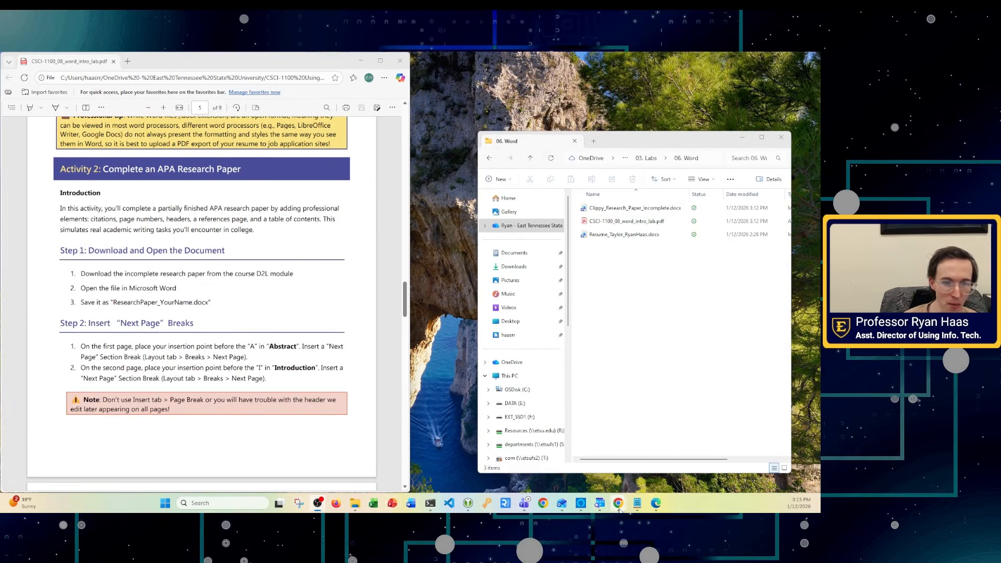
# - Bring the D2L MS Word Lab course page forward from the Chrome taskbar preview
pyautogui.moveTo(618, 503)
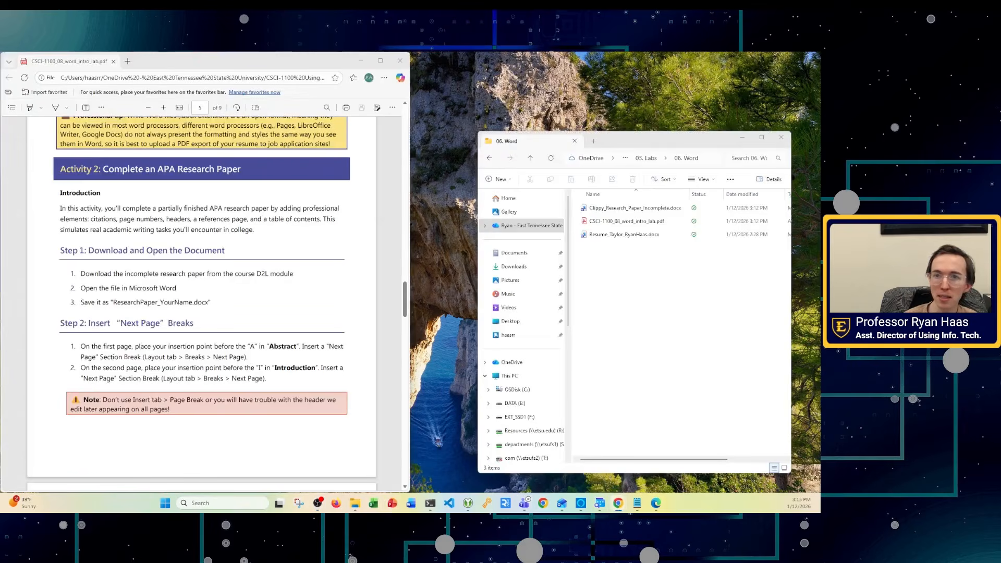
pyautogui.click(618, 503)
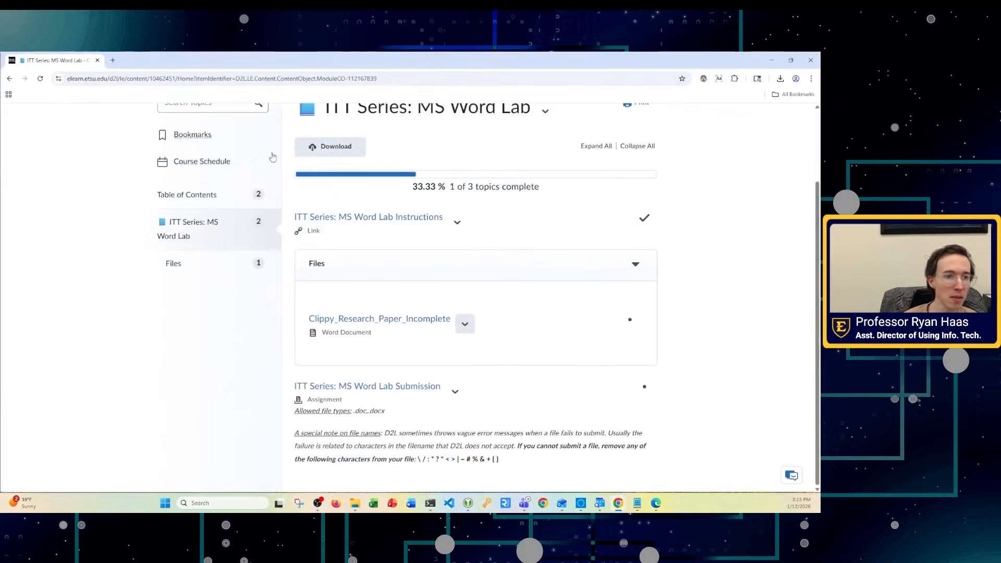
# - View the Clippy paper file's Download option, then close the D2L browser window
pyautogui.click(464, 324)
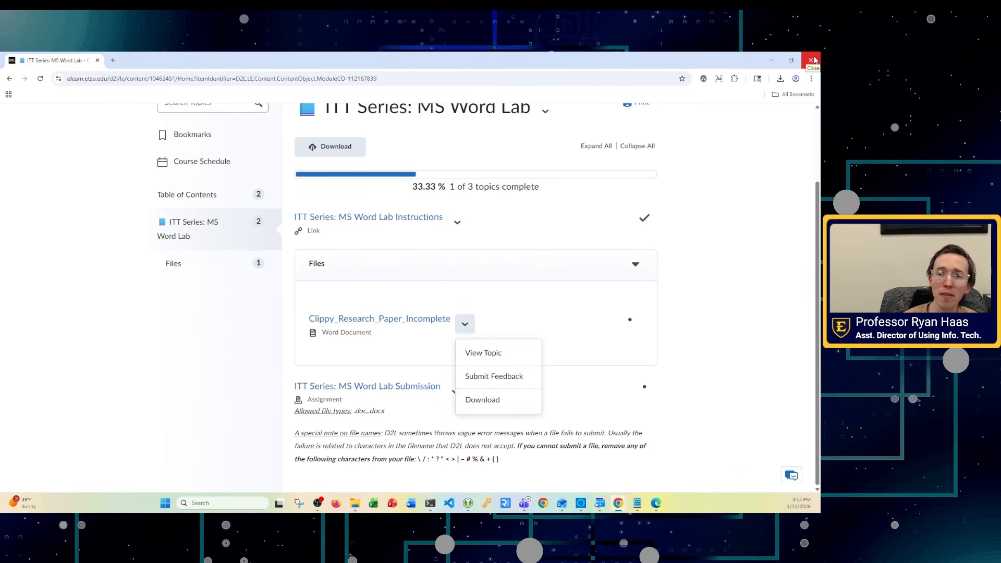
pyautogui.click(812, 60)
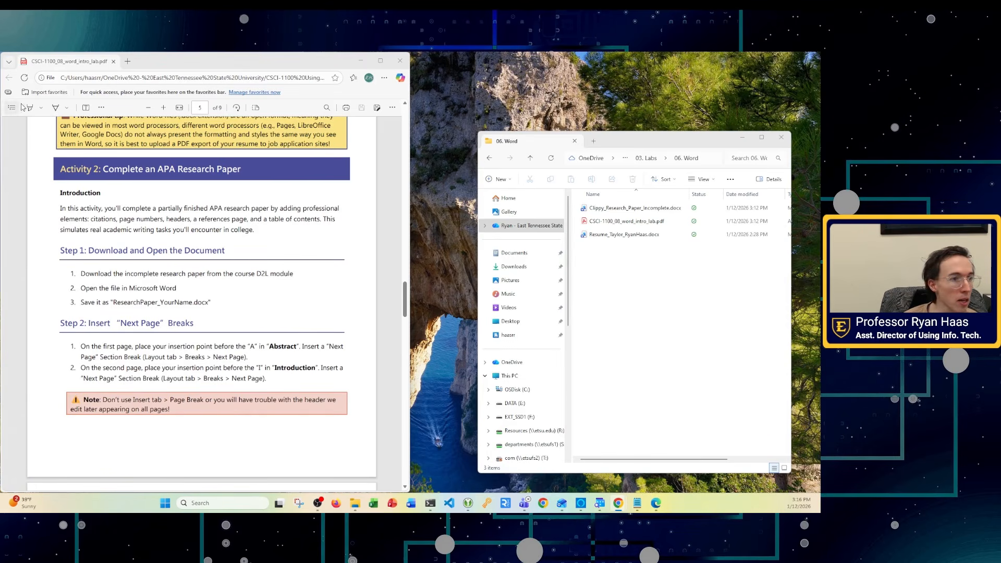
# - Ink-mark the Activity 2 heading in the PDF and open Clippy_Research_Paper_Incomplete.docx
pyautogui.click(57, 108)
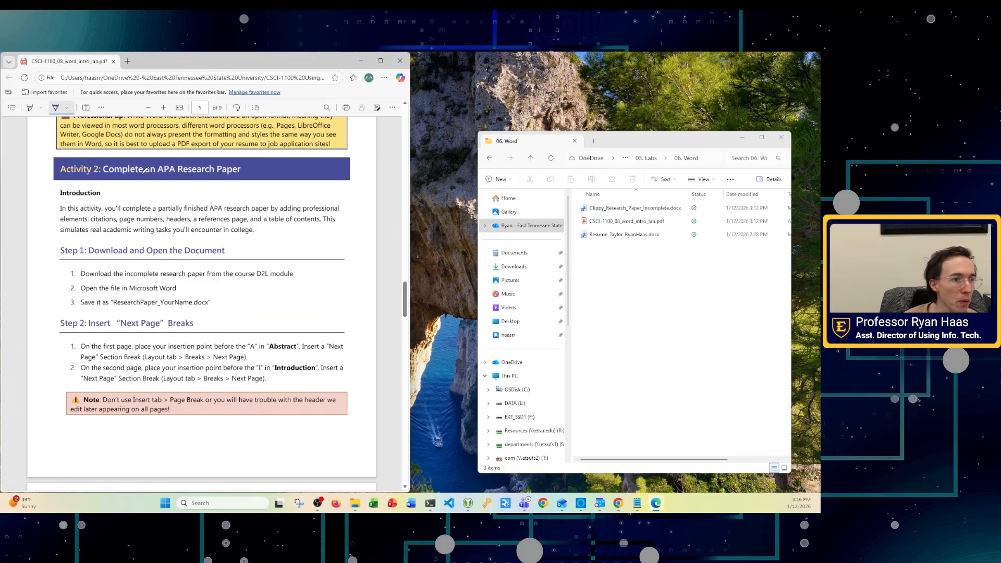
pyautogui.moveTo(144, 169); pyautogui.dragTo(156, 170)
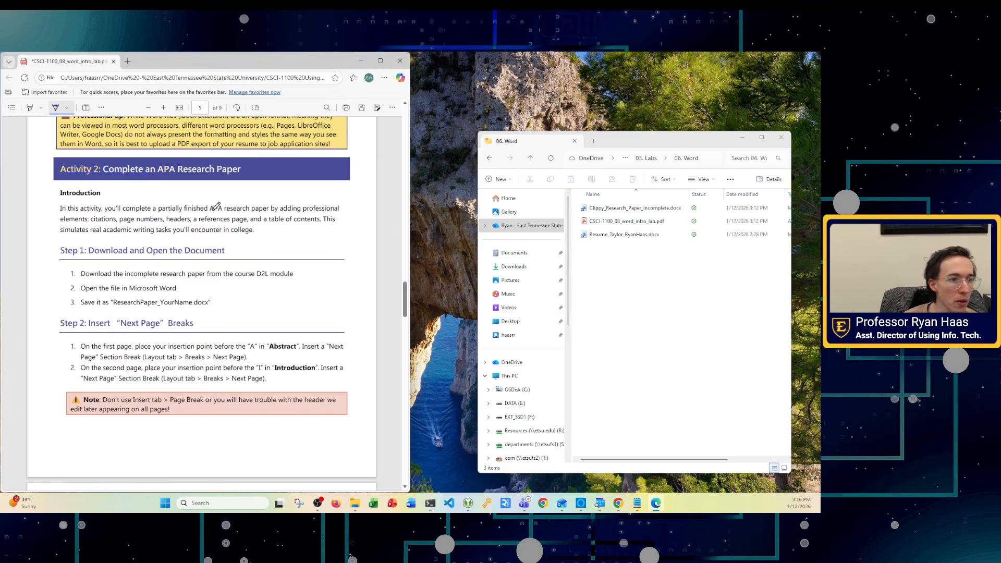
pyautogui.doubleClick(617, 208)
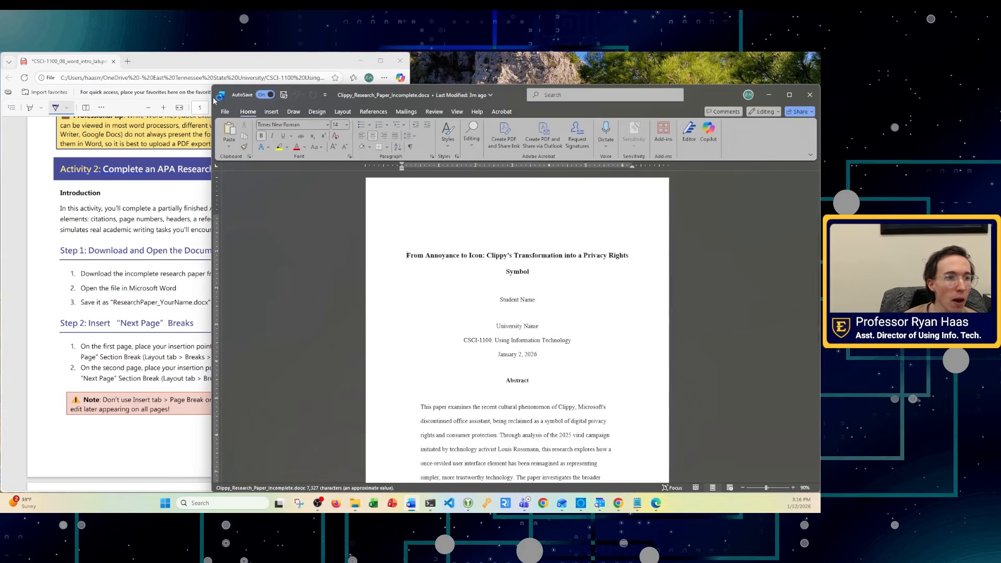
# - Size the Word window to sit beside the lab instructions PDF
pyautogui.moveTo(213, 85); pyautogui.dragTo(343, 85)
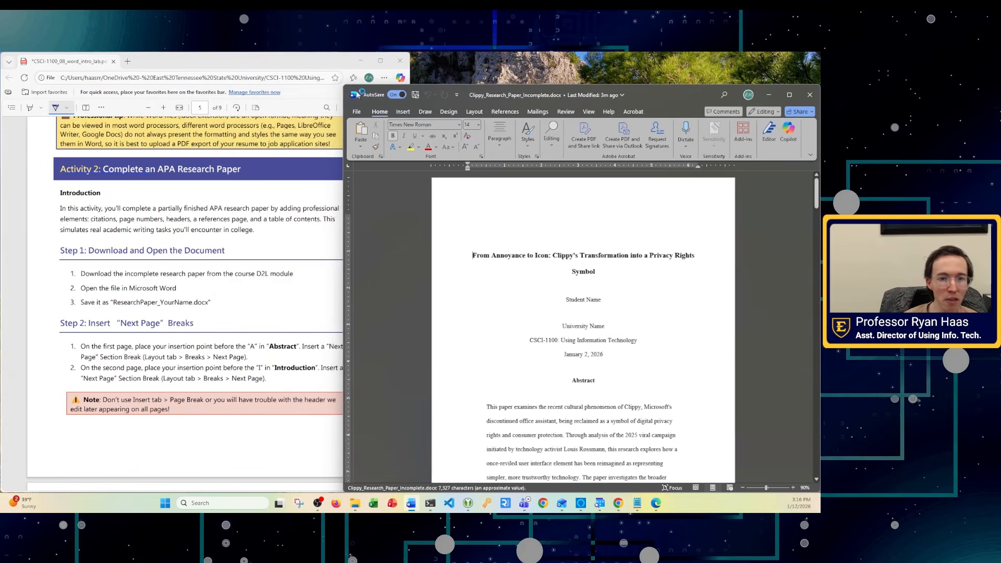
pyautogui.doubleClick(478, 88)
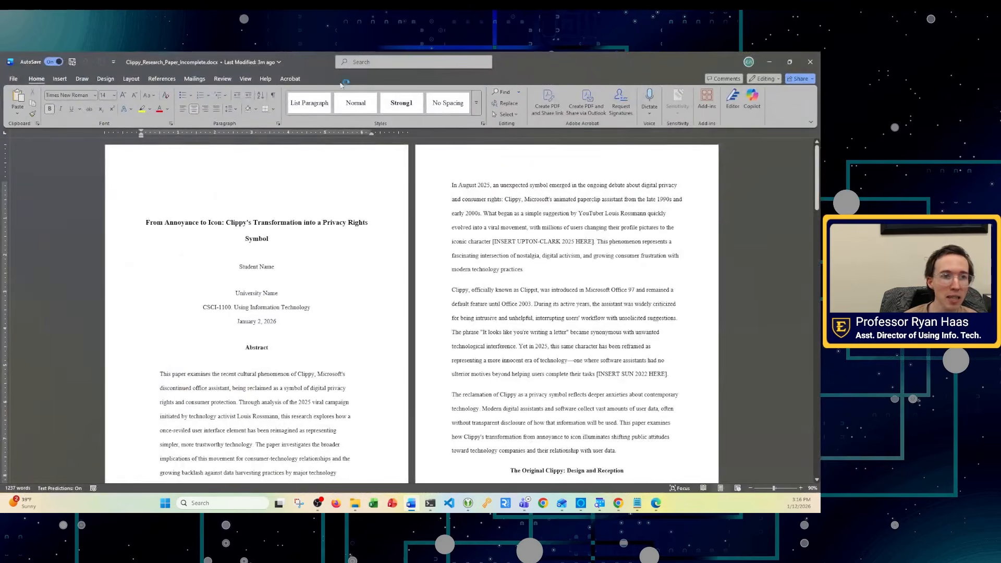
pyautogui.click(789, 62)
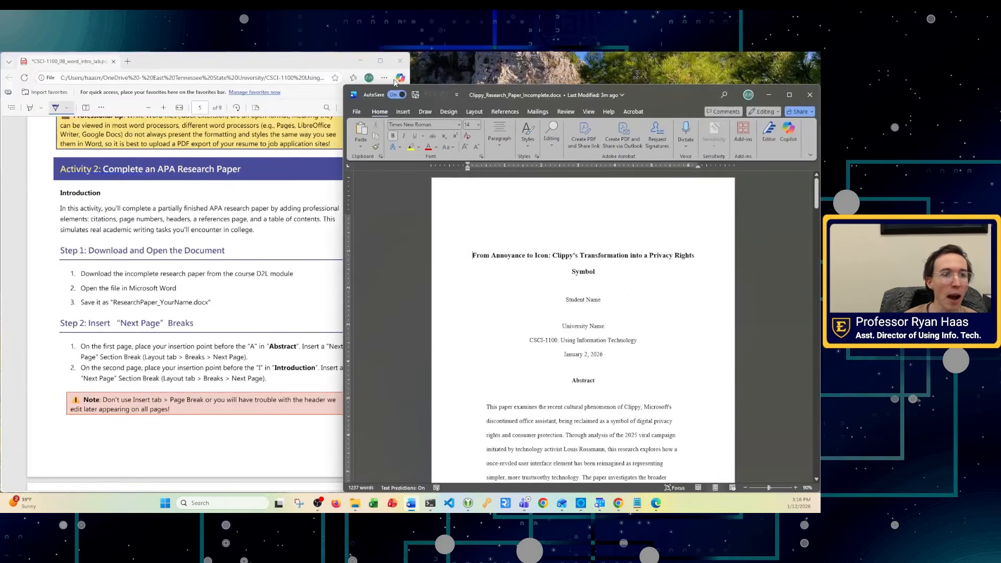
pyautogui.click(410, 86)
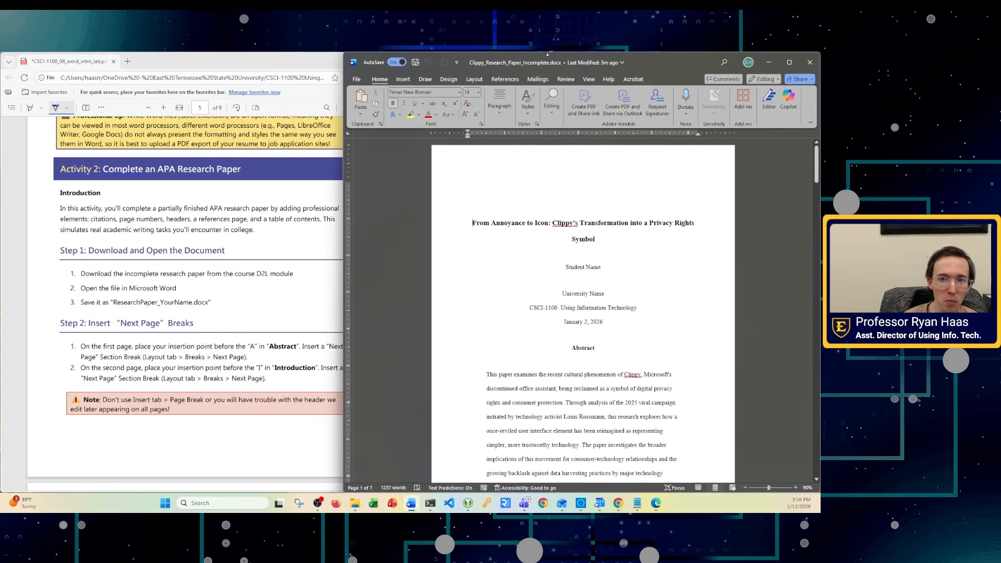
pyautogui.moveTo(343, 158); pyautogui.dragTo(386, 158)
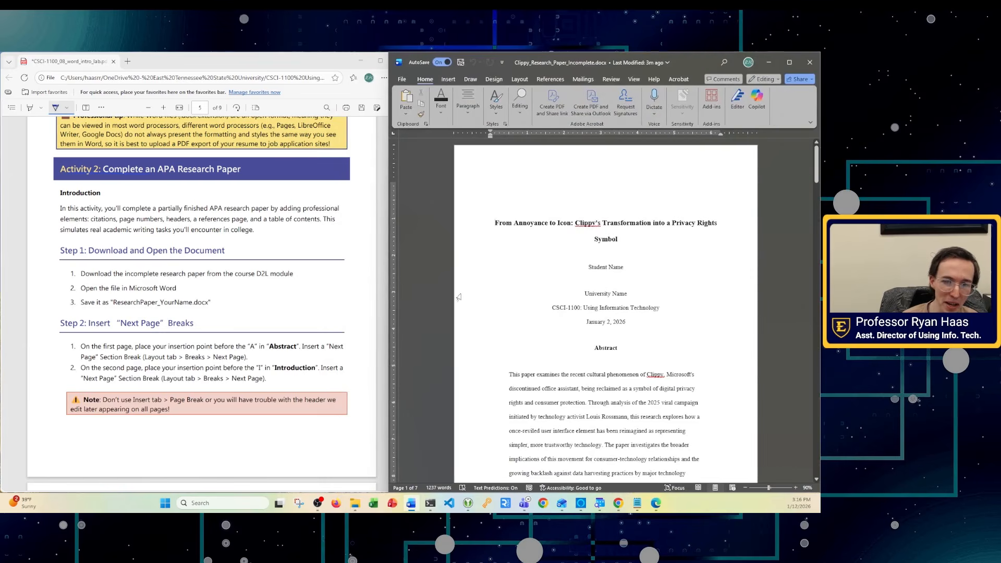
# - Scroll through the paper to review its title page and abstract
pyautogui.scroll(-3, 497, 343)
pyautogui.scroll(3, 484, 352)
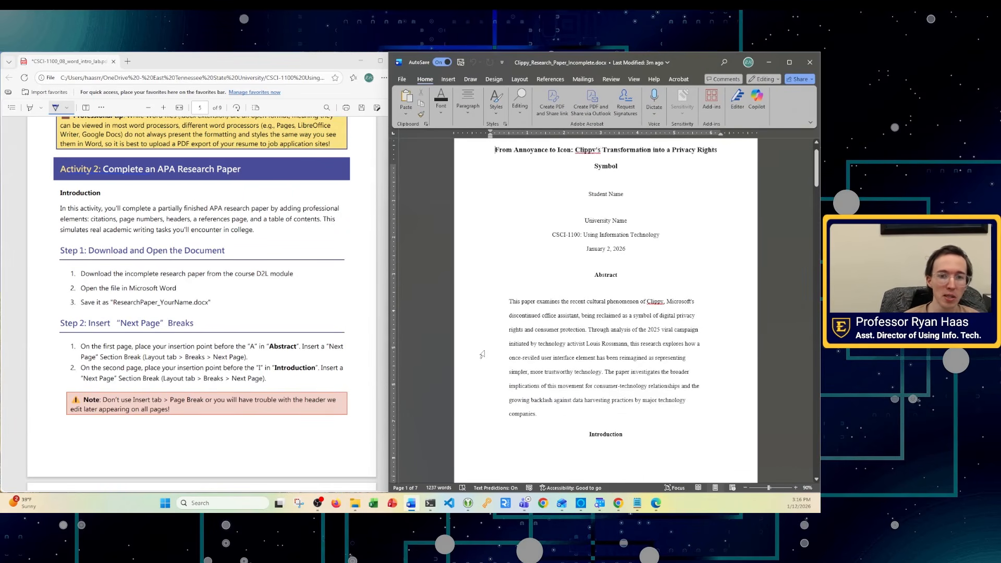
pyautogui.scroll(-6, 482, 354)
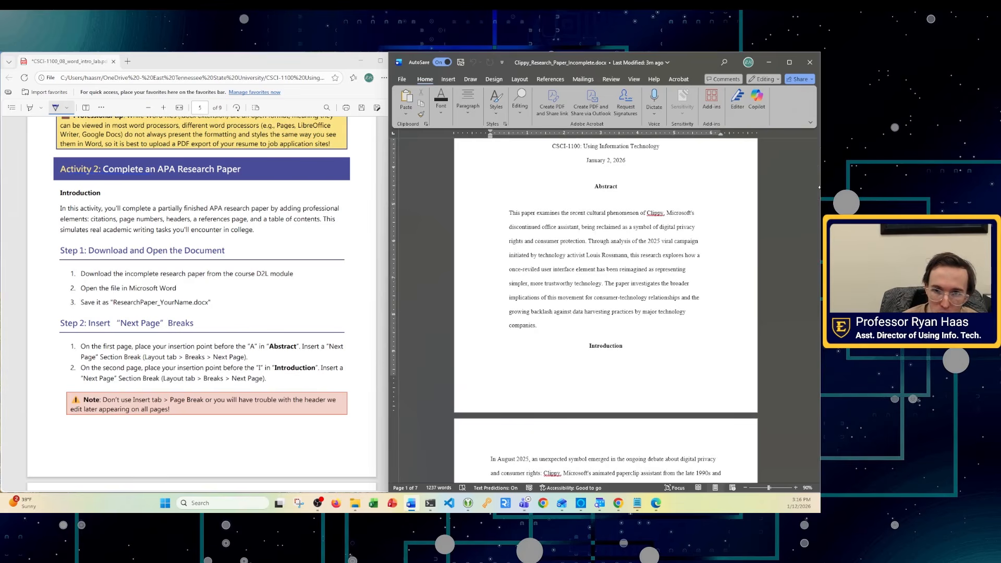
pyautogui.moveTo(817, 185); pyautogui.dragTo(817, 427)
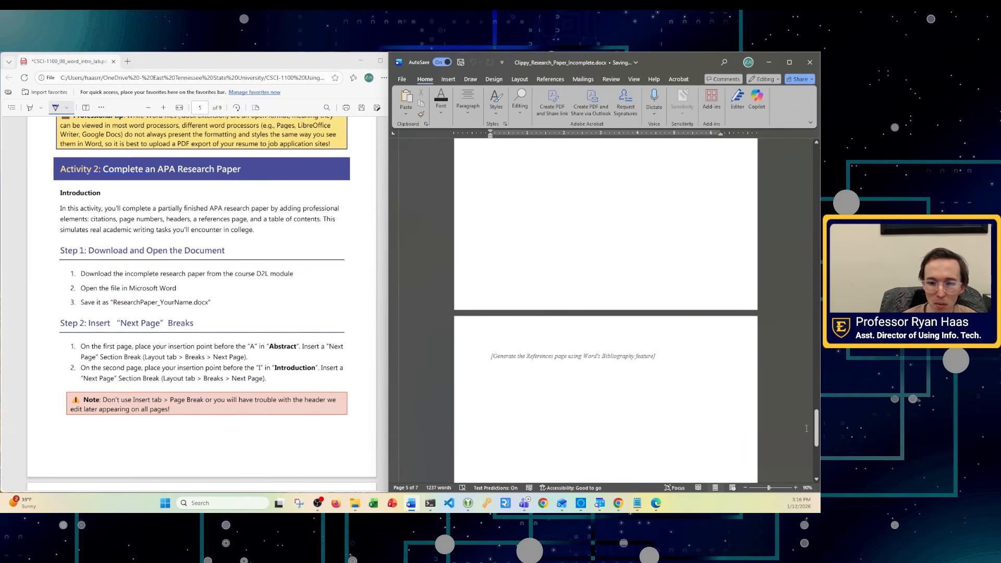
pyautogui.moveTo(816, 440); pyautogui.dragTo(806, 175)
pyautogui.scroll(-3, 644, 202)
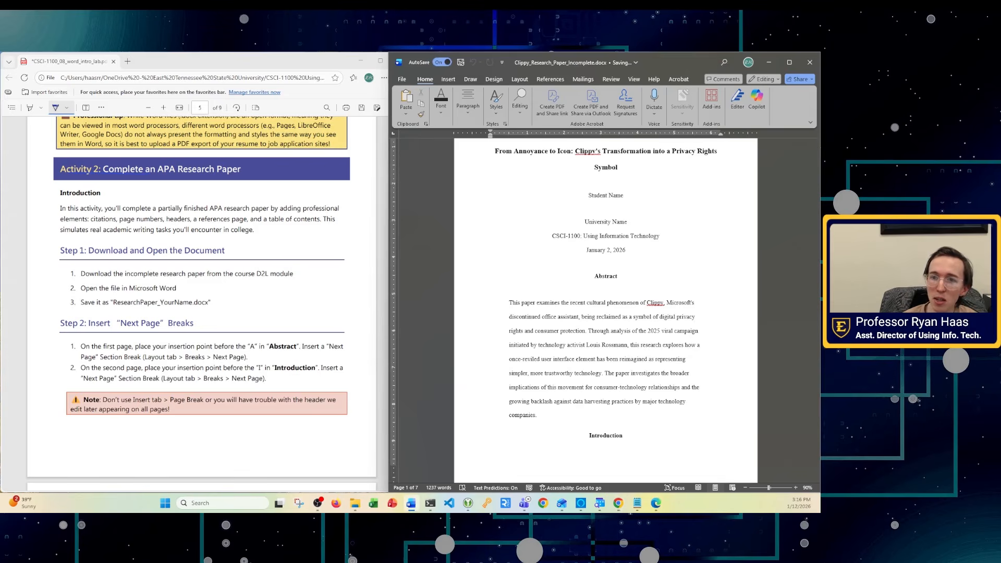
pyautogui.scroll(-1, 253, 245)
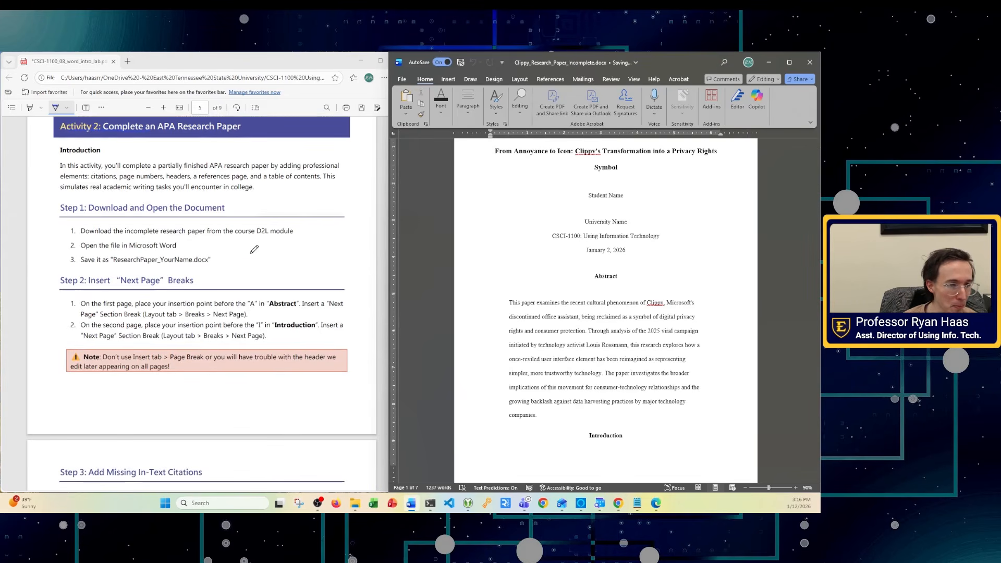
# - Change the file name to ResearchPaper_ followed by the student's name
pyautogui.click(589, 63)
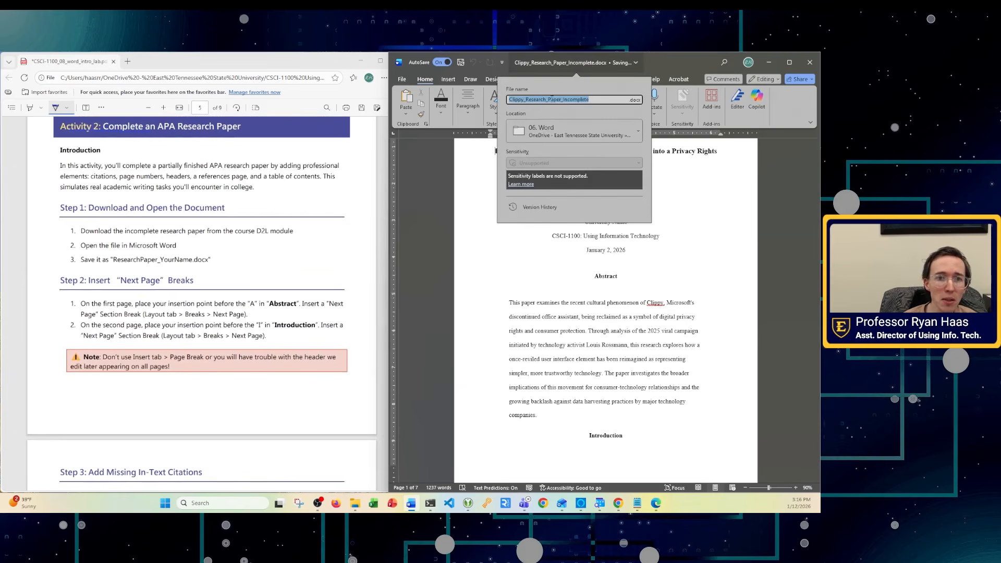
pyautogui.click(542, 99)
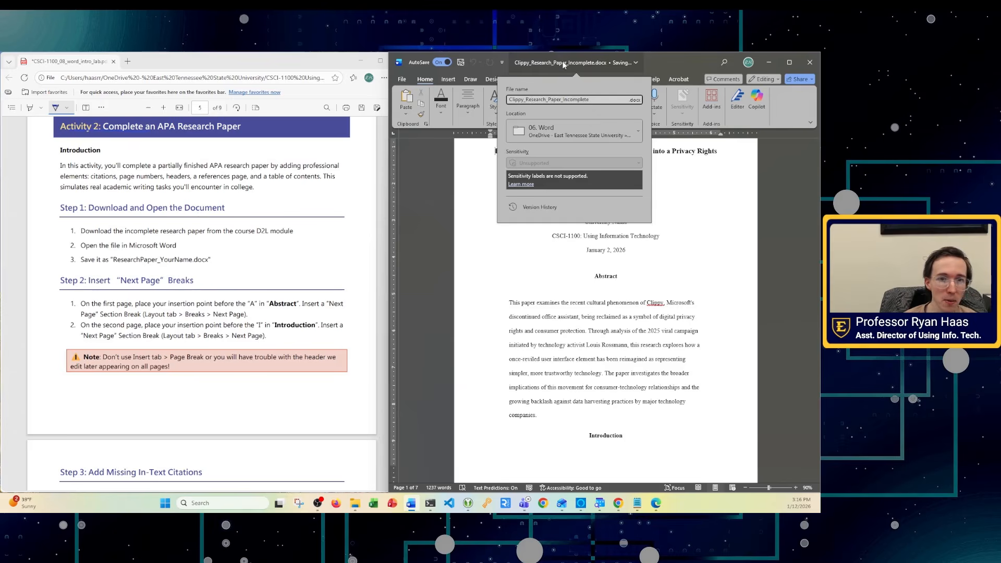
pyautogui.moveTo(589, 99); pyautogui.dragTo(508, 100)
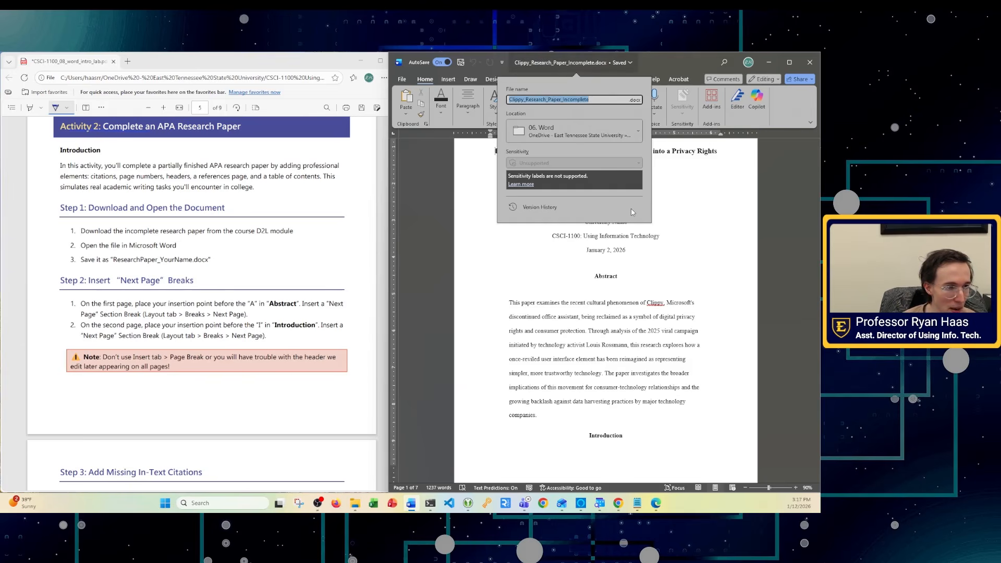
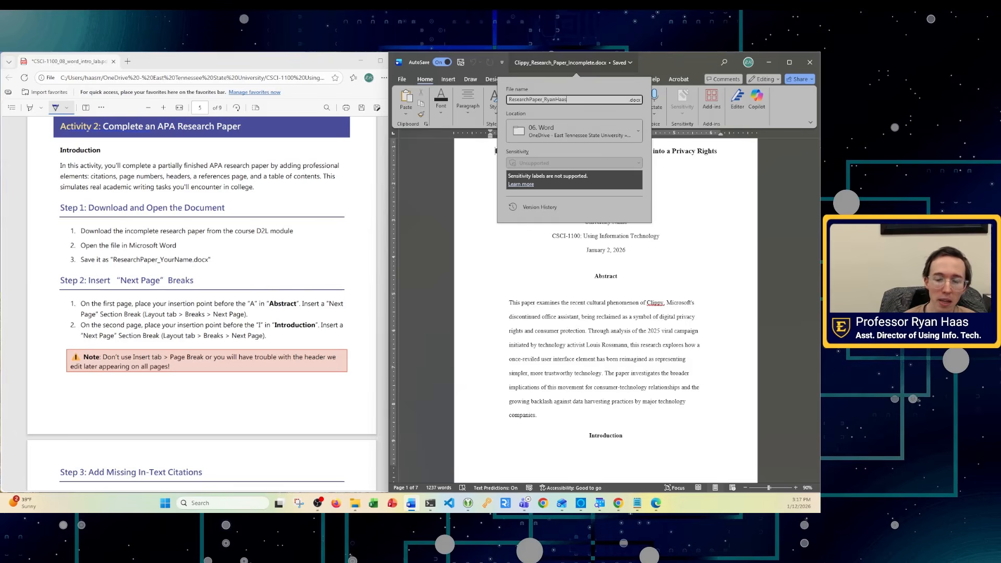
pyautogui.press('Return')
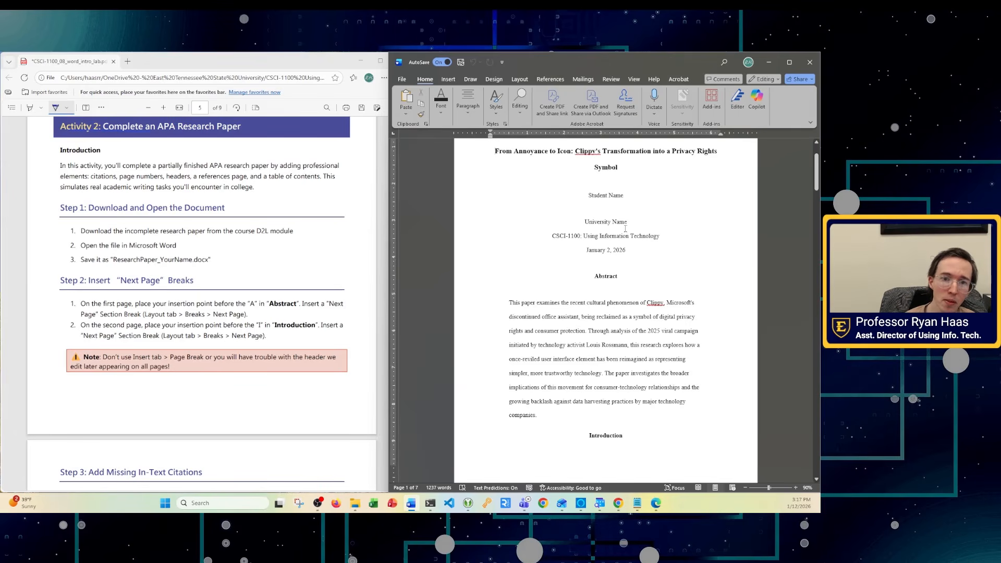
pyautogui.moveTo(354, 503)
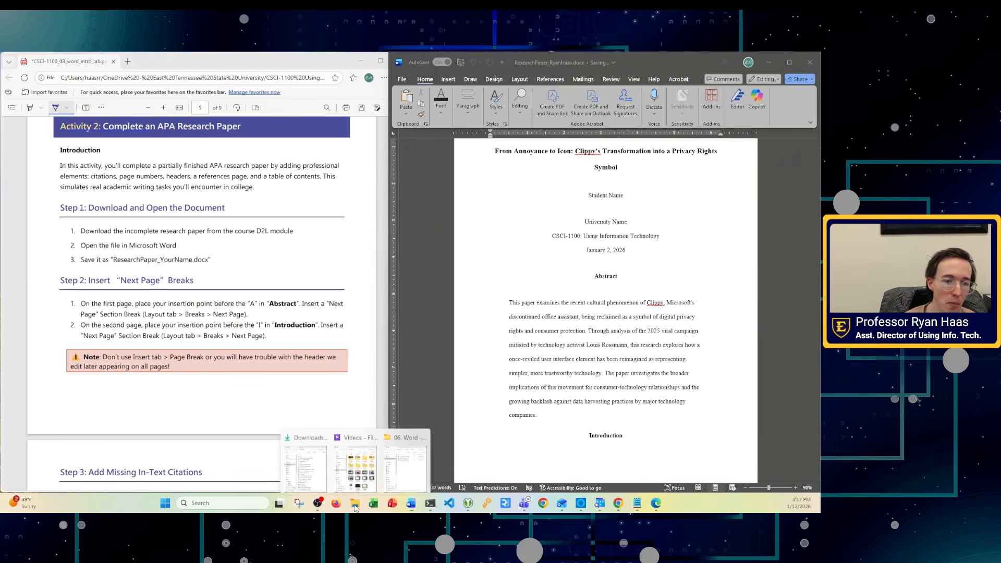
pyautogui.click(408, 475)
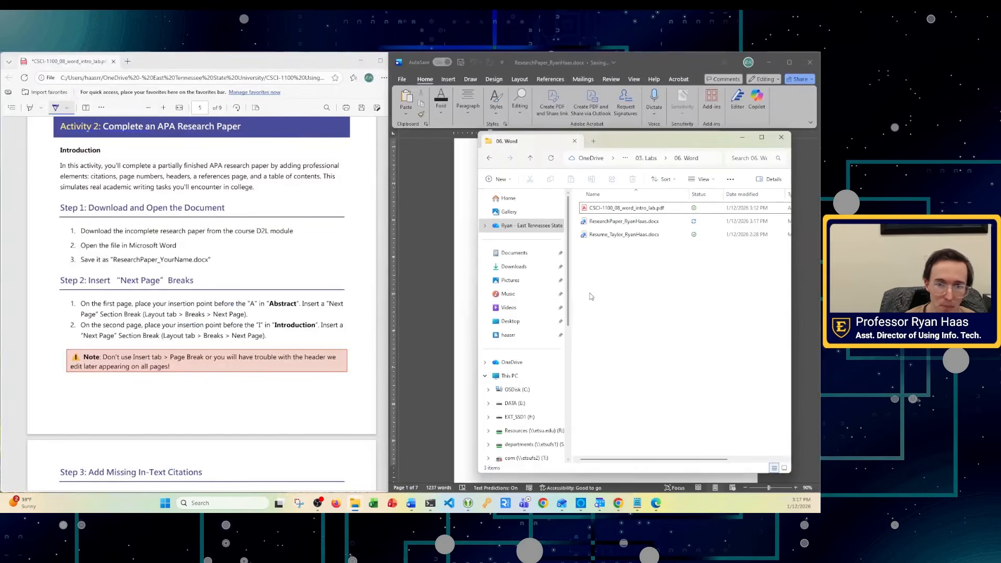
pyautogui.click(626, 222)
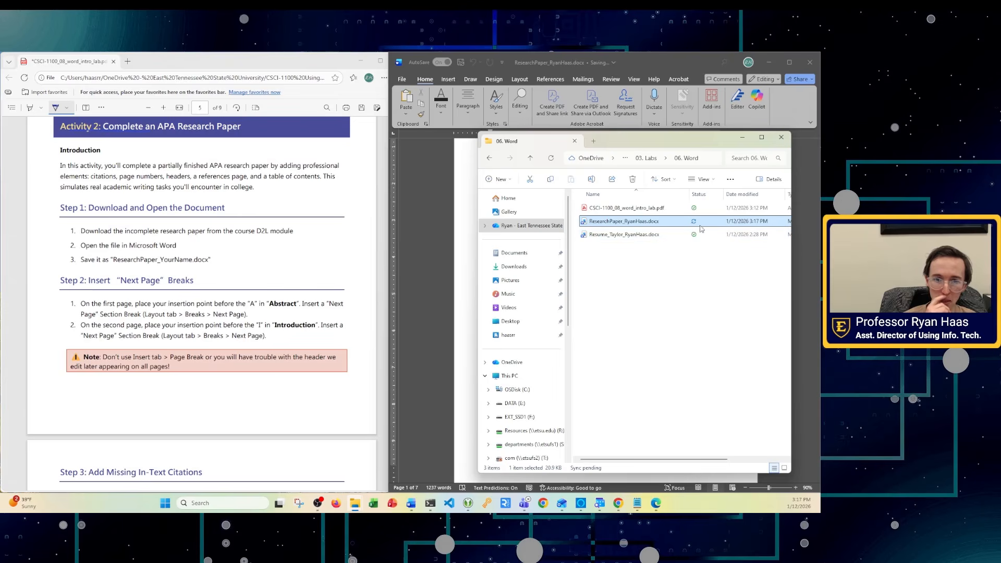
pyautogui.click(739, 140)
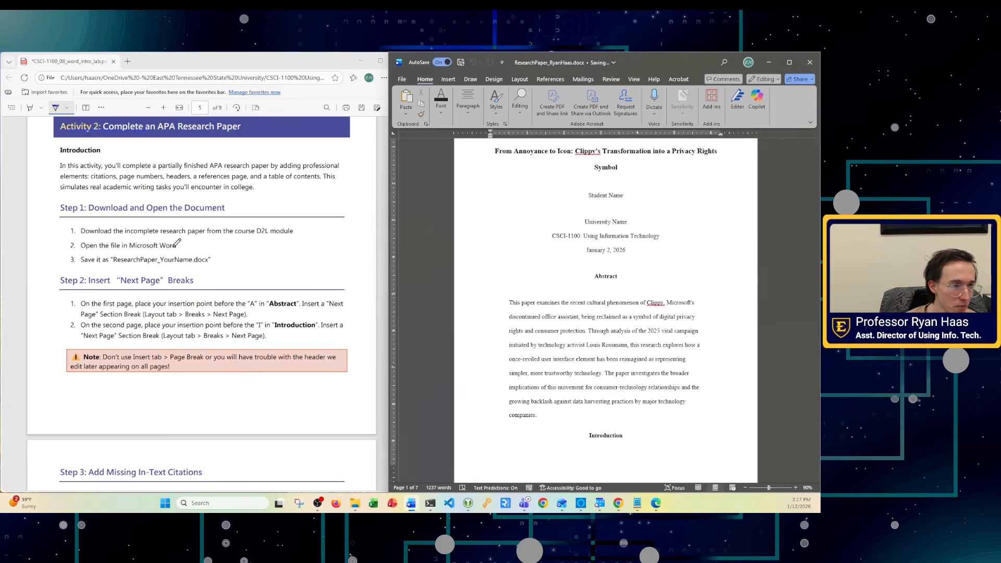
# - Ink-mark Step 1 in the PDF and scroll to the Step 2 break instructions
pyautogui.moveTo(118, 226); pyautogui.dragTo(177, 275)
pyautogui.scroll(-1, 227, 404)
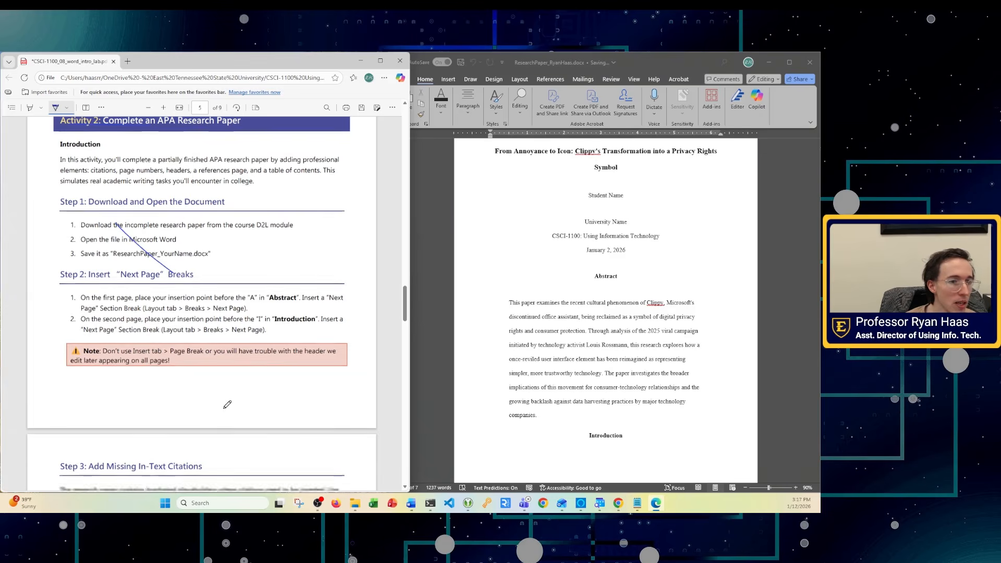
pyautogui.scroll(-2, 227, 405)
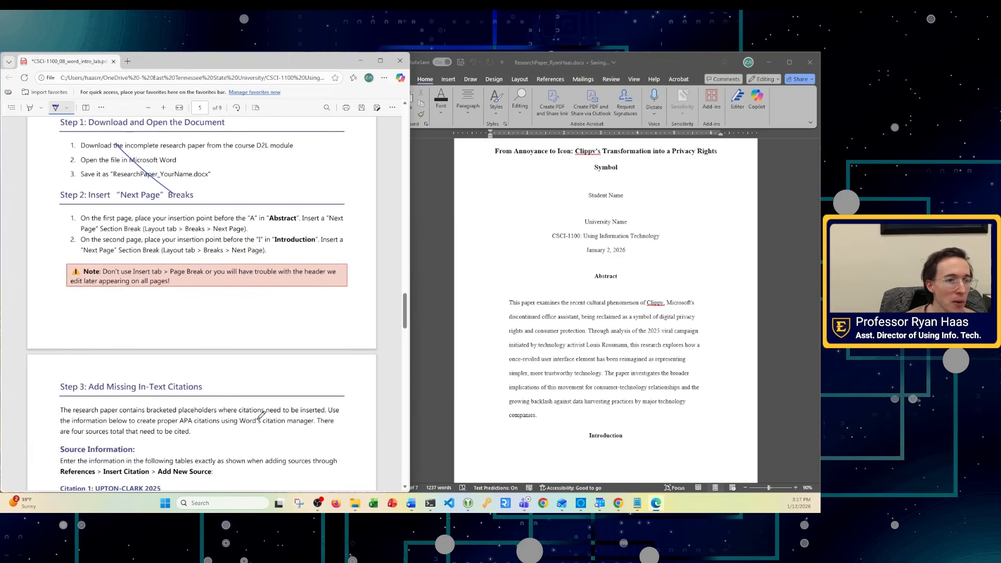
# - Scroll the Word paper to the Abstract and widen its window beside the PDF
pyautogui.click(675, 227)
pyautogui.scroll(-1, 629, 278)
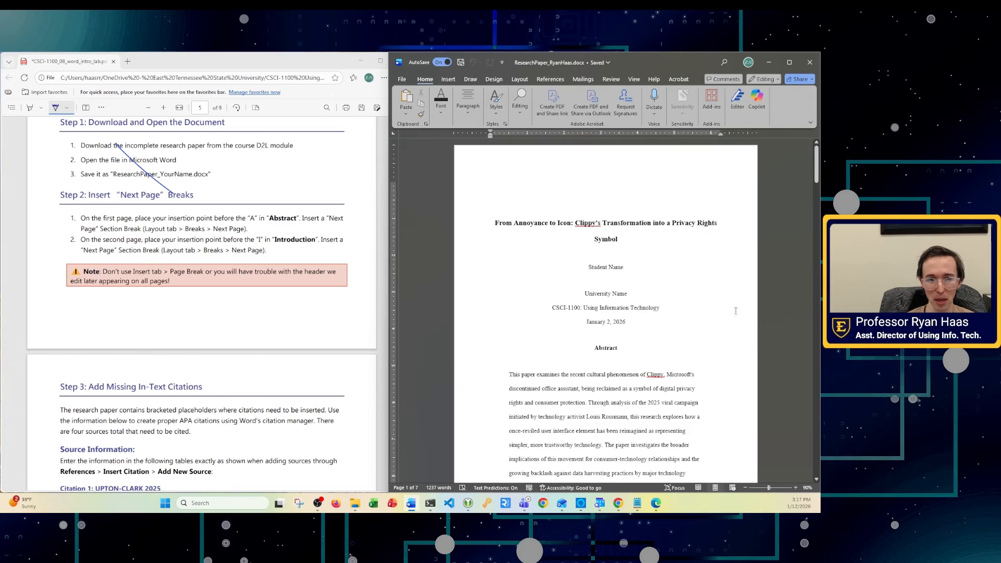
pyautogui.scroll(-1, 681, 286)
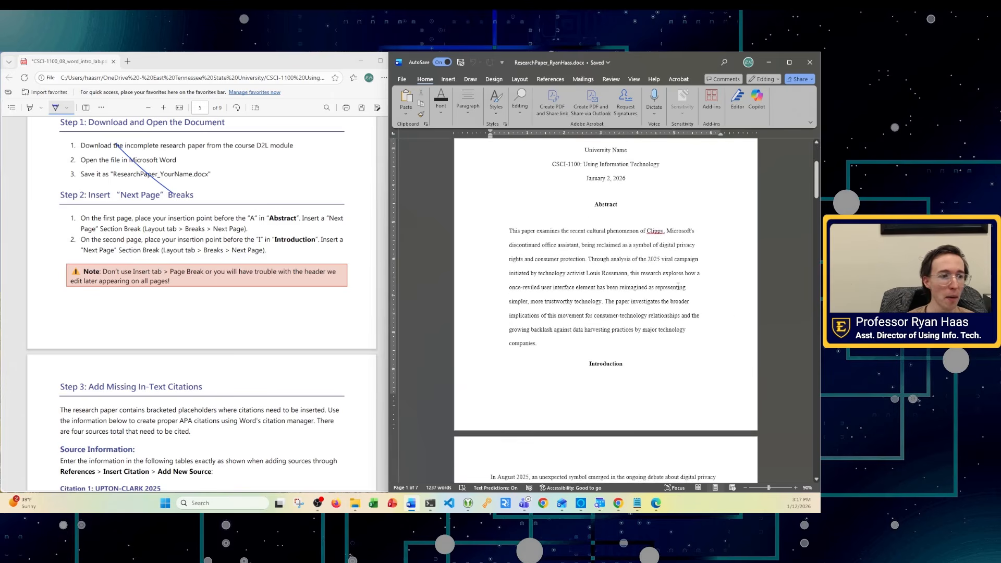
pyautogui.moveTo(392, 86); pyautogui.dragTo(233, 87)
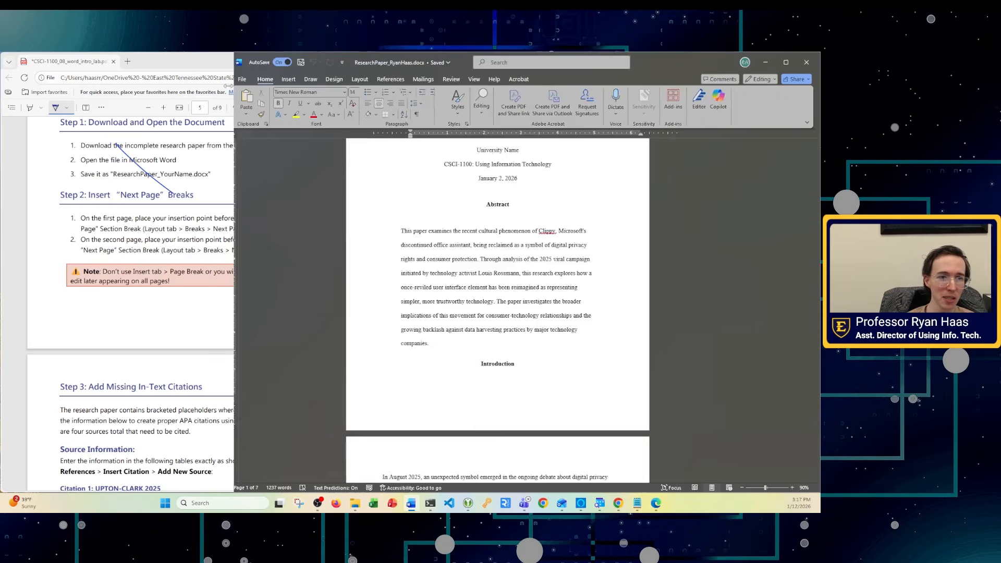
# - Check the Layout Breaks options, then place the insertion point before the Abstract heading
pyautogui.click(289, 82)
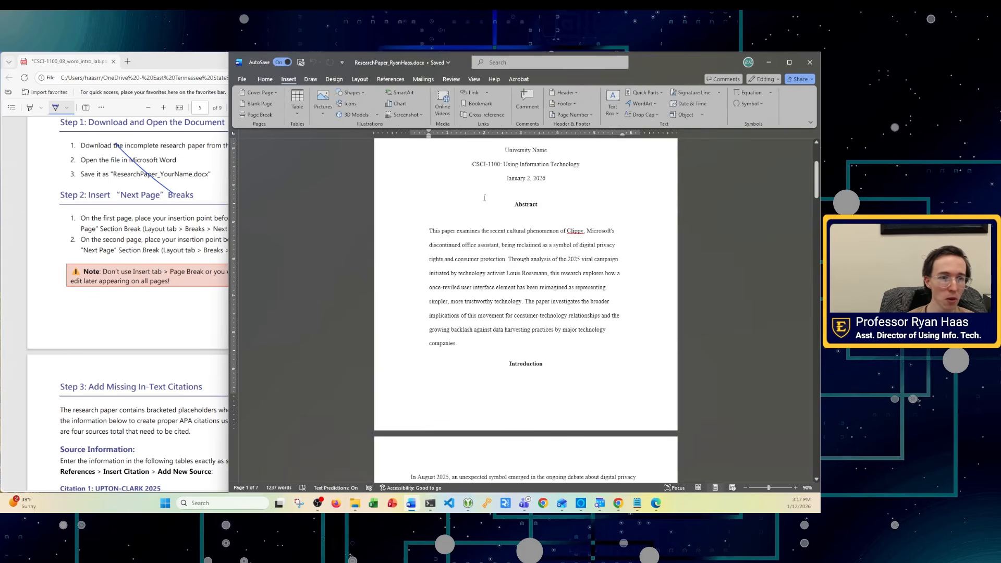
pyautogui.click(513, 204)
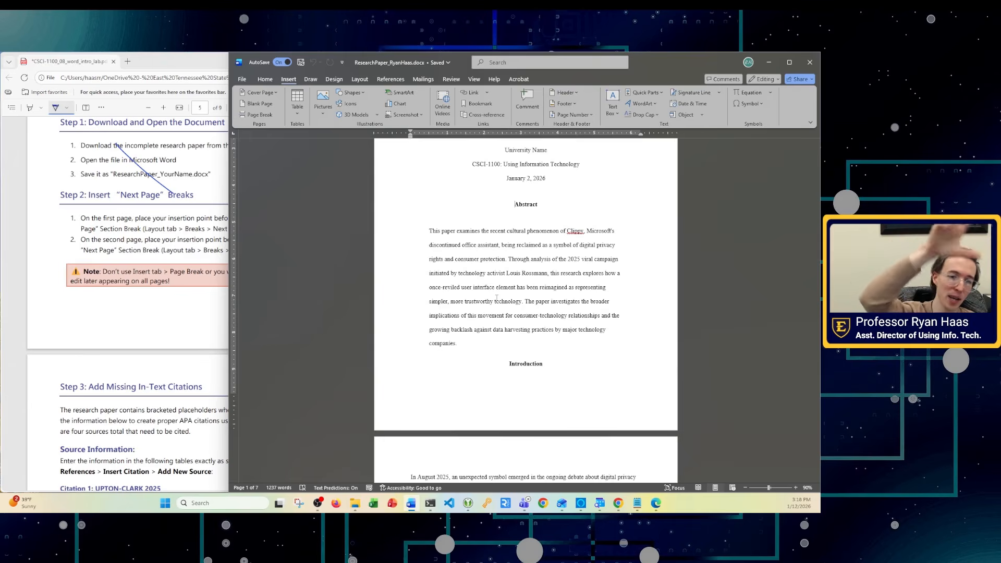
pyautogui.scroll(3, 497, 298)
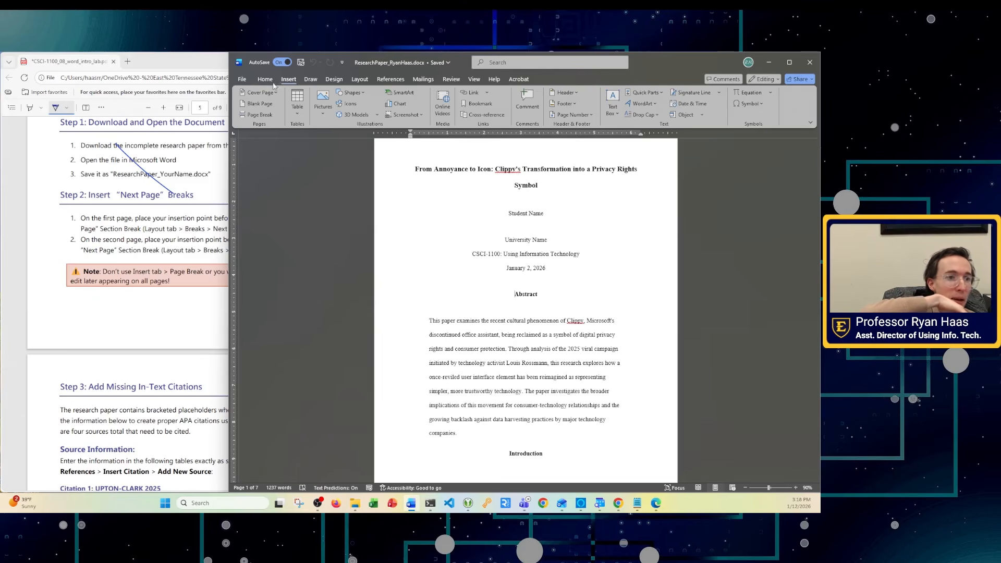
pyautogui.click(359, 80)
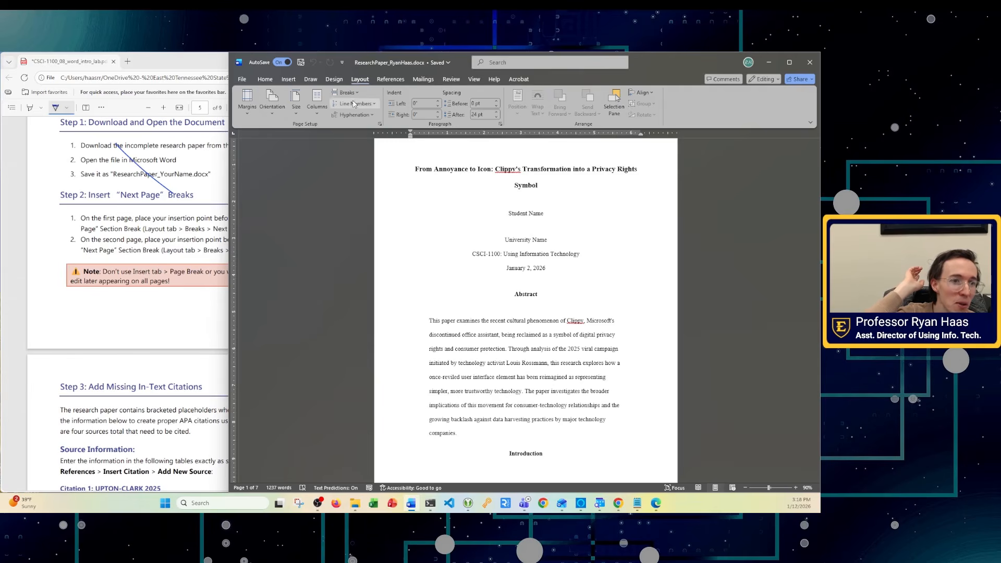
pyautogui.click(348, 93)
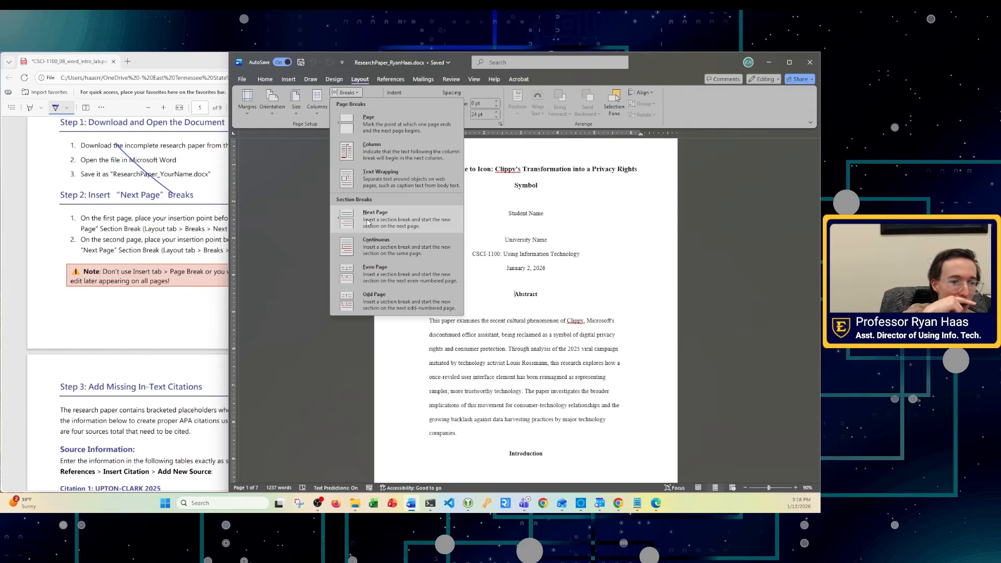
pyautogui.click(358, 82)
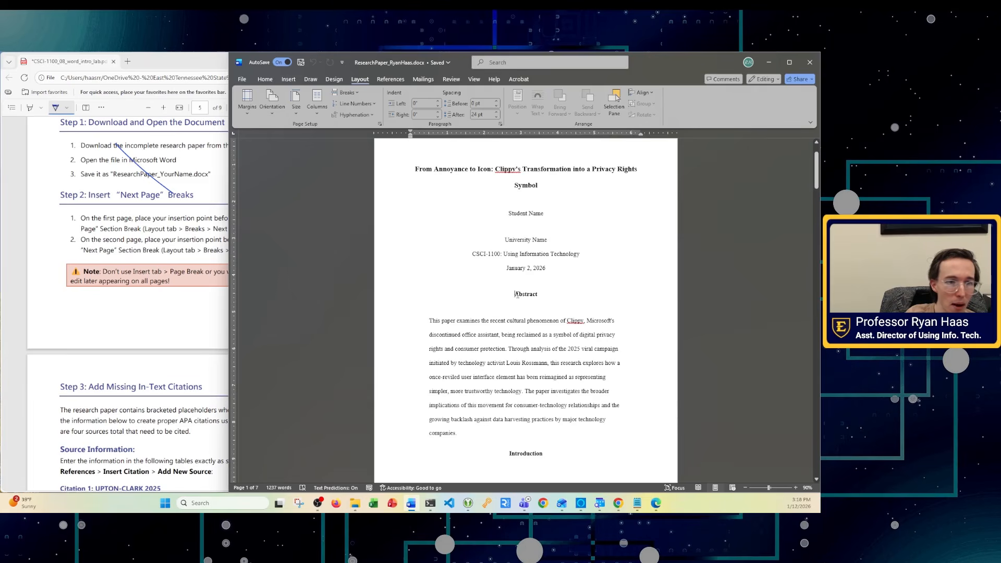
pyautogui.click(155, 245)
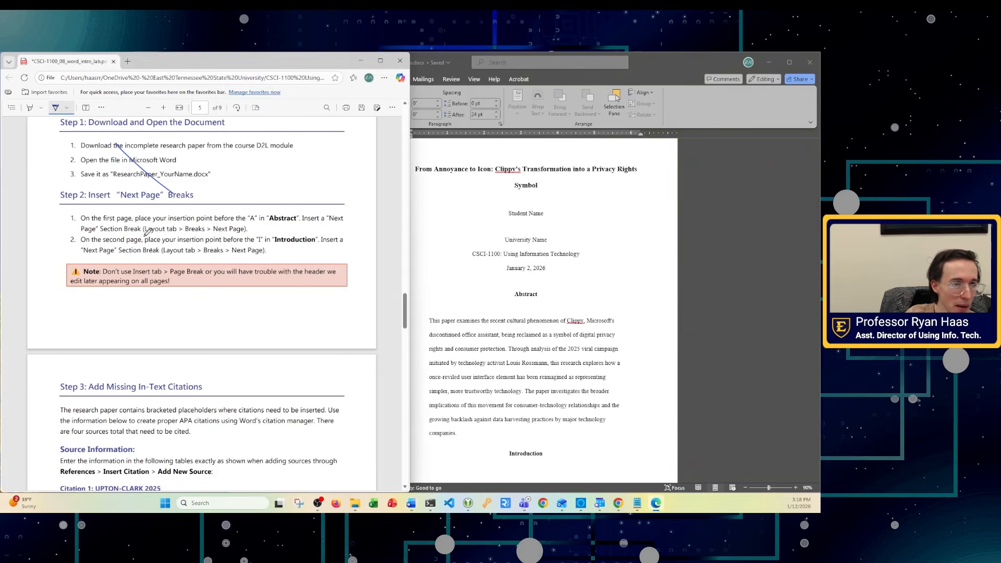
pyautogui.click(515, 295)
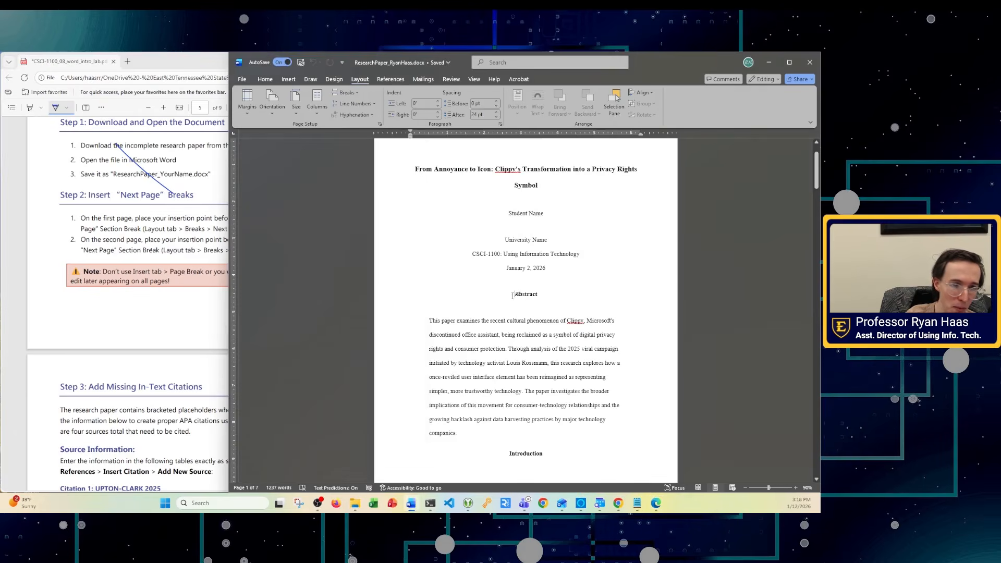
# - Insert a Next Page section break before the Abstract heading
pyautogui.click(340, 92)
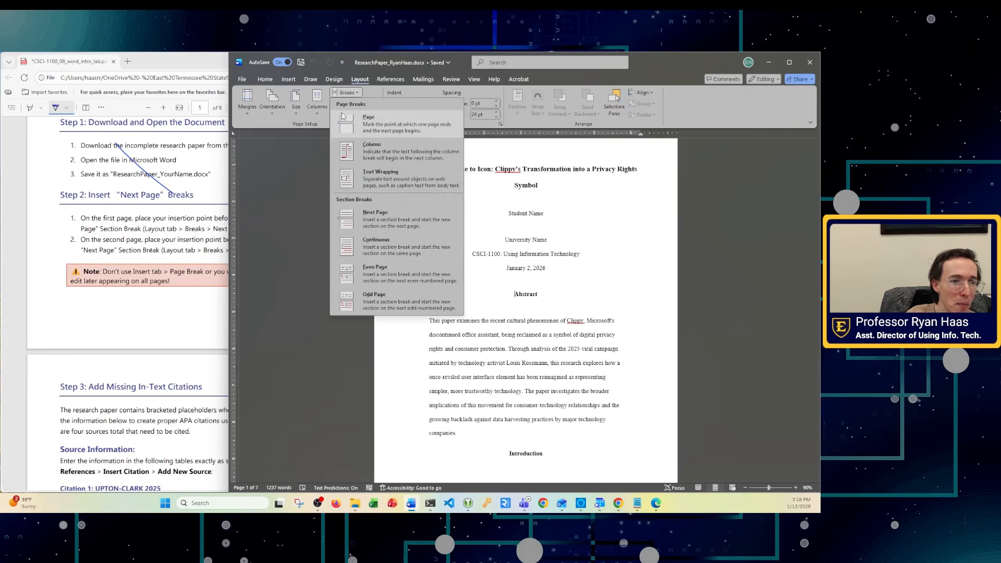
pyautogui.click(373, 227)
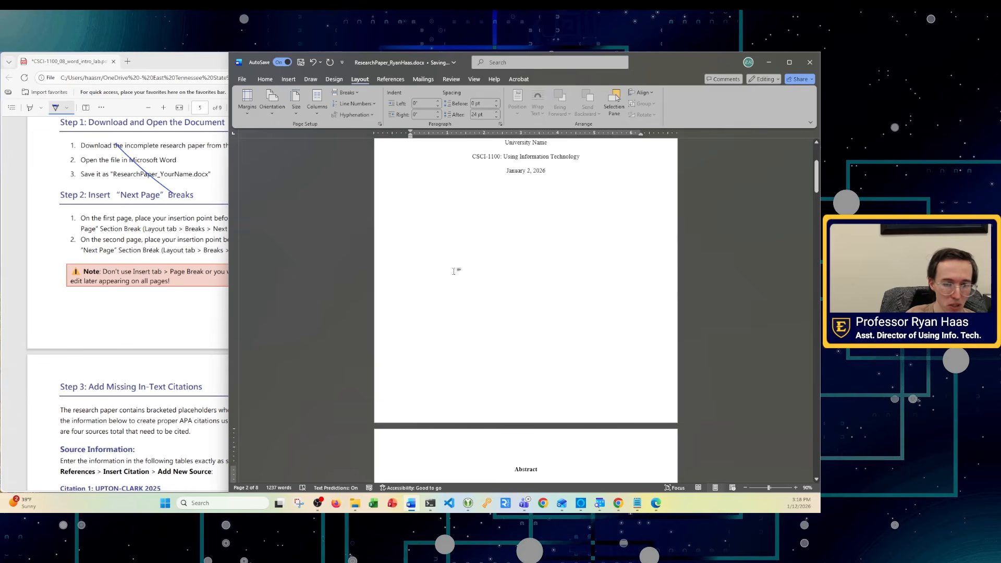
pyautogui.scroll(5, 466, 284)
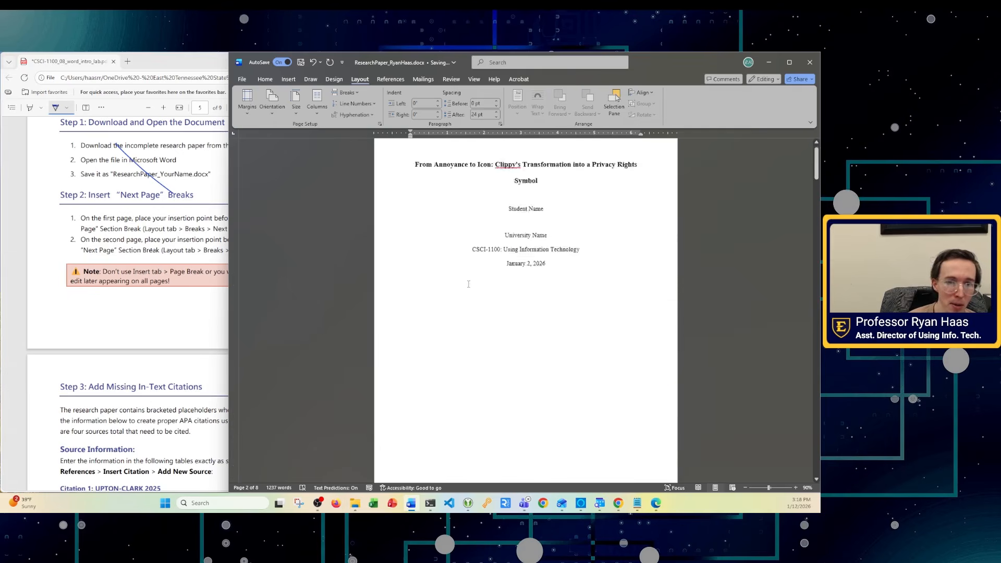
pyautogui.scroll(-5, 470, 284)
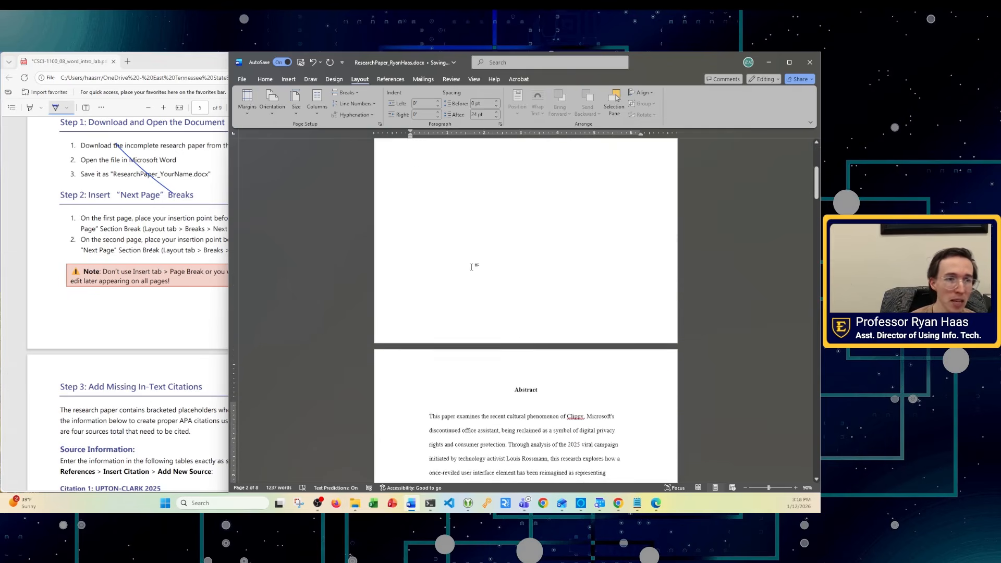
# - Turn on Show/Hide ¶ and inspect the section break after the date line
pyautogui.click(265, 79)
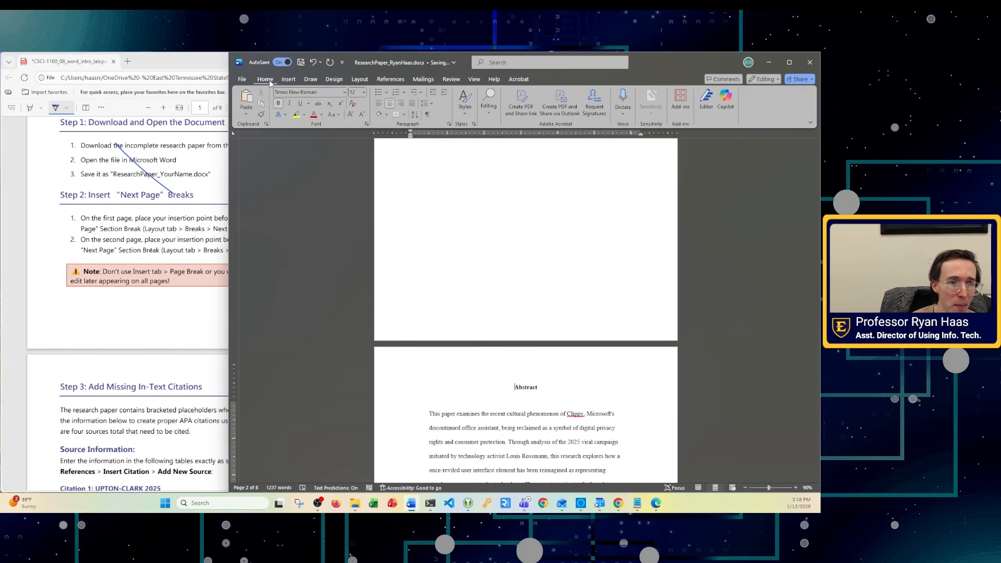
pyautogui.click(428, 115)
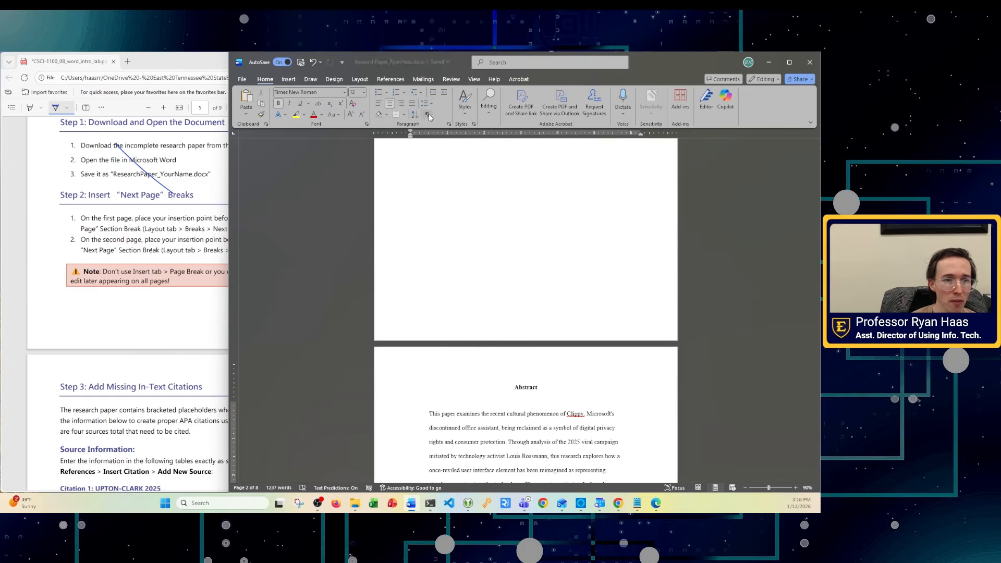
pyautogui.scroll(1, 506, 306)
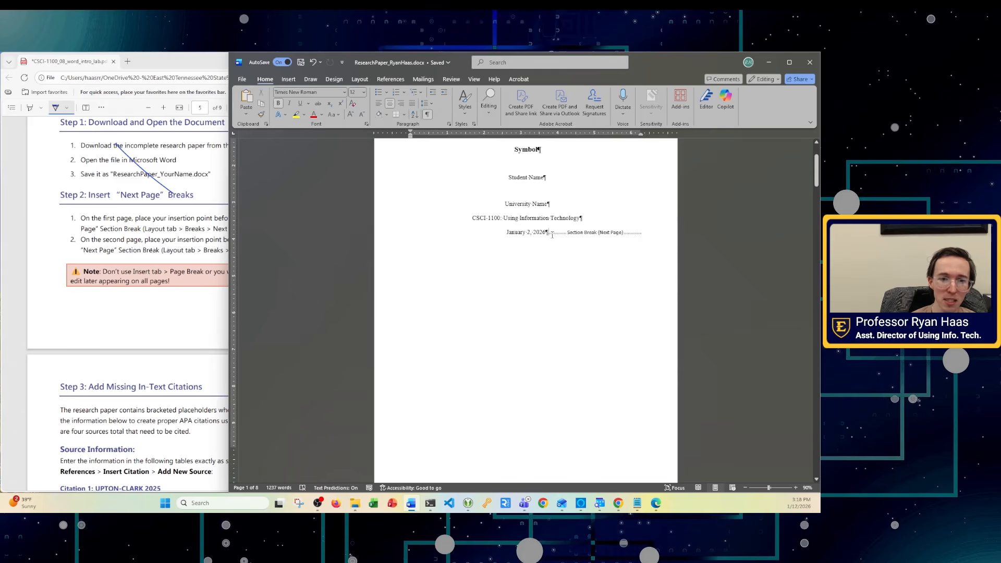
pyautogui.click(427, 114)
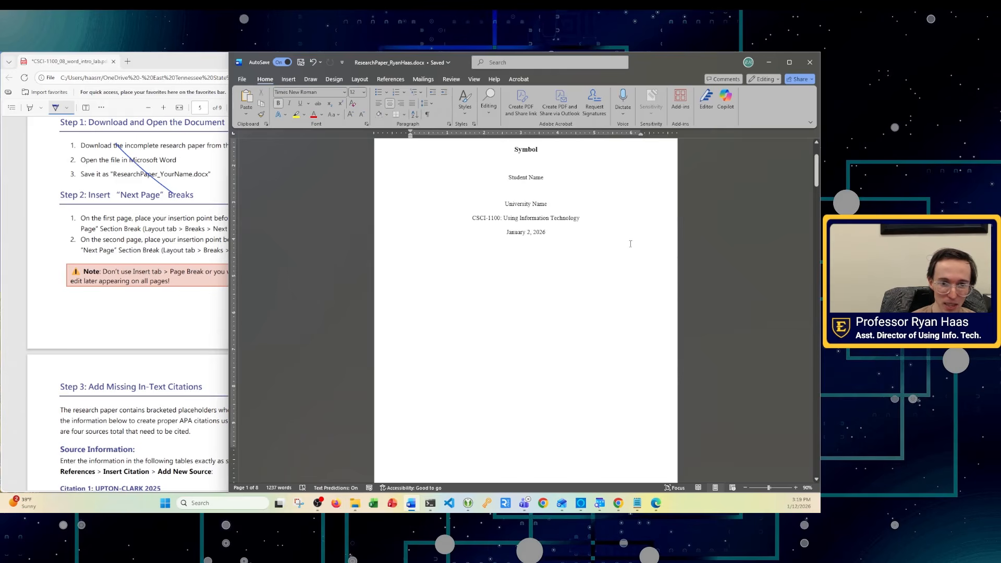
pyautogui.click(427, 115)
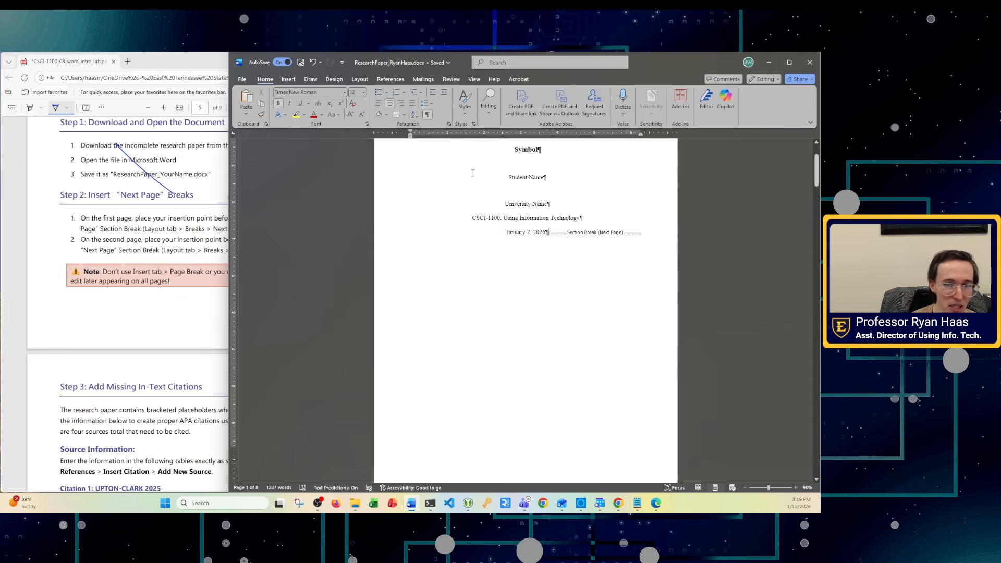
pyautogui.moveTo(606, 243)
pyautogui.mouseDown()
pyautogui.moveTo(596, 220)
pyautogui.moveTo(603, 237)
pyautogui.moveTo(612, 227)
pyautogui.mouseUp()
pyautogui.click(645, 237)
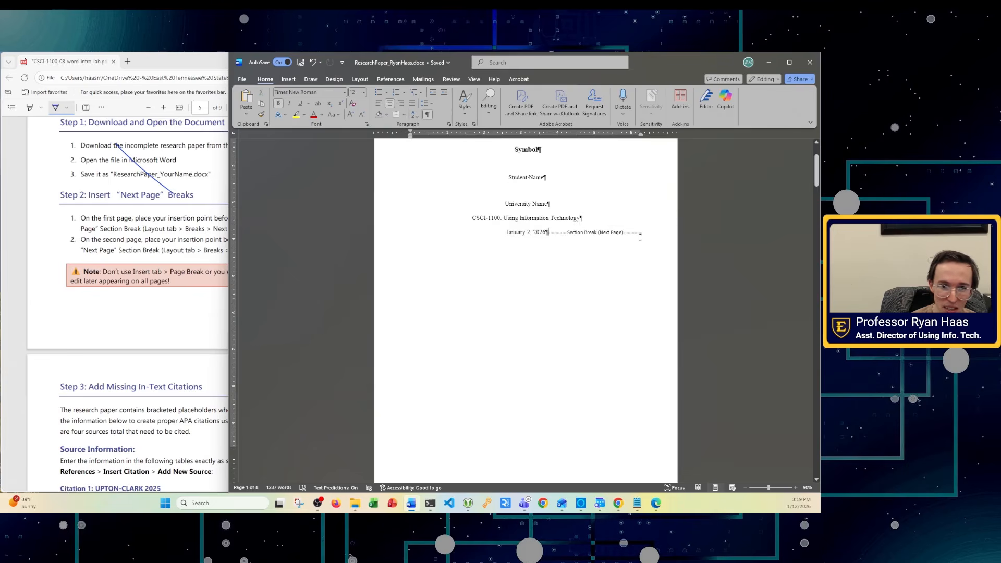
pyautogui.doubleClick(629, 236)
pyautogui.press('Escape')
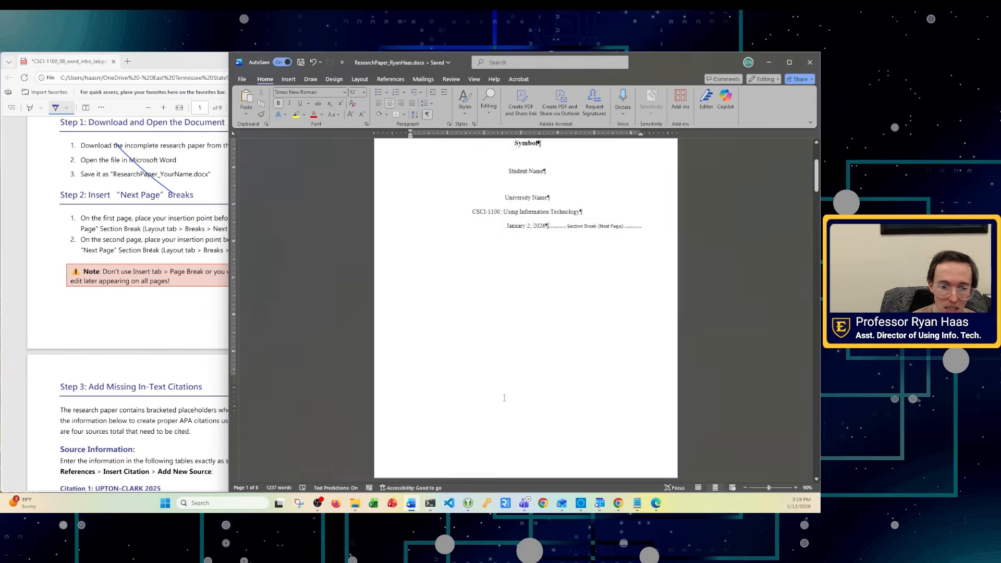
pyautogui.scroll(-5, 502, 398)
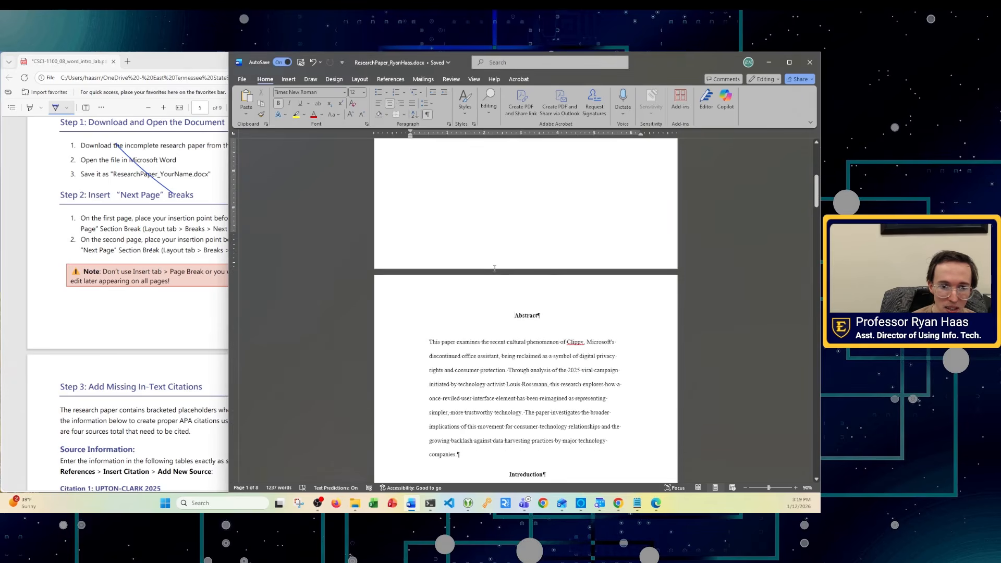
pyautogui.scroll(5, 521, 260)
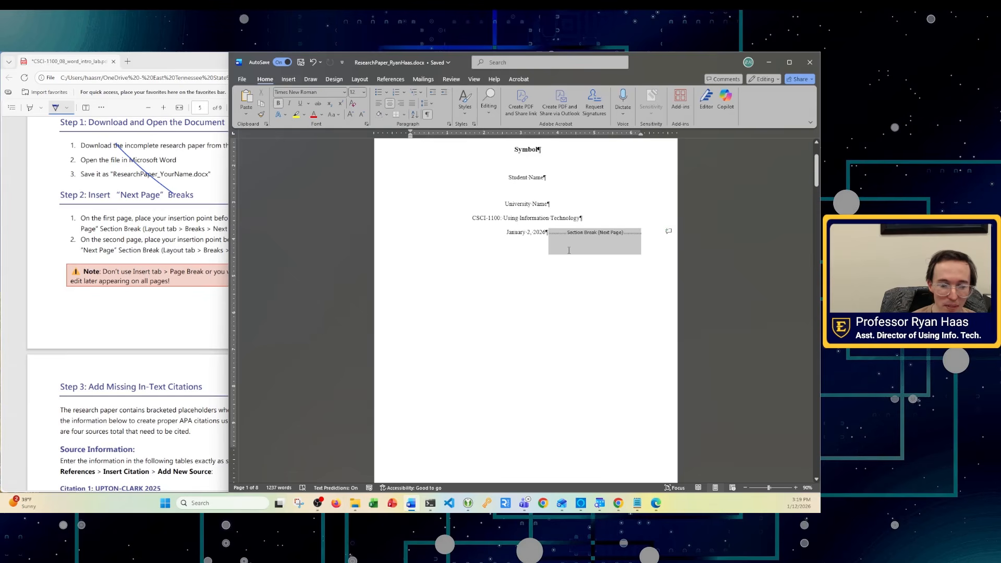
pyautogui.scroll(-5, 568, 251)
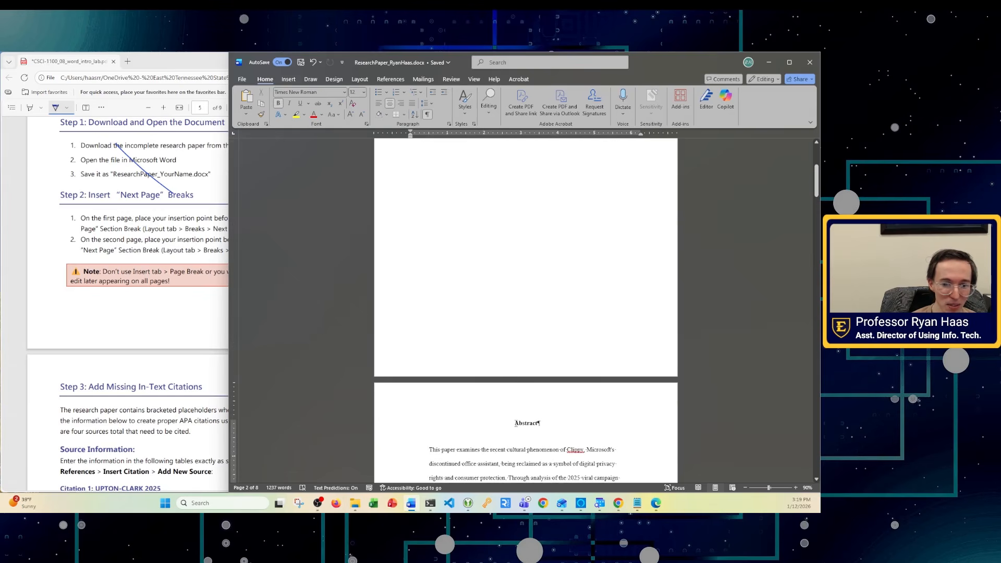
pyautogui.scroll(2, 540, 313)
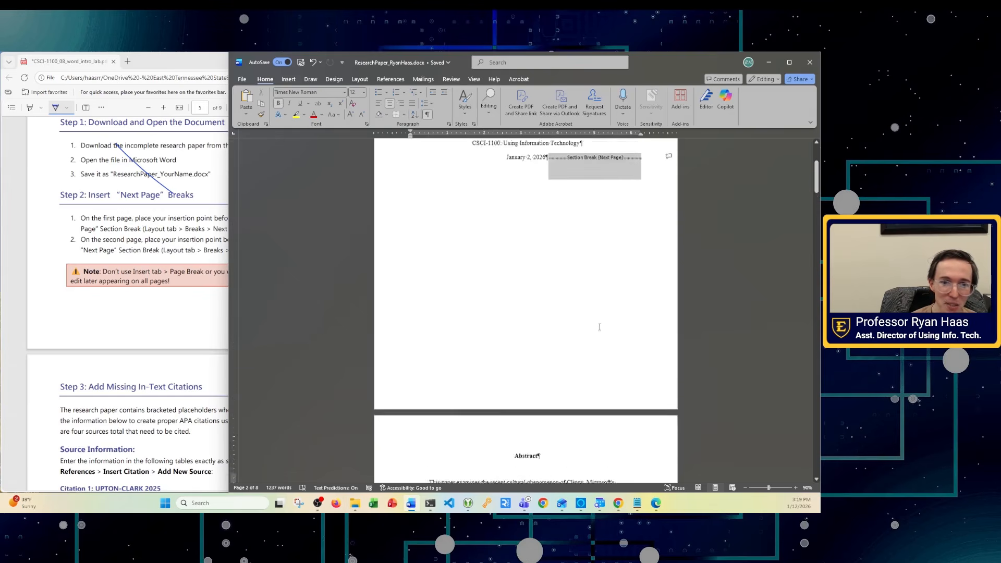
# - Test deleting the section break, undo it, and turn the formatting marks off
pyautogui.moveTo(564, 237); pyautogui.dragTo(563, 235)
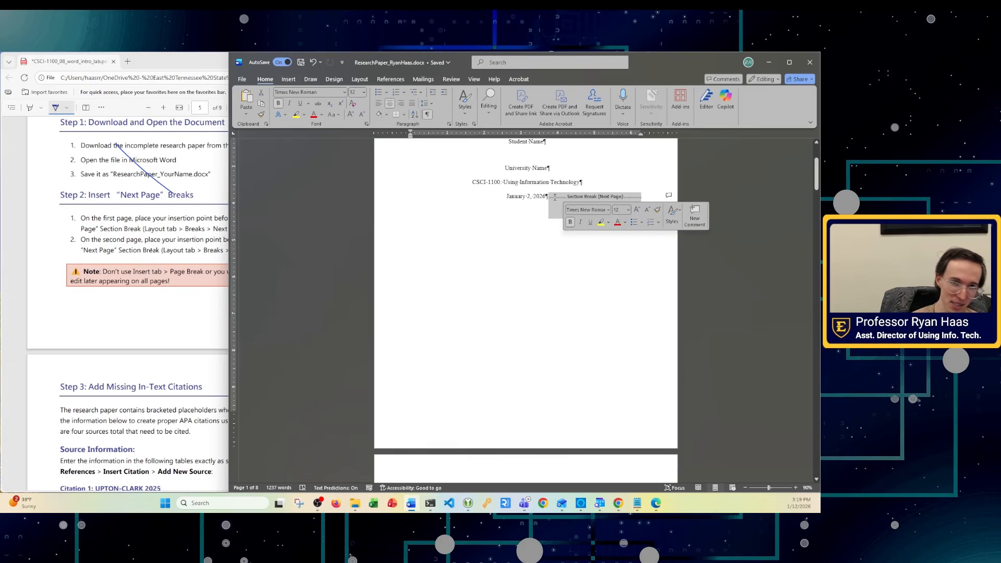
pyautogui.press('Delete')
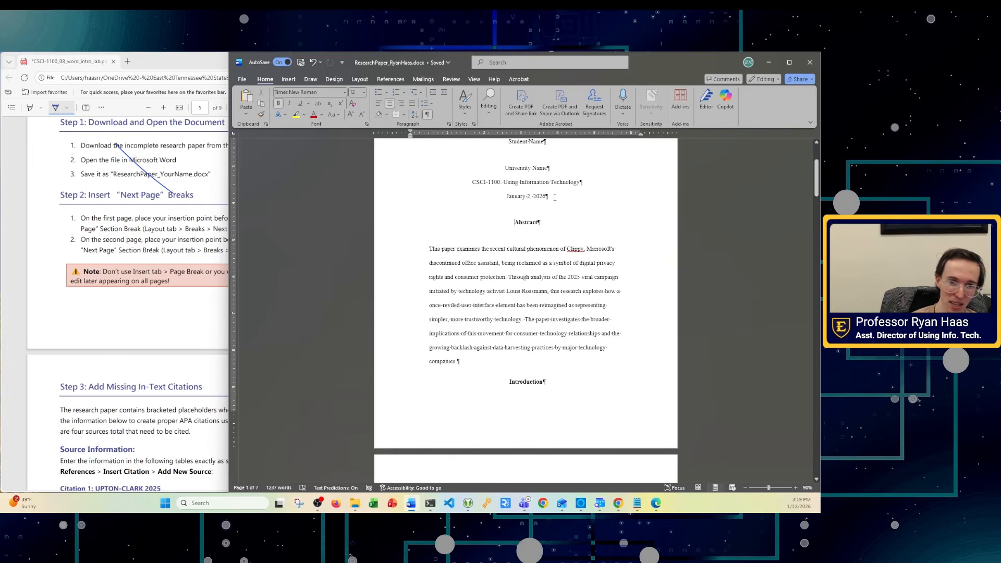
pyautogui.hotkey('ctrl', 'z')
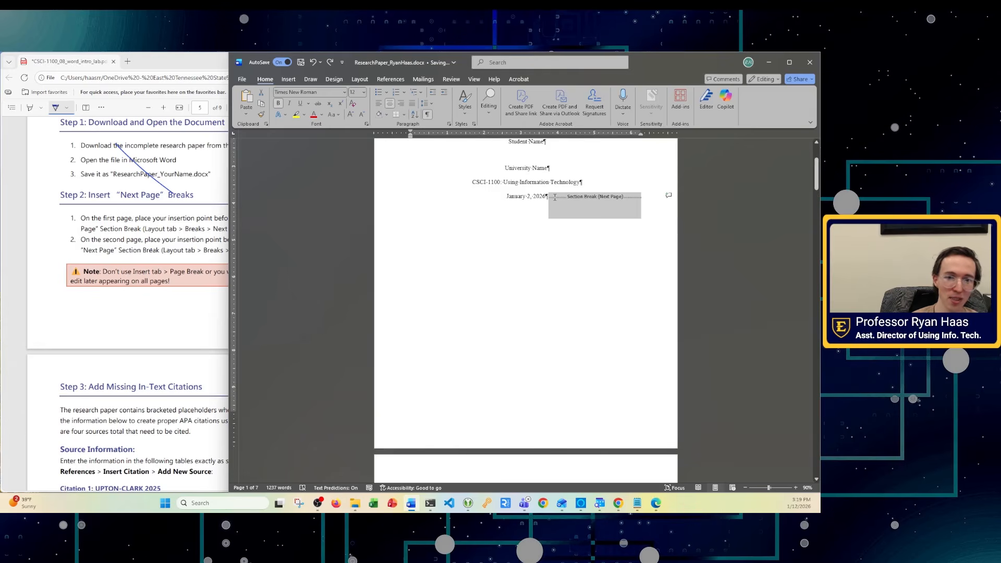
pyautogui.click(427, 115)
pyautogui.click(428, 115)
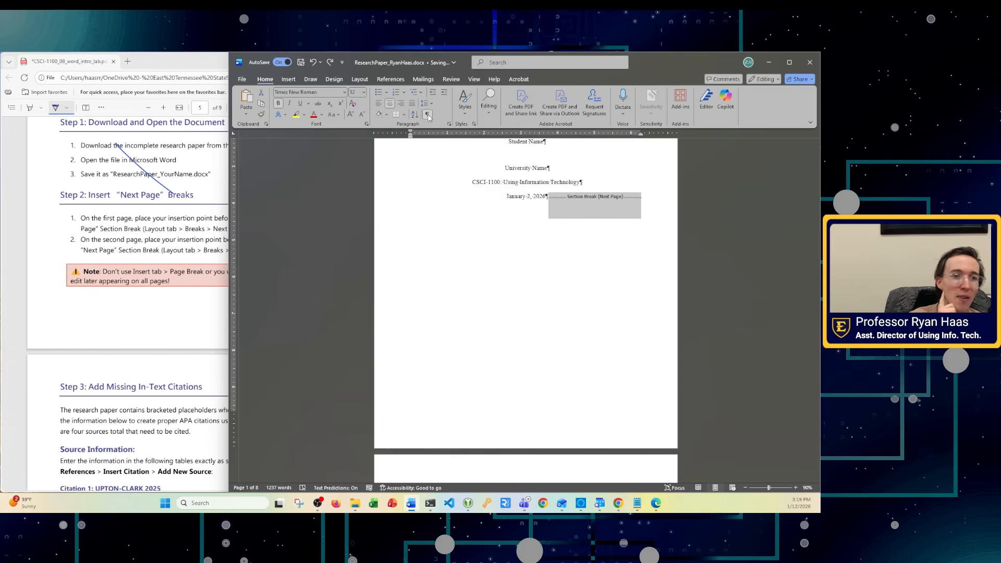
pyautogui.click(429, 115)
pyautogui.click(429, 115)
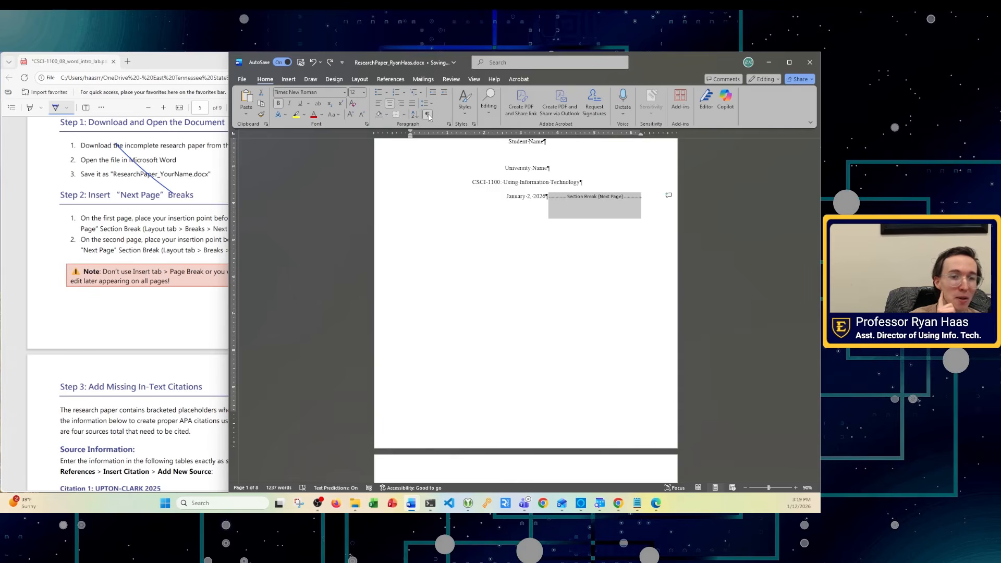
pyautogui.click(527, 289)
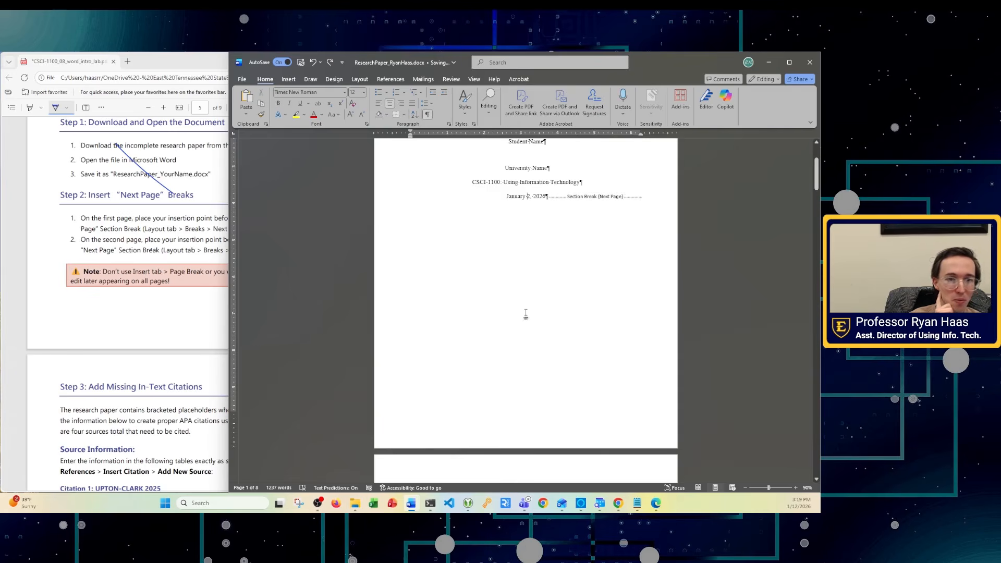
pyautogui.click(428, 115)
pyautogui.scroll(3, 587, 409)
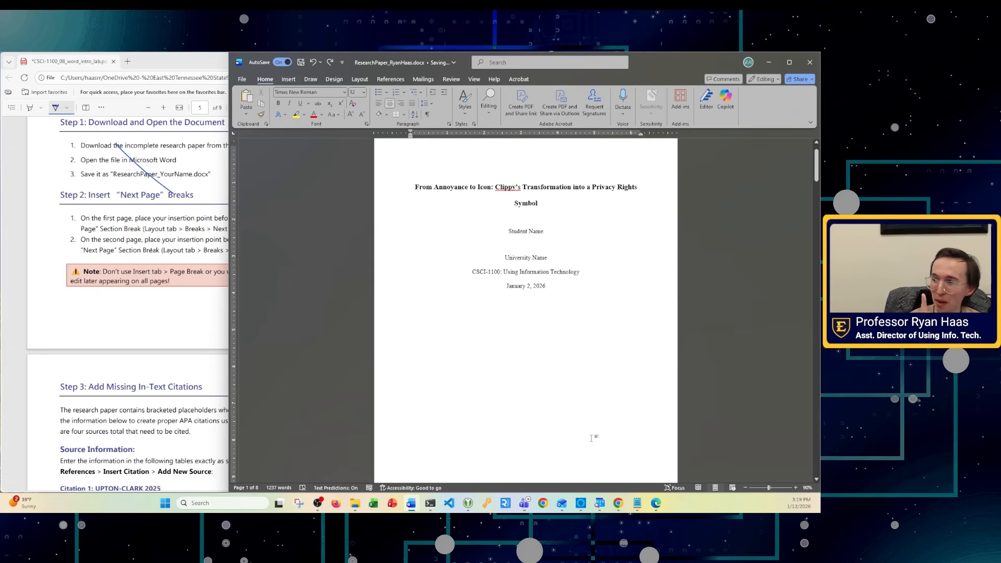
# - Insert a Next Page section break before the Introduction heading
pyautogui.scroll(-5, 156, 261)
pyautogui.scroll(5, 167, 245)
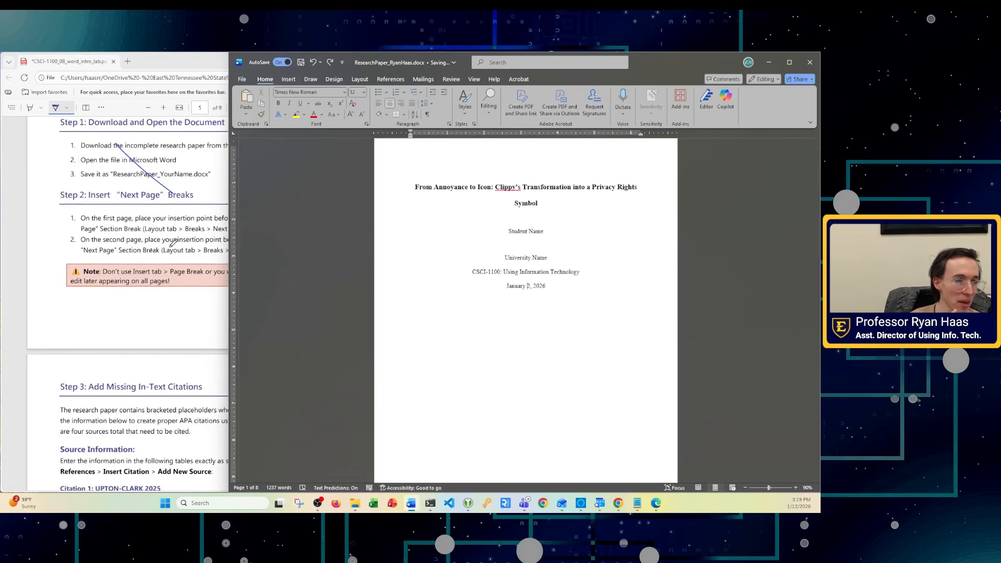
pyautogui.scroll(-12, 527, 320)
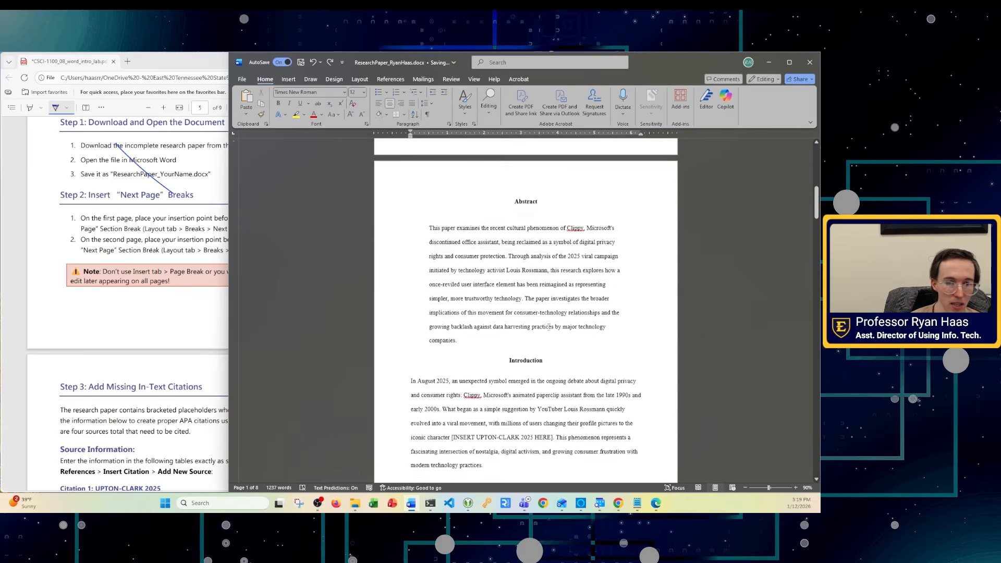
pyautogui.scroll(-3, 548, 327)
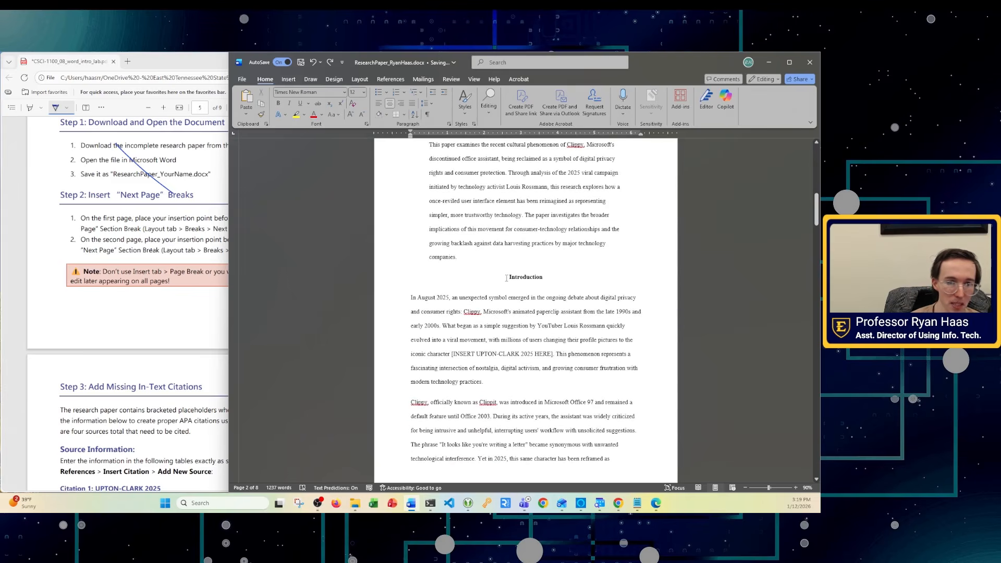
pyautogui.click(509, 278)
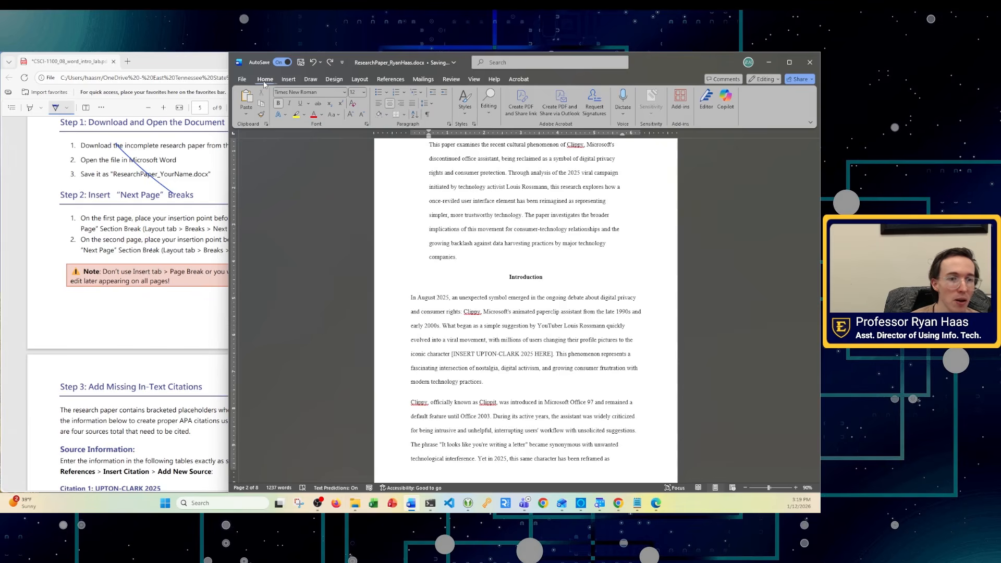
pyautogui.scroll(2, 467, 324)
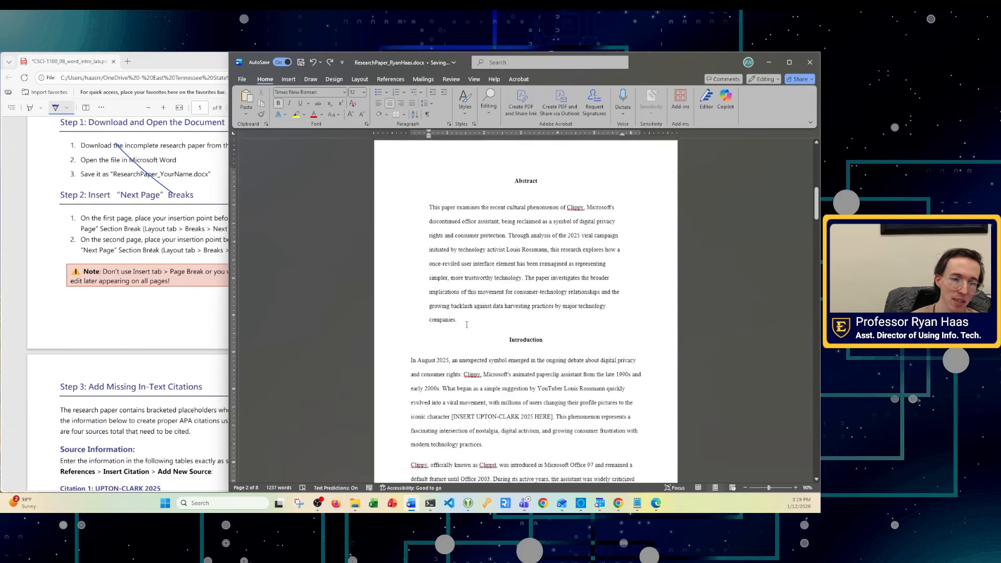
pyautogui.scroll(-1, 466, 324)
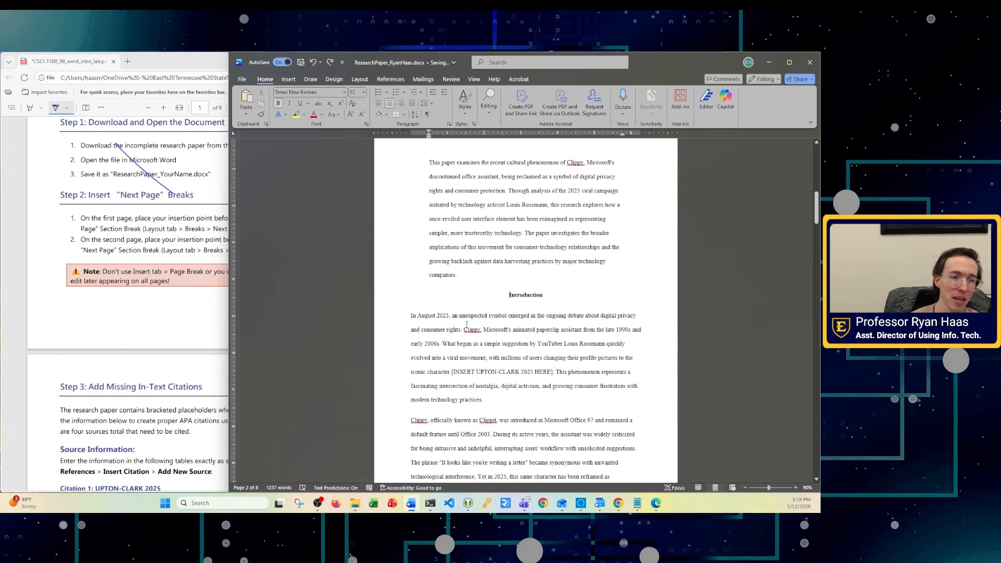
pyautogui.click(359, 80)
pyautogui.click(340, 92)
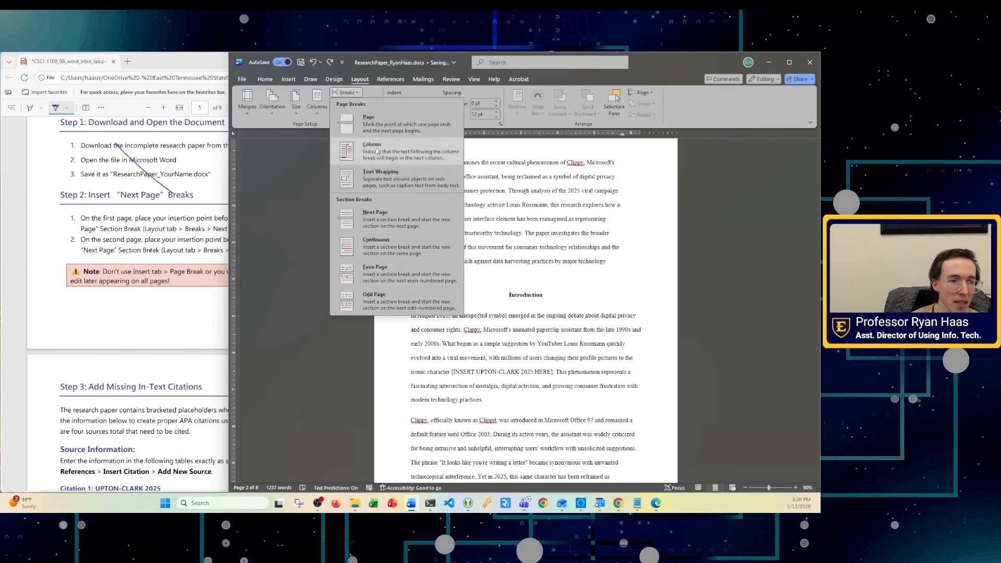
pyautogui.click(367, 222)
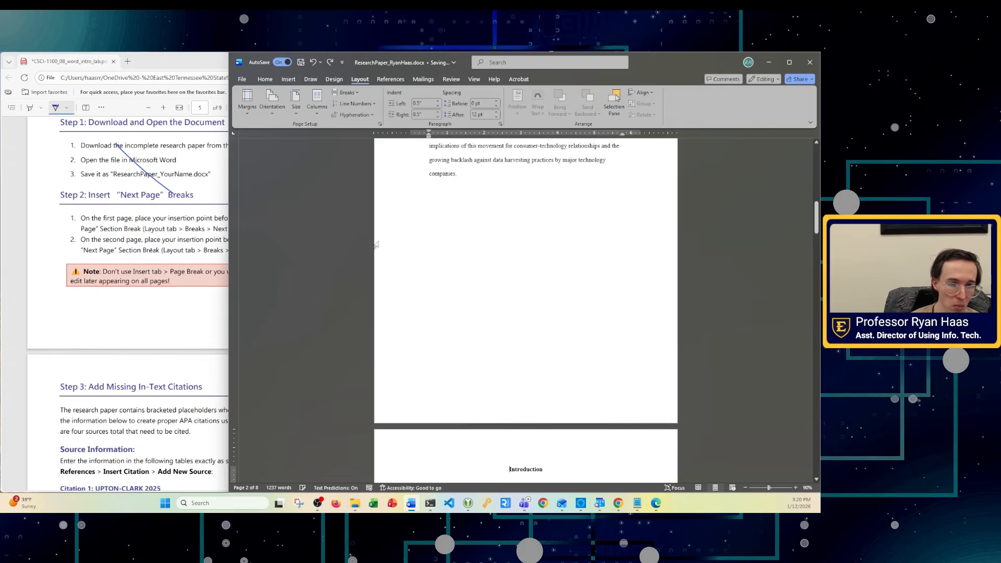
# - Verify the new break with Show/Hide ¶, hide the marks, and return to the PDF
pyautogui.click(265, 79)
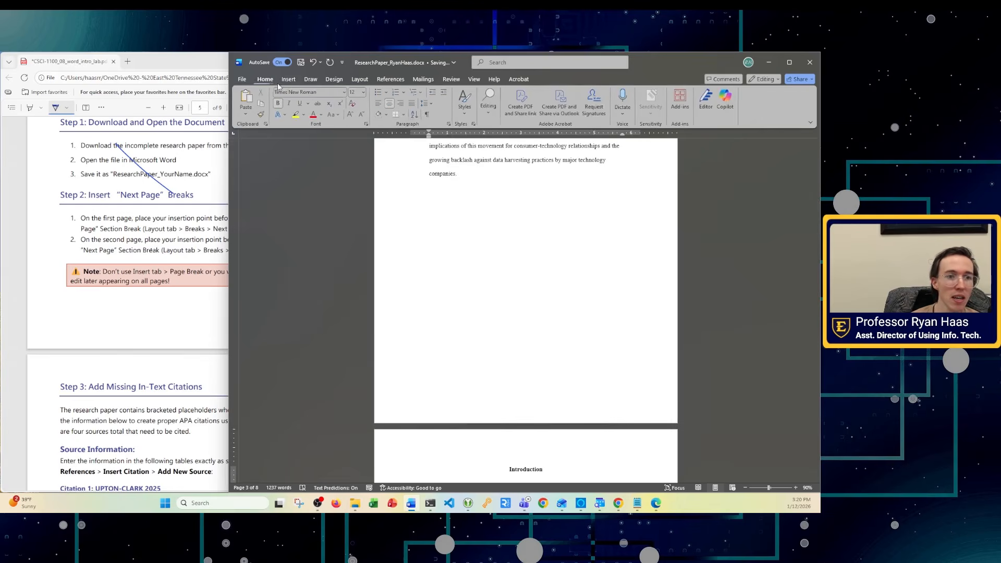
pyautogui.click(427, 114)
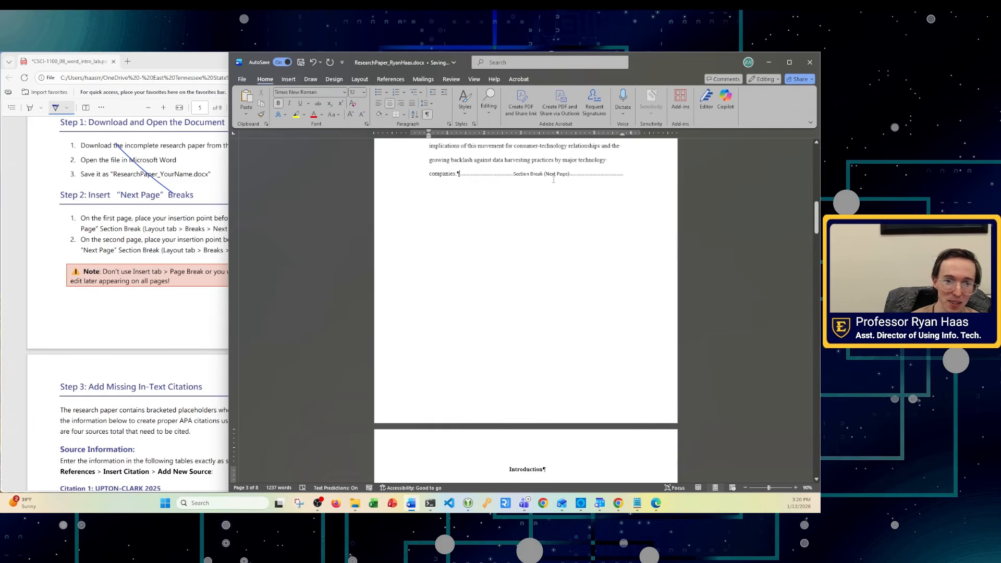
pyautogui.moveTo(475, 160); pyautogui.dragTo(499, 180)
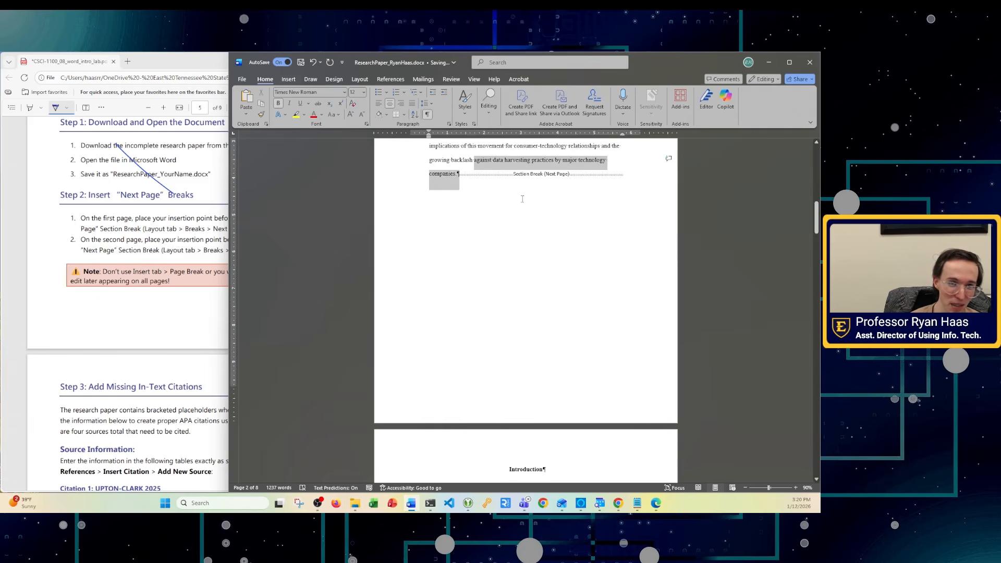
pyautogui.click(483, 160)
pyautogui.click(427, 114)
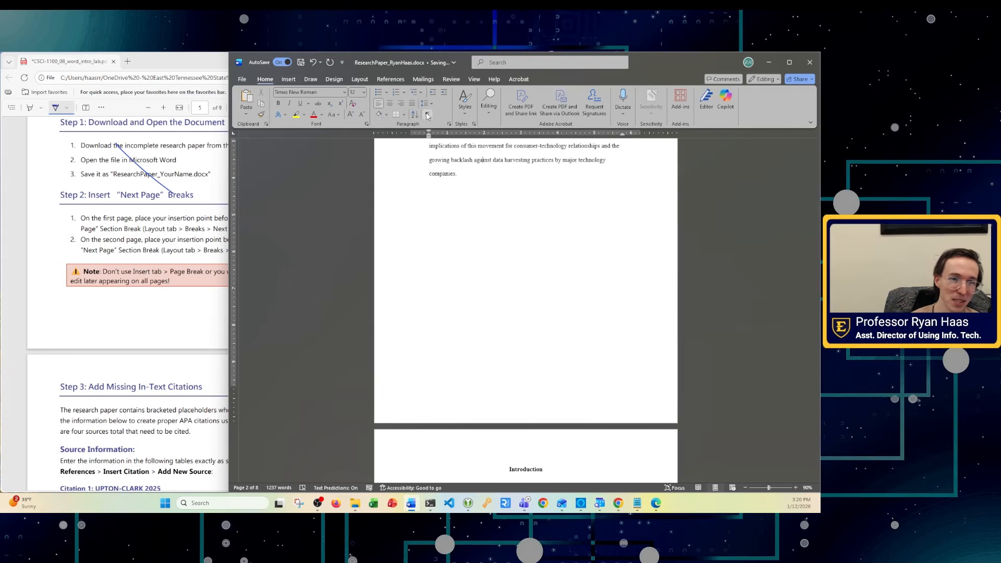
pyautogui.click(426, 115)
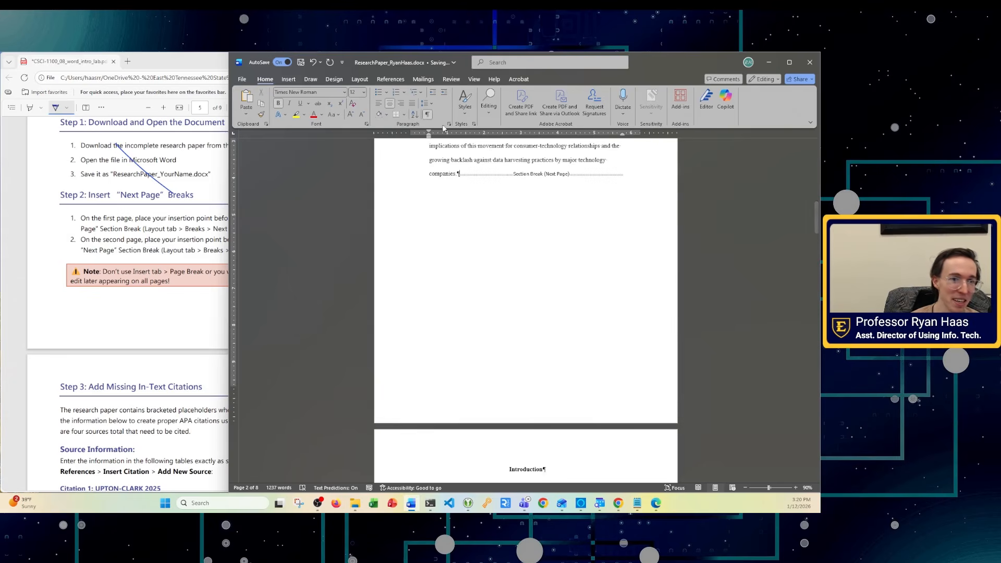
pyautogui.click(427, 114)
pyautogui.click(175, 255)
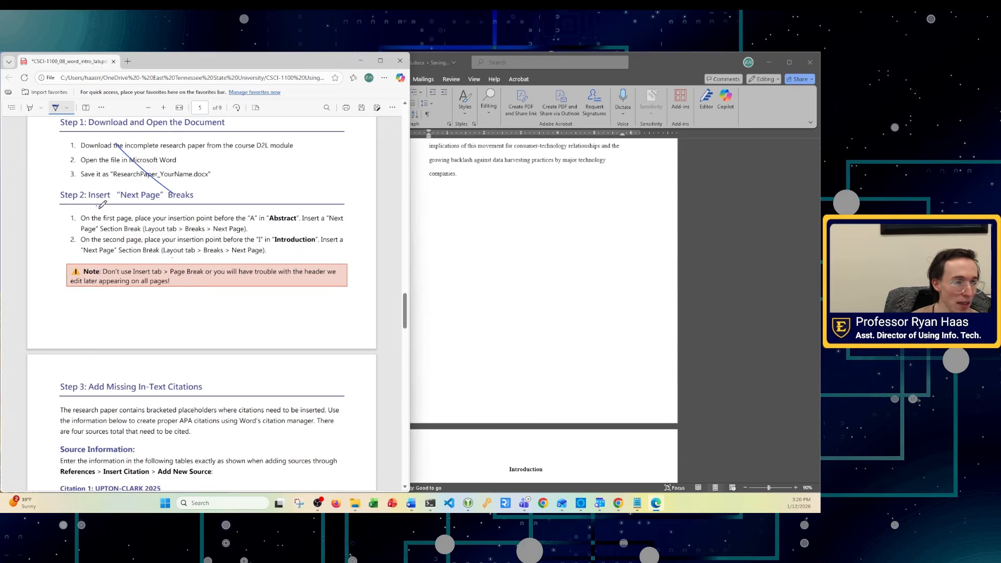
# - Scroll the PDF to Step 3, select the existing 2022 citation, and show the References commands
pyautogui.scroll(-4, 216, 311)
pyautogui.scroll(-1, 255, 408)
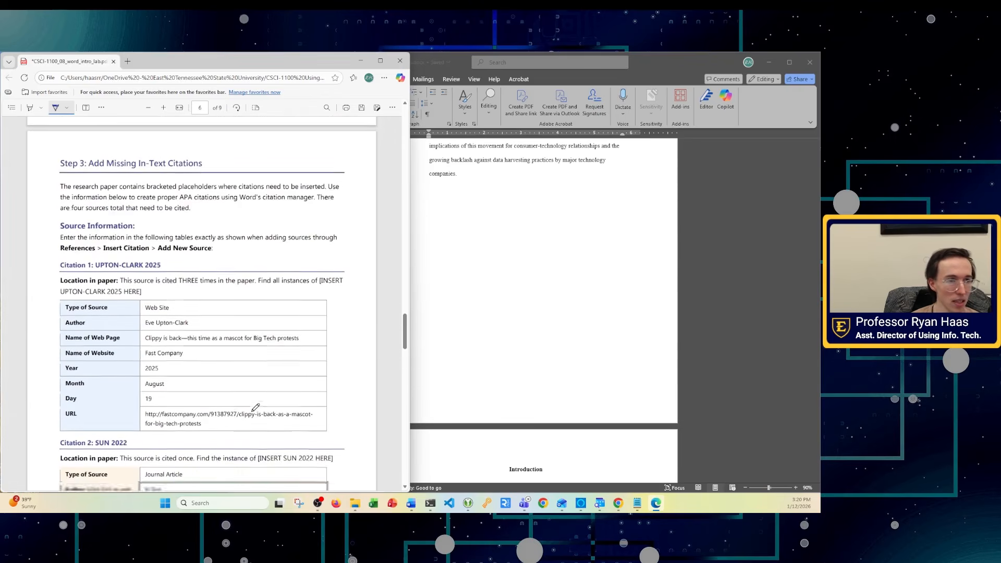
pyautogui.click(507, 251)
pyautogui.scroll(-2, 534, 346)
pyautogui.scroll(-4, 534, 346)
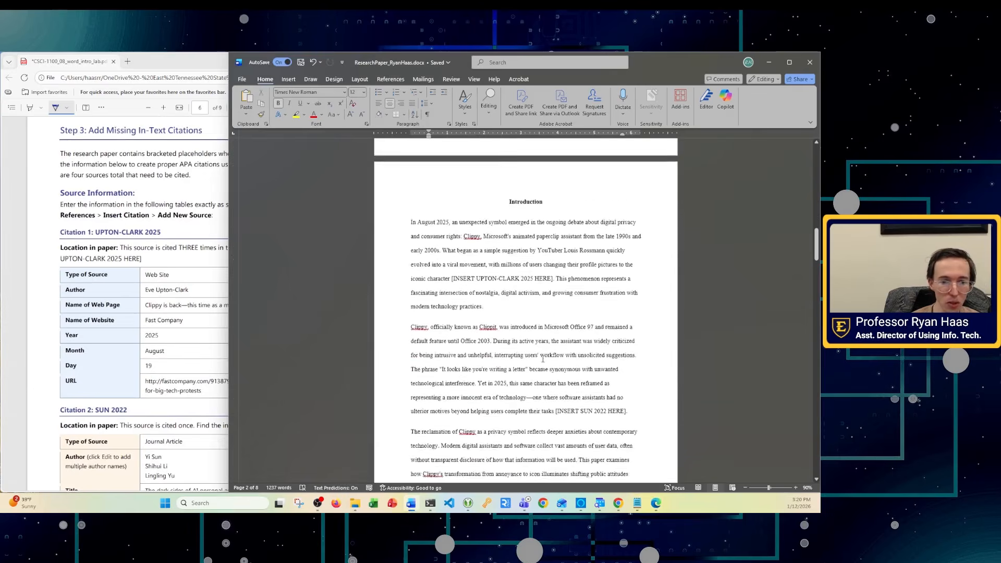
pyautogui.scroll(-10, 567, 366)
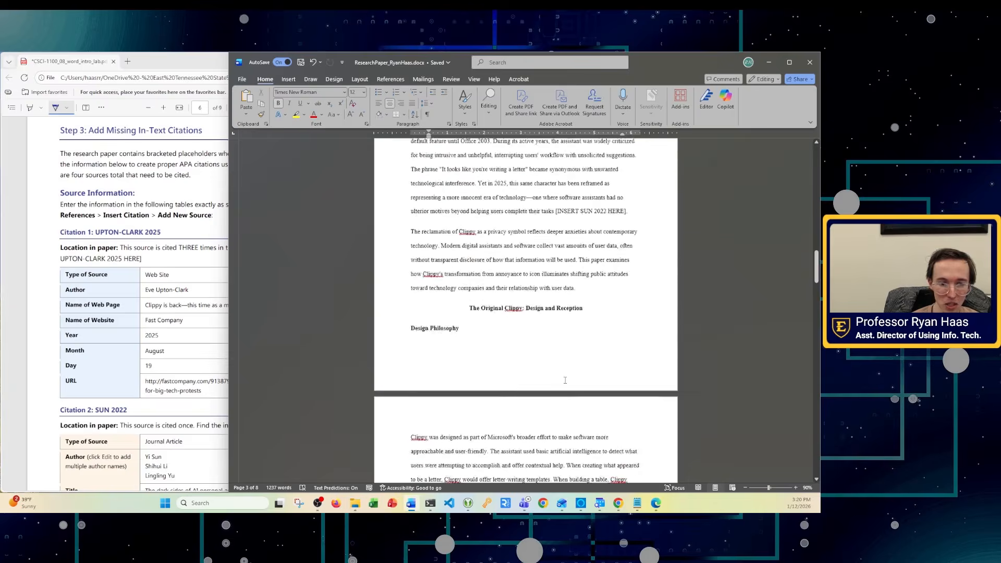
pyautogui.click(452, 330)
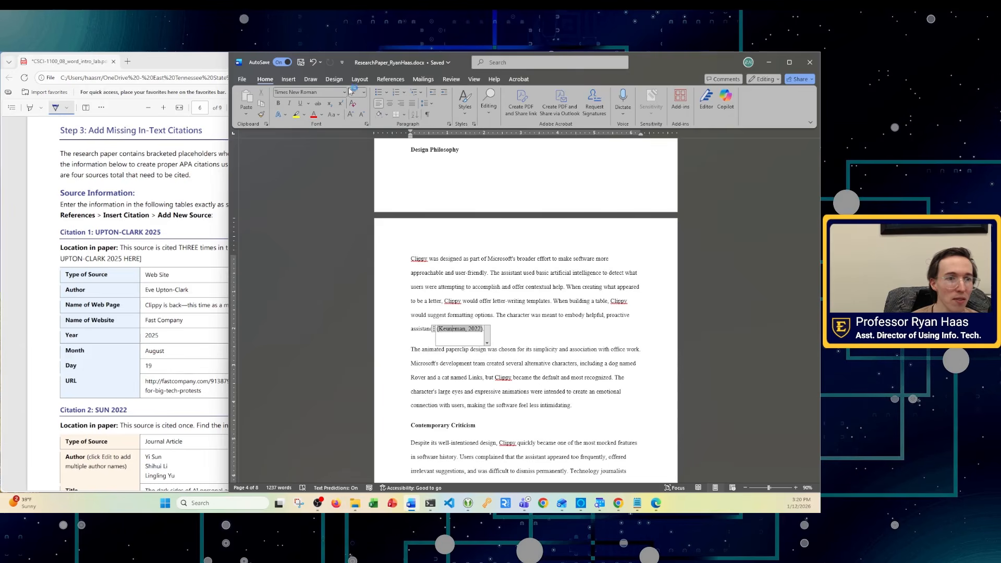
pyautogui.click(386, 82)
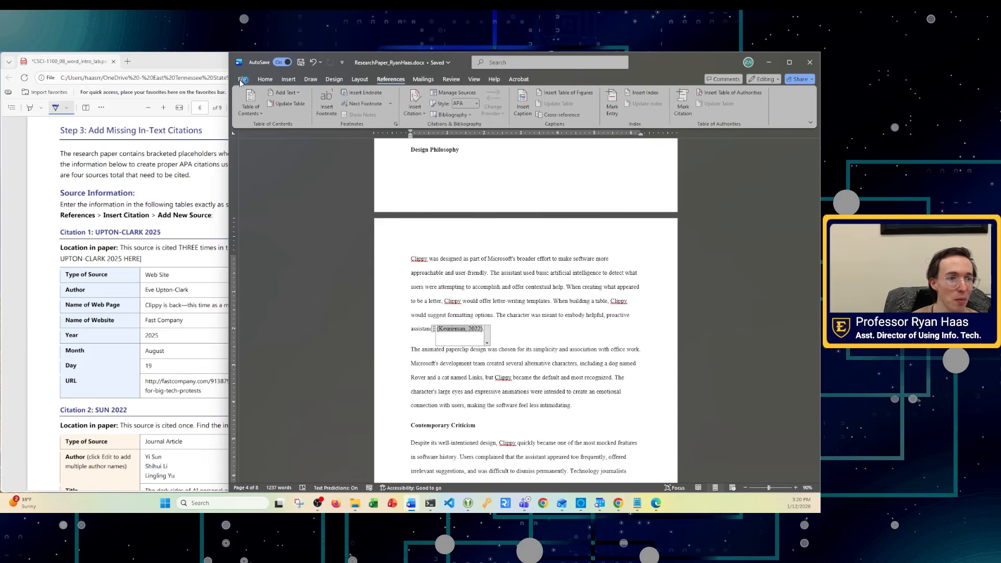
# - In Source Manager, review the 2022 AI personal assistant and Big Tech protests sources, then close it
pyautogui.moveTo(229, 79); pyautogui.dragTo(173, 79)
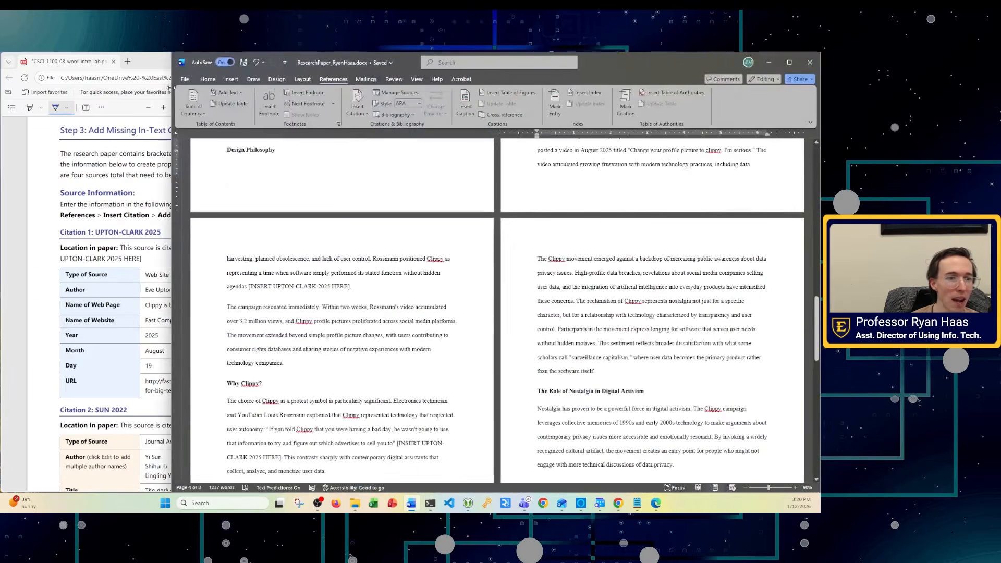
pyautogui.click(394, 93)
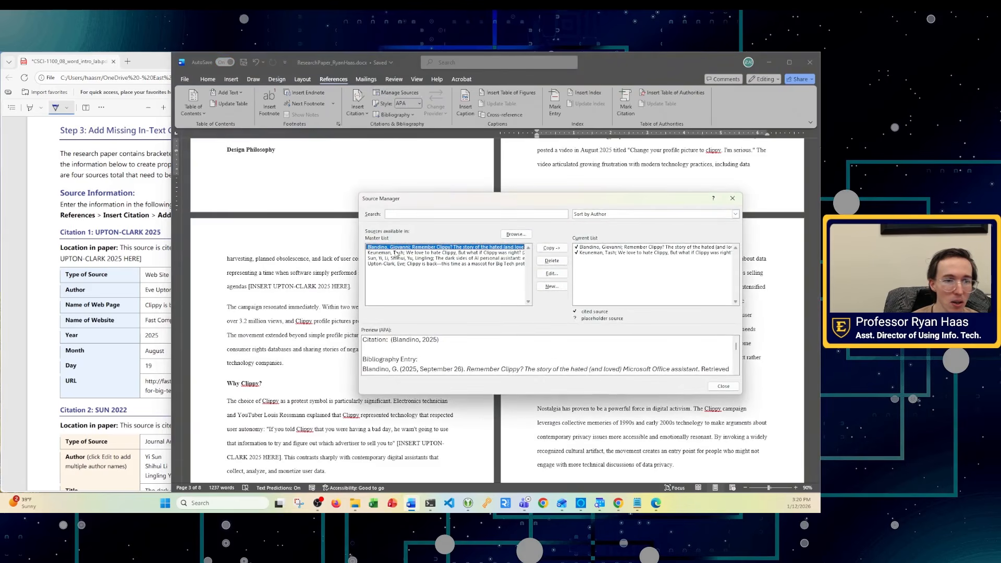
pyautogui.click(395, 258)
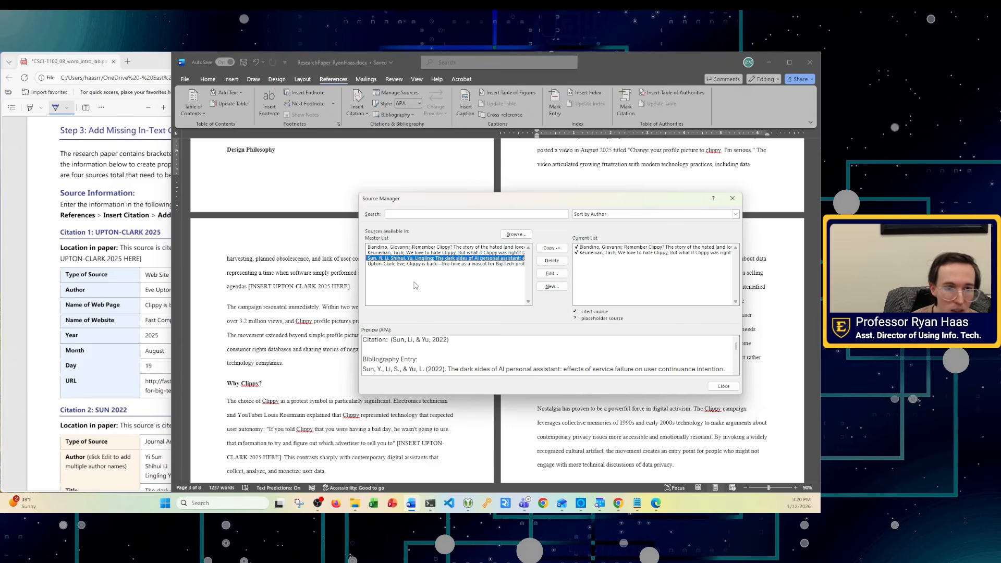
pyautogui.click(403, 265)
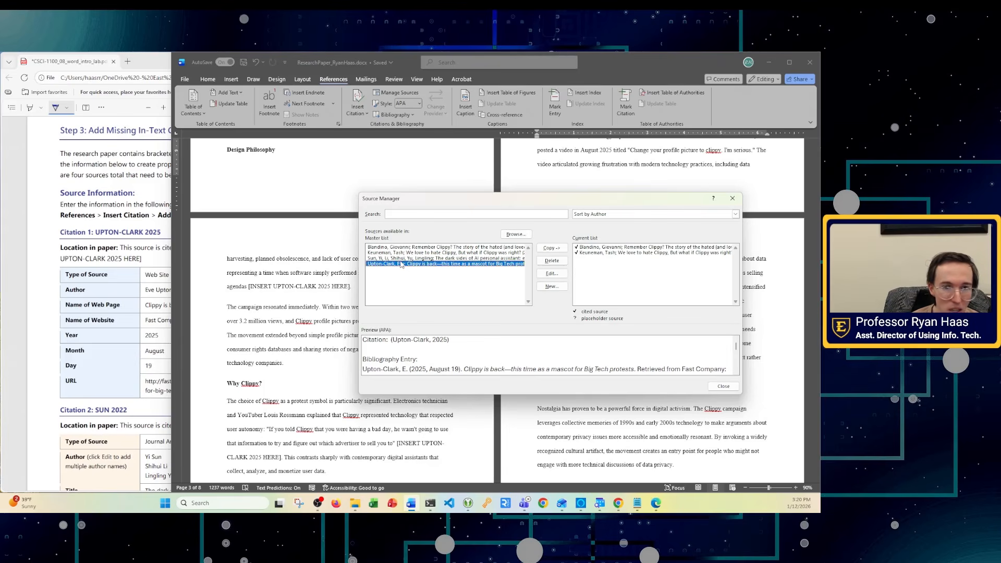
pyautogui.click(406, 259)
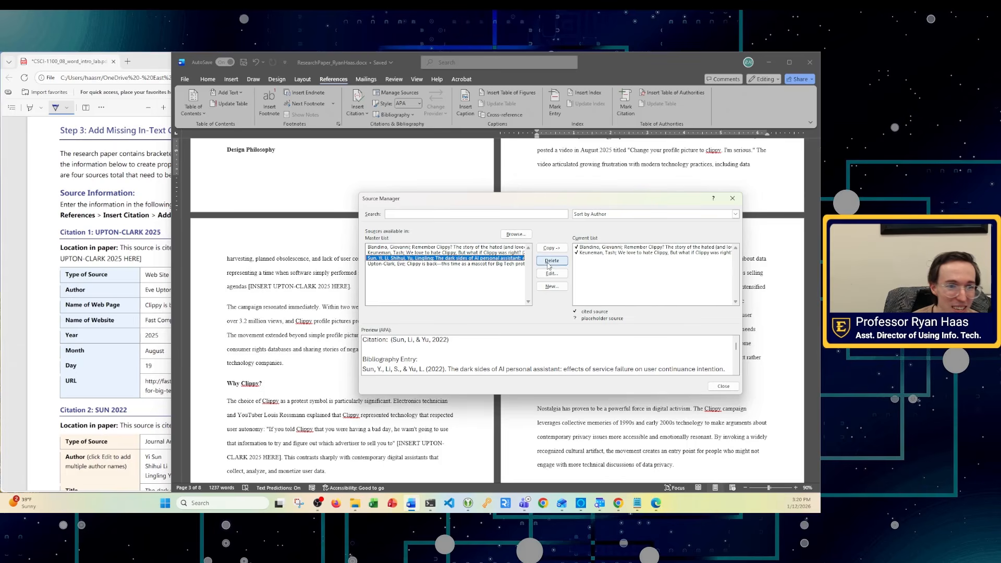
pyautogui.click(550, 261)
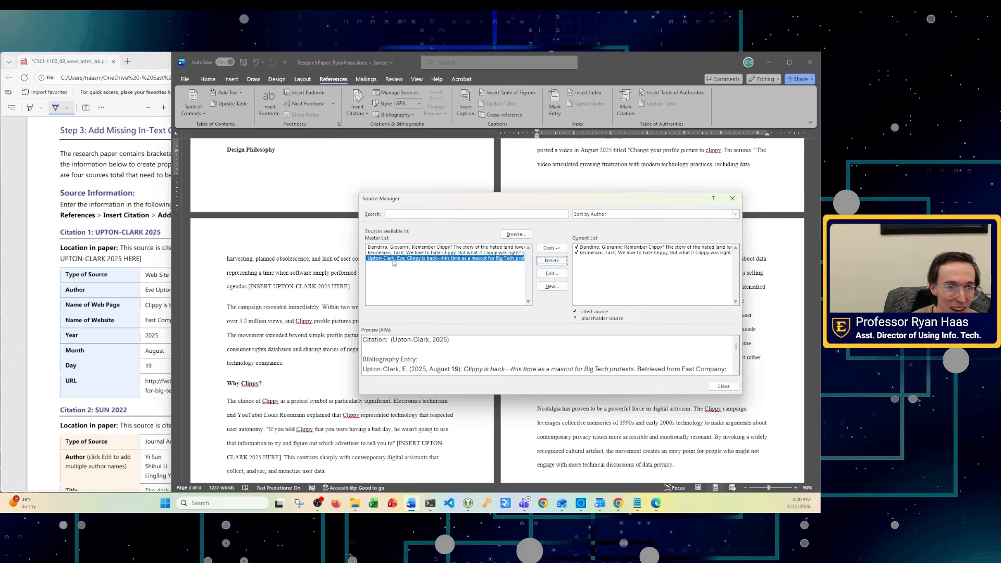
pyautogui.click(551, 260)
pyautogui.click(425, 248)
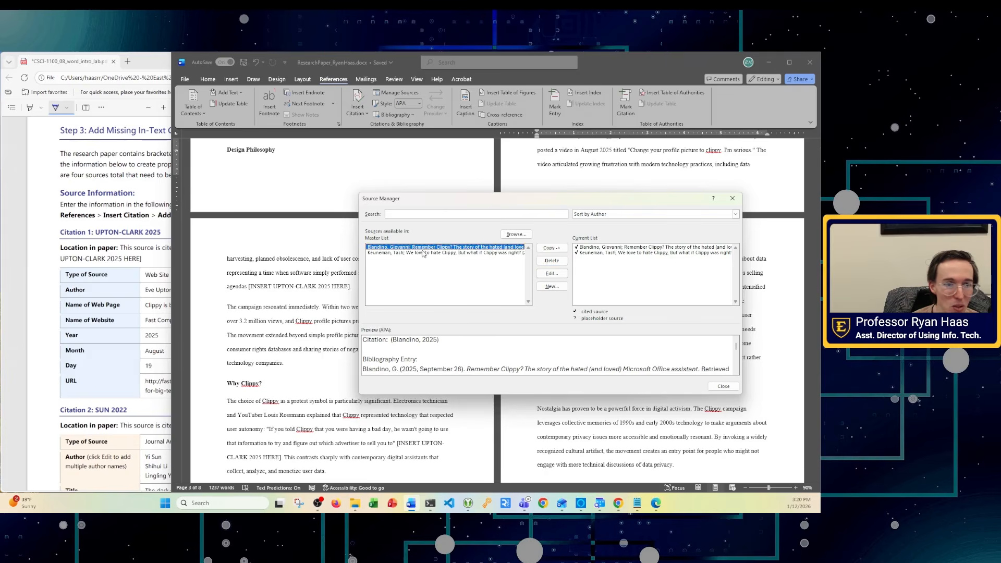
pyautogui.click(421, 253)
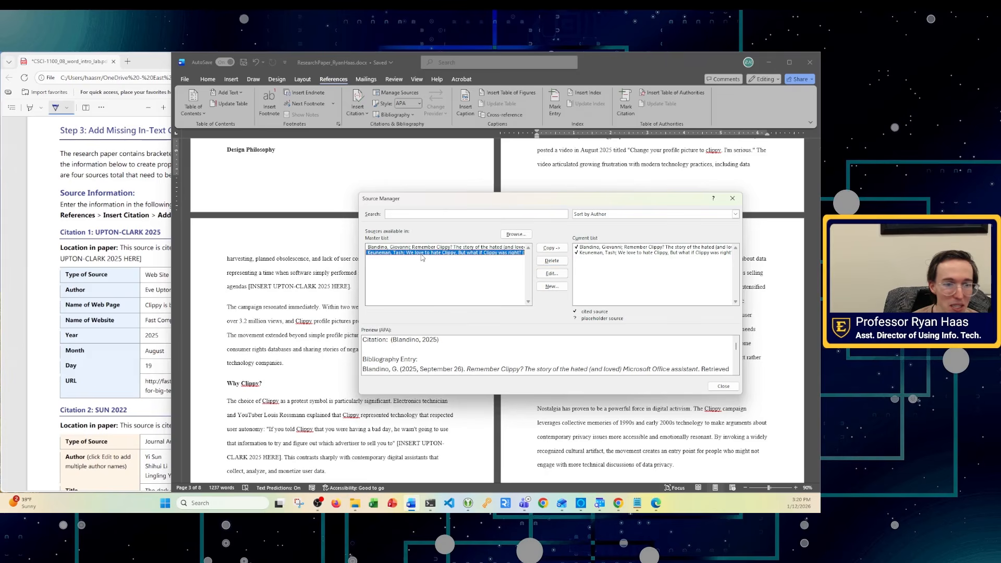
pyautogui.click(733, 198)
# - Narrow the Word window beside the instructions and zoom the page to 110%
pyautogui.scroll(3, 660, 309)
pyautogui.scroll(5, 660, 309)
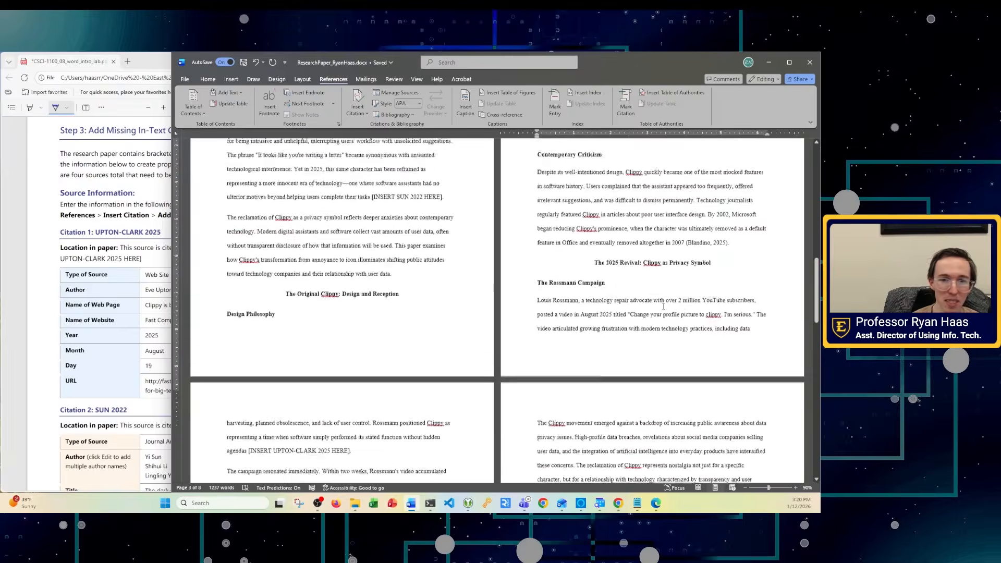
pyautogui.moveTo(172, 180); pyautogui.dragTo(298, 180)
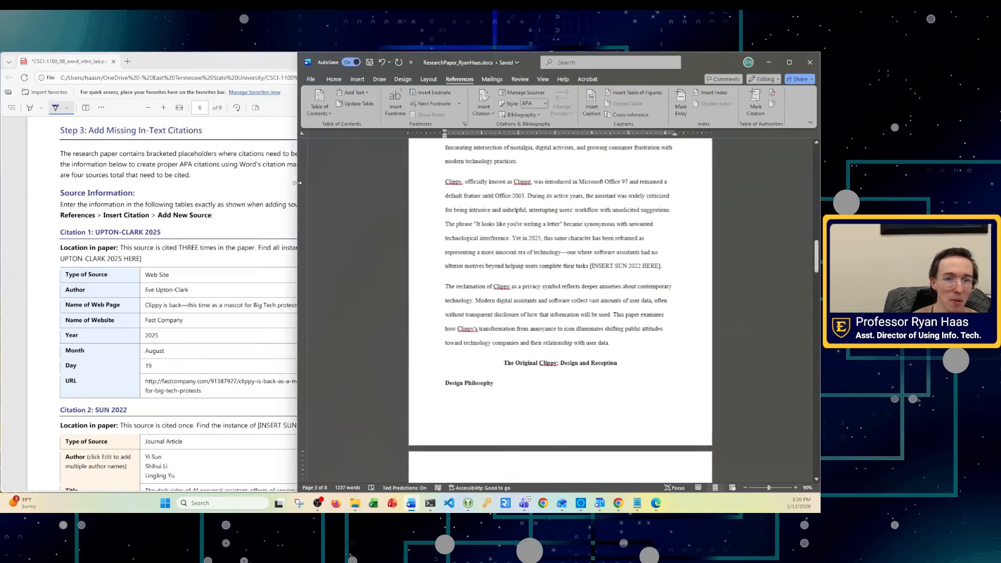
pyautogui.click(795, 487)
pyautogui.click(793, 487)
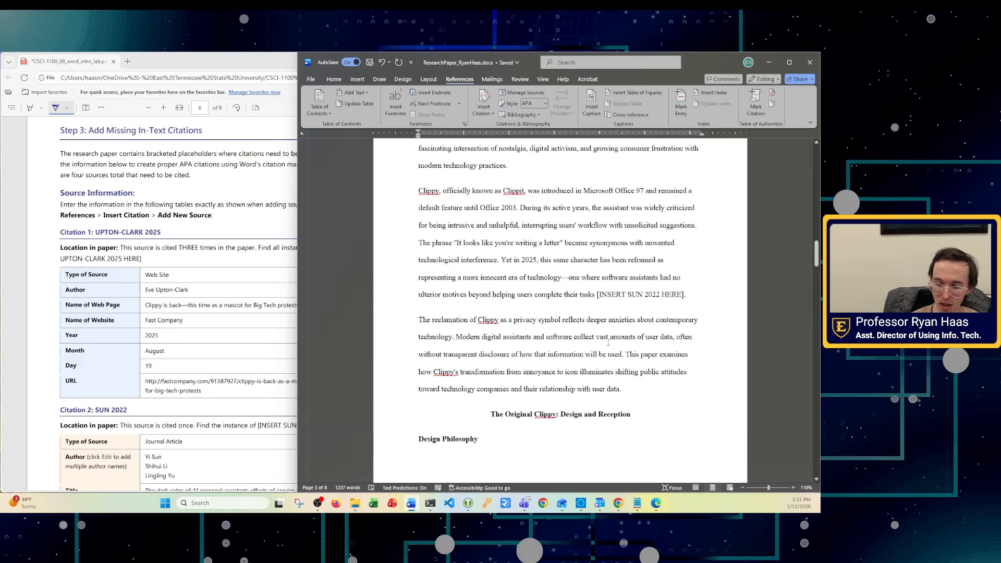
pyautogui.scroll(2, 620, 149)
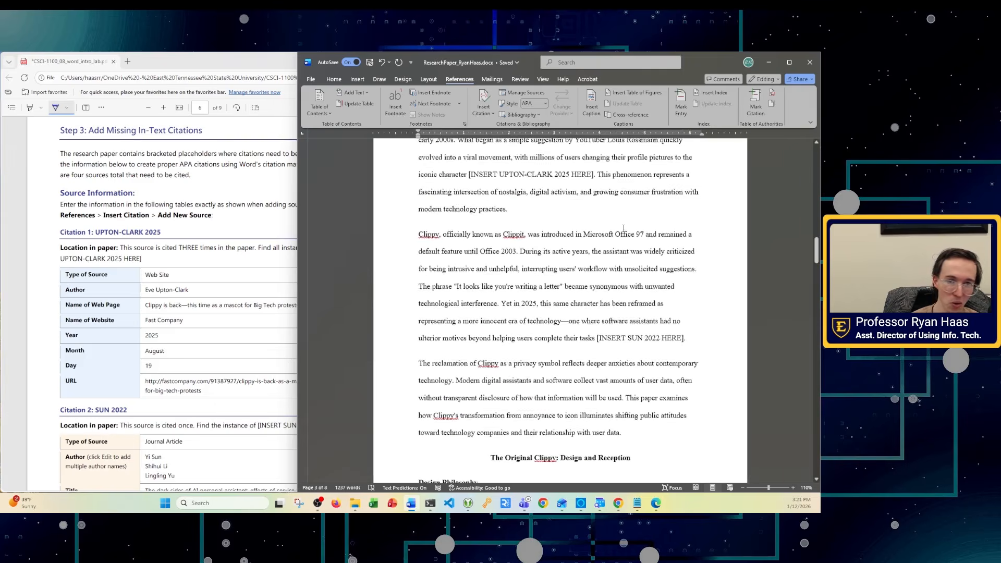
# - Locate the [INSERT UPTON-CLARK 2025 HERE] placeholder and select part of its text
pyautogui.keyDown('ctrl'); pyautogui.scroll(3, 621, 227); pyautogui.keyUp('ctrl')
pyautogui.keyDown('ctrl'); pyautogui.scroll(-3, 622, 226); pyautogui.keyUp('ctrl')
pyautogui.scroll(5, 599, 228)
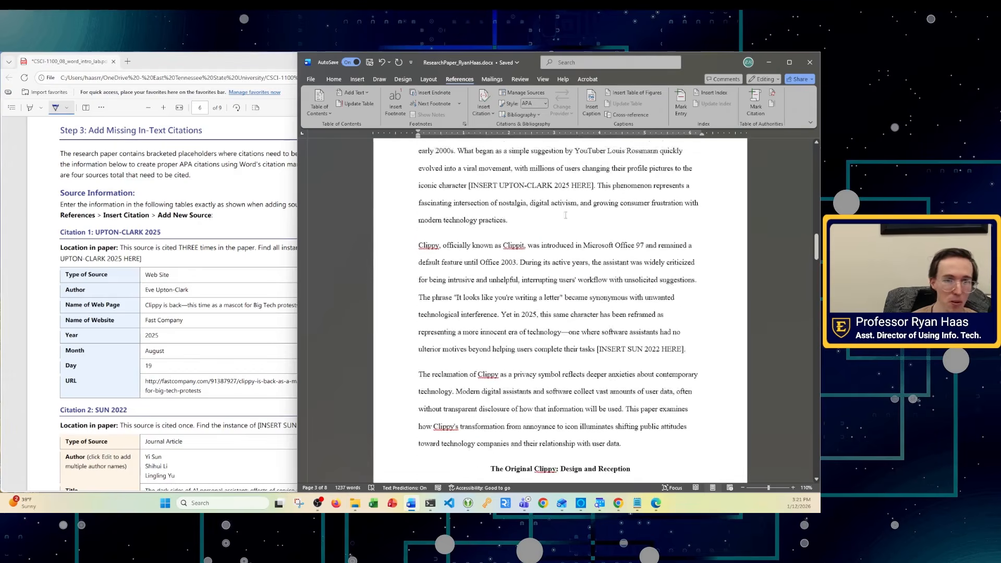
pyautogui.scroll(-3, 580, 230)
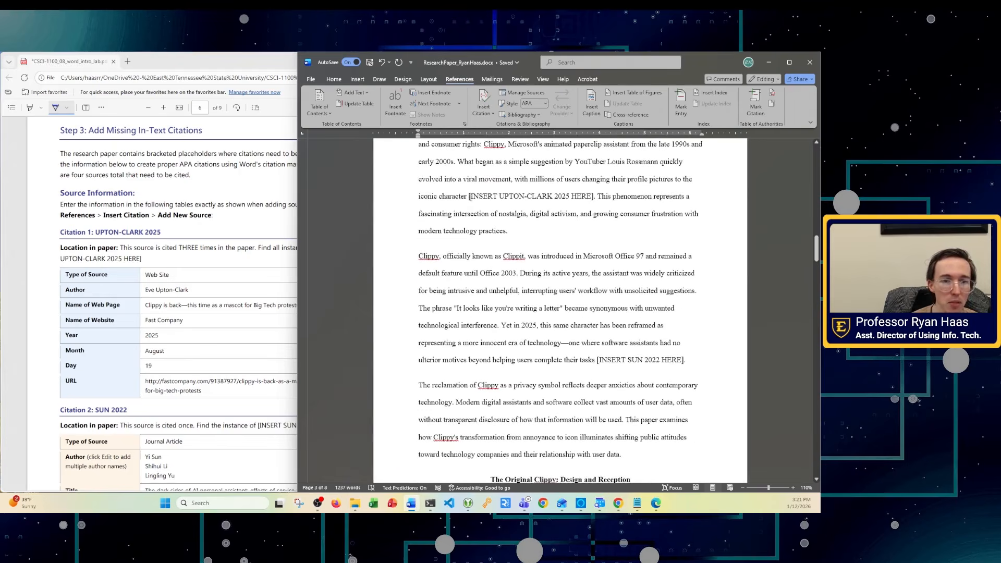
pyautogui.doubleClick(477, 197)
pyautogui.scroll(-4, 589, 243)
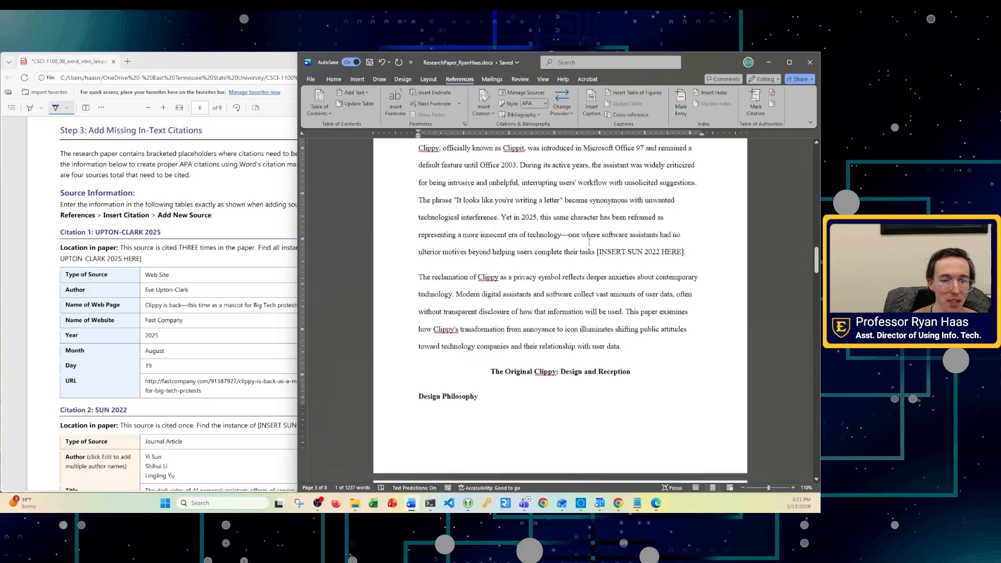
pyautogui.scroll(3, 589, 242)
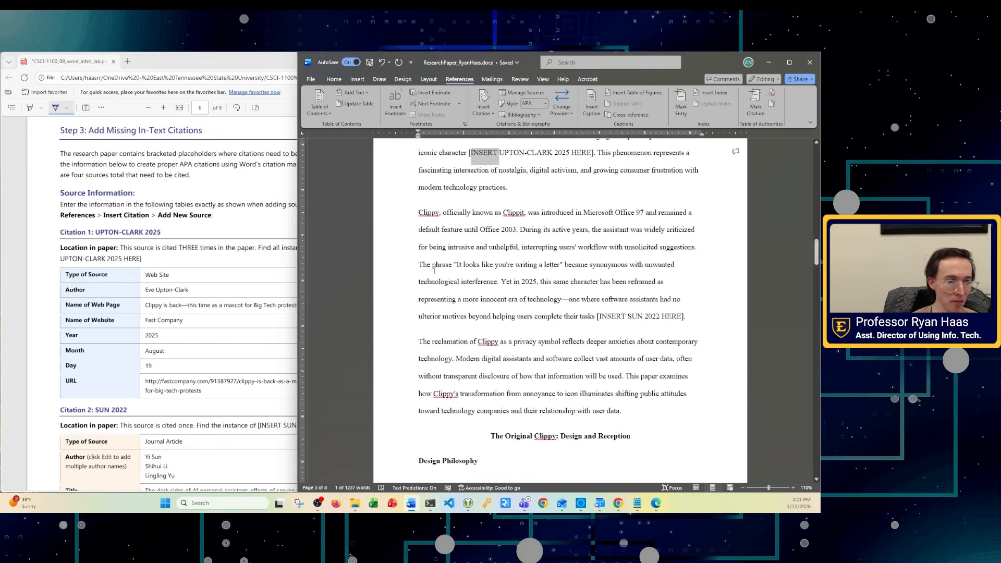
pyautogui.scroll(-1, 216, 298)
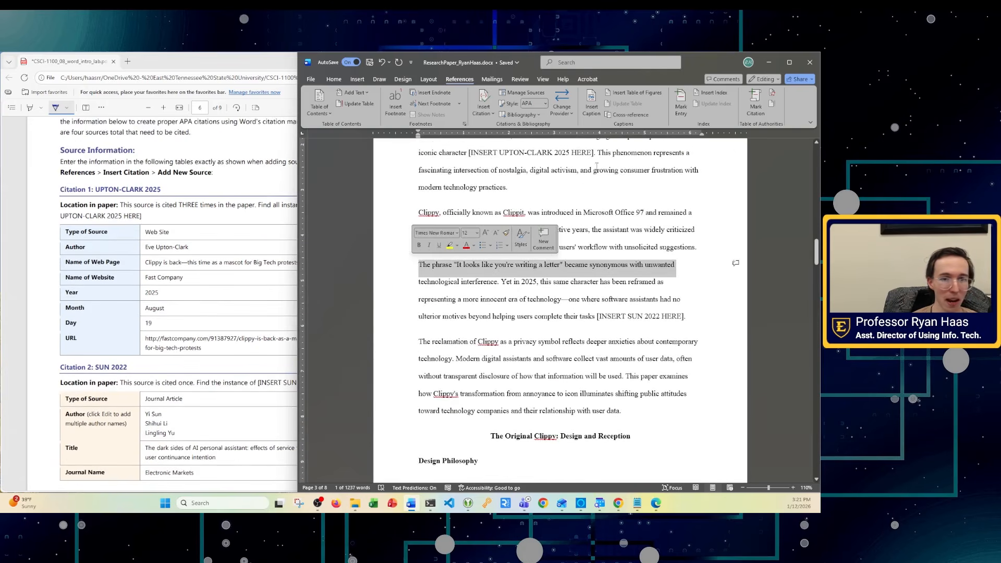
pyautogui.click(595, 156)
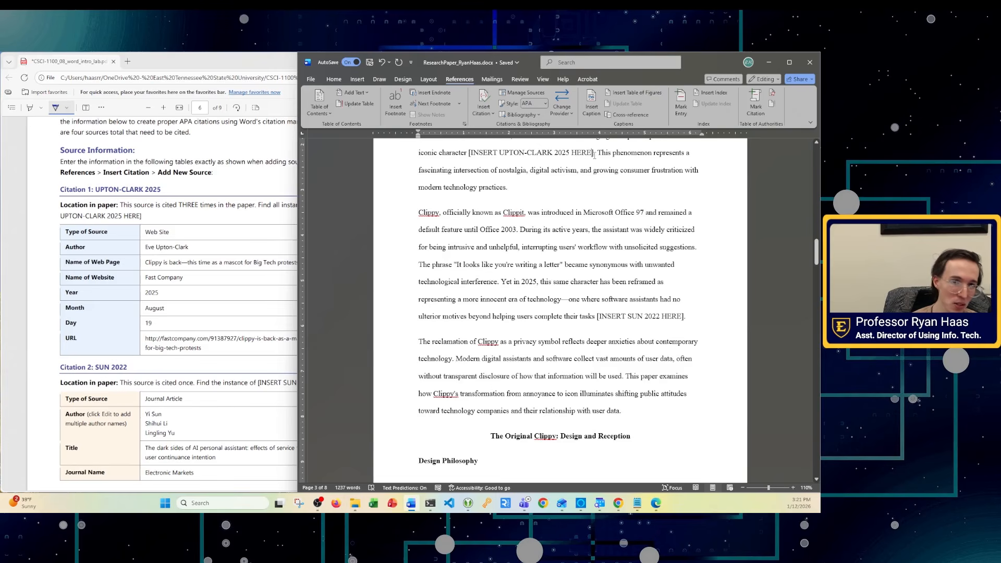
pyautogui.moveTo(594, 155); pyautogui.dragTo(560, 152)
# - Select the placeholder text without its closing bracket and search for it with Ctrl+F
pyautogui.rightClick(514, 212)
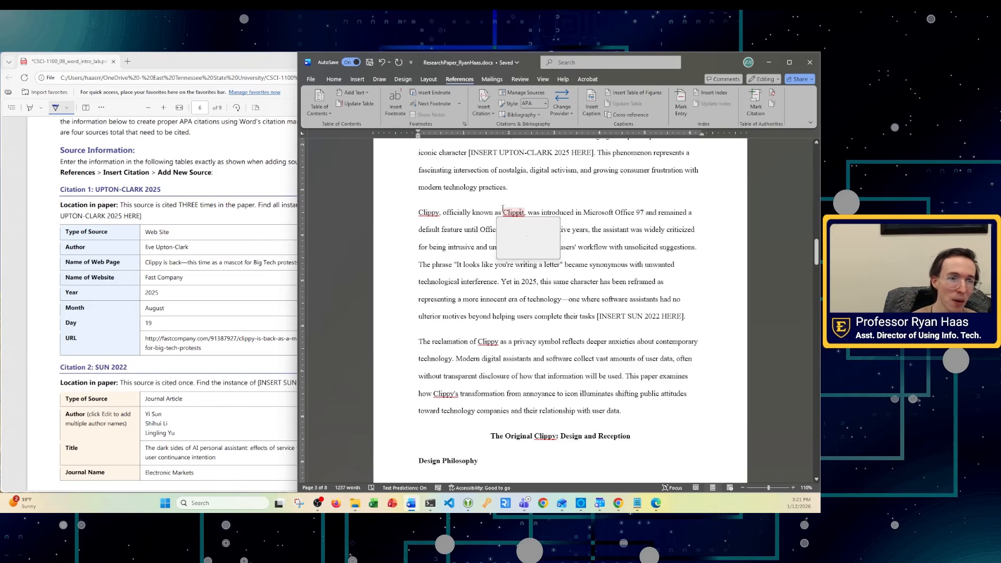
pyautogui.click(333, 79)
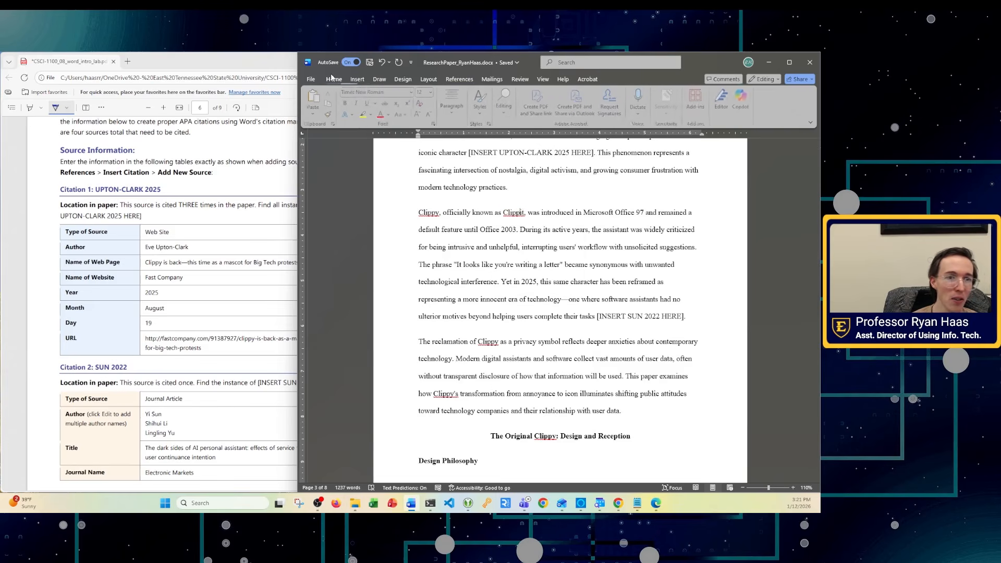
pyautogui.click(501, 112)
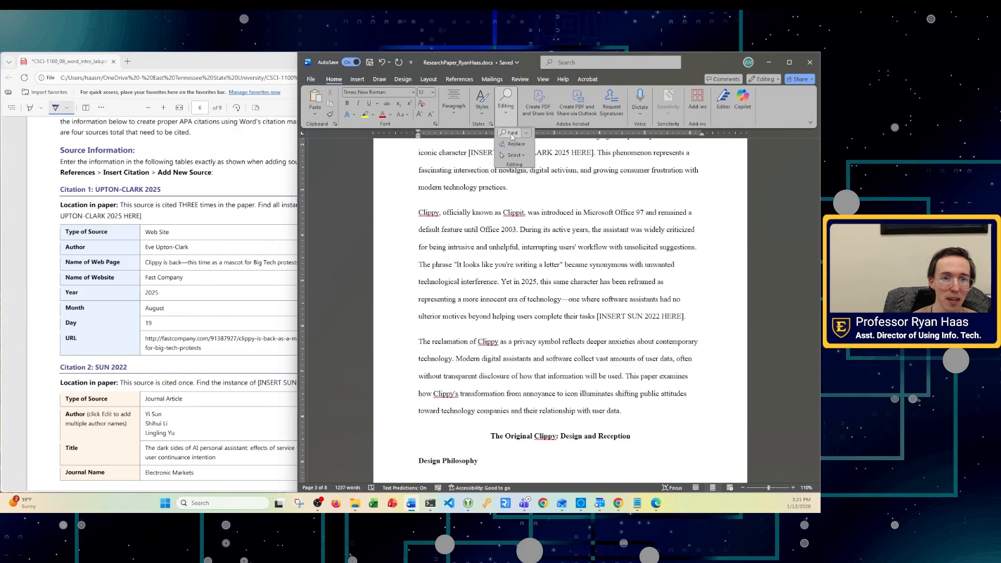
pyautogui.click(641, 211)
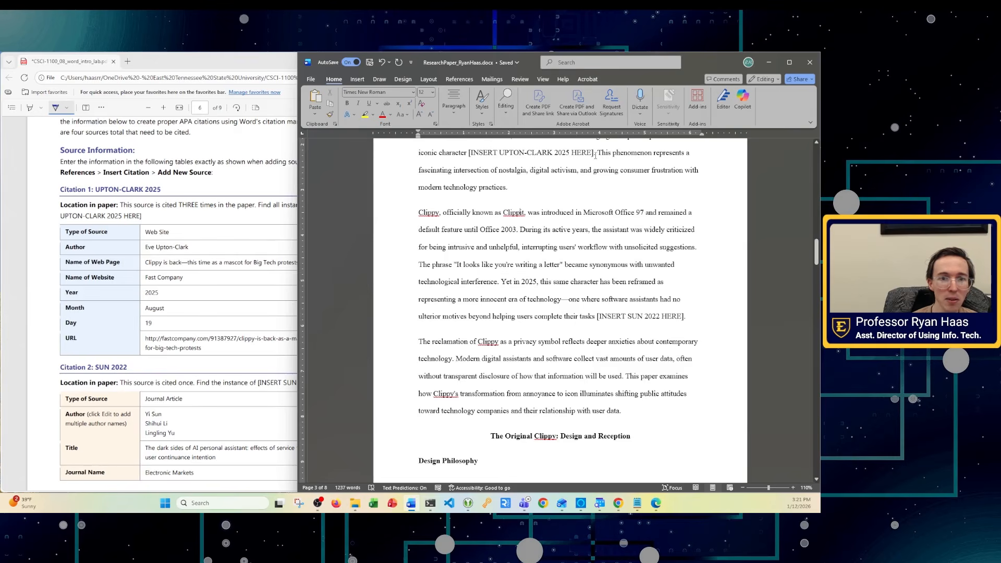
pyautogui.moveTo(595, 155); pyautogui.dragTo(478, 160)
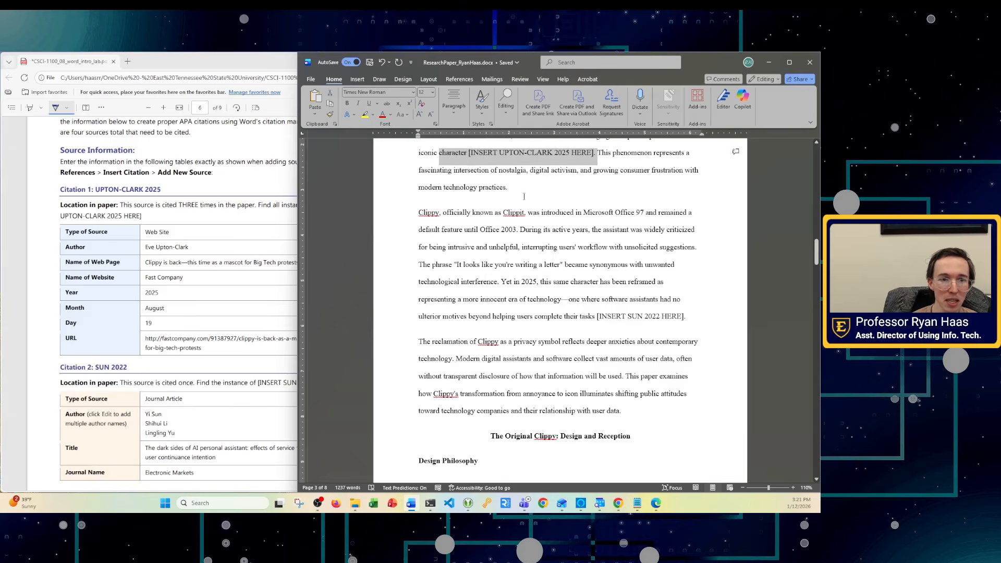
pyautogui.click(472, 154)
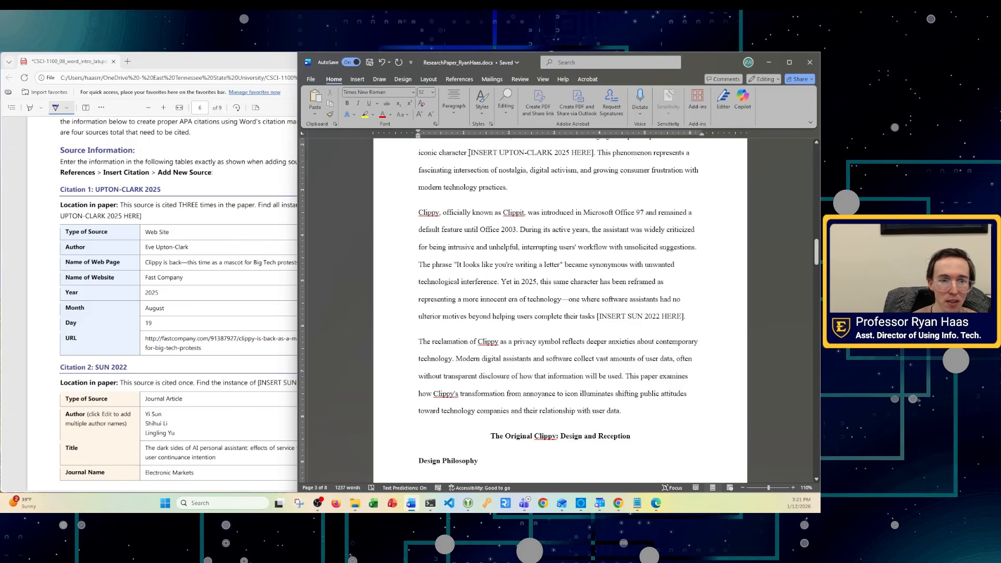
pyautogui.moveTo(469, 152); pyautogui.dragTo(594, 152)
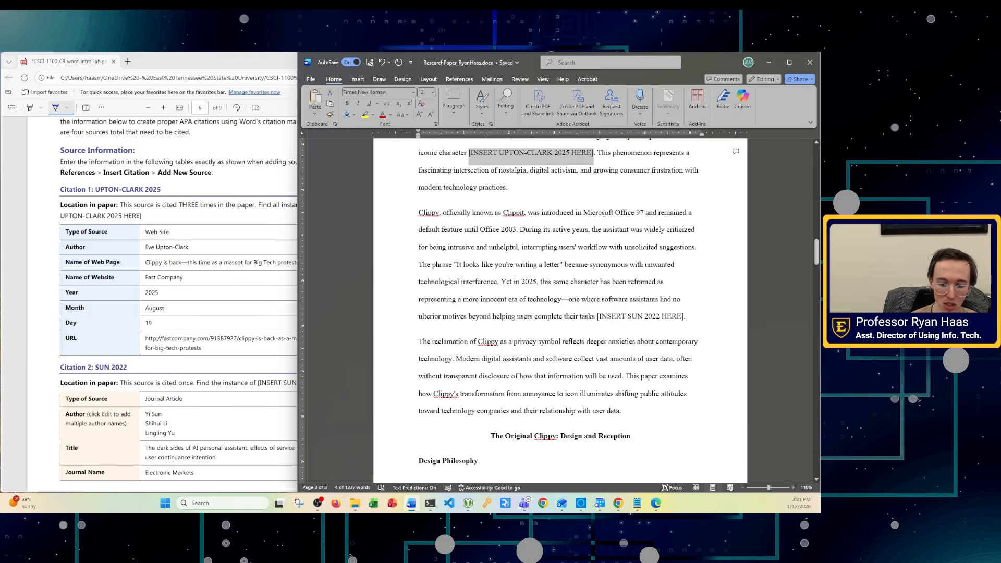
pyautogui.hotkey('ctrl', 'f')
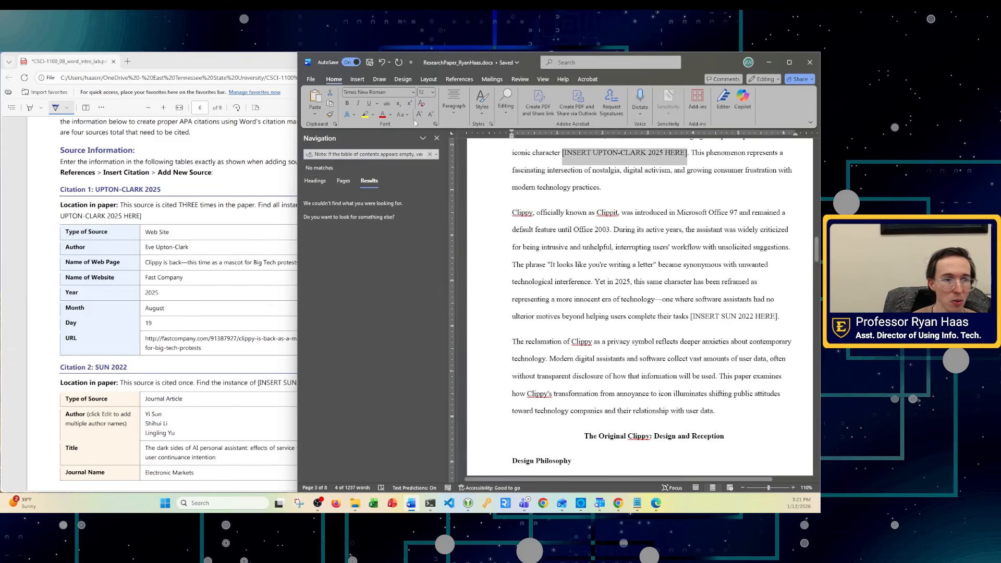
# - Search the paper for '[INSERT UPTON-CLARK', finding three matches
pyautogui.click(367, 154)
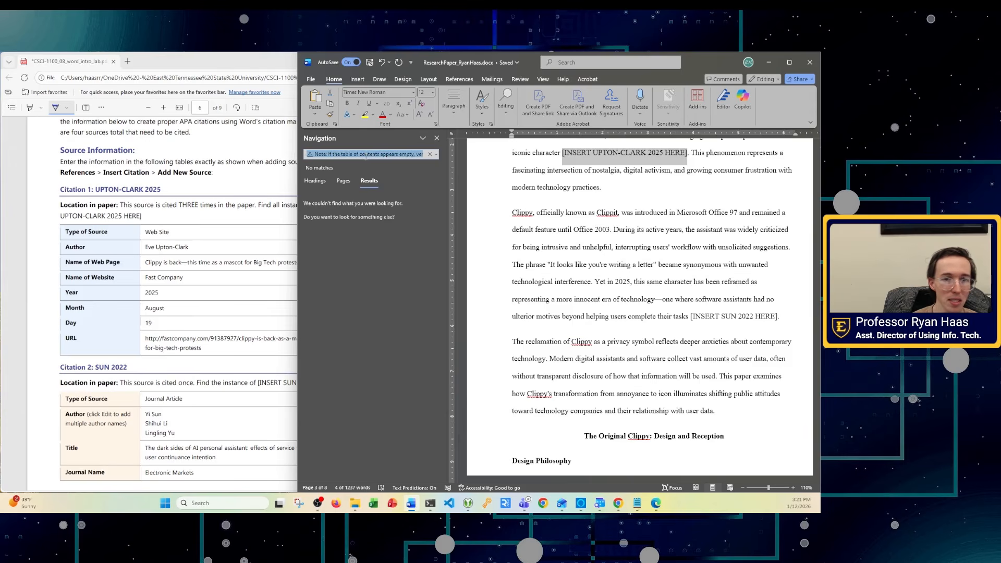
pyautogui.write('[')
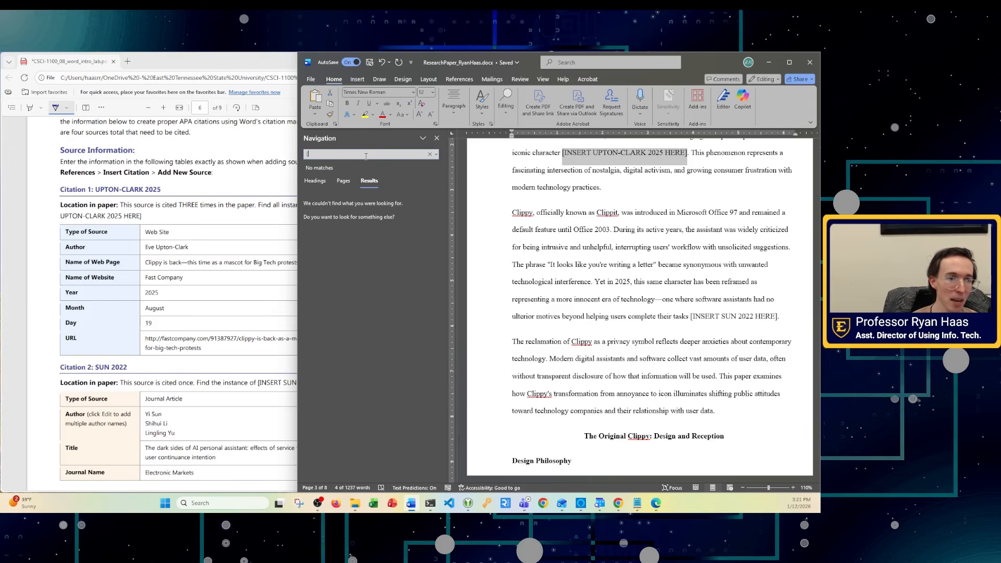
pyautogui.write('INS')
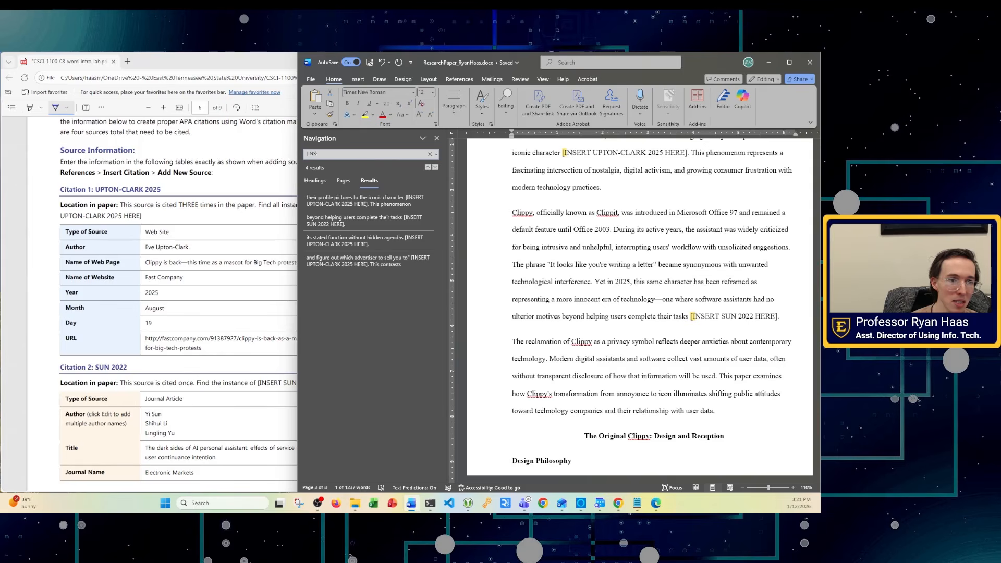
pyautogui.write('ERT')
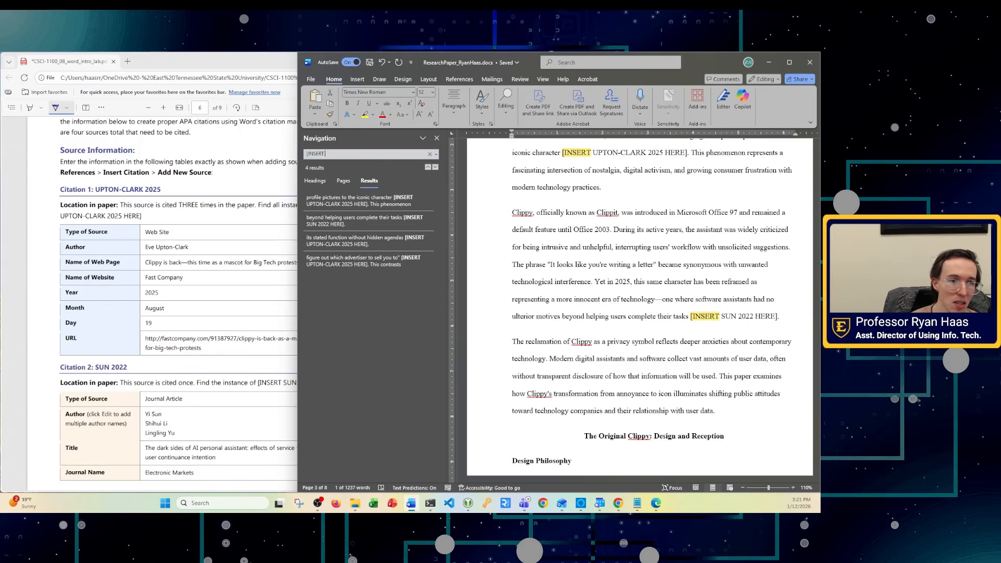
pyautogui.write(' UPTON-')
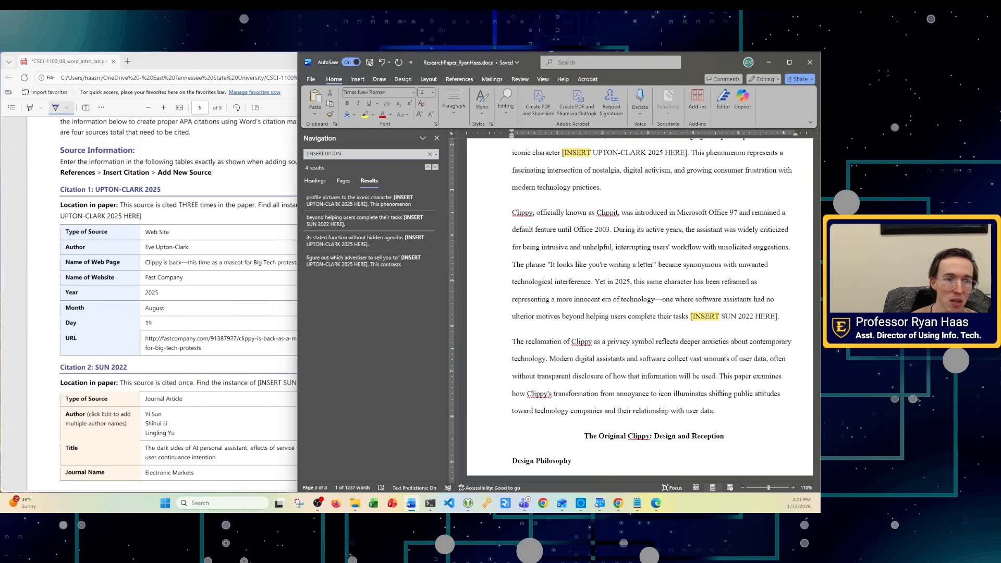
pyautogui.write('CLA')
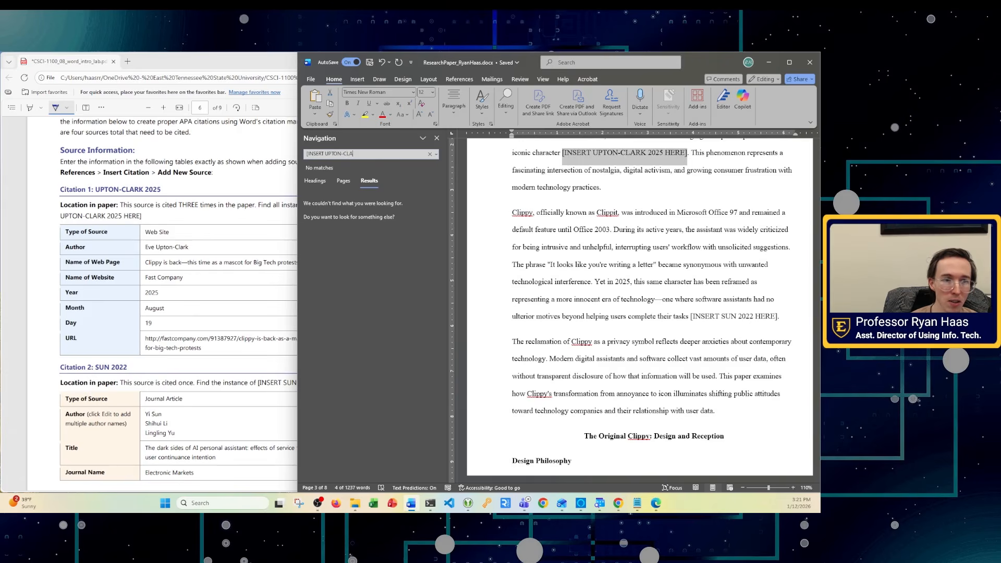
pyautogui.write('RK')
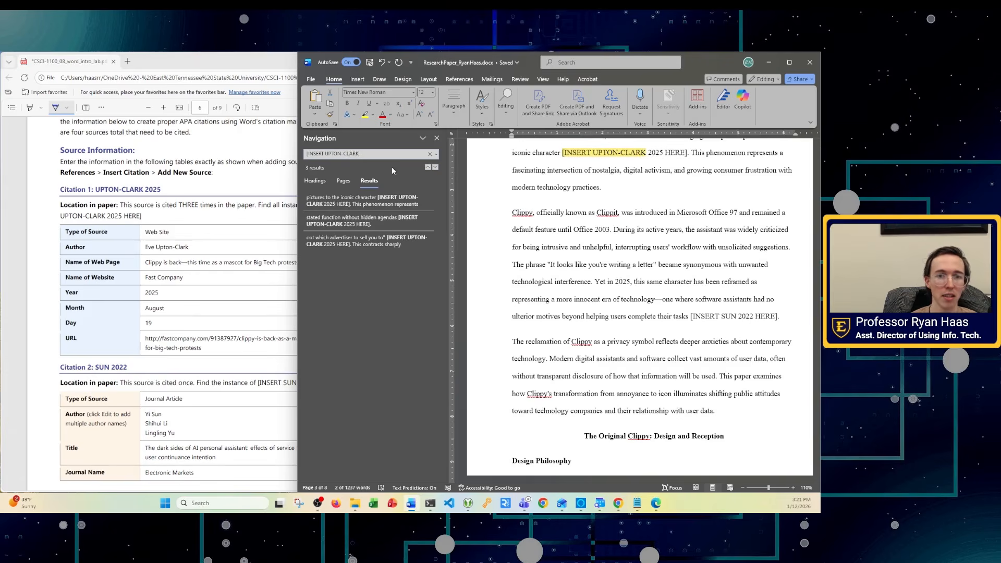
pyautogui.press('Return')
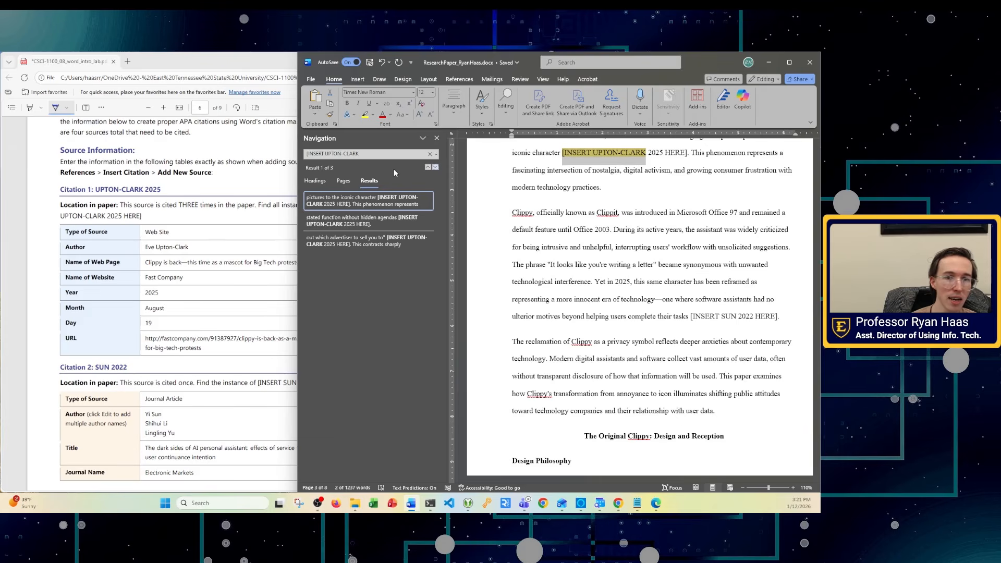
# - Visit each of the three matches, return to the first, and close the search pane
pyautogui.click(307, 155)
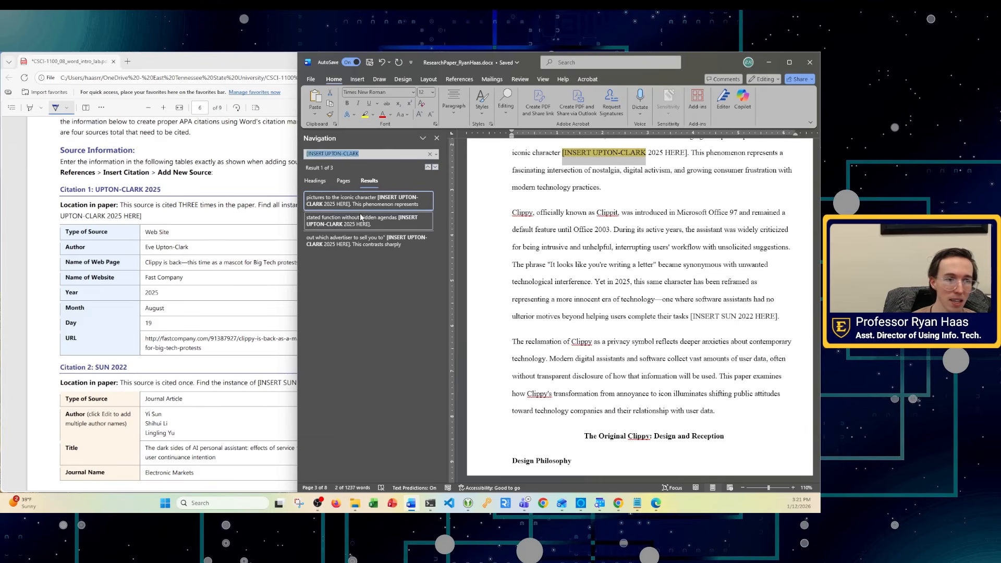
pyautogui.click(375, 153)
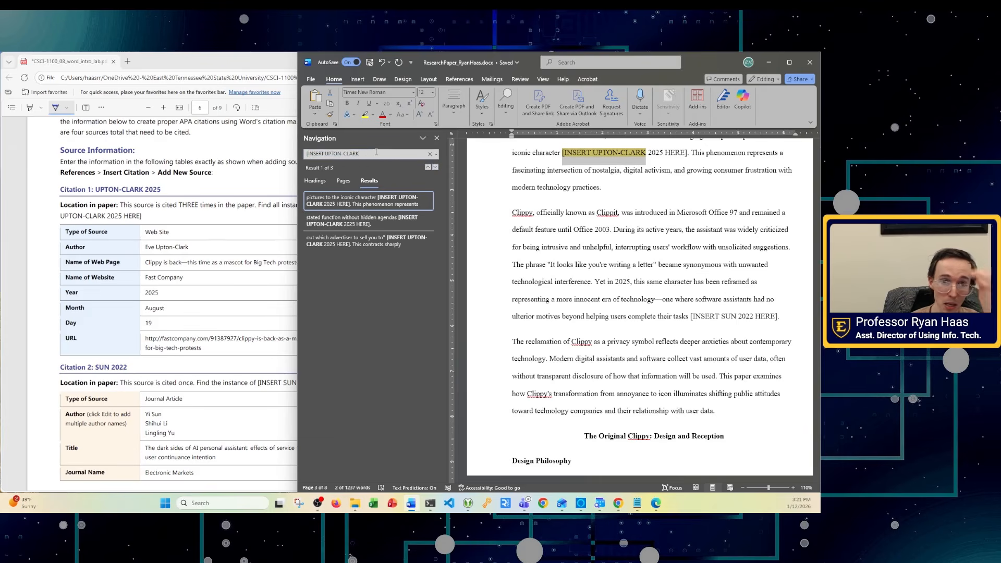
pyautogui.press('Return')
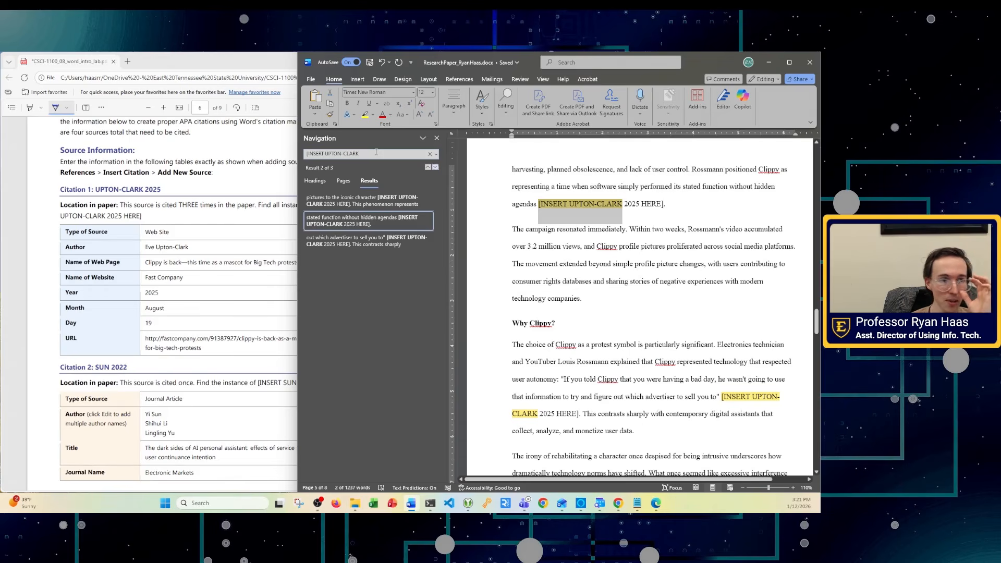
pyautogui.press('Return')
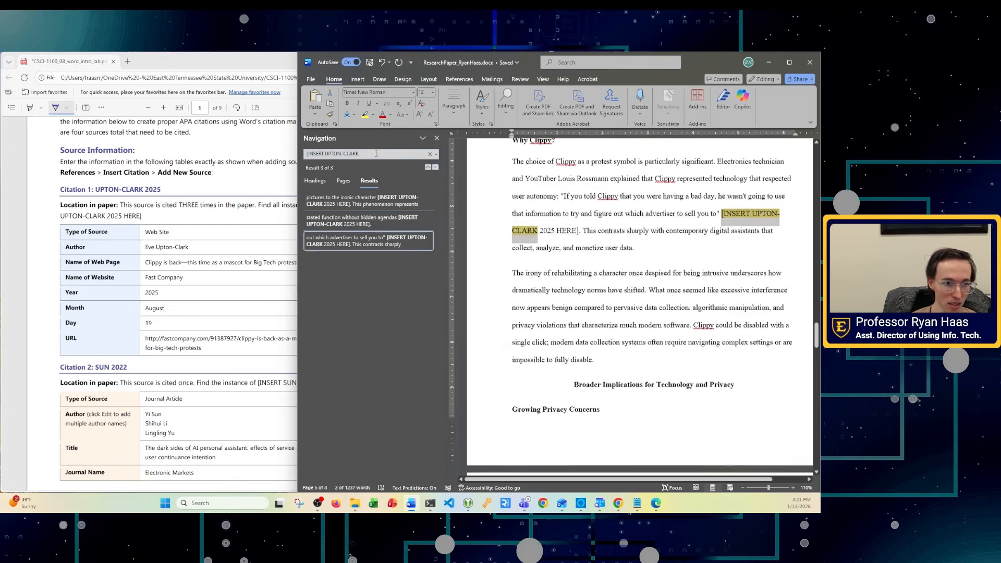
pyautogui.click(334, 201)
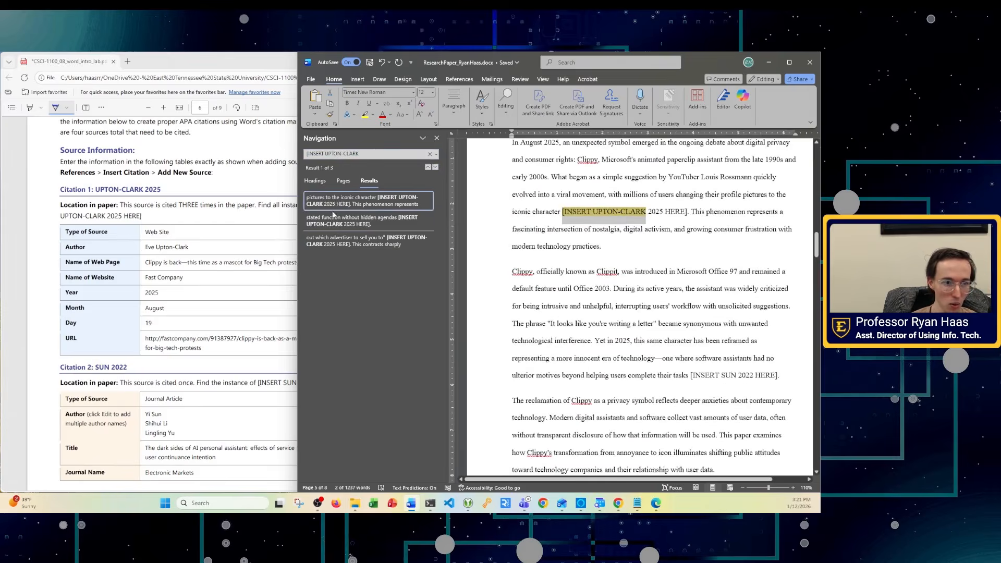
pyautogui.click(334, 221)
pyautogui.click(337, 247)
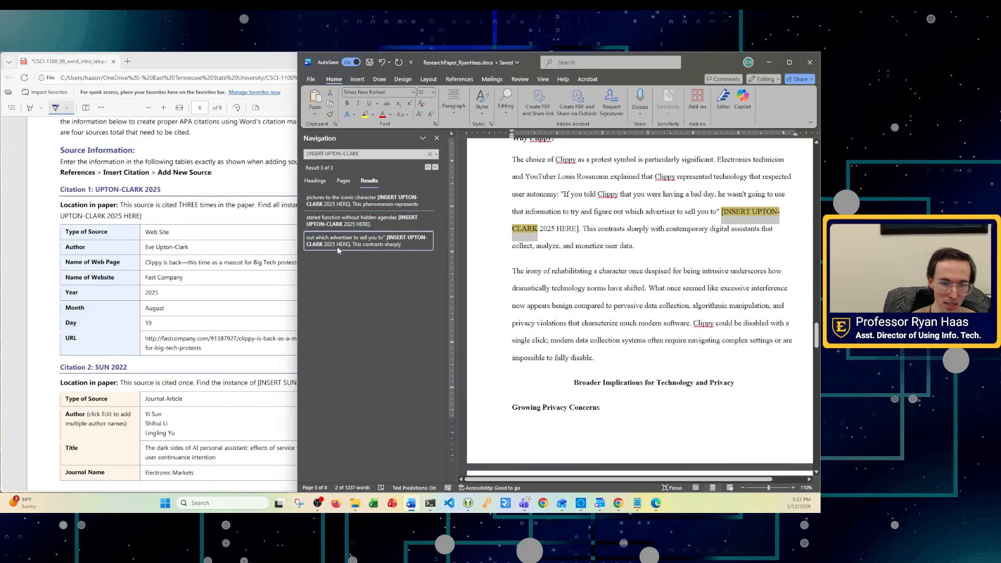
pyautogui.click(343, 203)
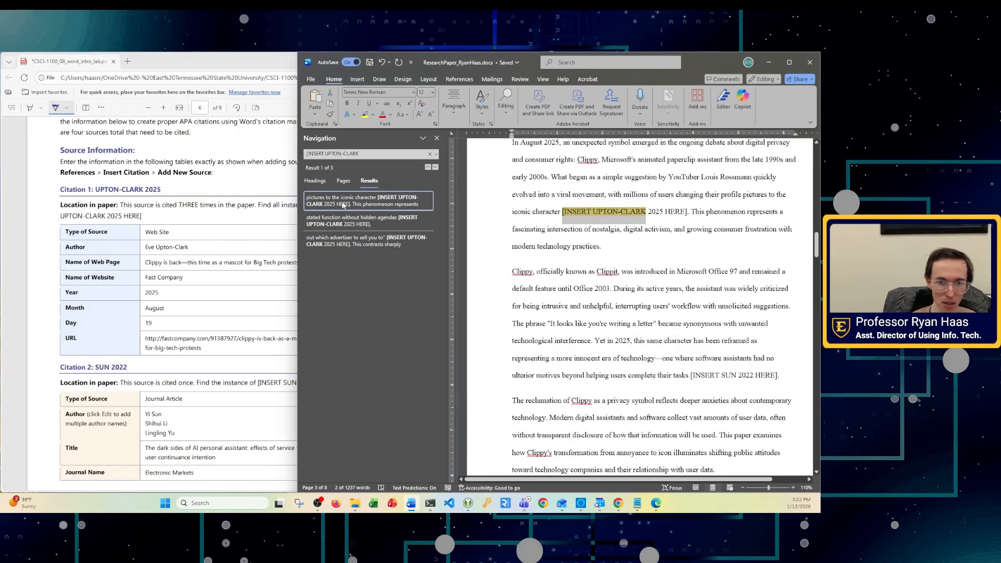
pyautogui.click(436, 139)
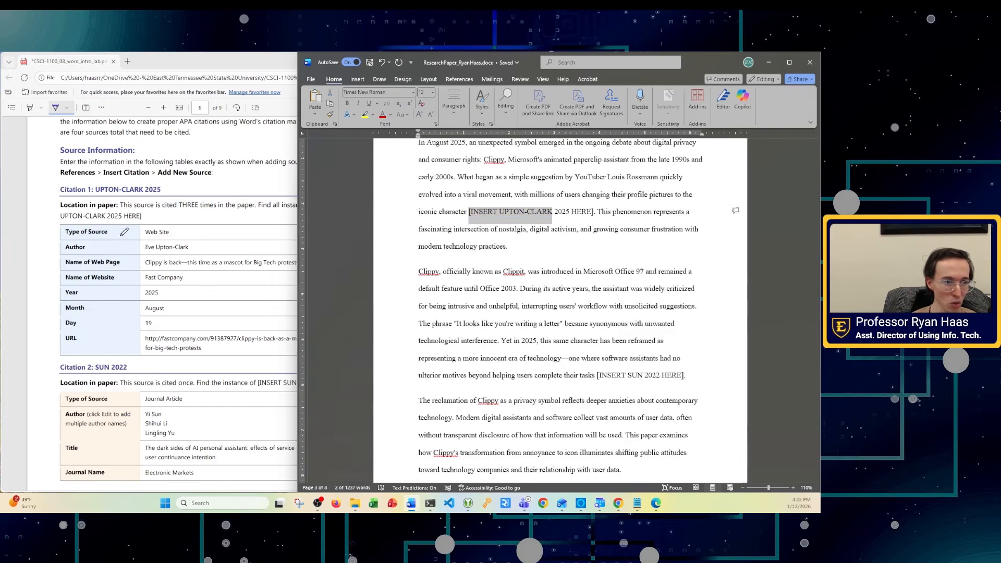
# - Mark the Citation 1 source table in the assignment PDF with ink
pyautogui.click(60, 223)
pyautogui.moveTo(54, 223); pyautogui.dragTo(110, 316)
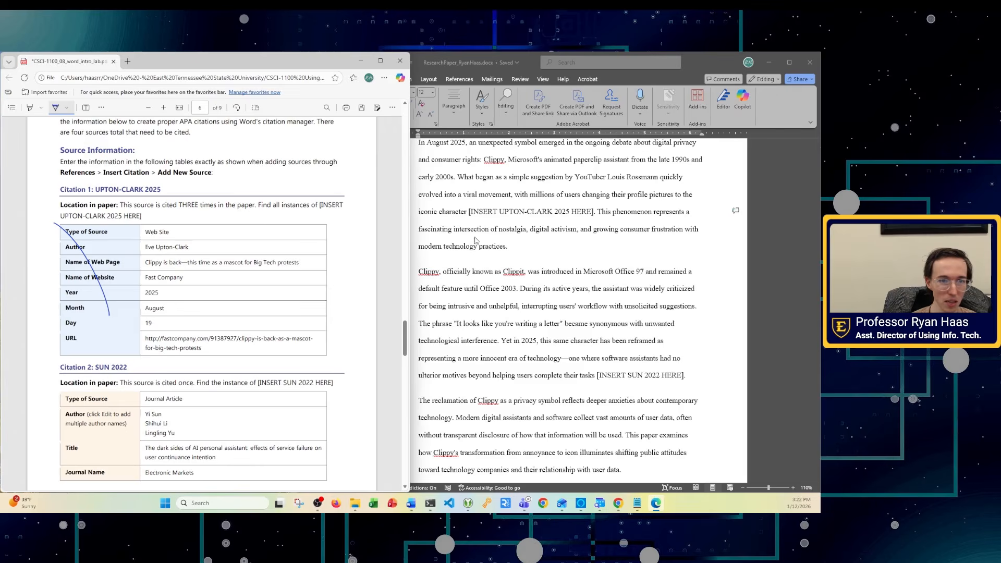
pyautogui.click(501, 212)
pyautogui.scroll(2, 511, 236)
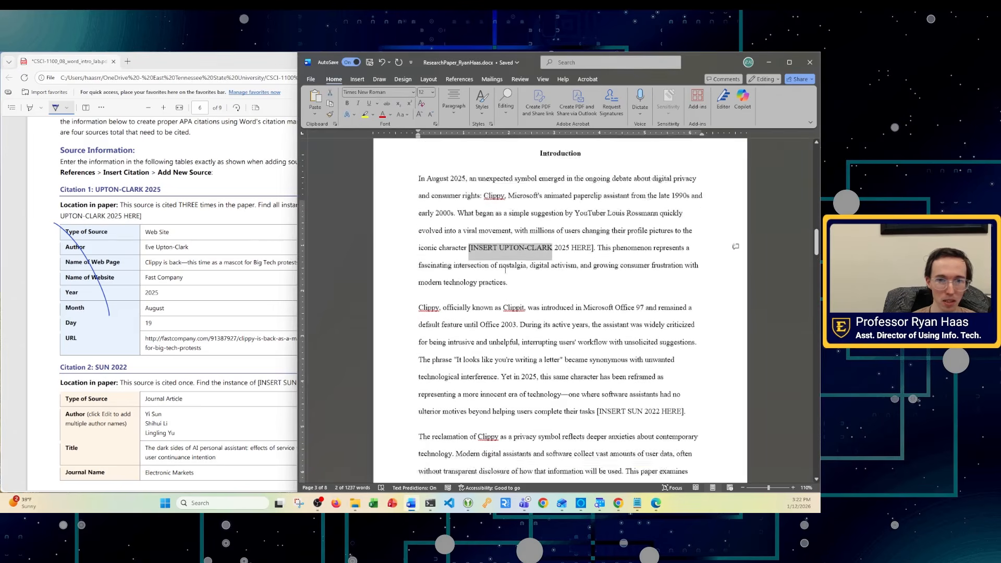
# - Delete the first [INSERT UPTON-CLARK 2025 HERE] placeholder so the sentence ends 'iconic character.'
pyautogui.hotkey('ctrl', 'f')
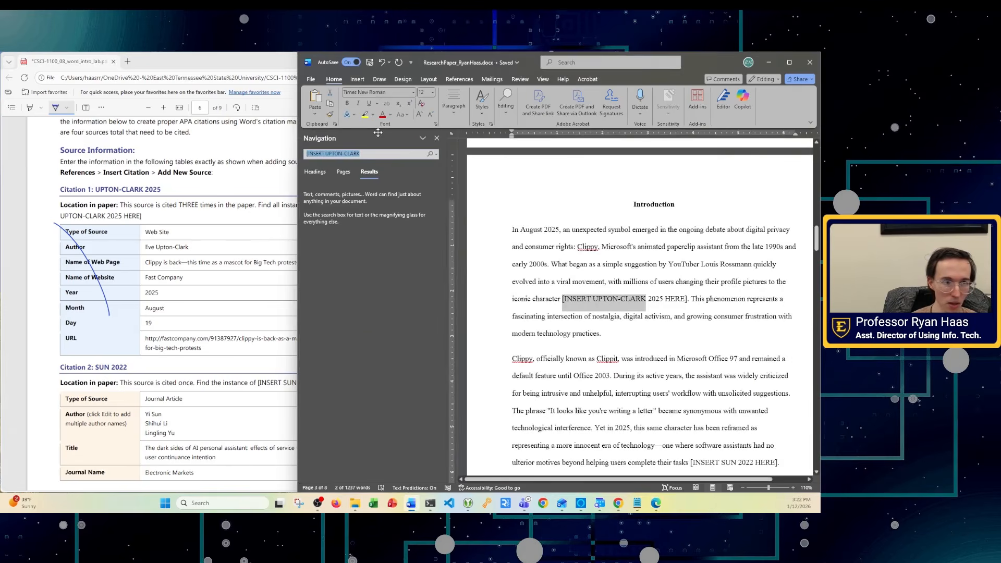
pyautogui.click(329, 203)
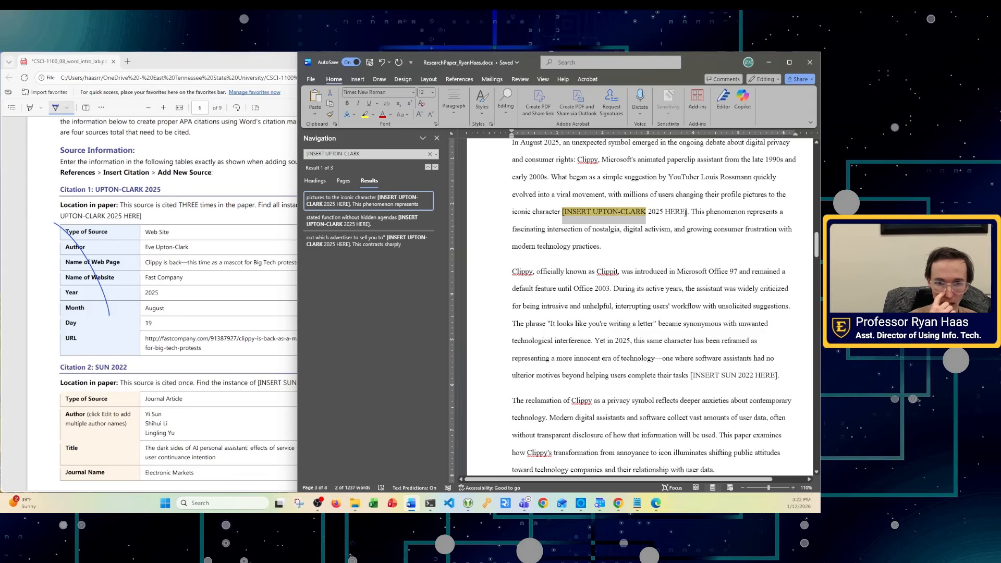
pyautogui.moveTo(687, 211); pyautogui.dragTo(533, 212)
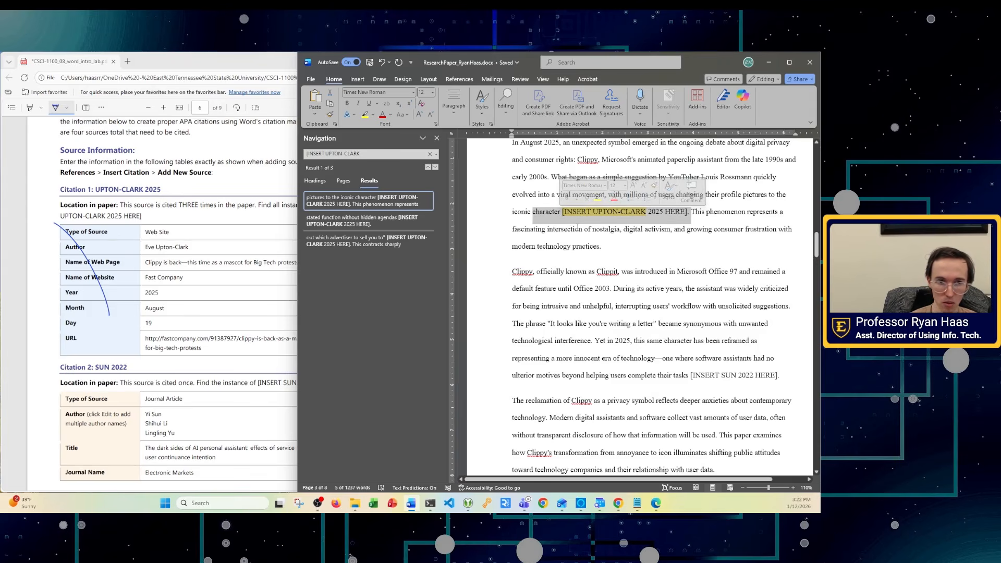
pyautogui.press('BackSpace')
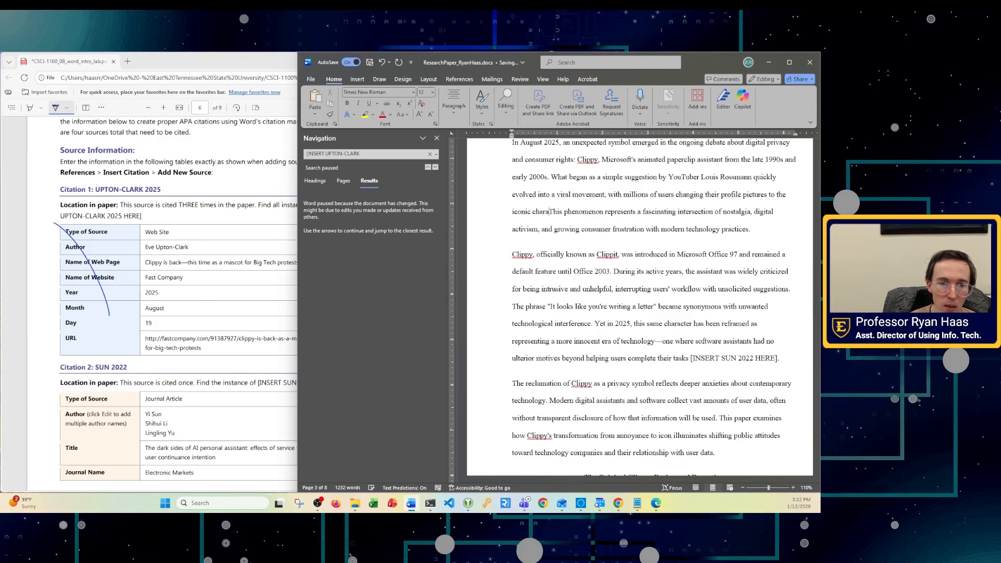
pyautogui.write('cter.')
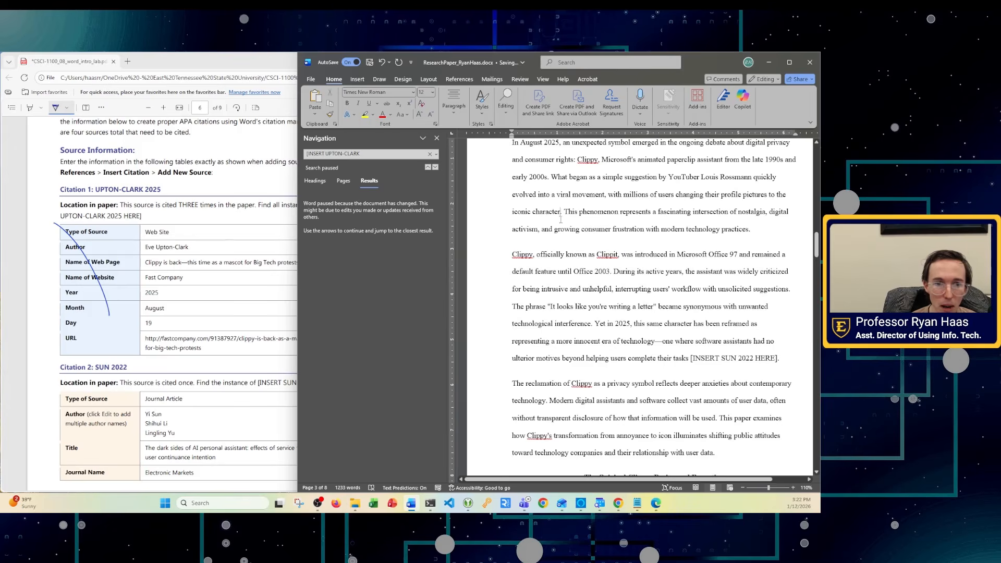
pyautogui.click(364, 80)
# - Open Source Manager from References, preview its two existing sources, and start a new source
pyautogui.click(459, 80)
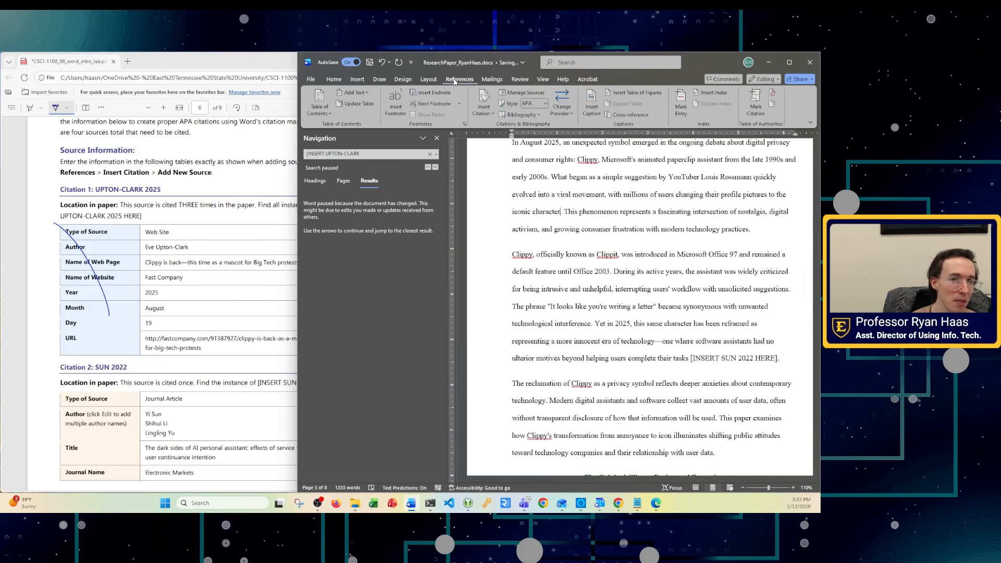
pyautogui.click(513, 94)
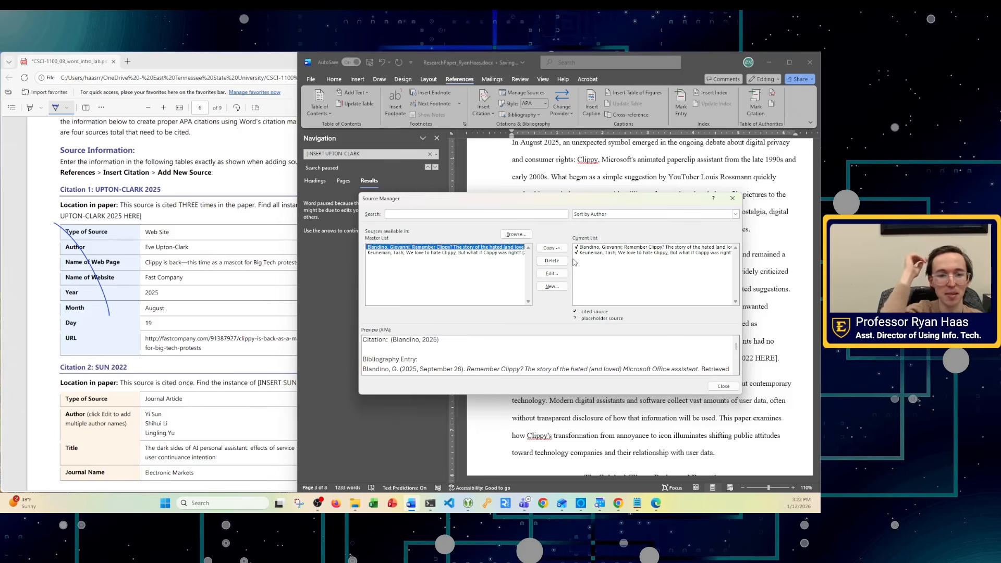
pyautogui.click(437, 253)
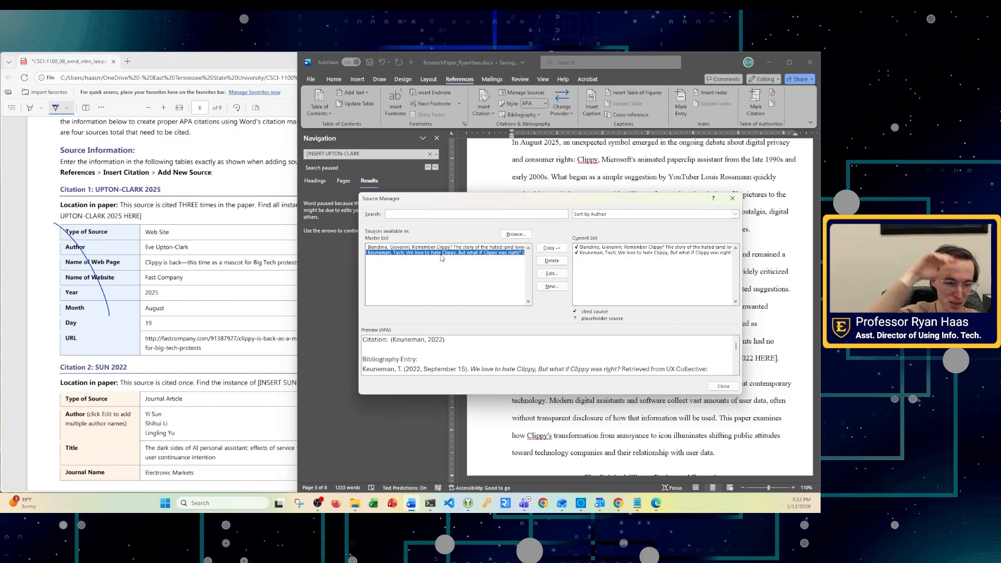
pyautogui.click(441, 248)
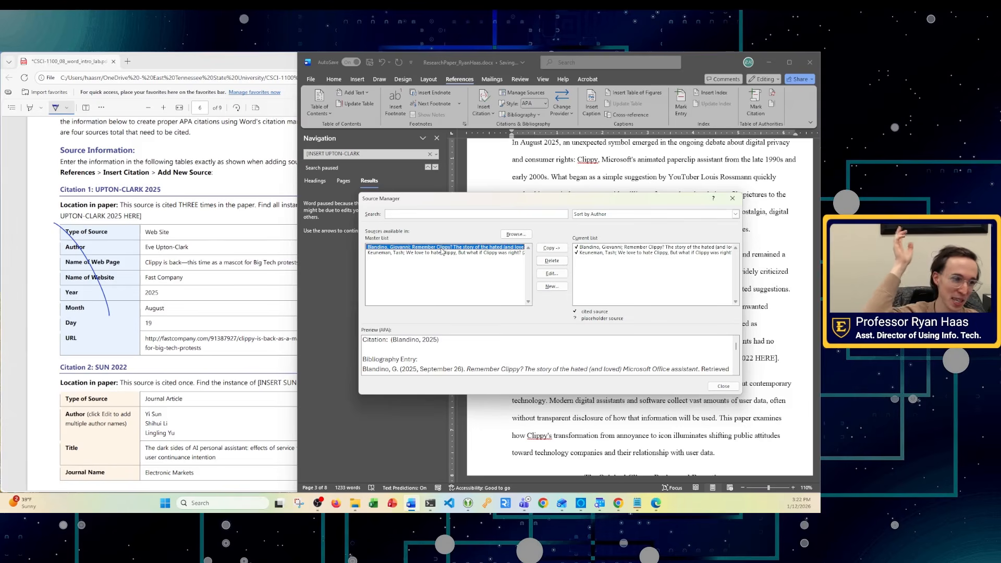
pyautogui.click(552, 286)
# - Set the new source type to Web site and enter the author's name
pyautogui.click(500, 202)
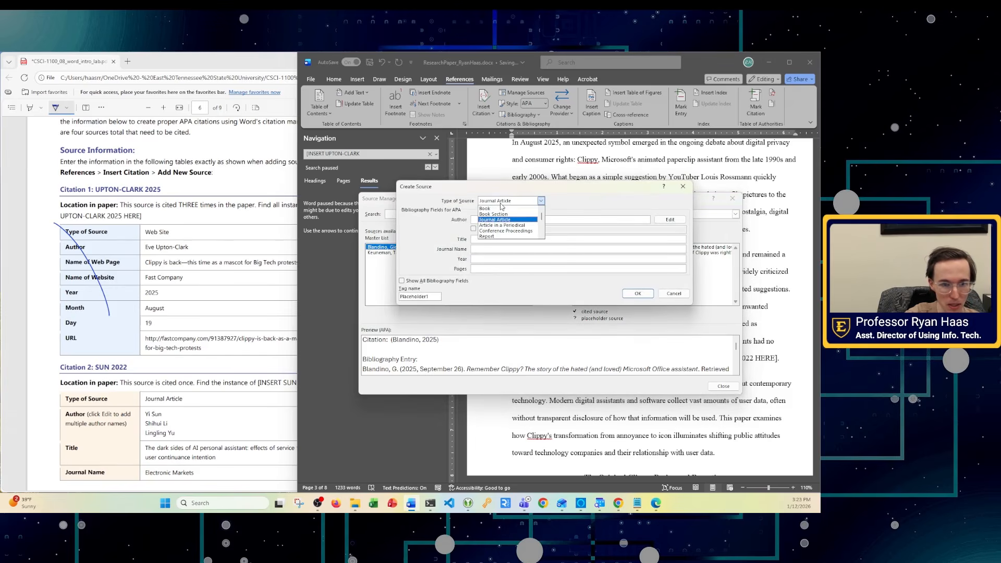
pyautogui.scroll(-2, 492, 221)
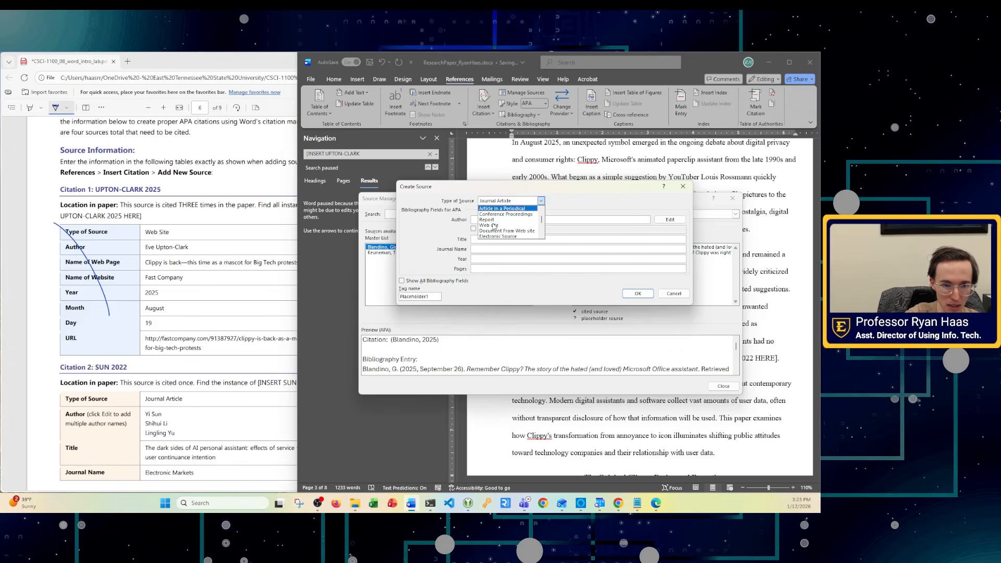
pyautogui.click(490, 225)
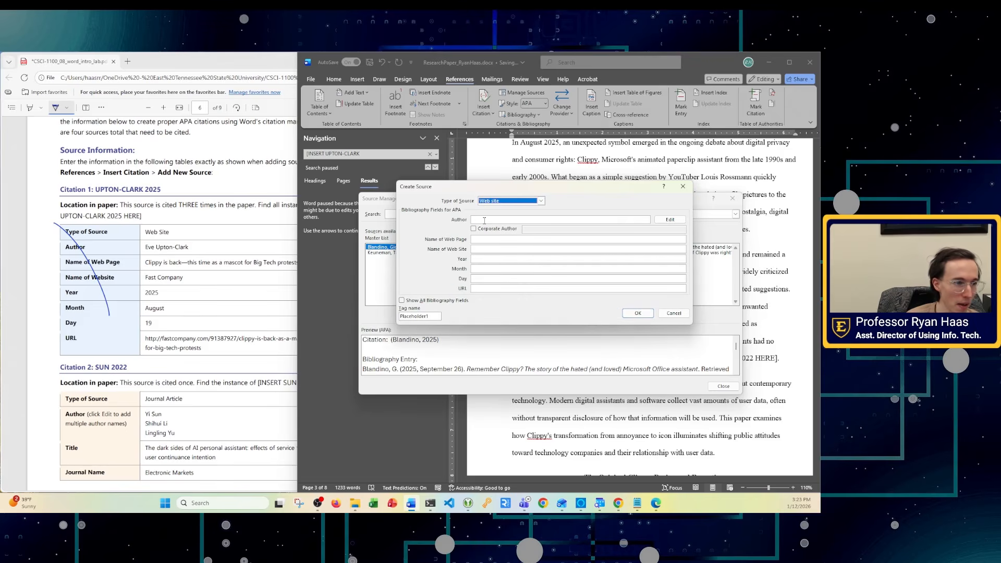
pyautogui.click(484, 220)
pyautogui.write('Eve')
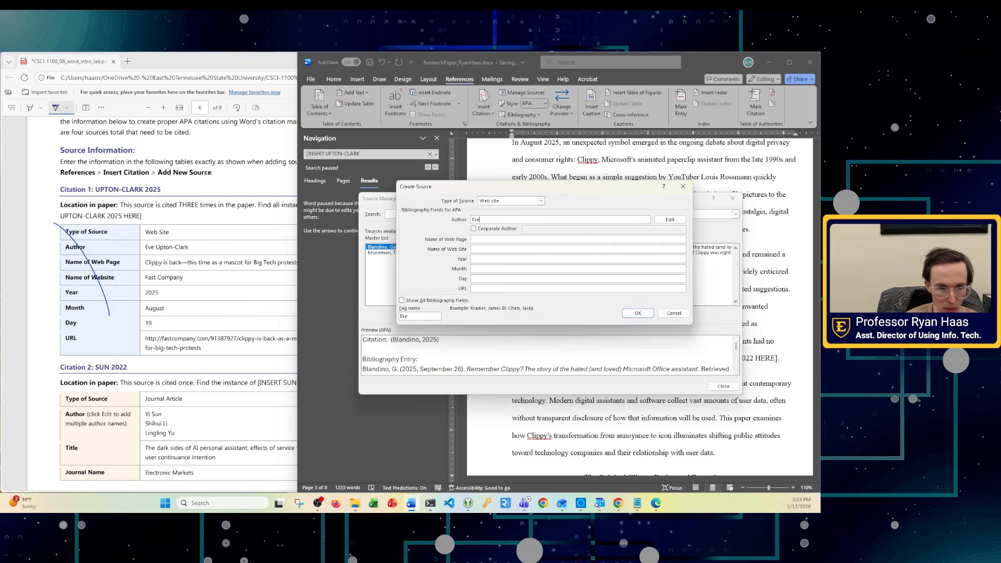
pyautogui.write(' Upton-Clark')
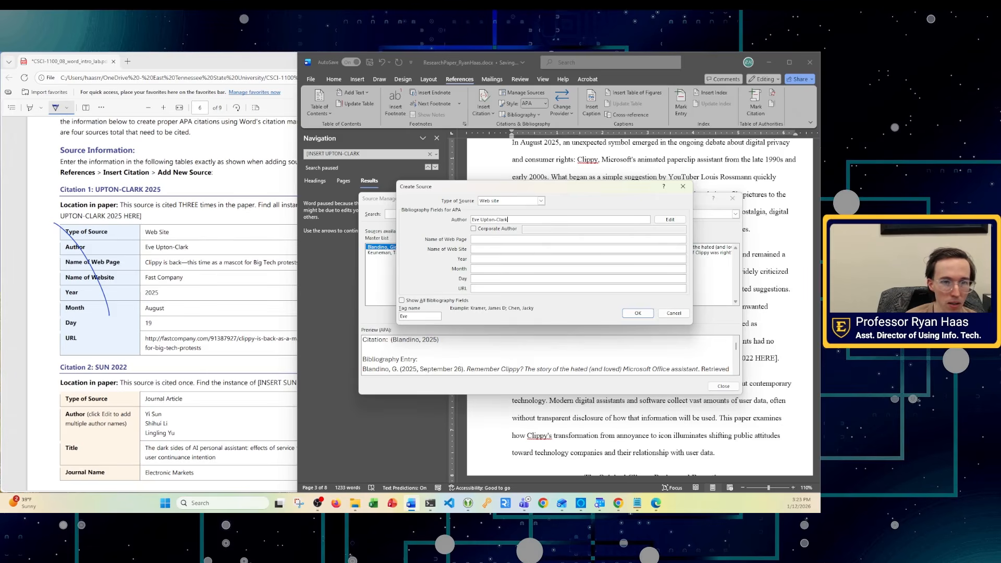
# - Copy the web page name from the instructions PDF into the page name field
pyautogui.click(196, 259)
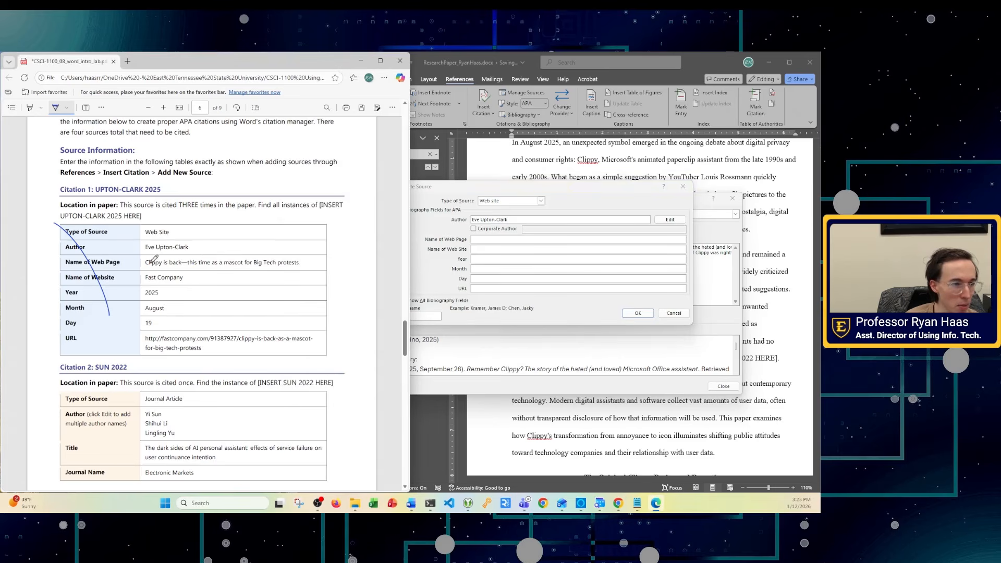
pyautogui.click(55, 107)
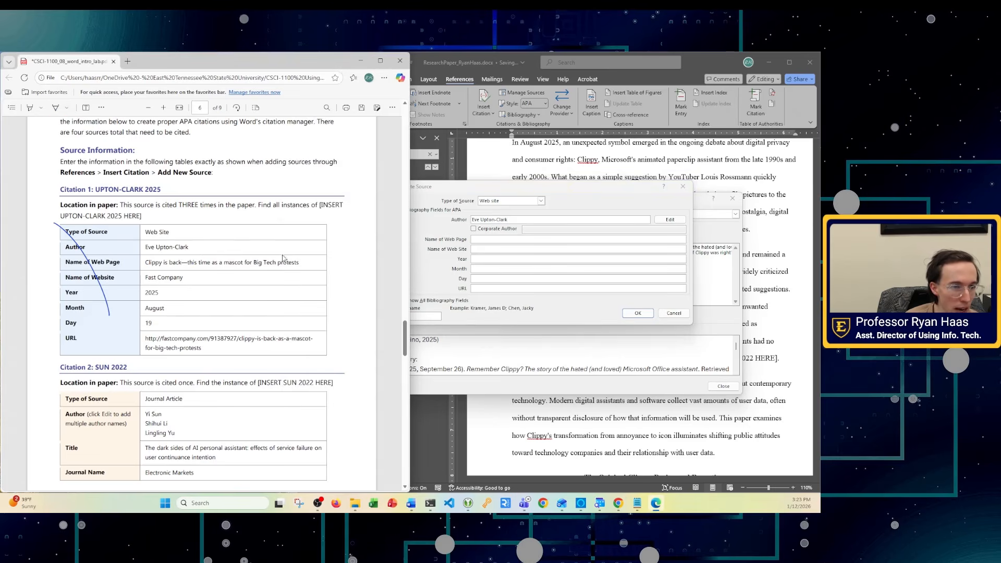
pyautogui.moveTo(300, 265); pyautogui.dragTo(145, 263)
pyautogui.hotkey('ctrl', 'c')
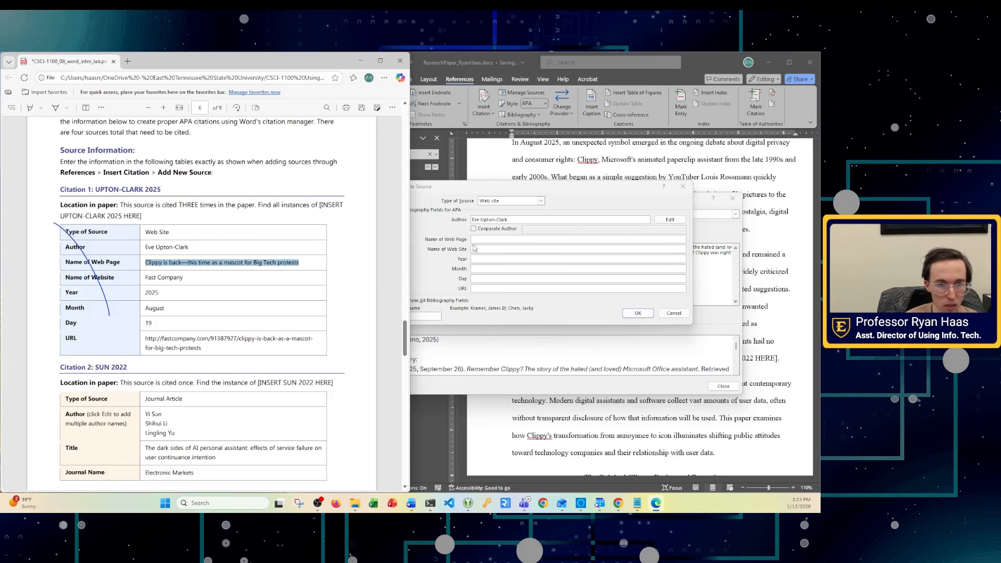
pyautogui.click(500, 240)
pyautogui.hotkey('ctrl', 'v')
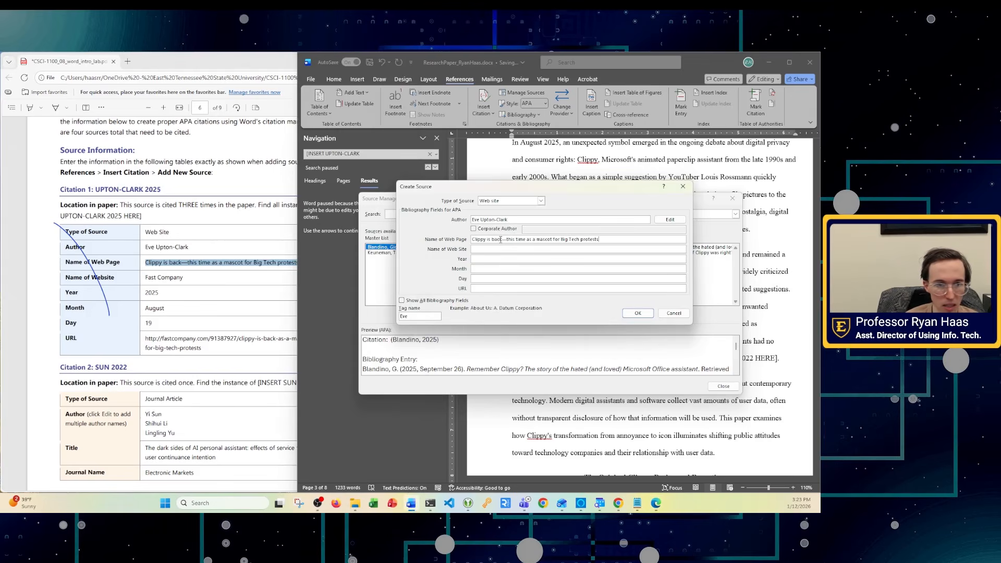
# - Enter Fast Company as the web site name with the date August 19, 2025
pyautogui.click(238, 276)
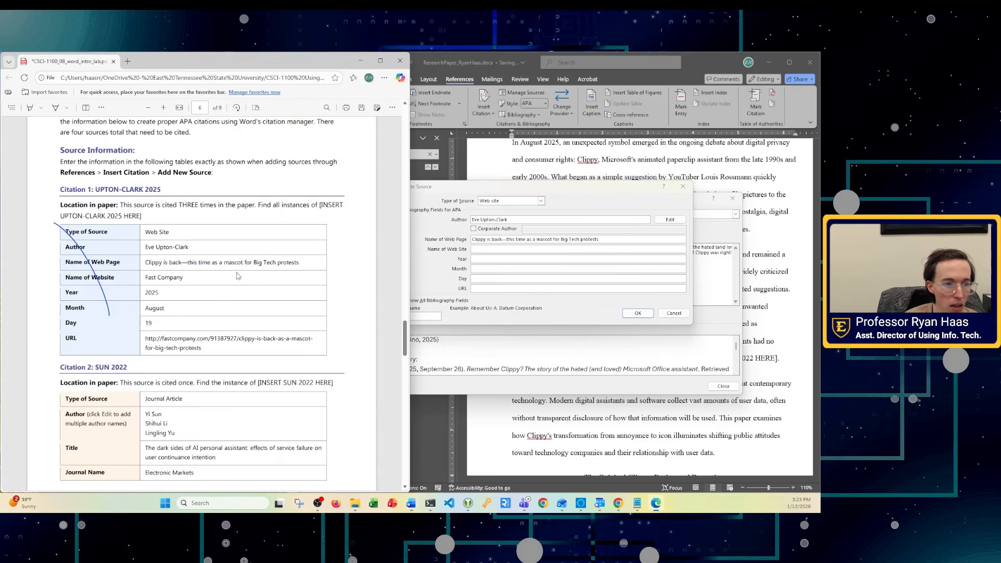
pyautogui.click(491, 250)
pyautogui.write('Fast ')
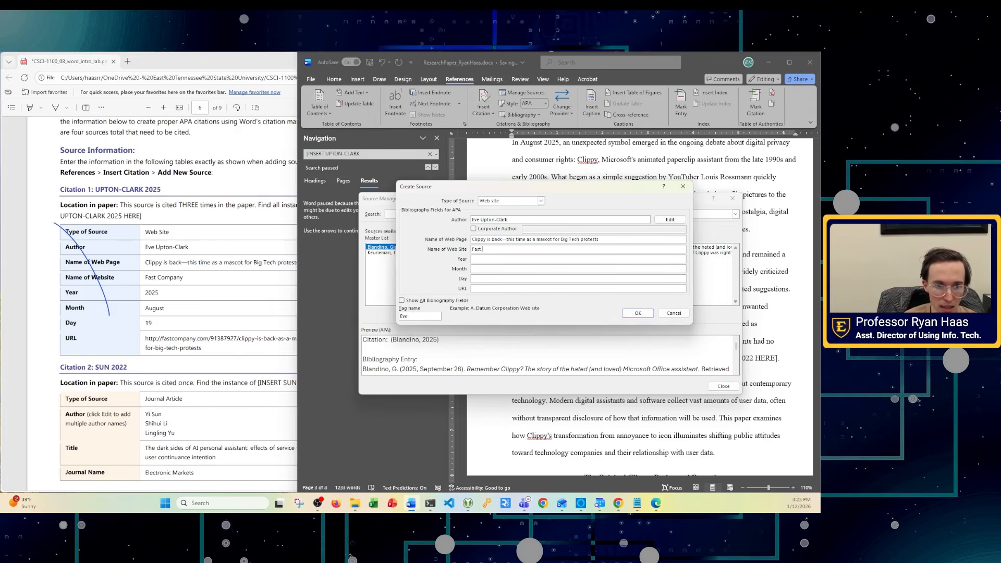
pyautogui.write('Company')
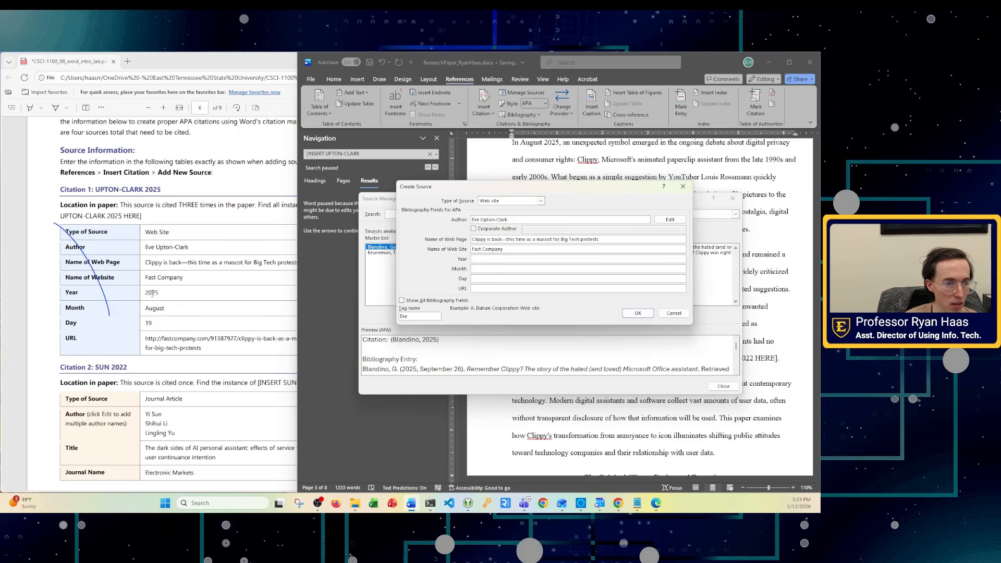
pyautogui.click(484, 259)
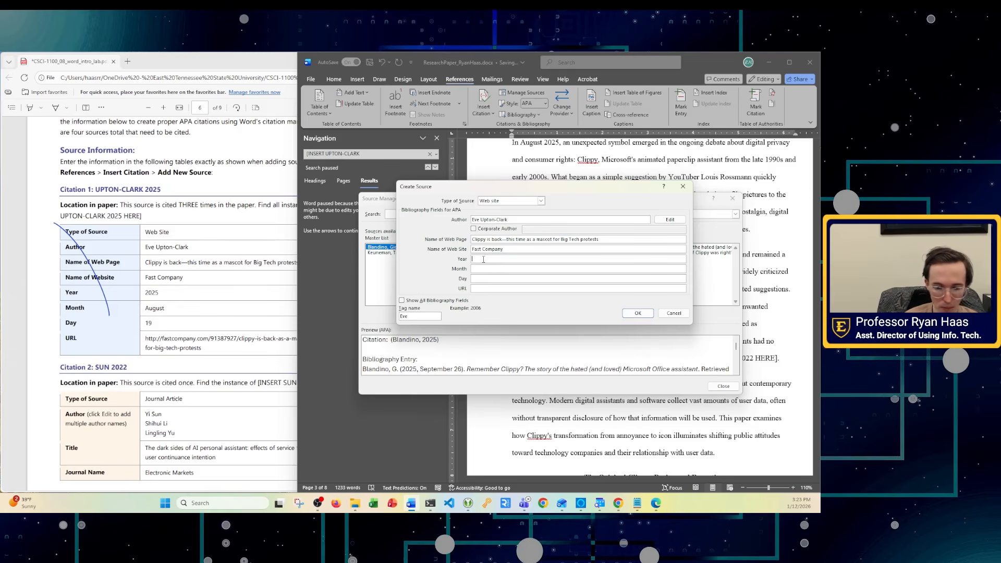
pyautogui.write('2025')
pyautogui.press('Tab')
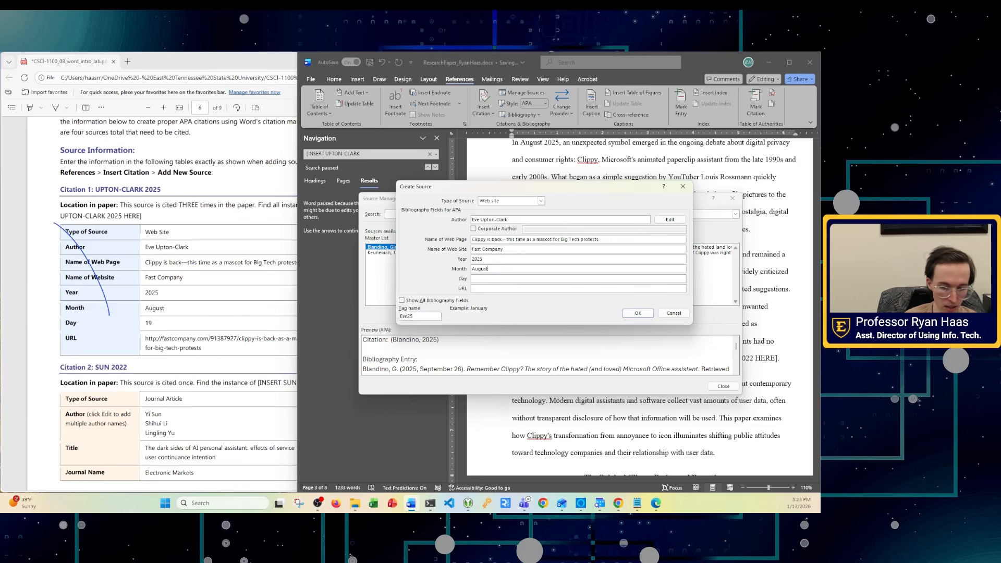
pyautogui.press('Tab')
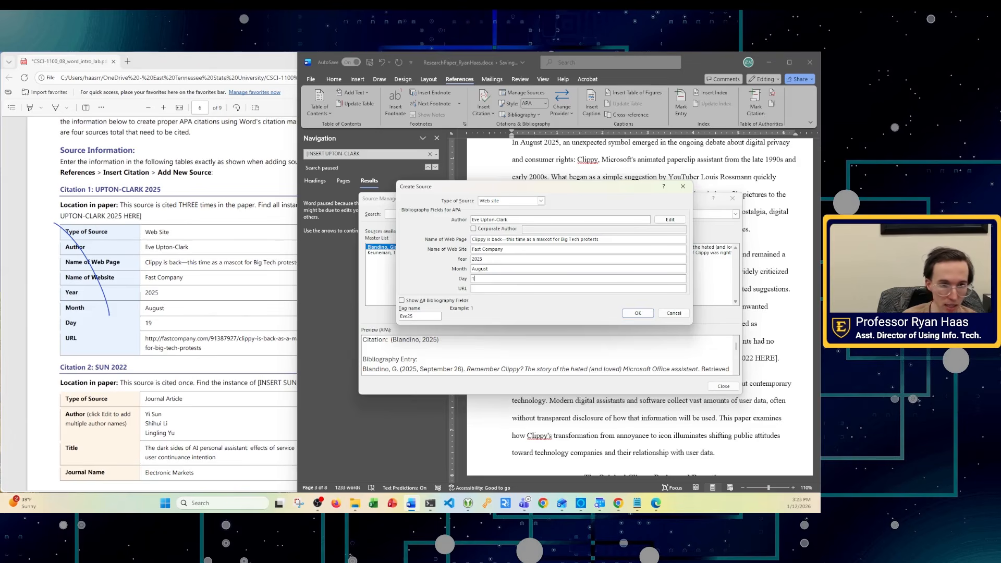
pyautogui.press('Tab')
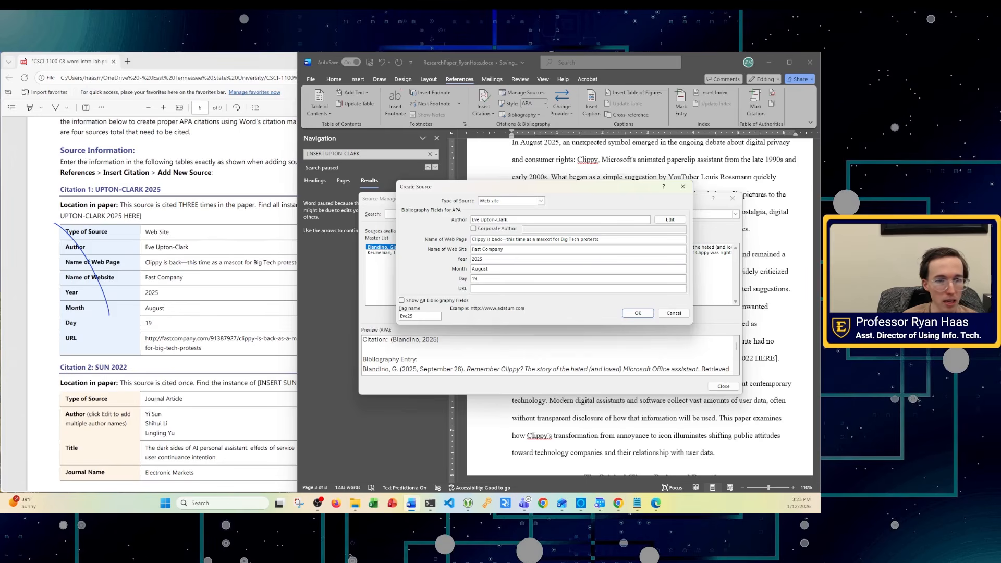
pyautogui.click(202, 354)
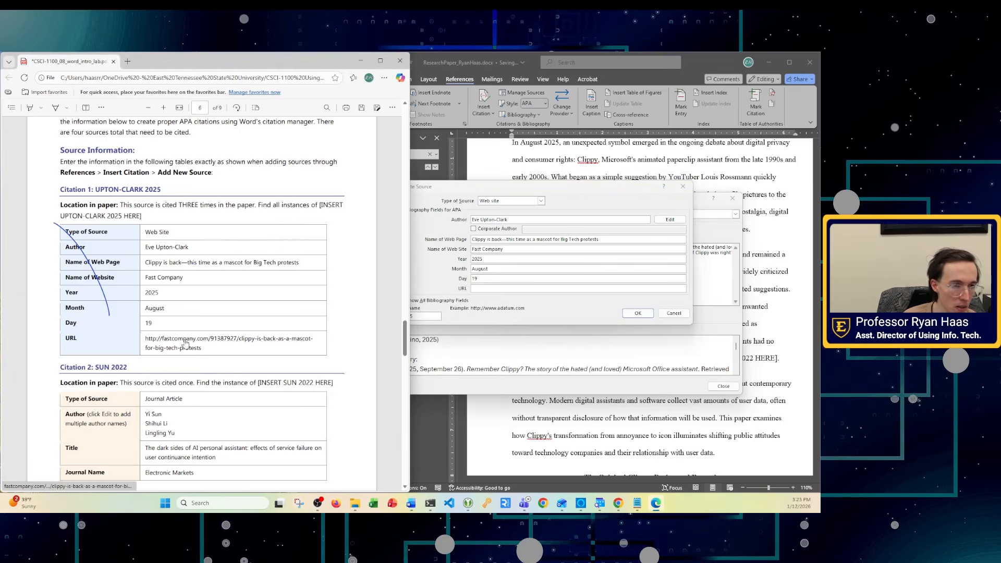
# - Open the Fast Company article link from the PDF, then return to the source form
pyautogui.click(159, 339)
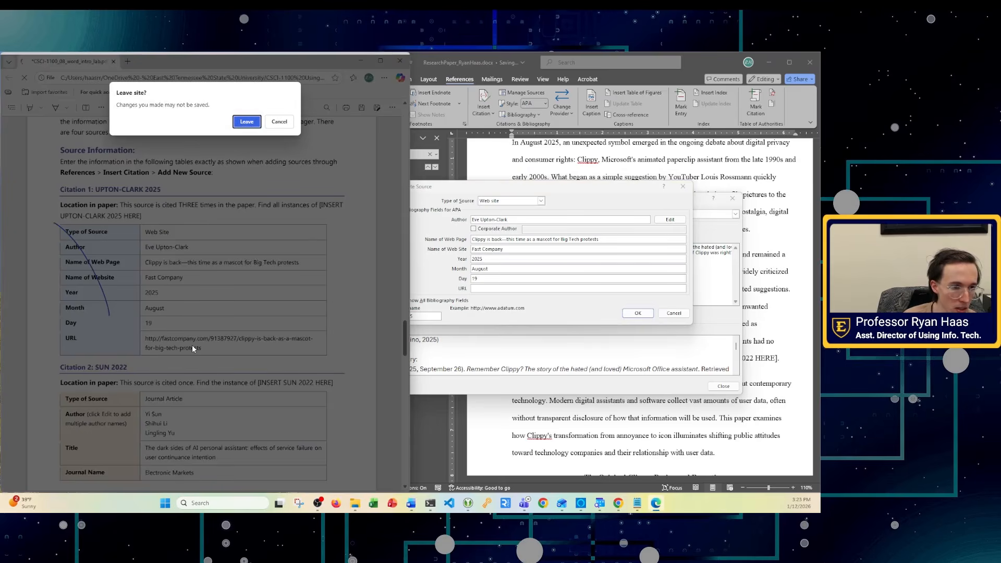
pyautogui.click(246, 122)
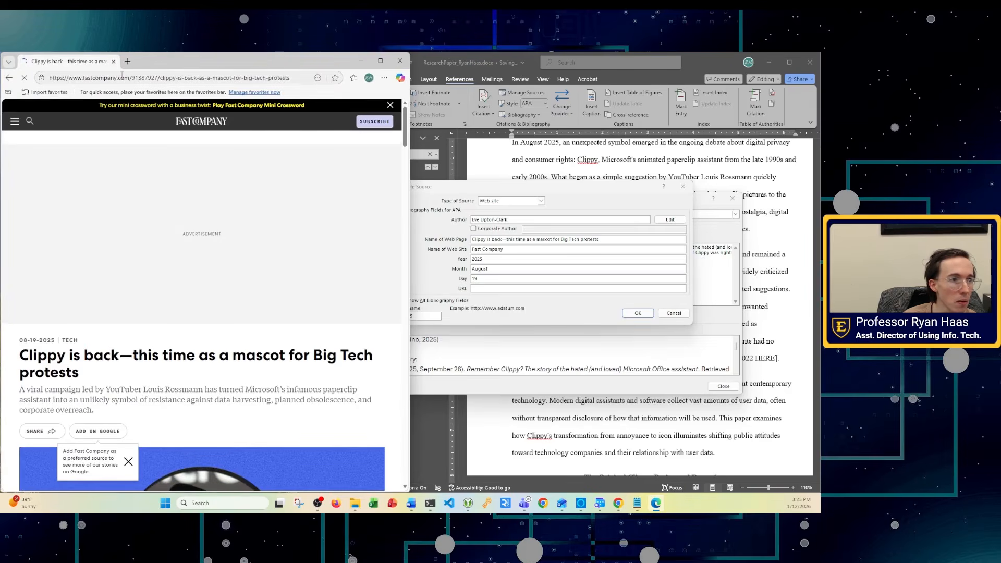
pyautogui.click(122, 77)
pyautogui.hotkey('ctrl', 'c')
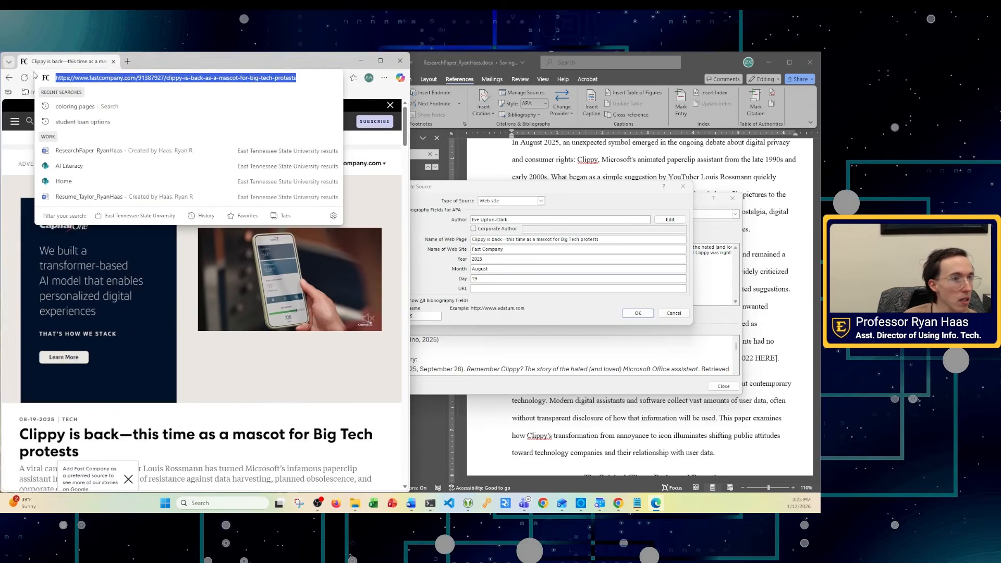
pyautogui.click(8, 79)
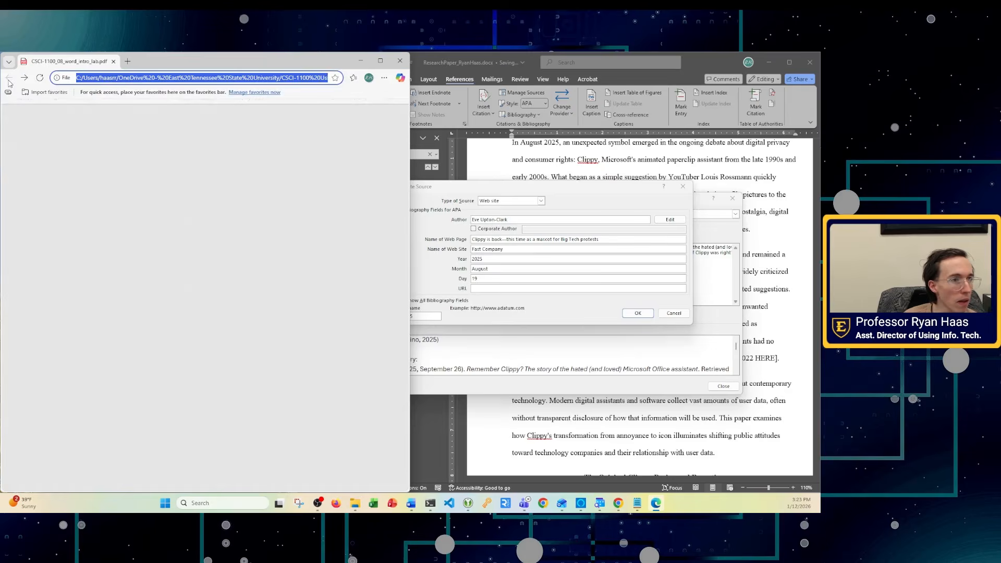
pyautogui.click(505, 296)
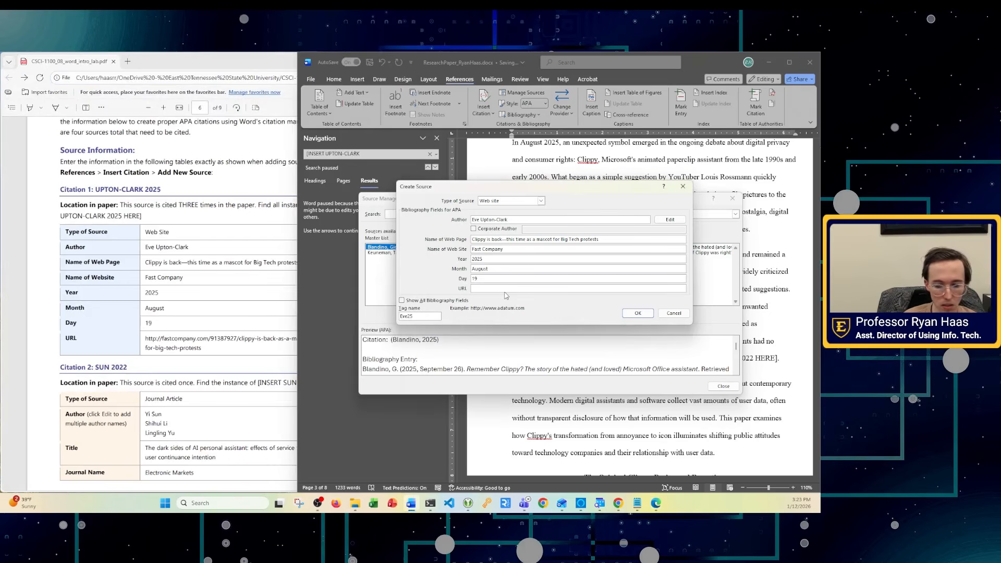
# - Copy the article link from the PDF, paste it as the URL, and confirm the source
pyautogui.rightClick(162, 349)
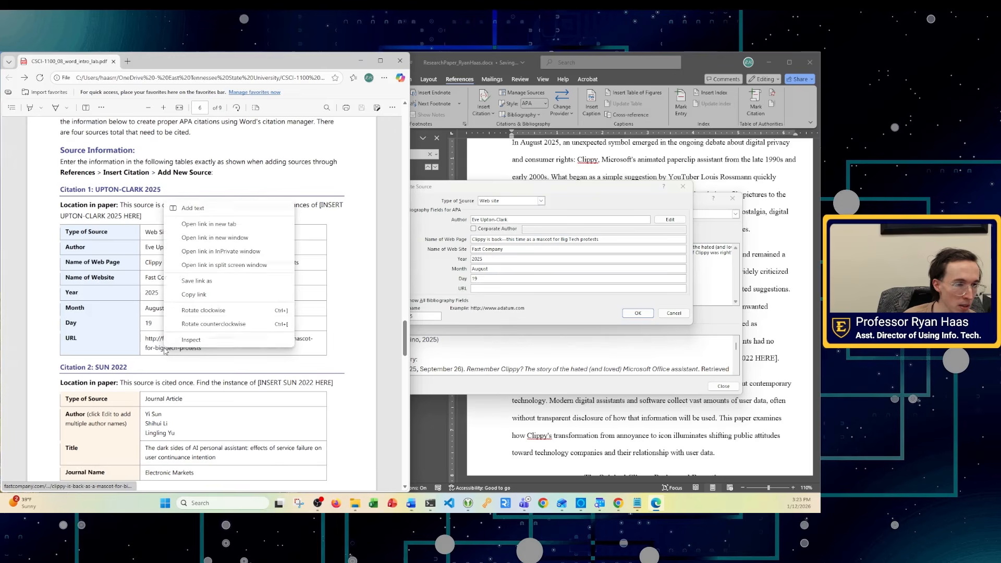
pyautogui.click(204, 295)
pyautogui.click(553, 288)
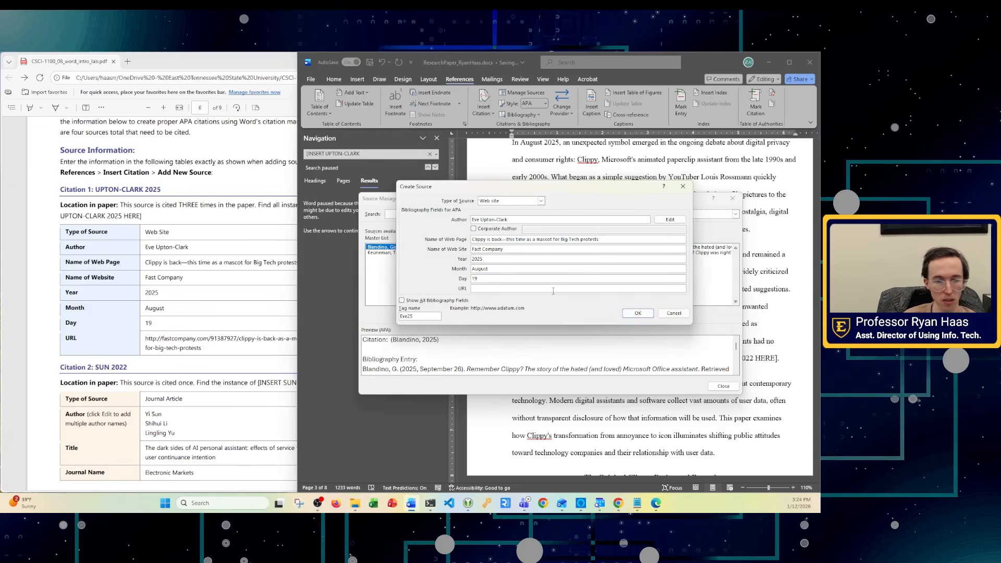
pyautogui.hotkey('ctrl', 'v')
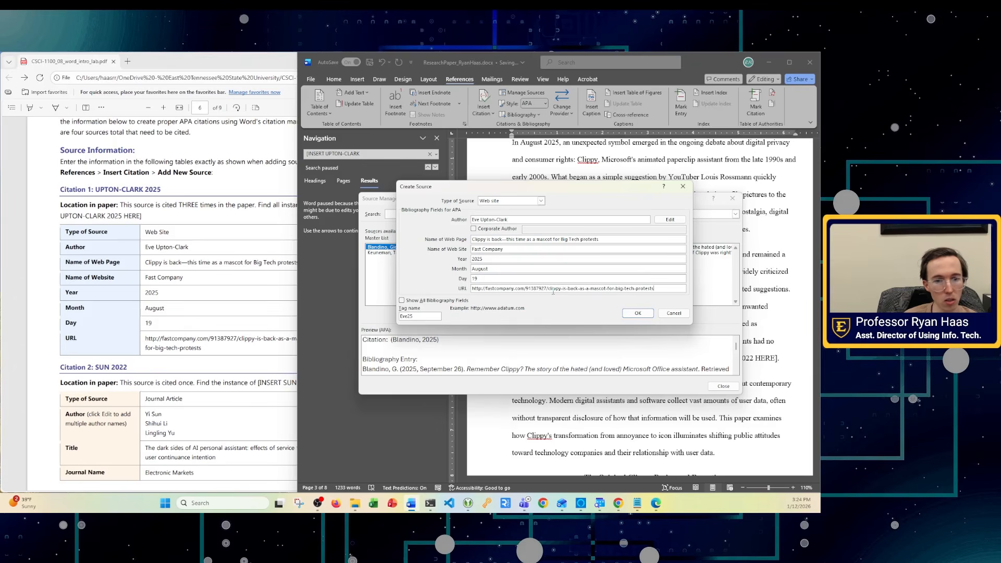
pyautogui.click(636, 314)
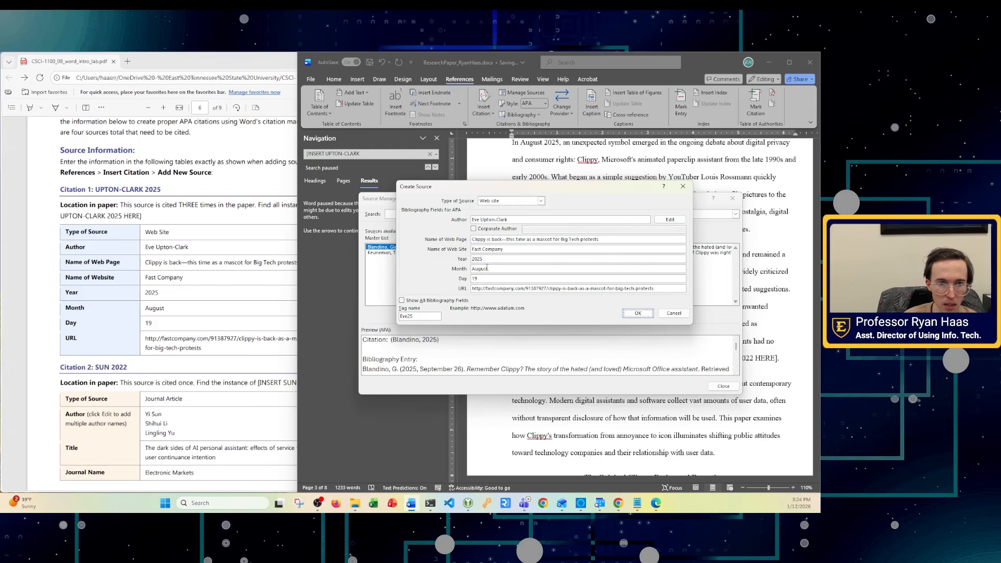
pyautogui.click(637, 314)
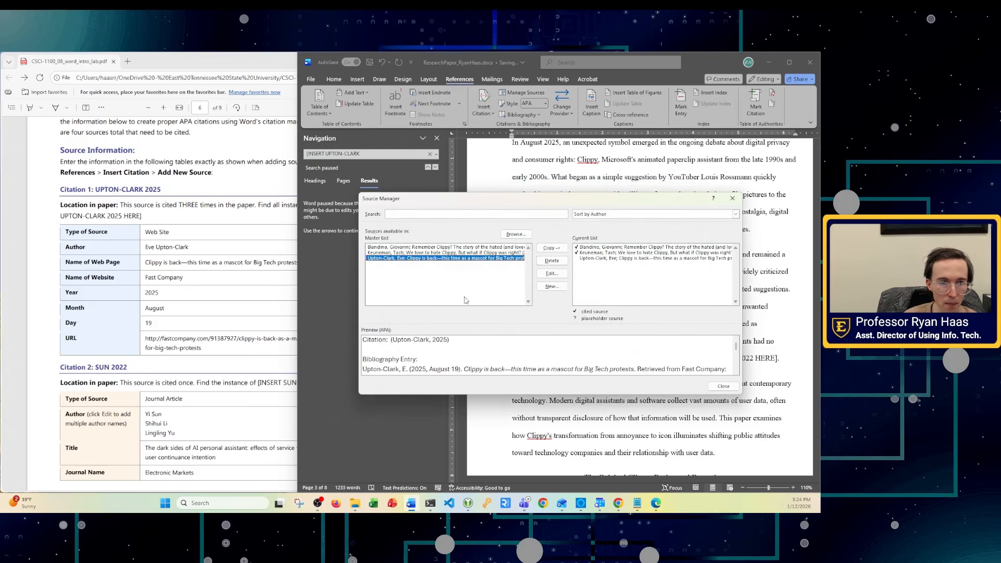
# - Close Source Manager and insert the (Upton-Clark, 2025) citation after 'the iconic character'
pyautogui.click(716, 387)
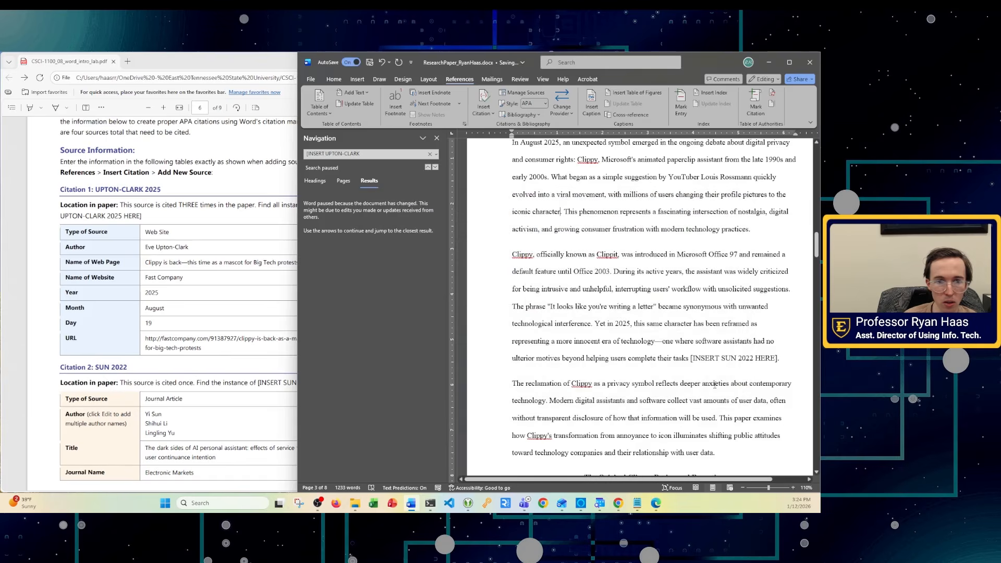
pyautogui.click(483, 99)
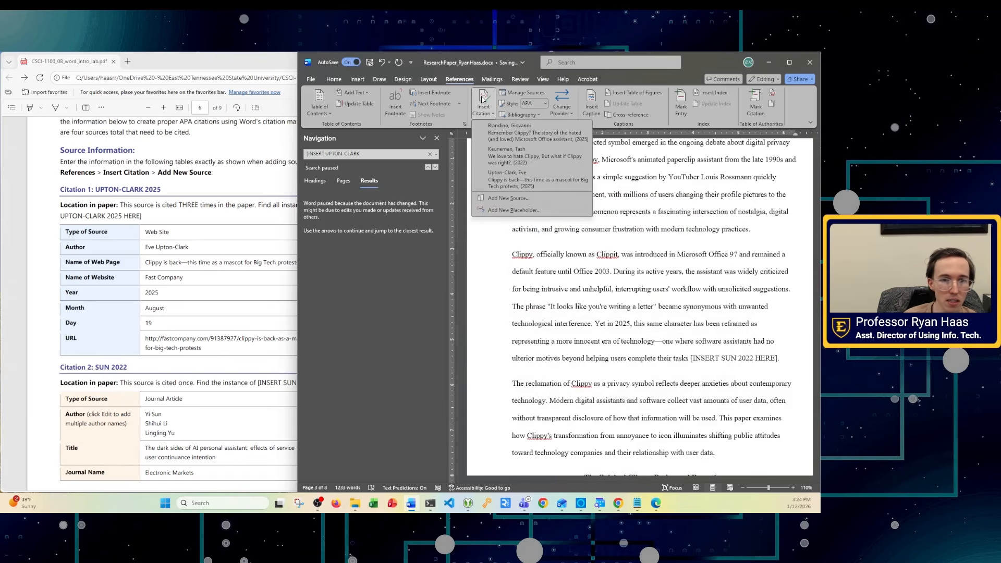
pyautogui.click(511, 177)
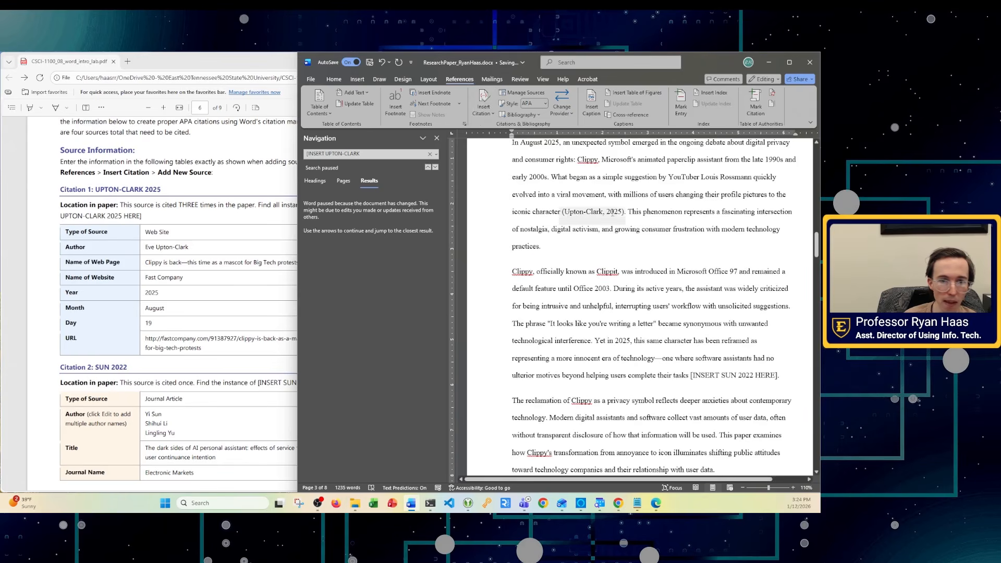
pyautogui.click(362, 152)
# - Refine the search to the full [INSERT UPTON-CLARK 2025 HERE] text and select its first match
pyautogui.press('Return')
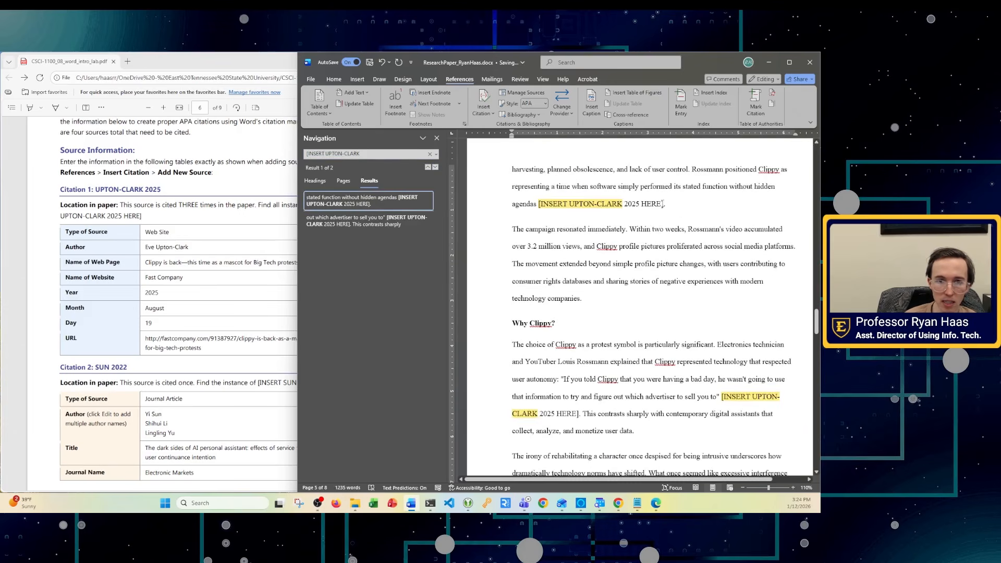
pyautogui.moveTo(664, 204); pyautogui.dragTo(534, 207)
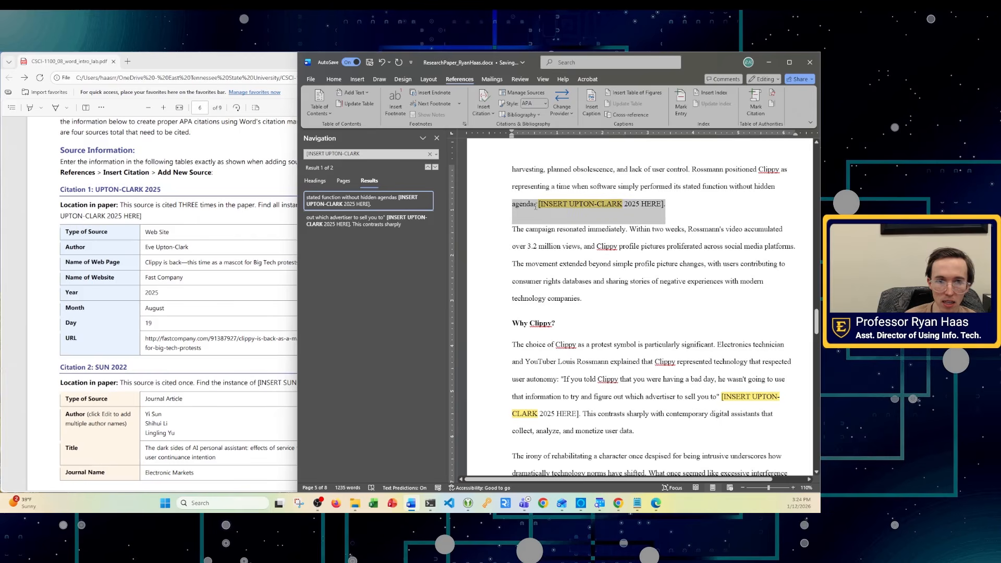
pyautogui.click(591, 246)
pyautogui.click(365, 155)
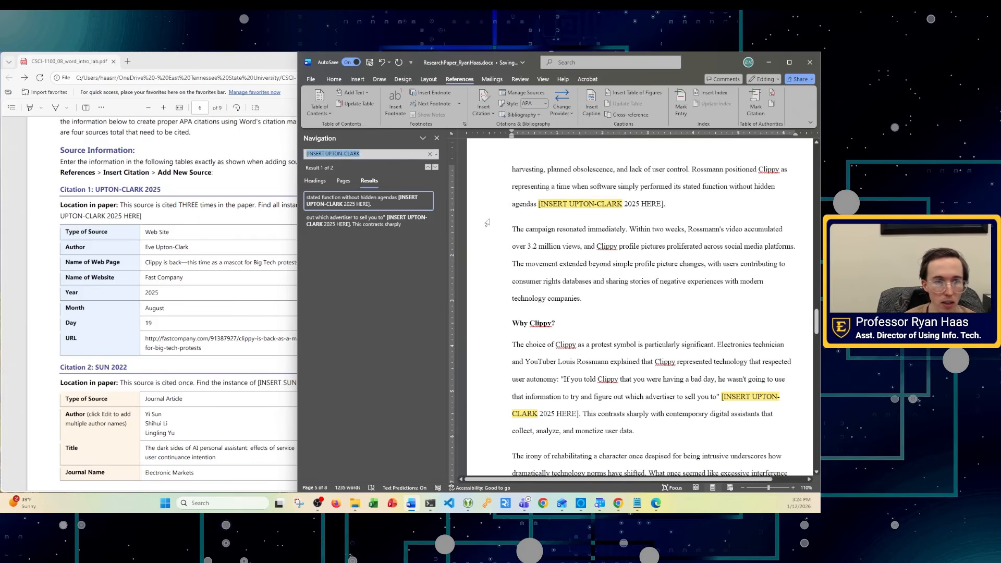
pyautogui.press('Right')
pyautogui.write('2025 ')
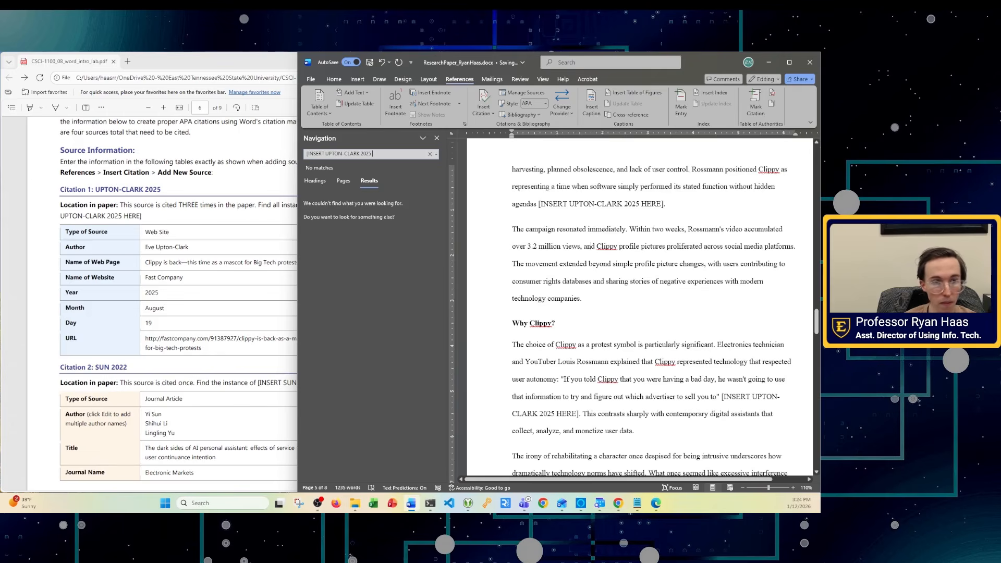
pyautogui.write('heHERE')
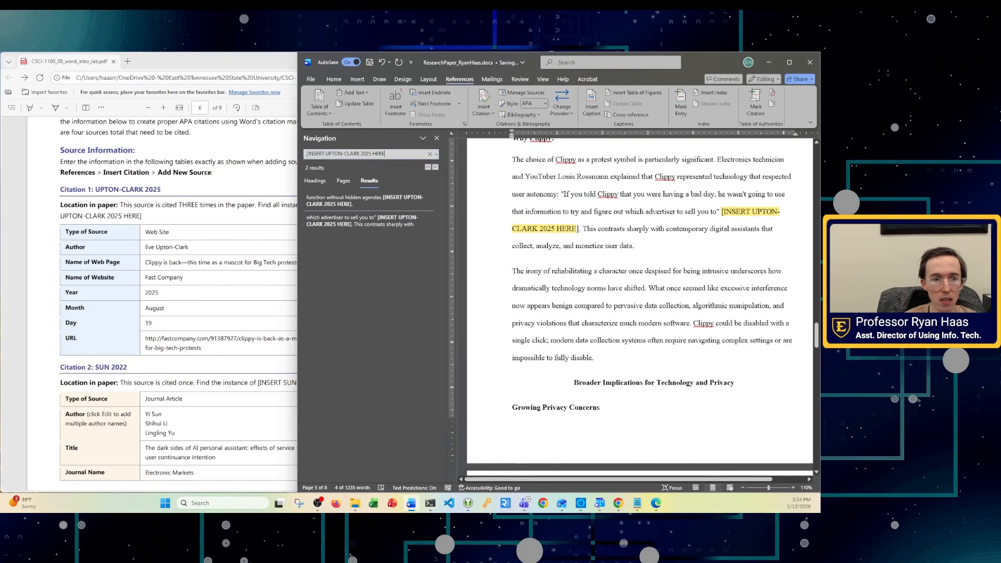
pyautogui.click(347, 204)
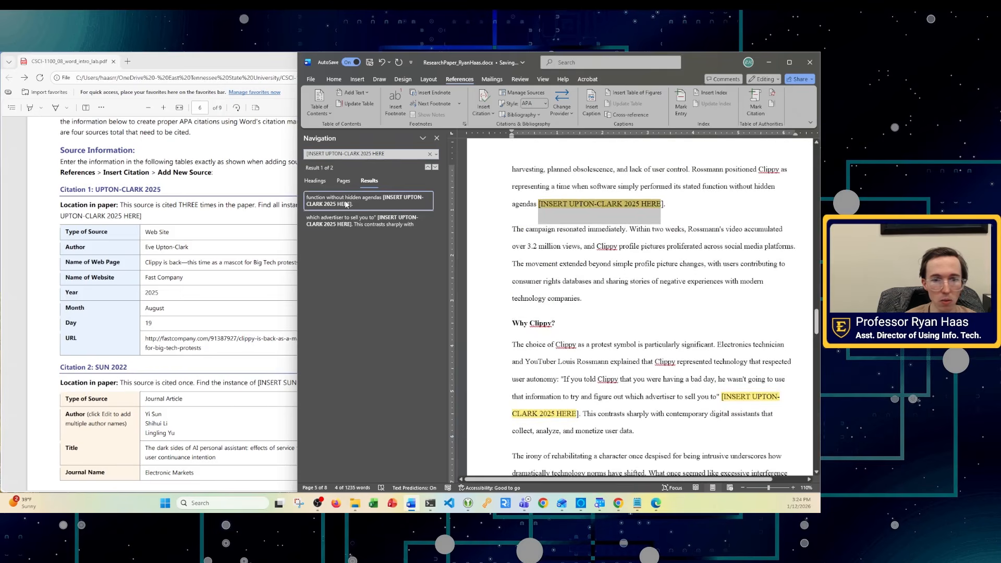
pyautogui.click(399, 152)
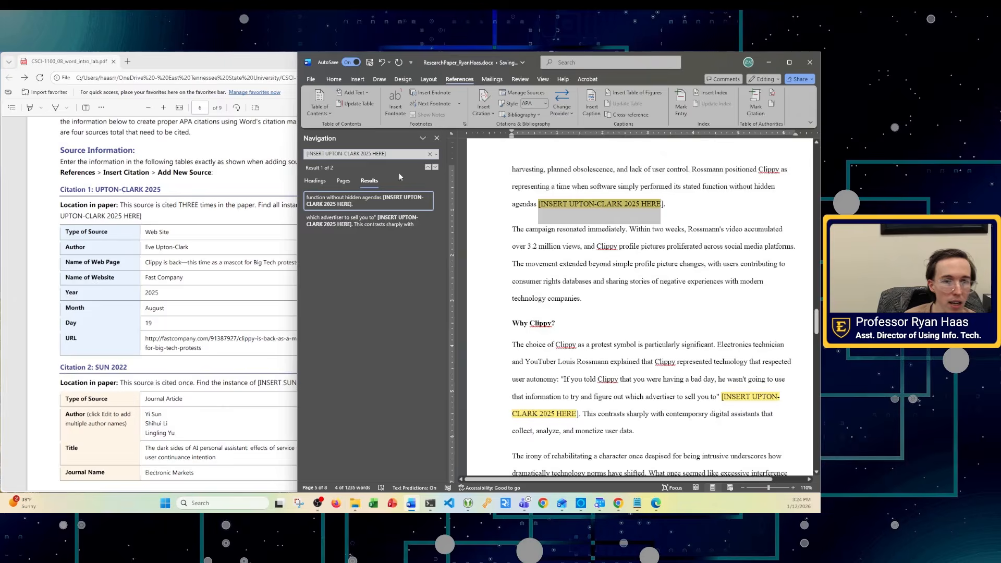
pyautogui.click(359, 202)
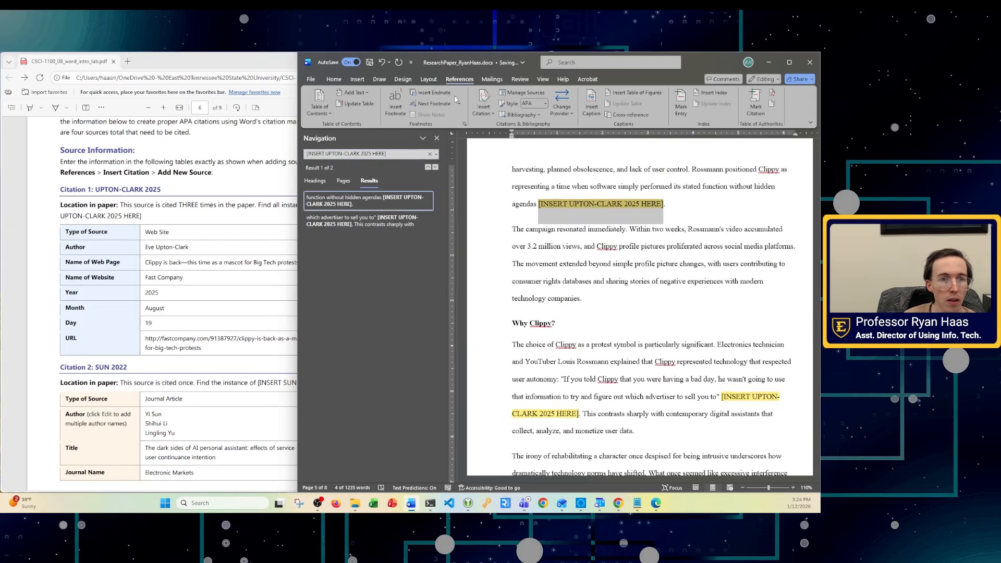
# - Replace the placeholder after 'hidden agendas' with the (Upton-Clark, 2025) citation
pyautogui.click(357, 81)
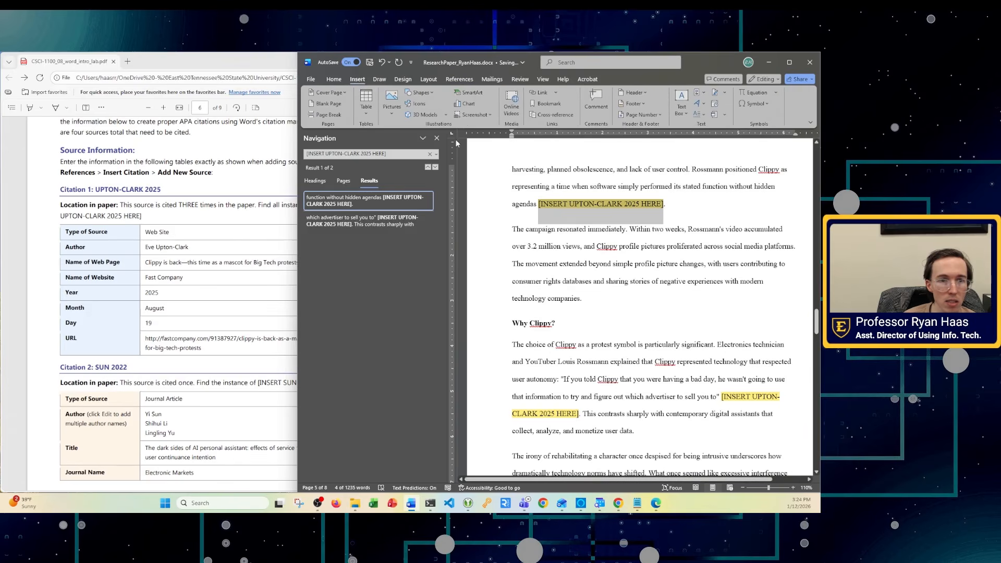
pyautogui.click(457, 80)
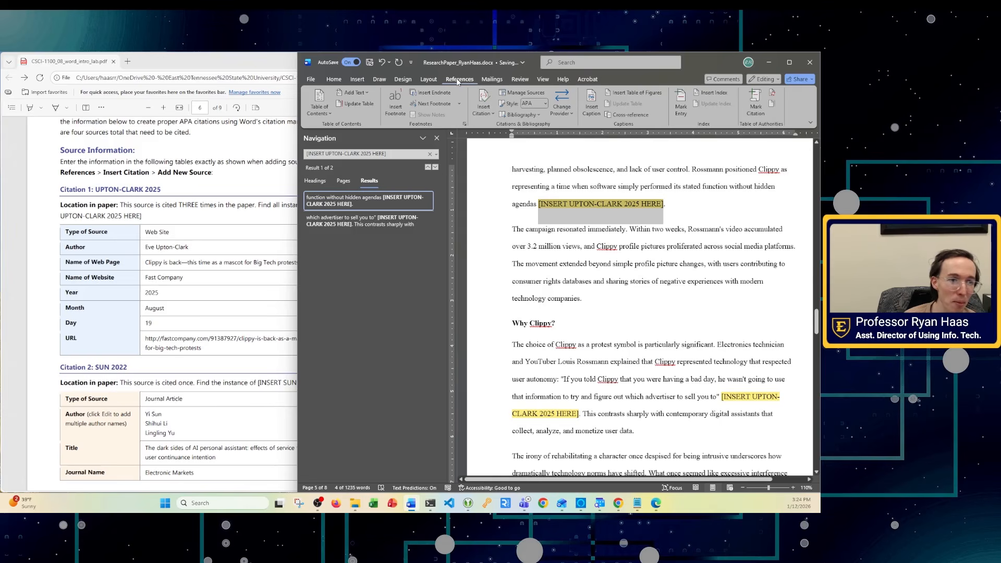
pyautogui.click(484, 114)
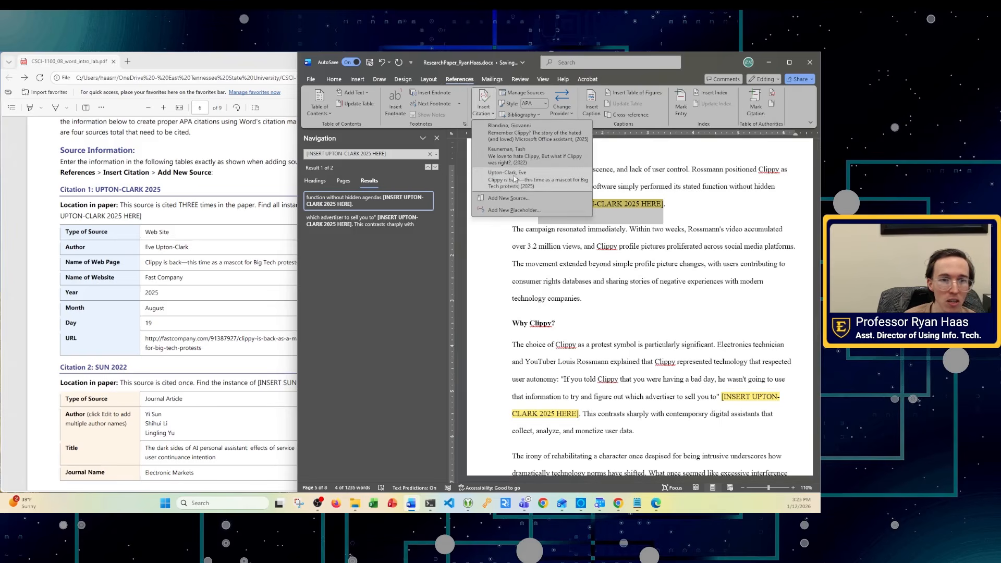
pyautogui.click(516, 180)
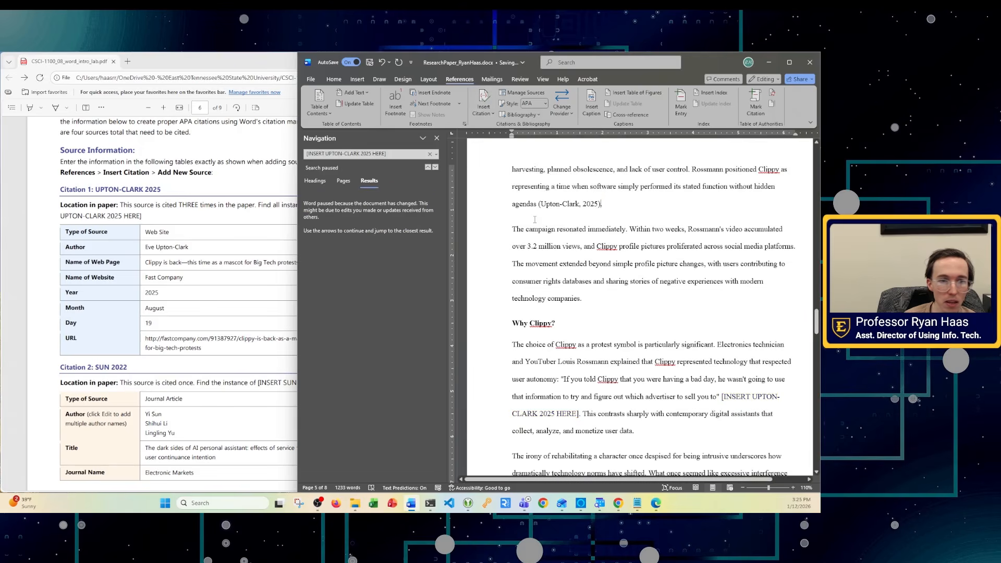
pyautogui.click(435, 168)
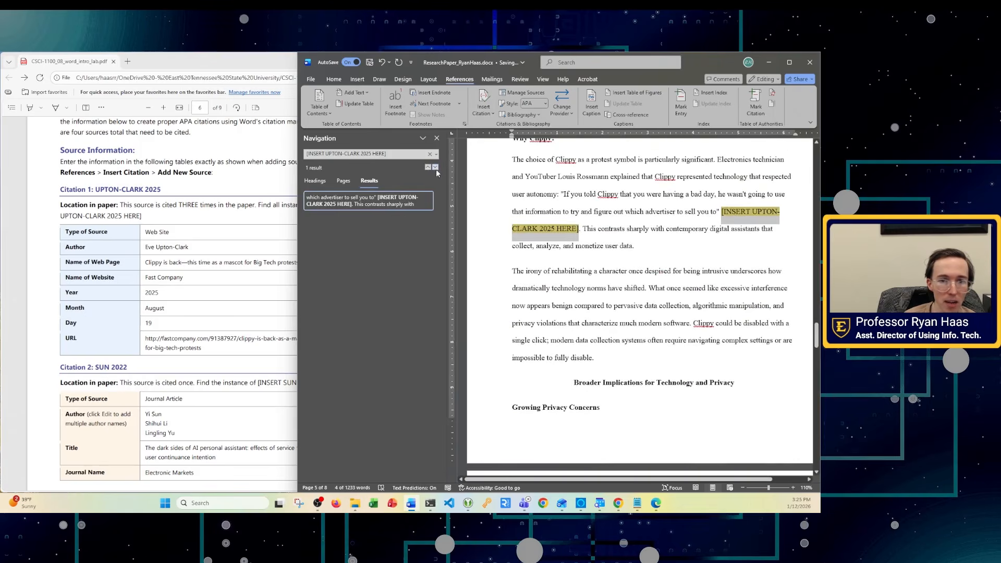
# - Cite Upton-Clark at the Rossmann quote, confirm no placeholders remain, and close the search pane
pyautogui.click(489, 113)
pyautogui.click(501, 182)
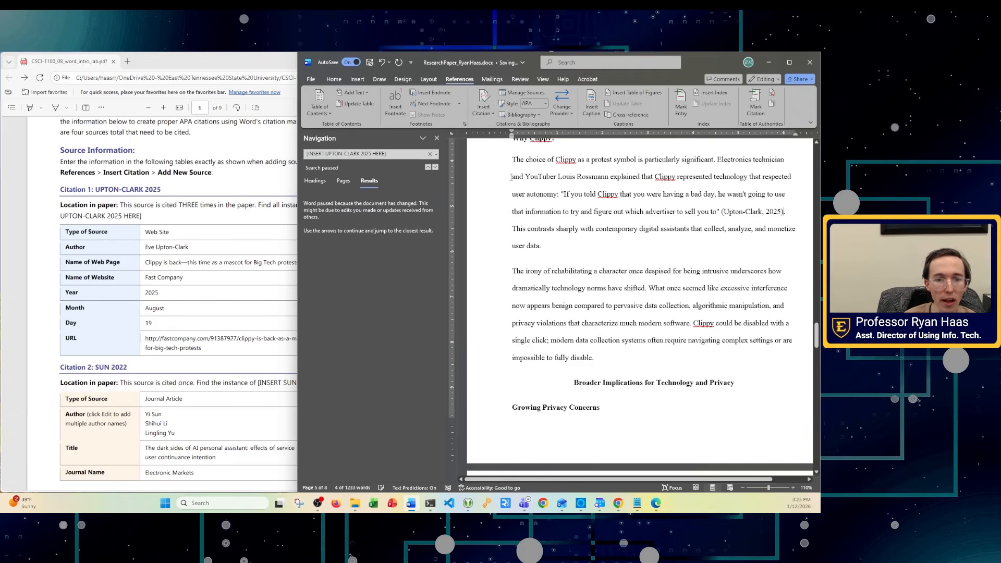
pyautogui.click(401, 154)
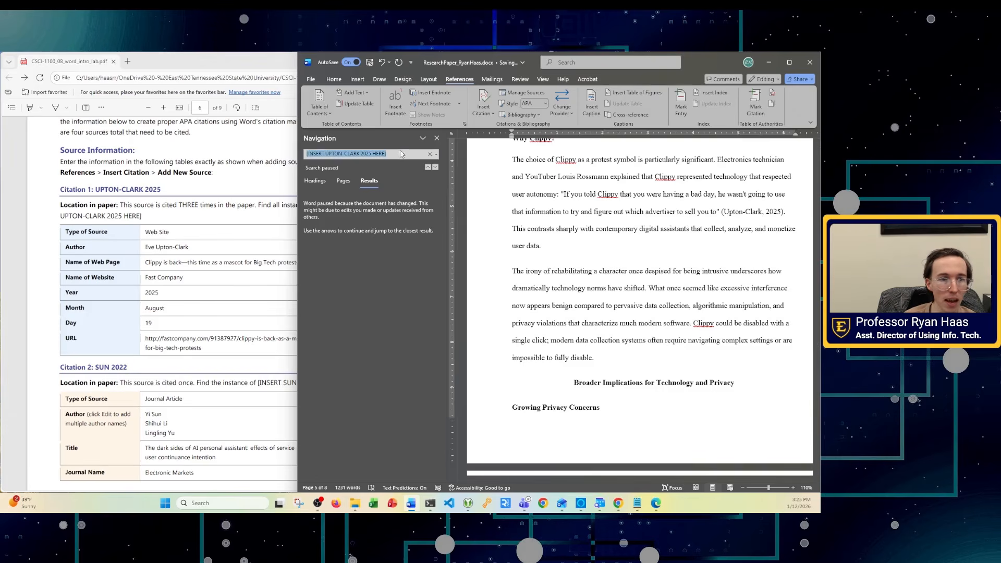
pyautogui.click(390, 154)
pyautogui.moveTo(336, 155); pyautogui.dragTo(393, 154)
pyautogui.click(394, 154)
pyautogui.press('Return')
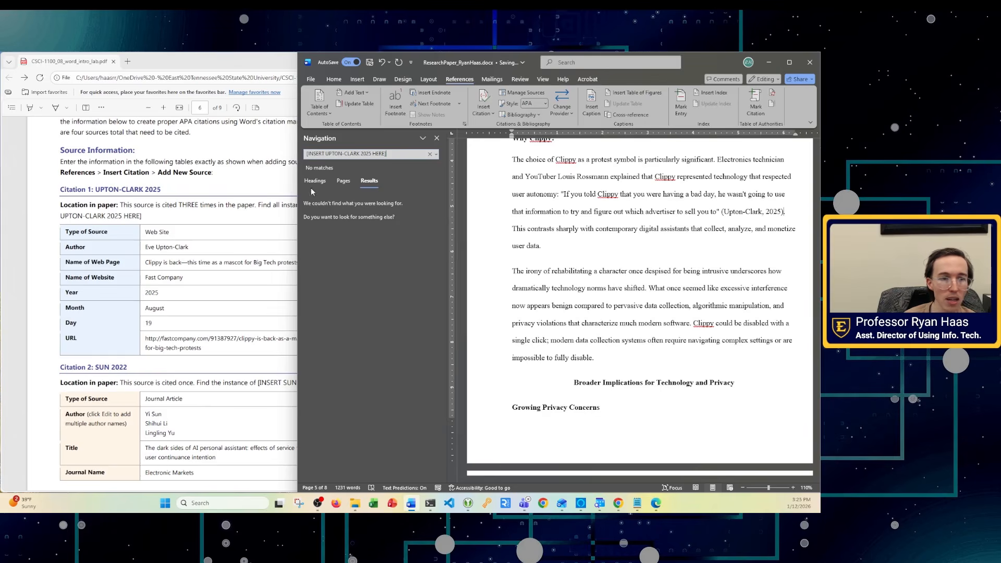
pyautogui.click(437, 138)
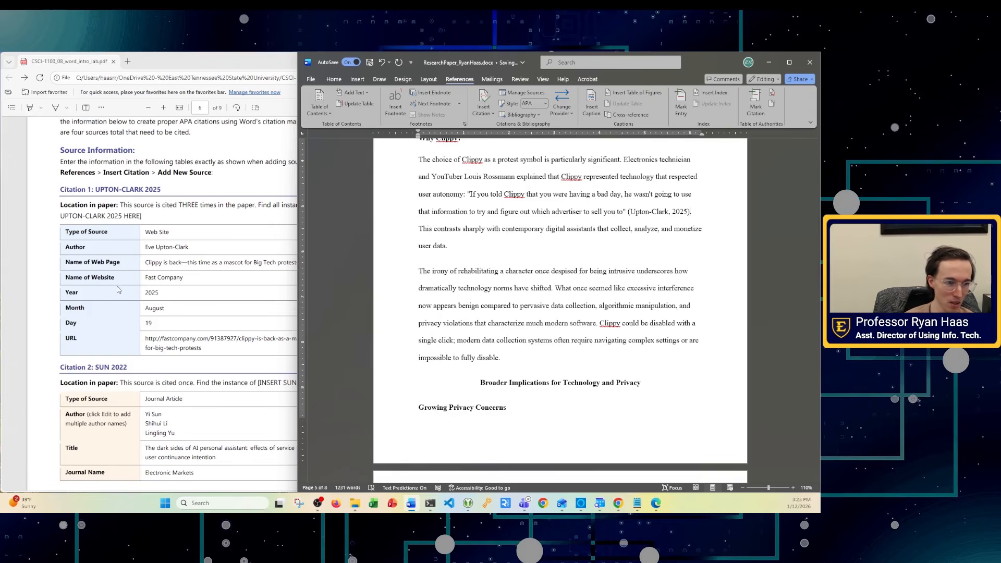
# - Check the source PDF and select the new (Upton-Clark, 2025) citation in the paper
pyautogui.scroll(-3, 230, 230)
pyautogui.click(230, 230)
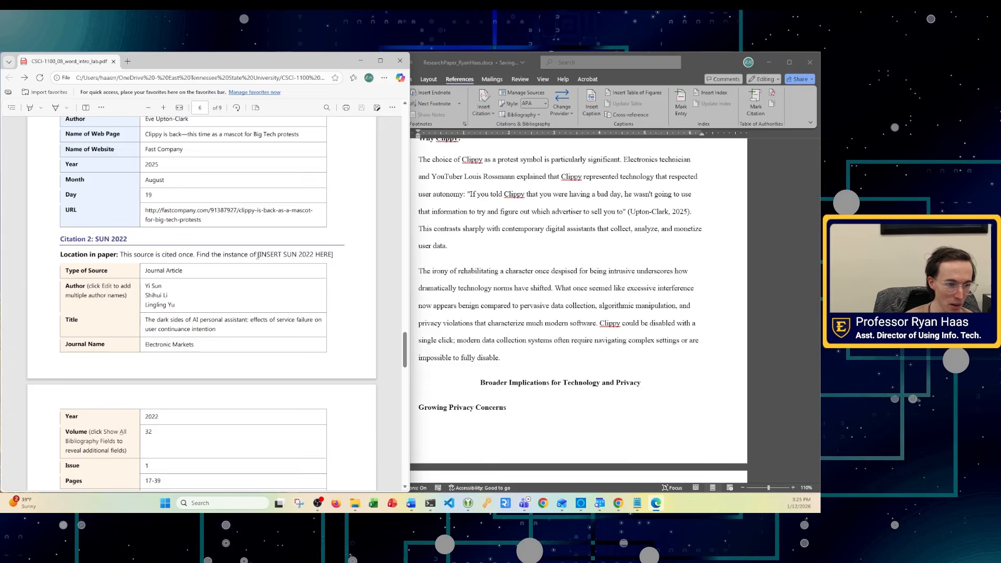
pyautogui.click(661, 266)
pyautogui.click(656, 212)
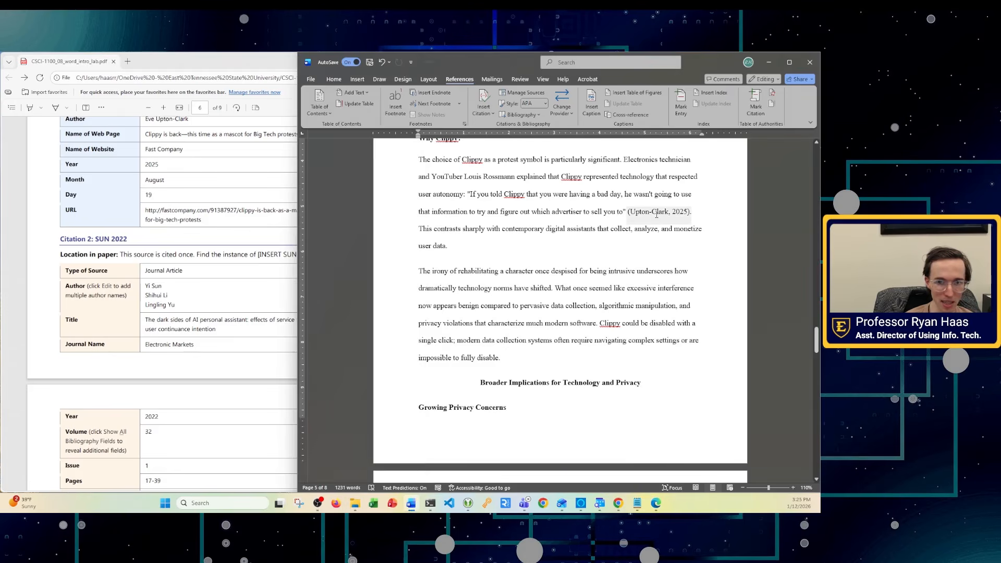
pyautogui.click(358, 79)
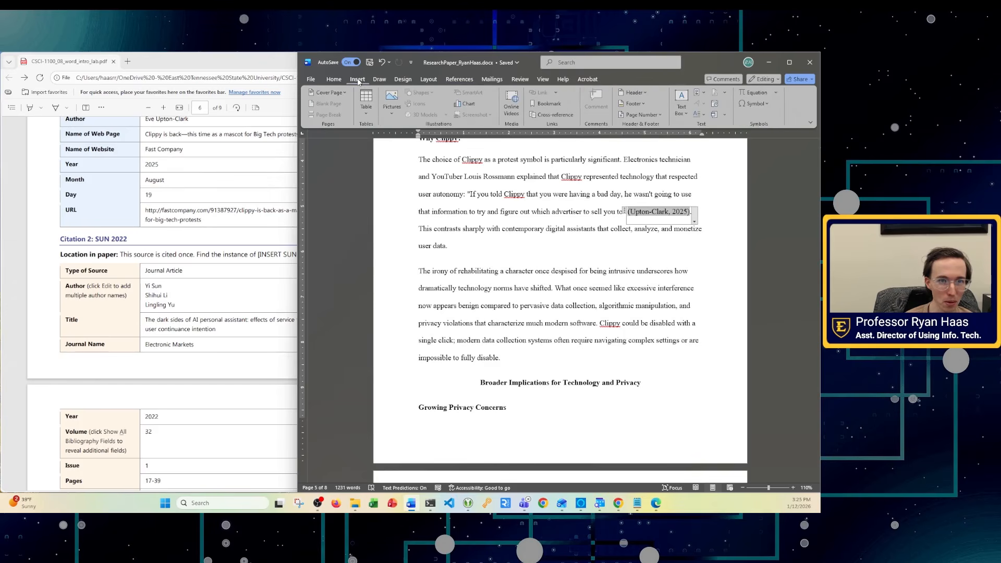
pyautogui.click(459, 79)
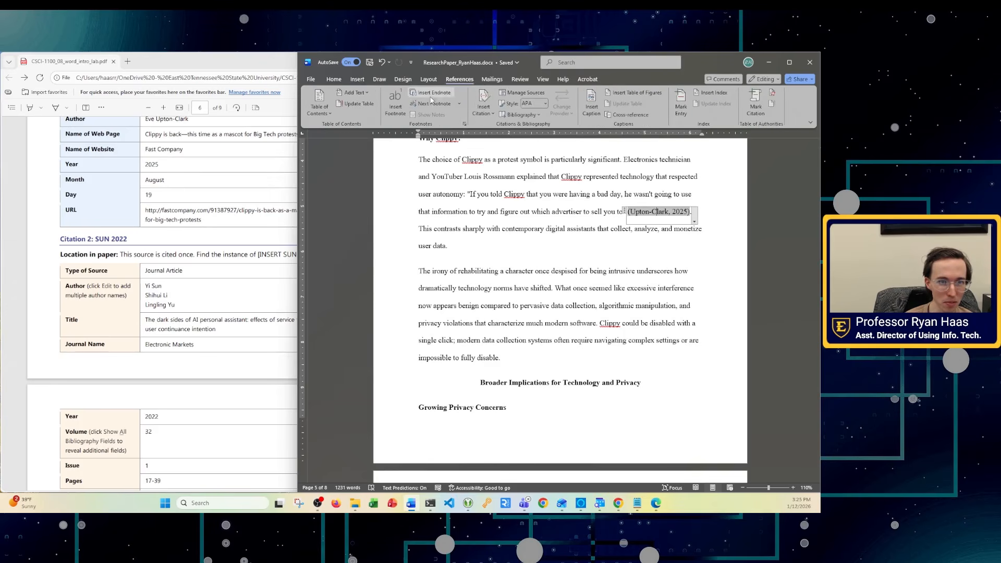
pyautogui.click(521, 92)
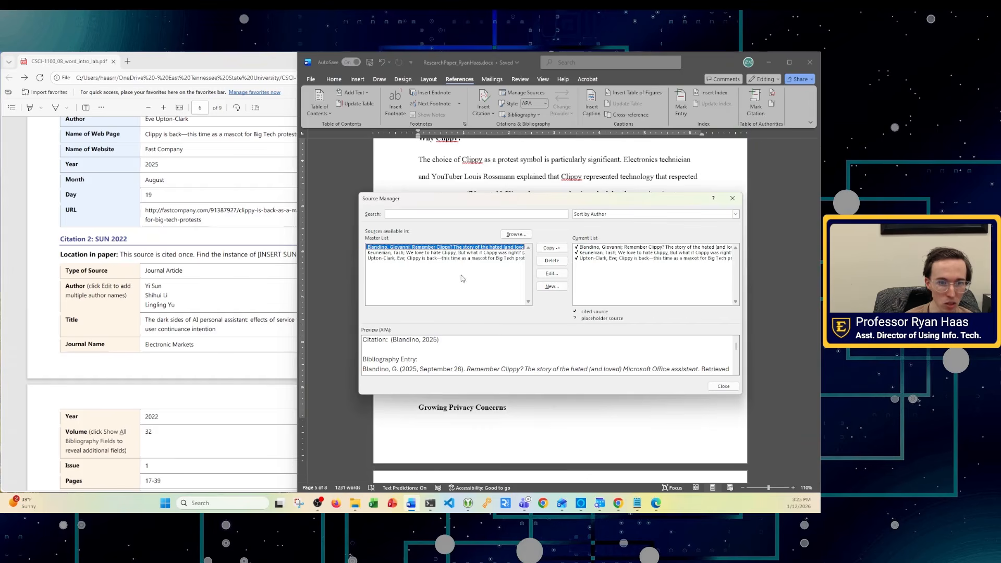
pyautogui.click(409, 258)
pyautogui.click(552, 273)
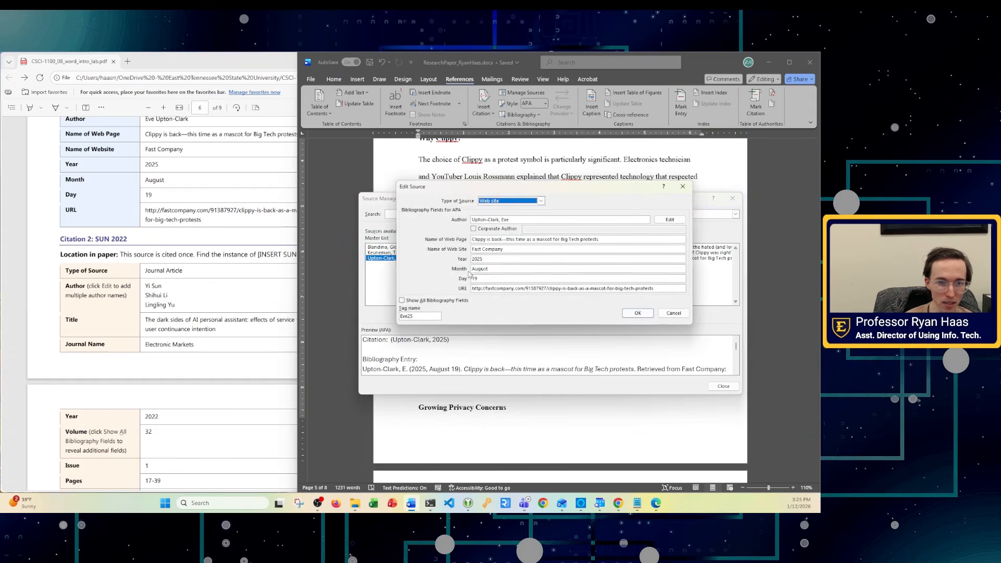
pyautogui.moveTo(499, 220); pyautogui.dragTo(447, 224)
pyautogui.write('C')
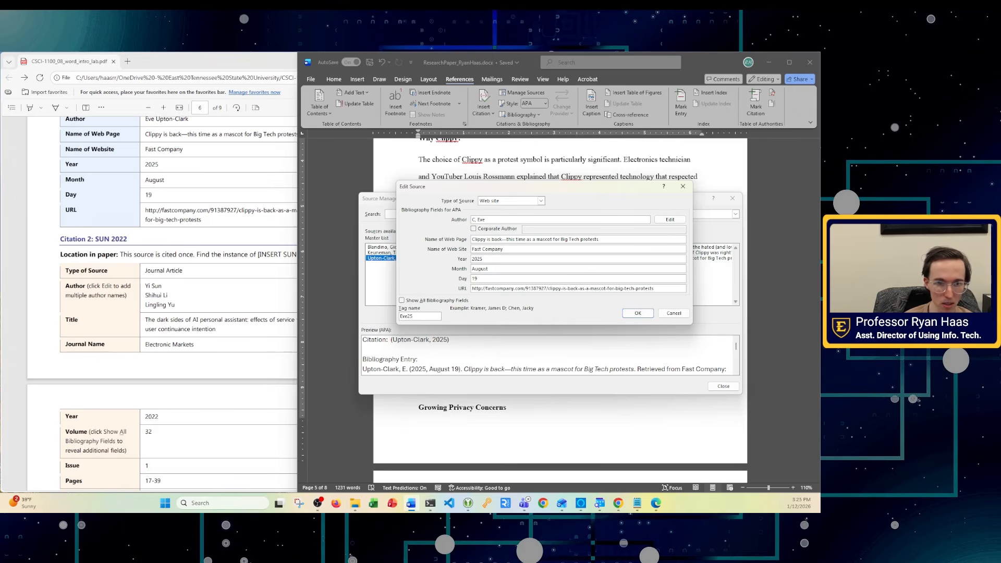
pyautogui.write('lark')
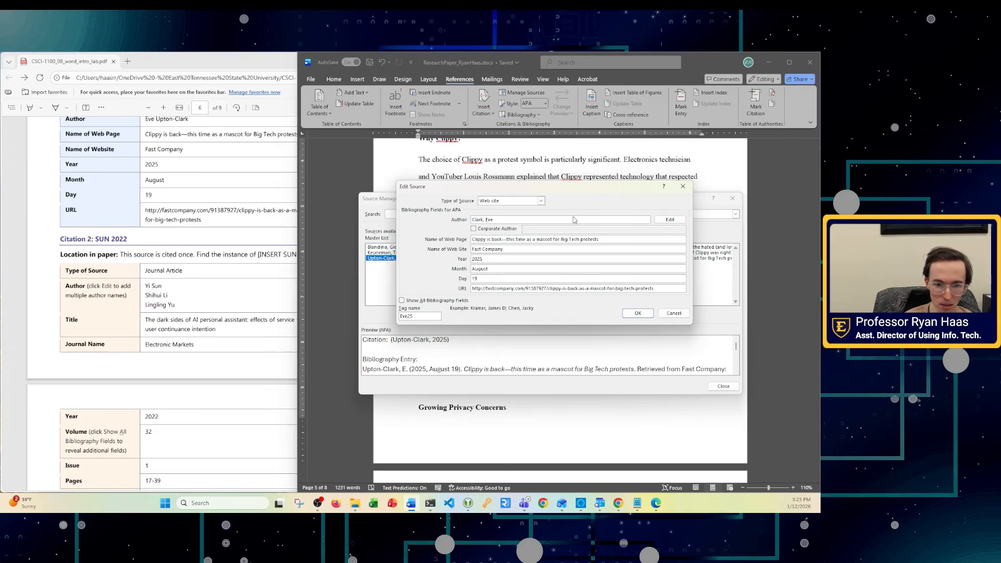
pyautogui.click(638, 313)
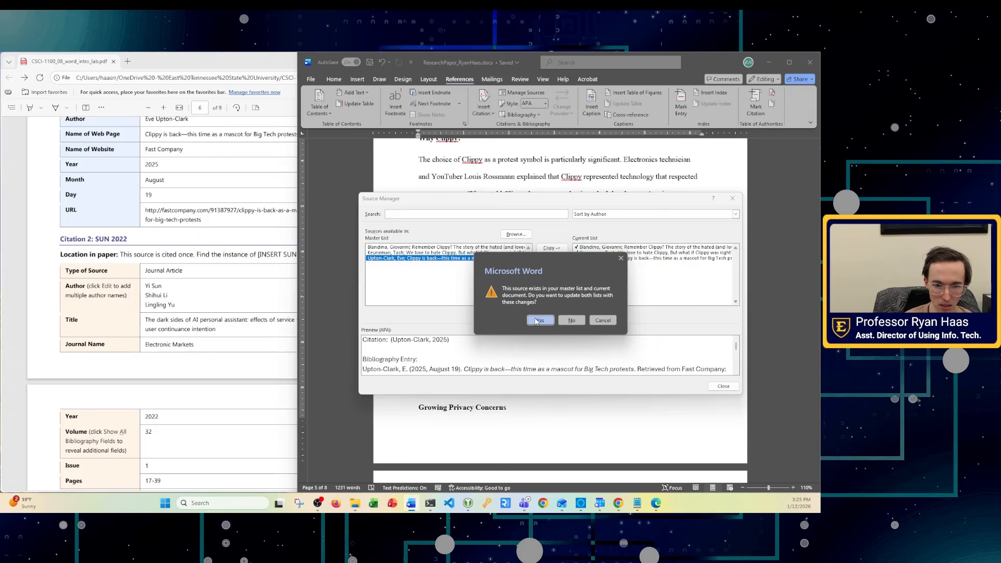
pyautogui.click(539, 320)
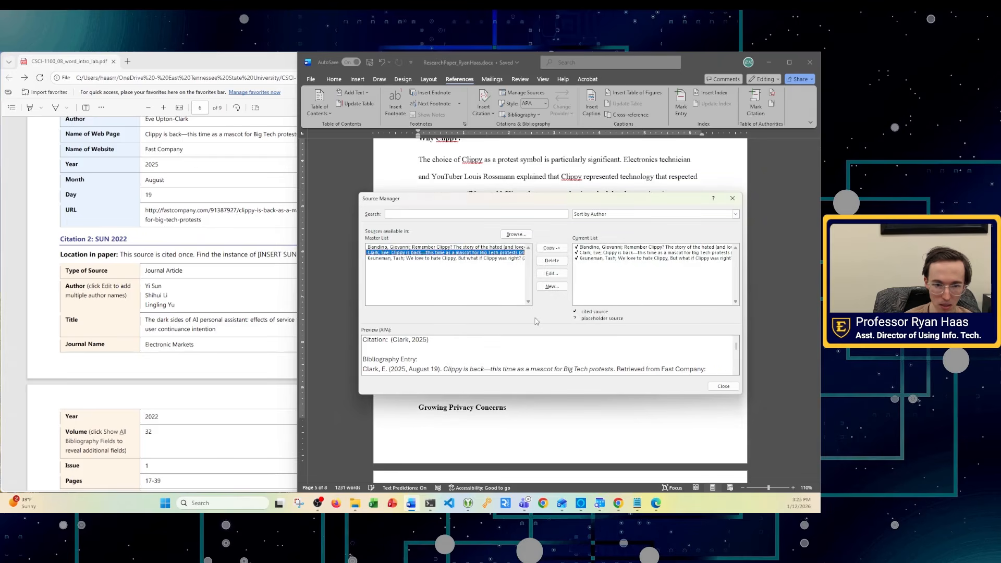
pyautogui.click(722, 386)
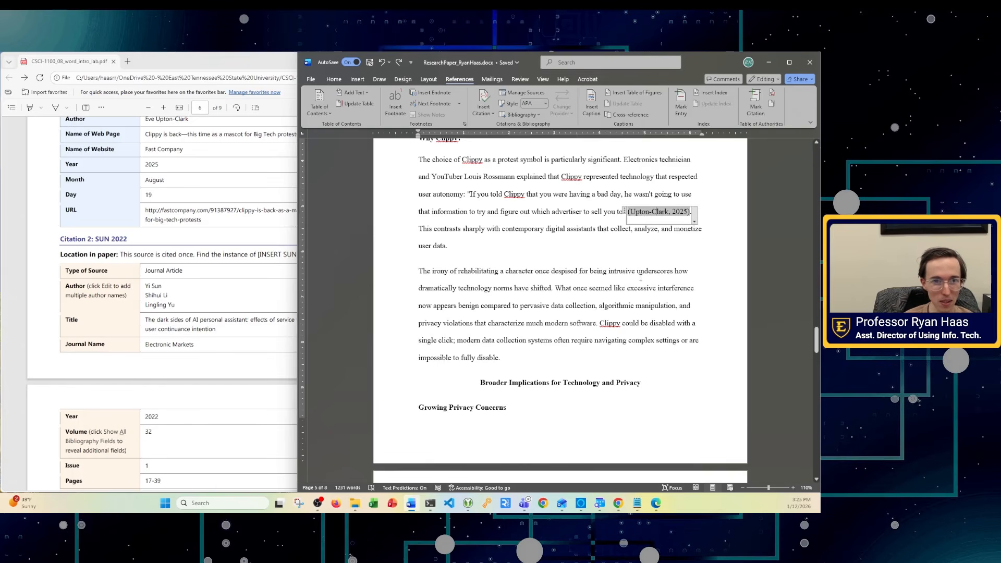
pyautogui.click(521, 92)
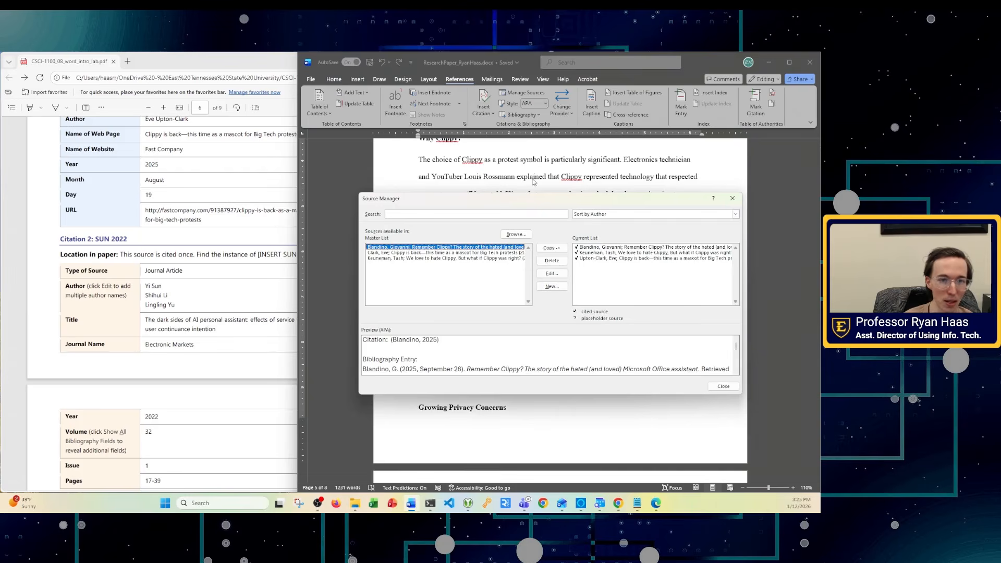
pyautogui.click(412, 253)
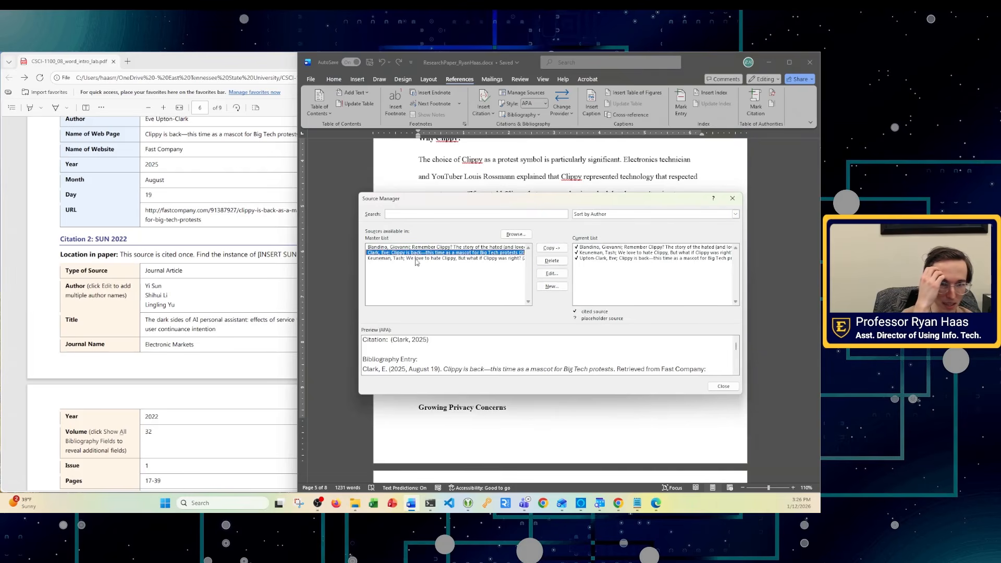
pyautogui.click(555, 277)
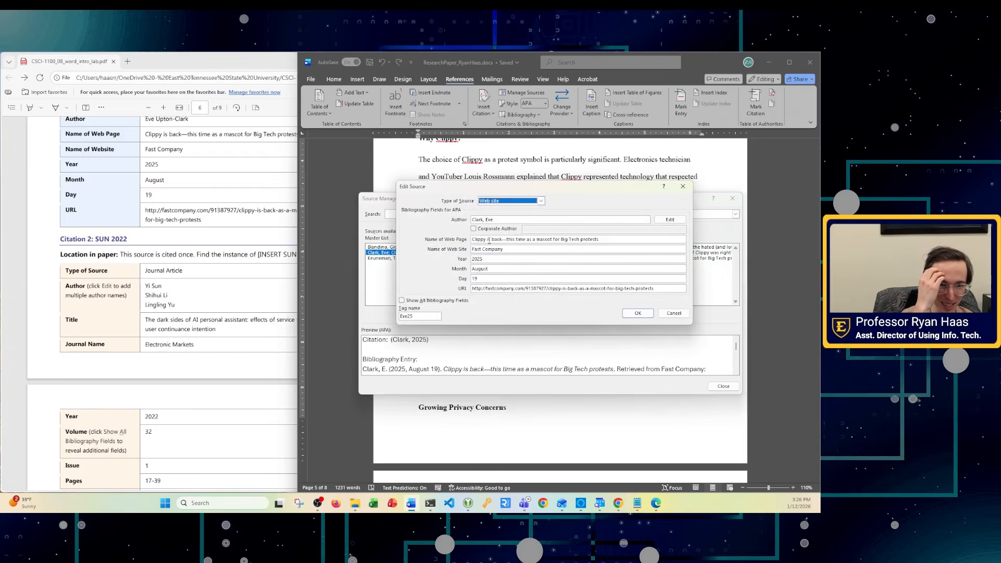
pyautogui.click(472, 219)
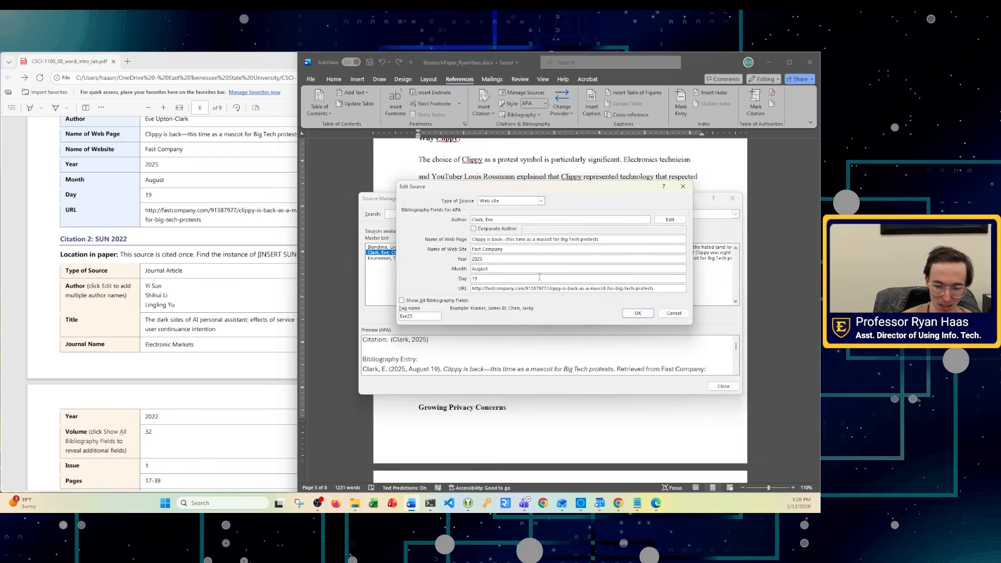
pyautogui.write('Upton-')
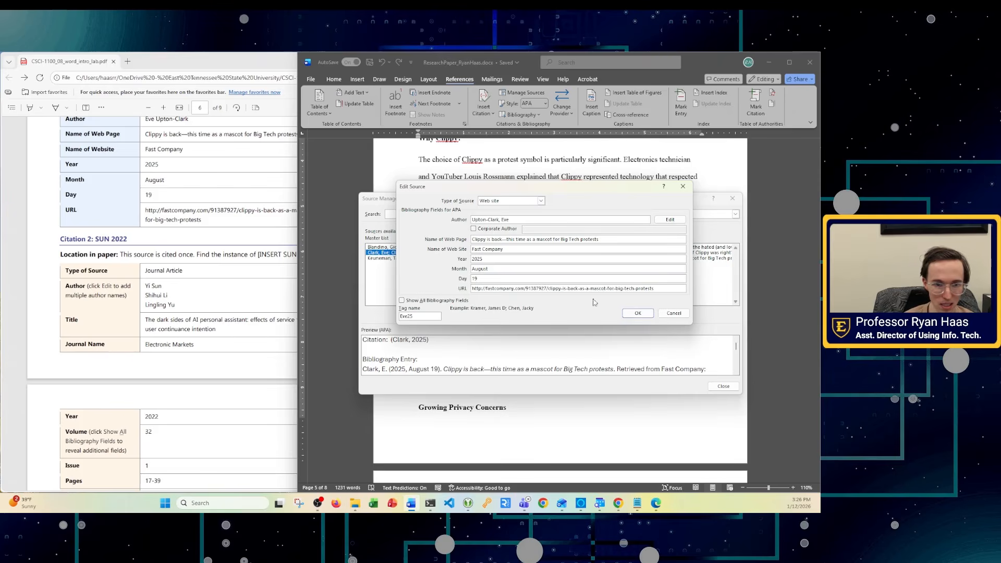
pyautogui.click(637, 313)
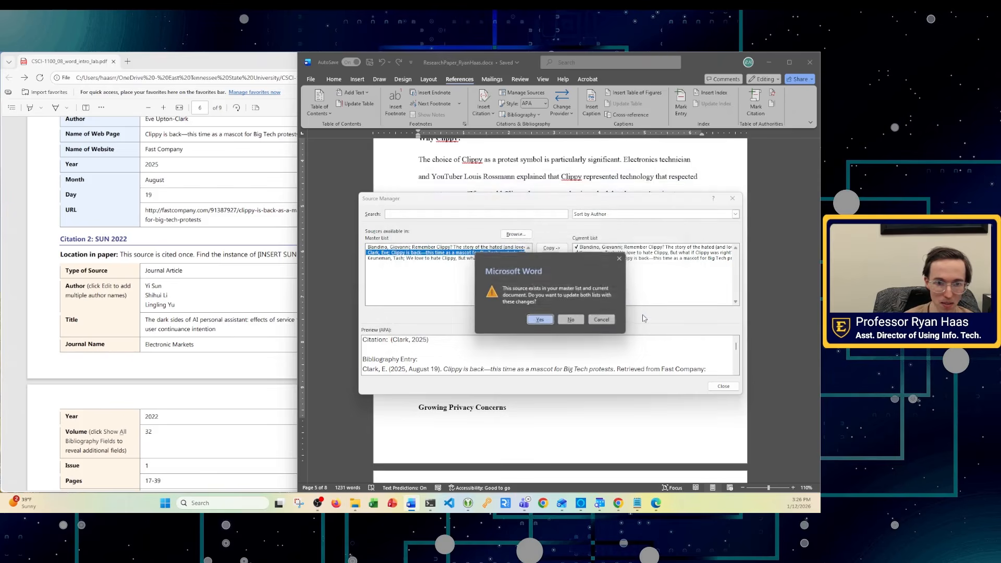
pyautogui.click(537, 320)
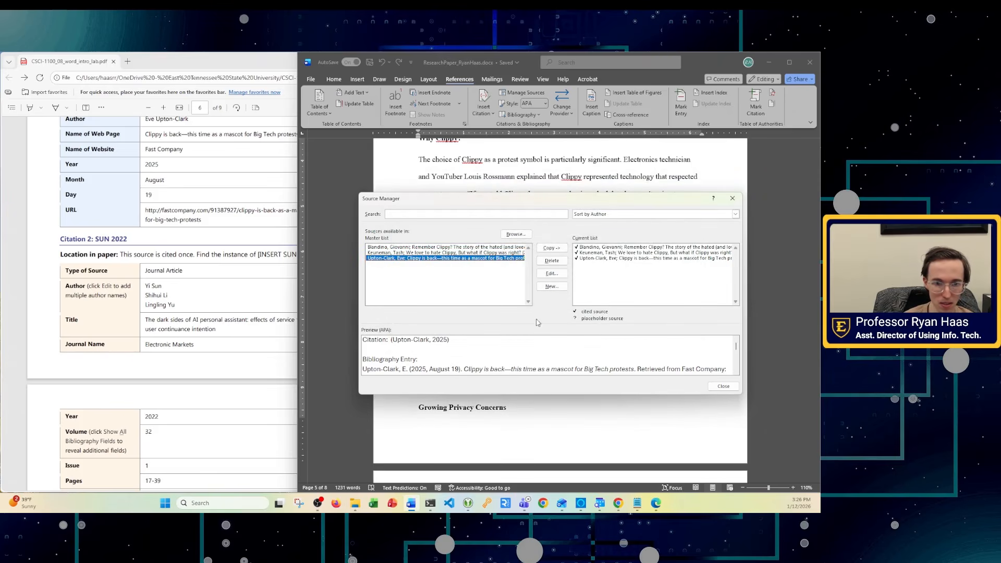
pyautogui.click(732, 198)
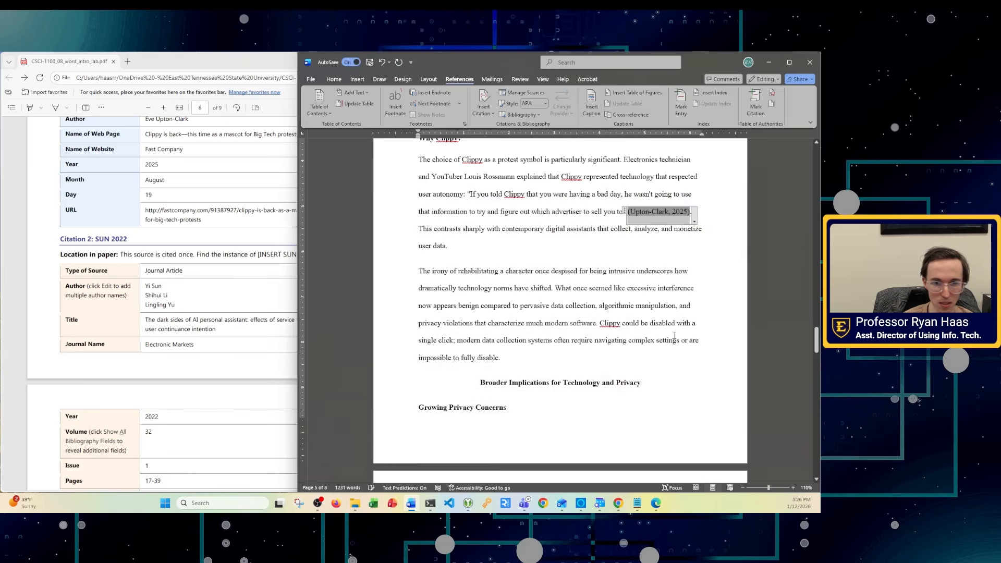
# - Review the source information in the PDF and reopen the paper's search pane
pyautogui.click(284, 308)
pyautogui.scroll(-1, 253, 302)
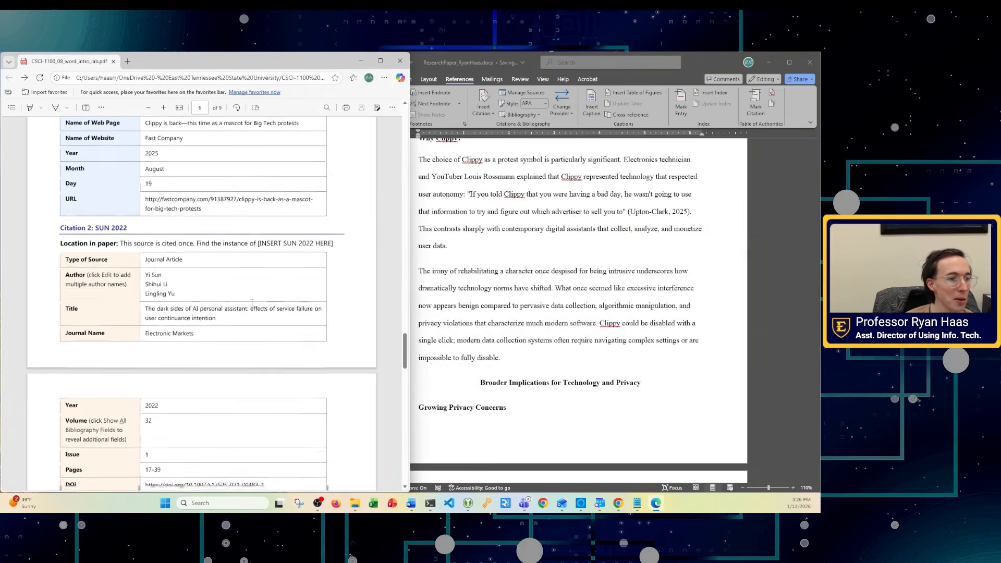
pyautogui.scroll(-3, 252, 302)
pyautogui.moveTo(145, 199); pyautogui.dragTo(178, 241)
pyautogui.click(208, 270)
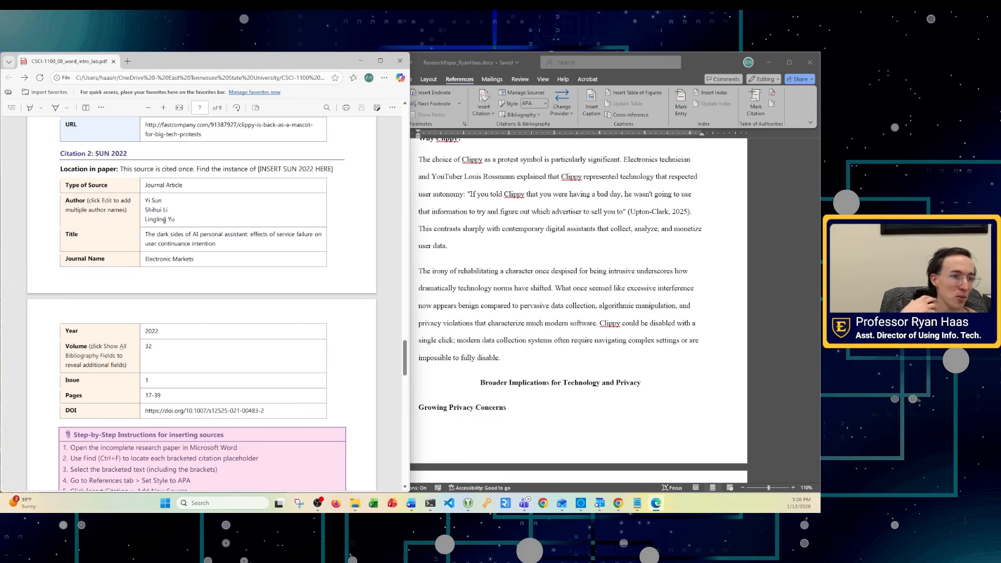
pyautogui.click(619, 271)
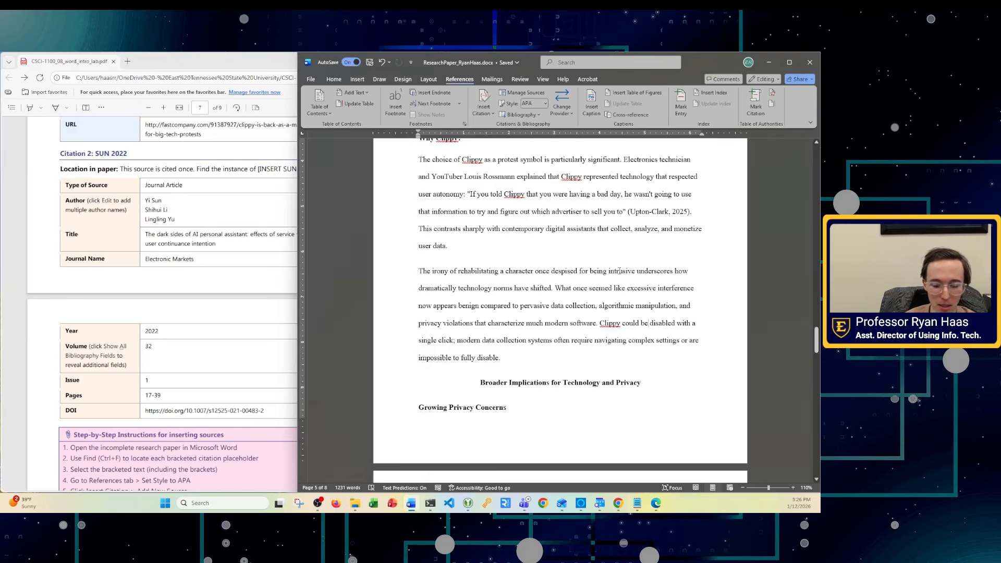
pyautogui.hotkey('ctrl', 'f')
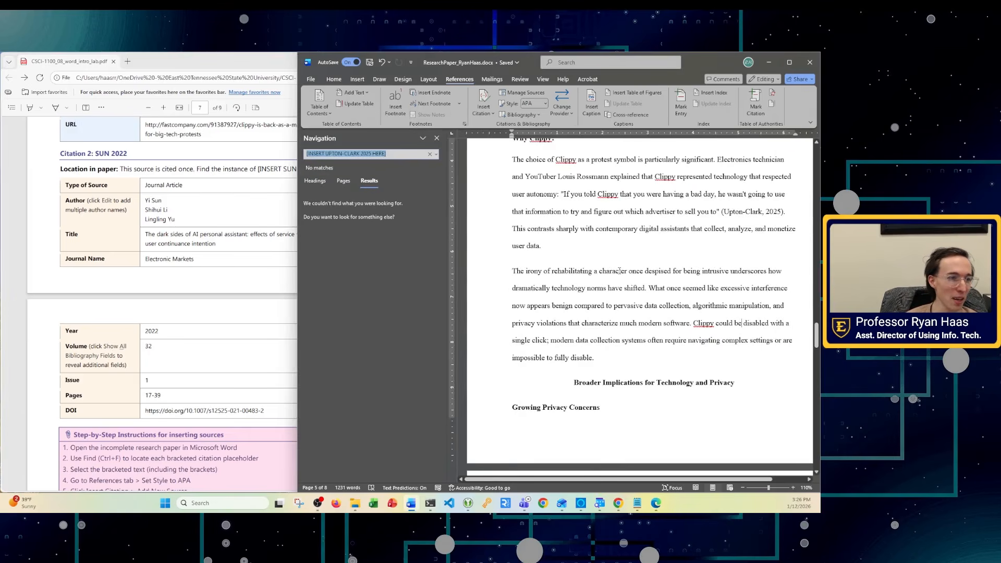
# - Copy the [INSERT SUN 2022 HERE] text from the assignment PDF
pyautogui.click(266, 224)
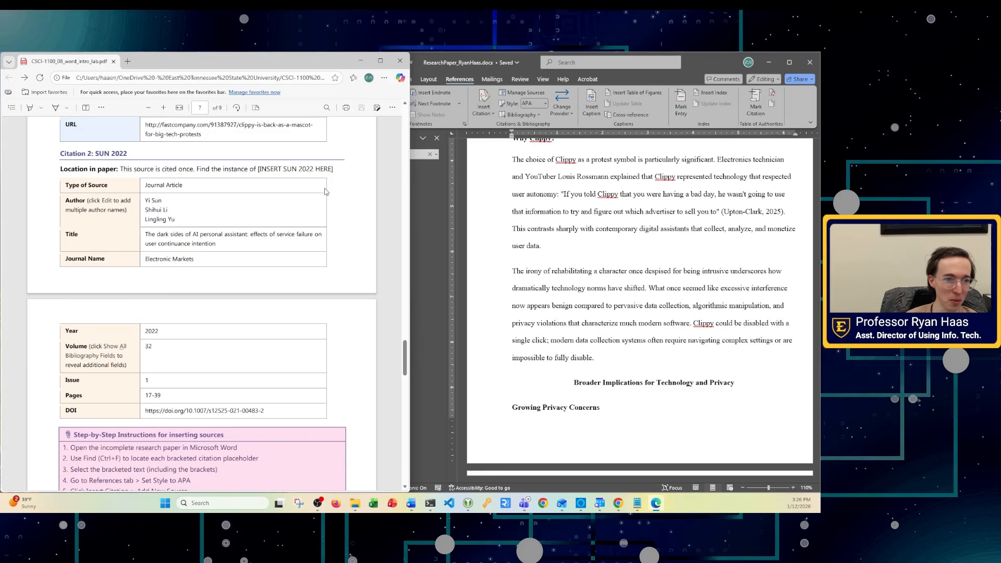
pyautogui.moveTo(332, 169); pyautogui.dragTo(258, 170)
pyautogui.rightClick(264, 170)
pyautogui.hotkey('ctrl', 'c')
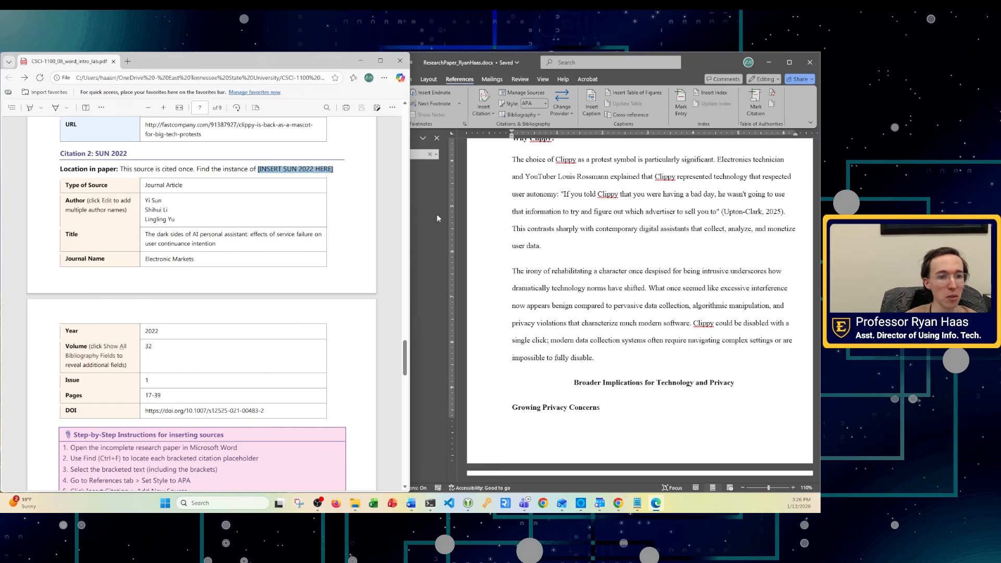
# - Search the paper for [INSERT SUN 2022 HERE] and select its single match
pyautogui.click(418, 186)
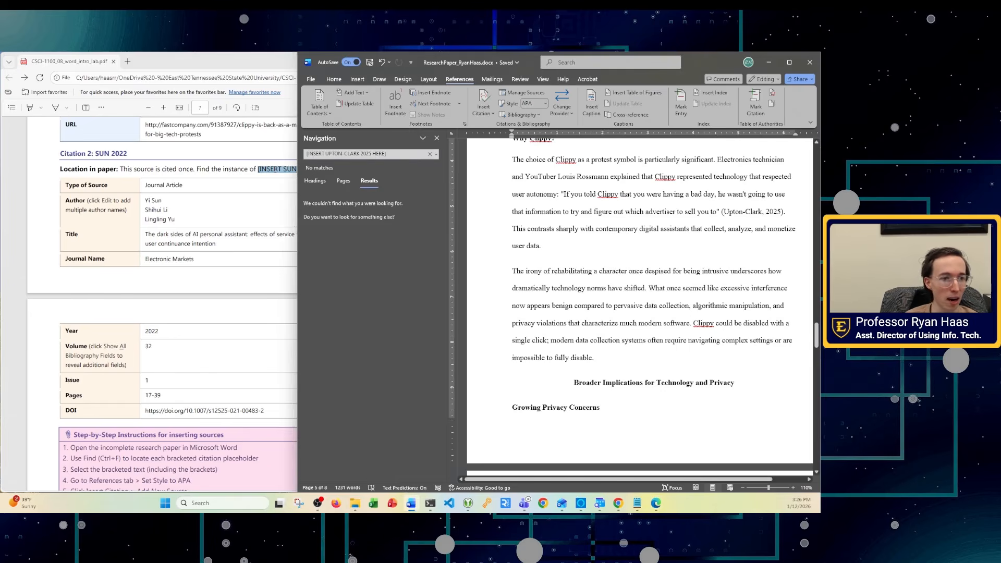
pyautogui.click(271, 168)
pyautogui.click(433, 184)
pyautogui.moveTo(388, 156); pyautogui.dragTo(436, 158)
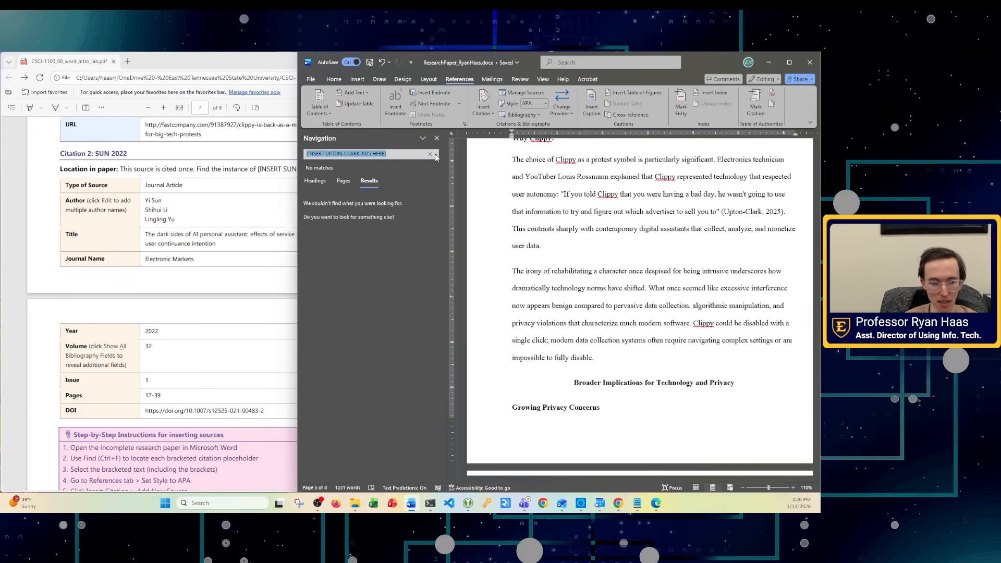
pyautogui.press('BackSpace')
pyautogui.hotkey('ctrl', 'v')
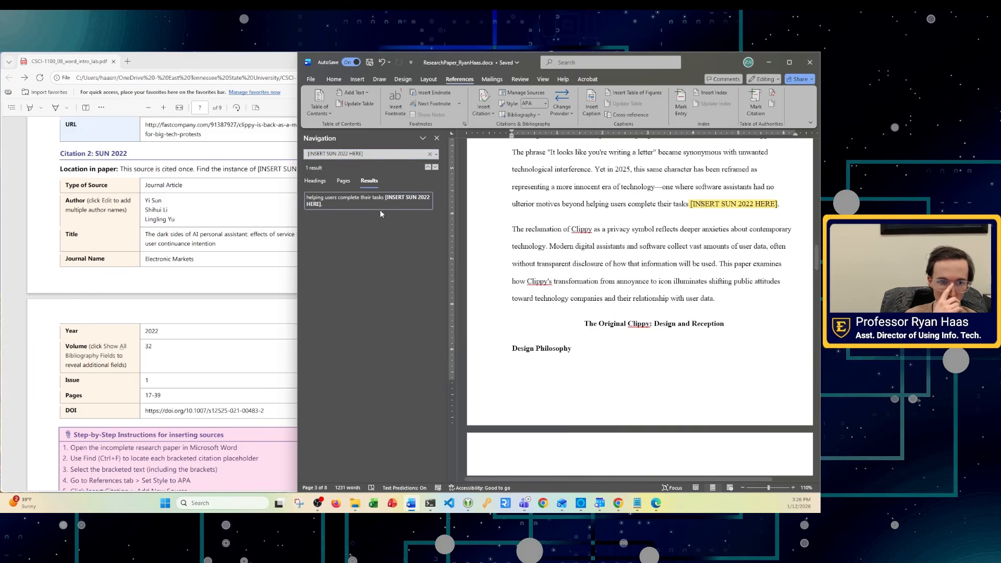
pyautogui.click(358, 202)
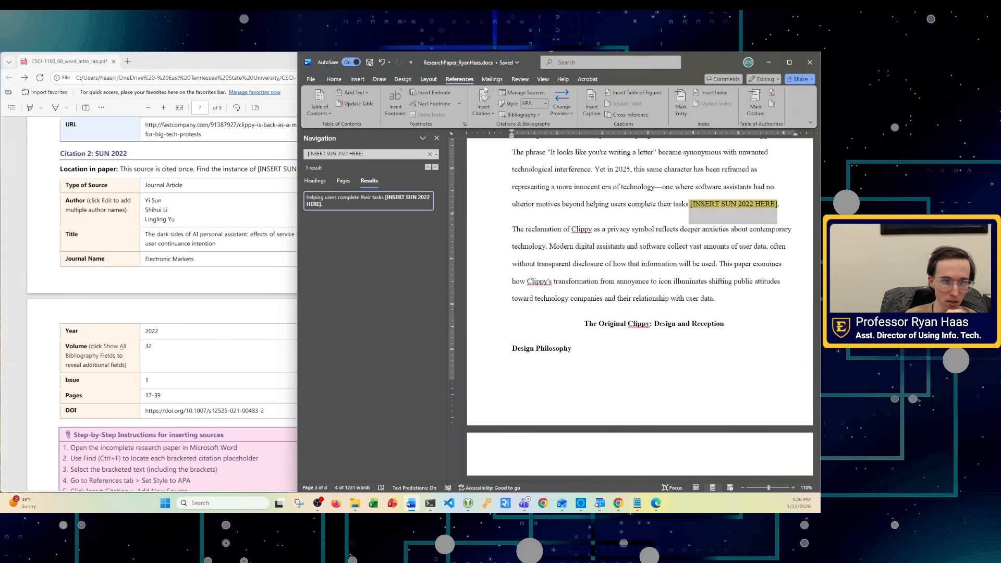
# - Start a new source in Source Manager and set its type to Journal Article
pyautogui.click(522, 94)
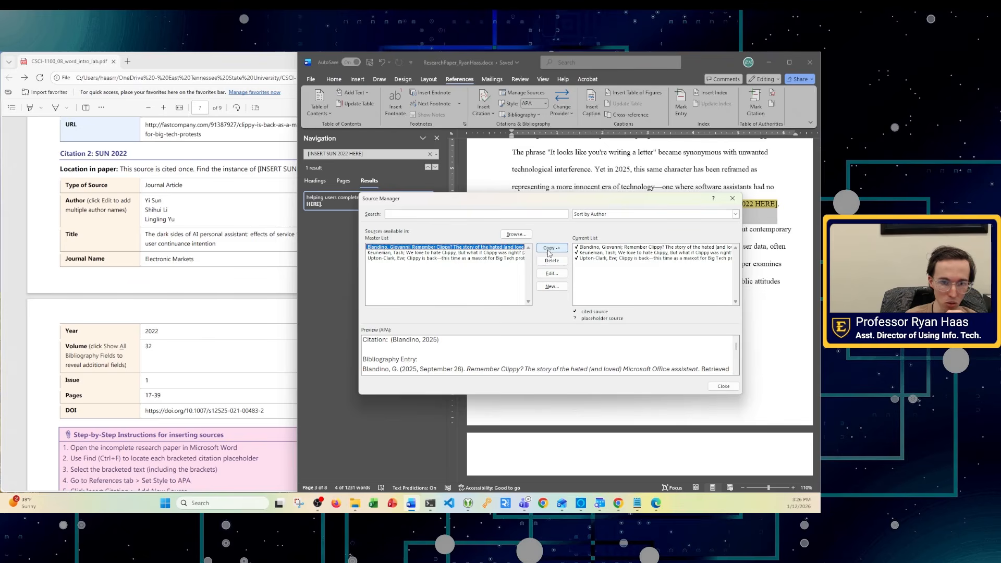
pyautogui.click(552, 286)
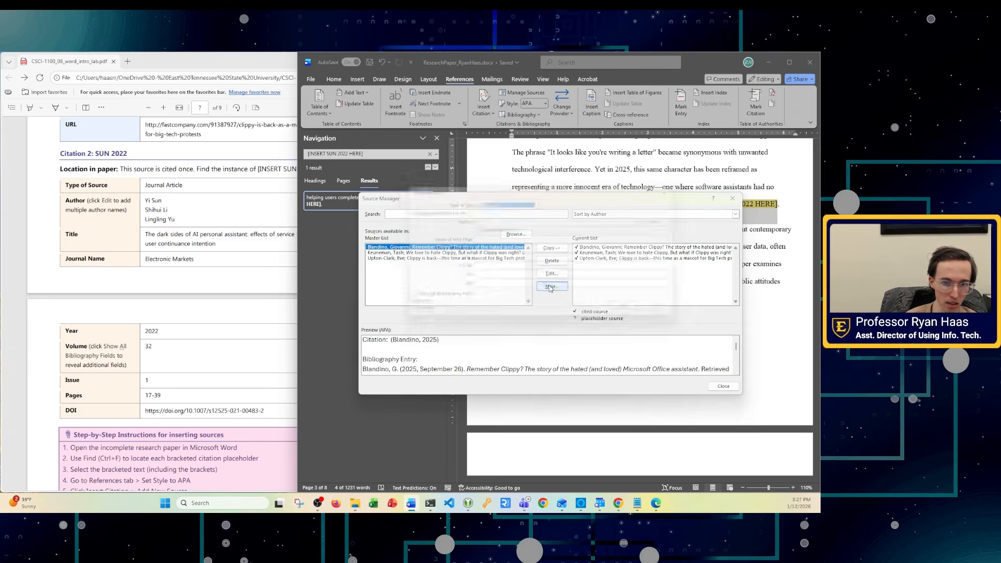
pyautogui.click(541, 200)
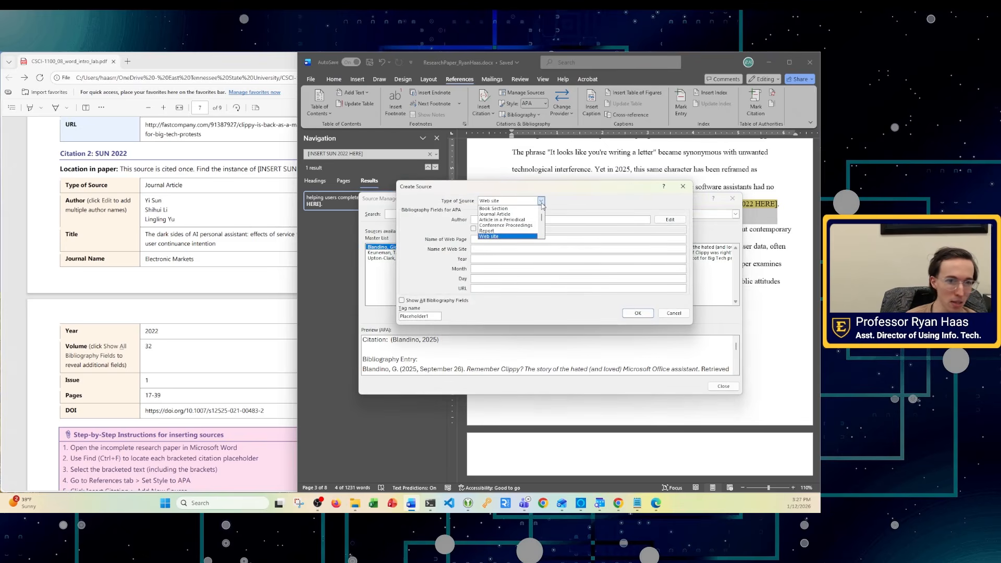
pyautogui.click(502, 214)
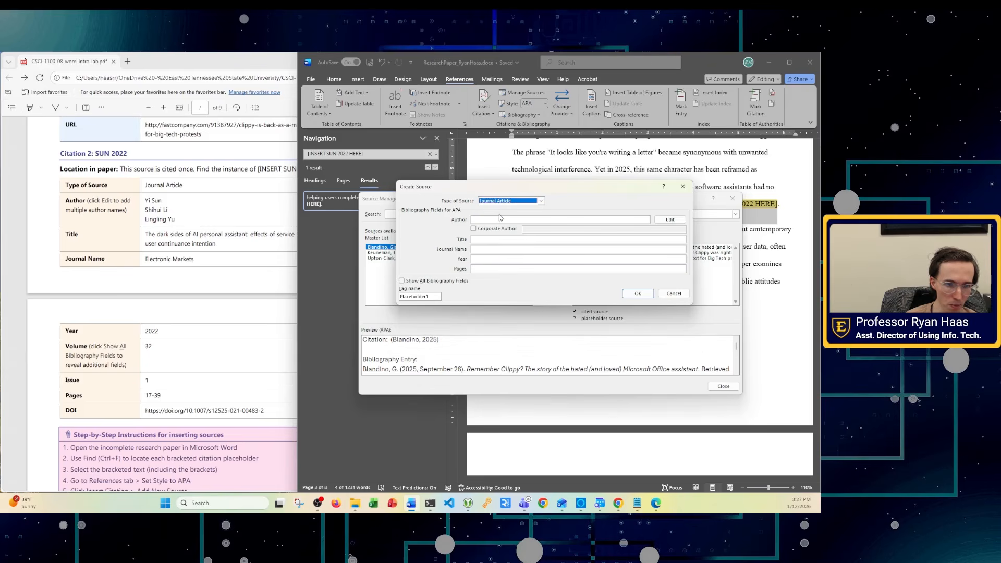
# - Add the first author's last name to the Sun 2022 source's Edit Name list
pyautogui.click(663, 221)
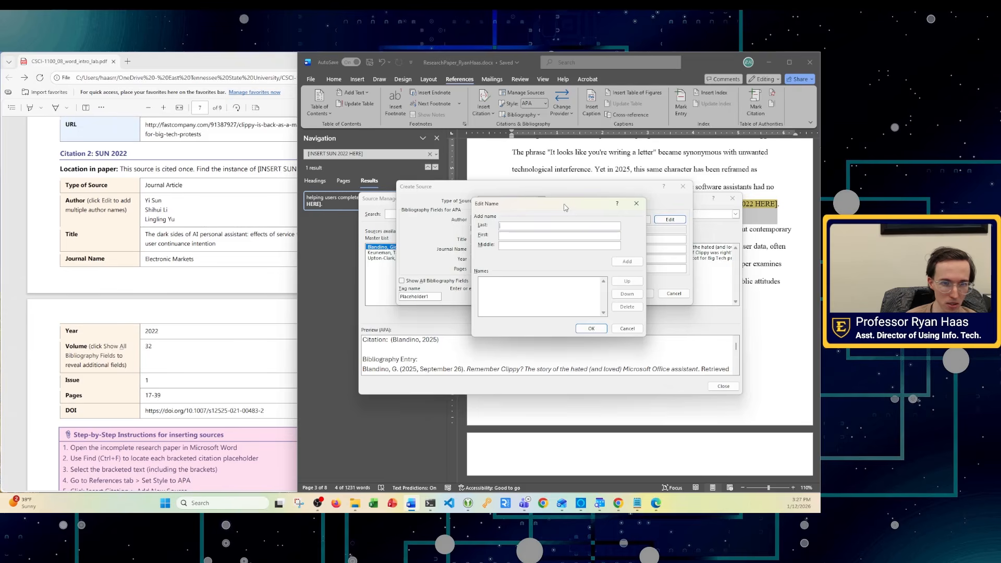
pyautogui.moveTo(566, 207); pyautogui.dragTo(468, 177)
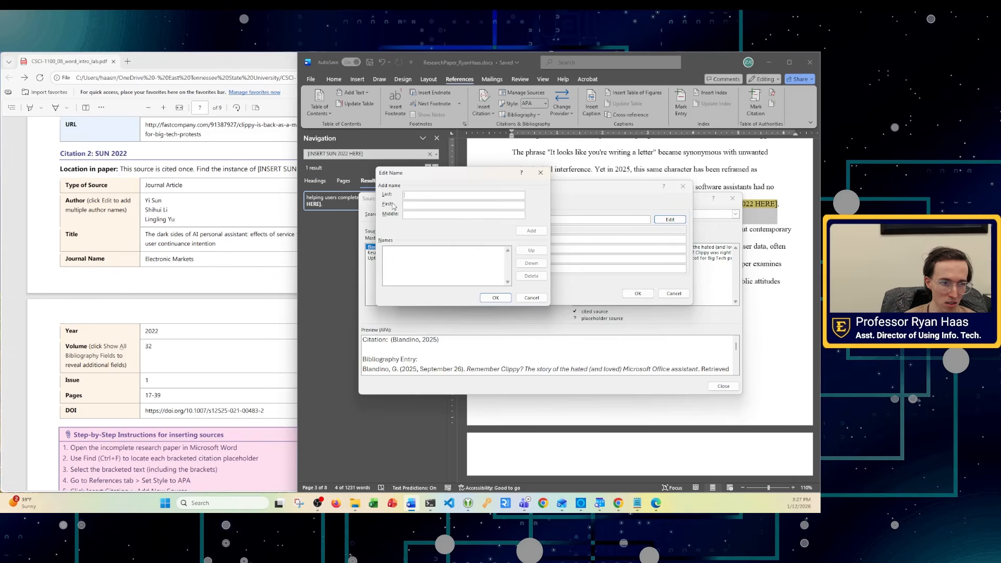
pyautogui.click(421, 194)
pyautogui.write('Sun')
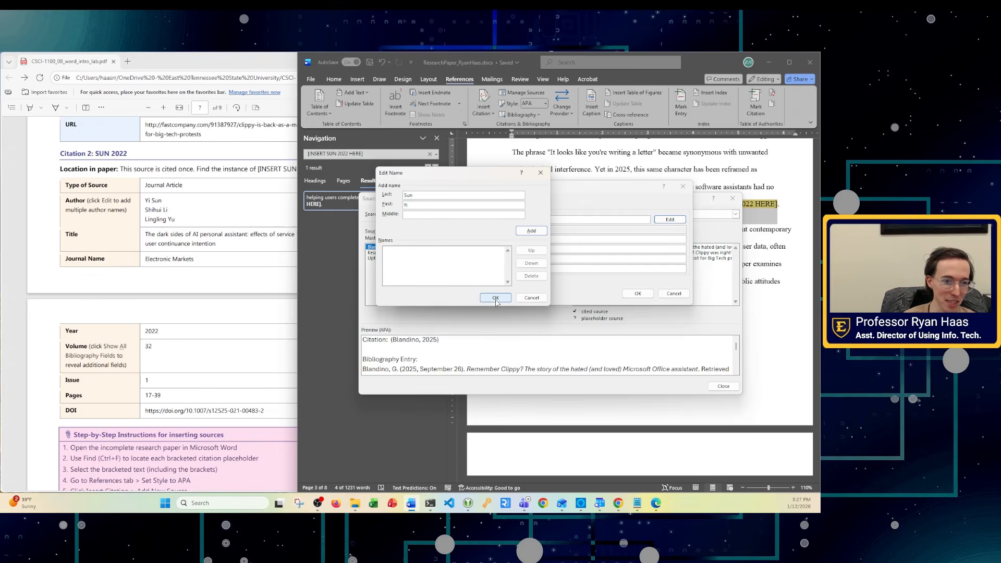
pyautogui.click(531, 230)
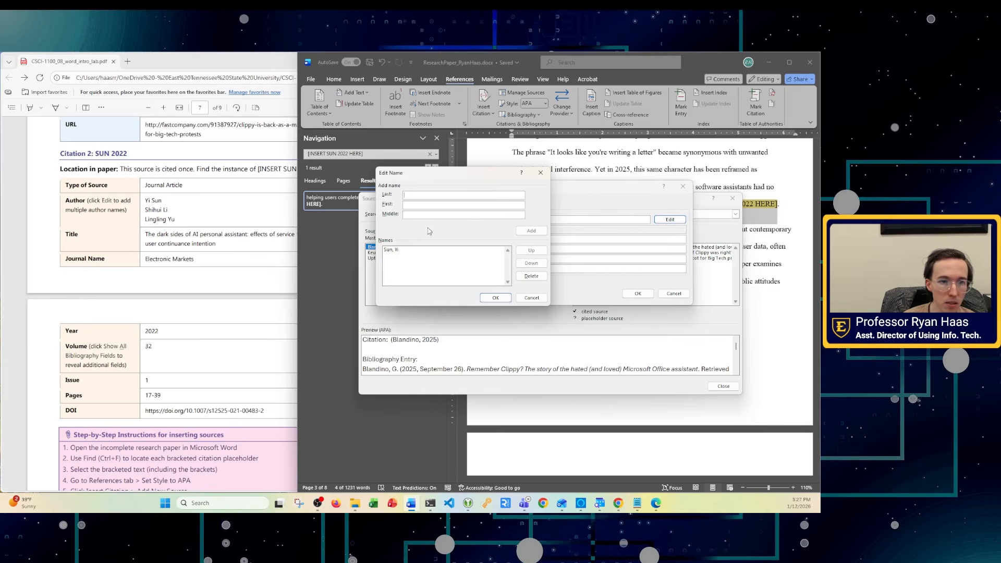
pyautogui.click(403, 258)
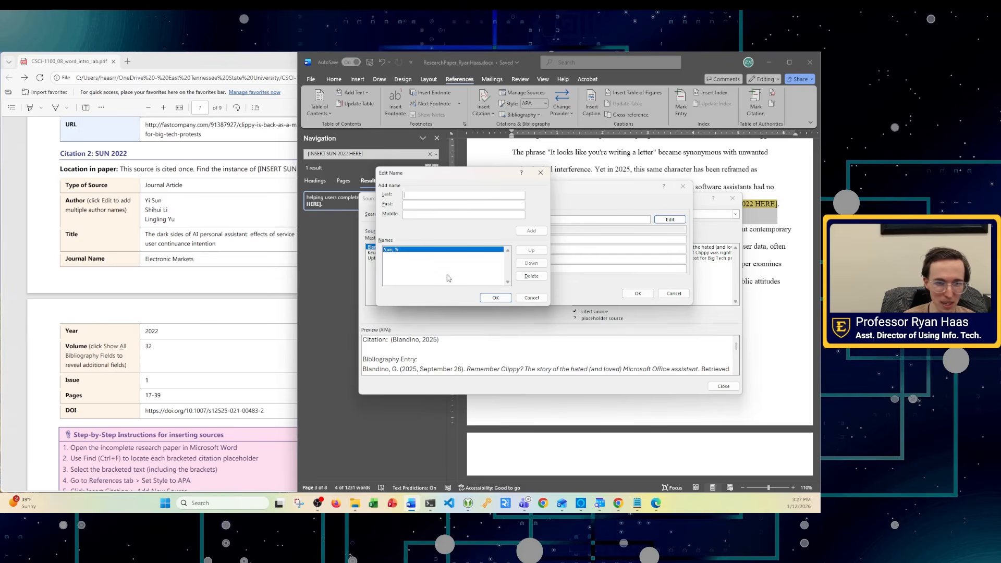
# - Confirm the author list, then add the second author's last name, correcting a mistyped letter
pyautogui.click(494, 298)
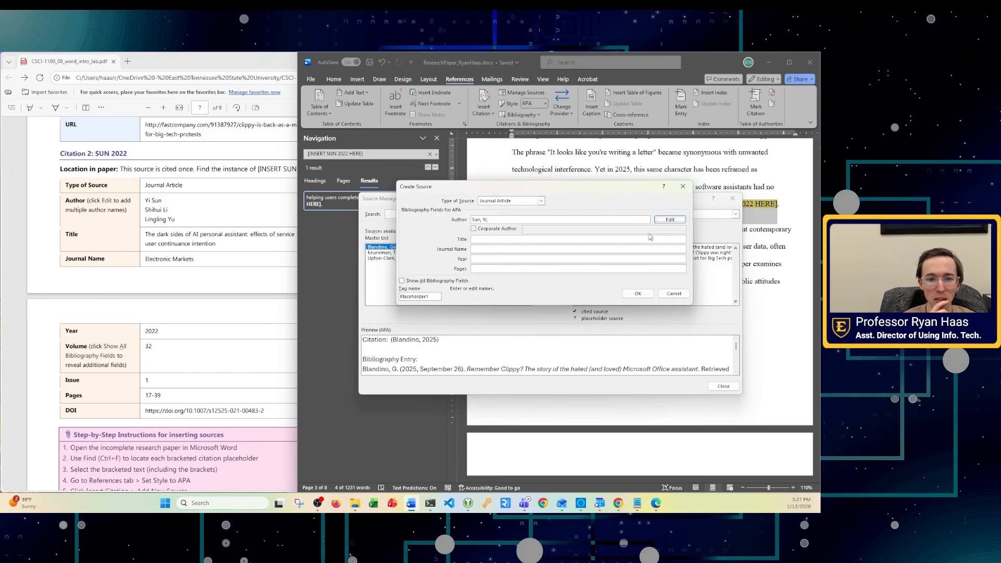
pyautogui.click(669, 220)
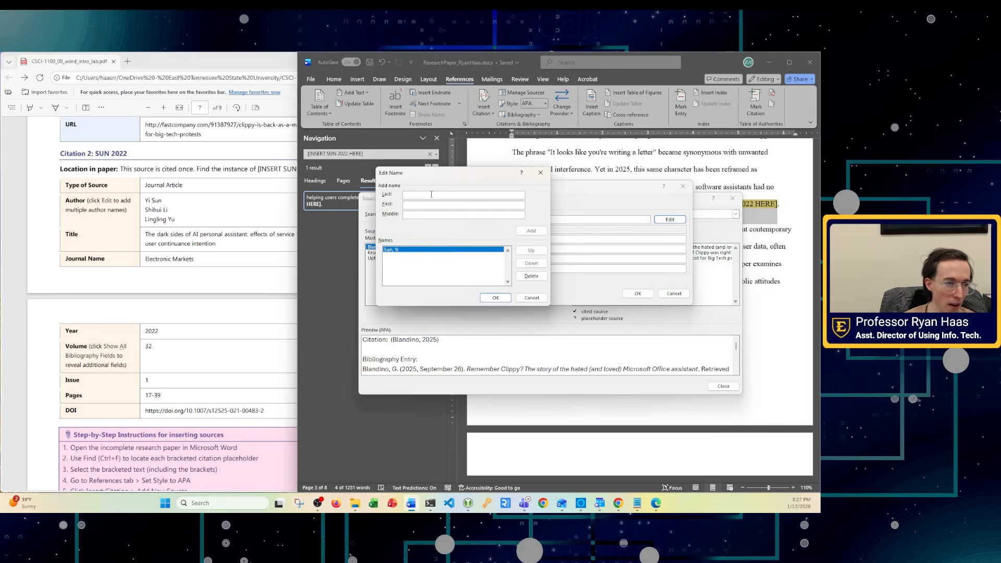
pyautogui.write('S')
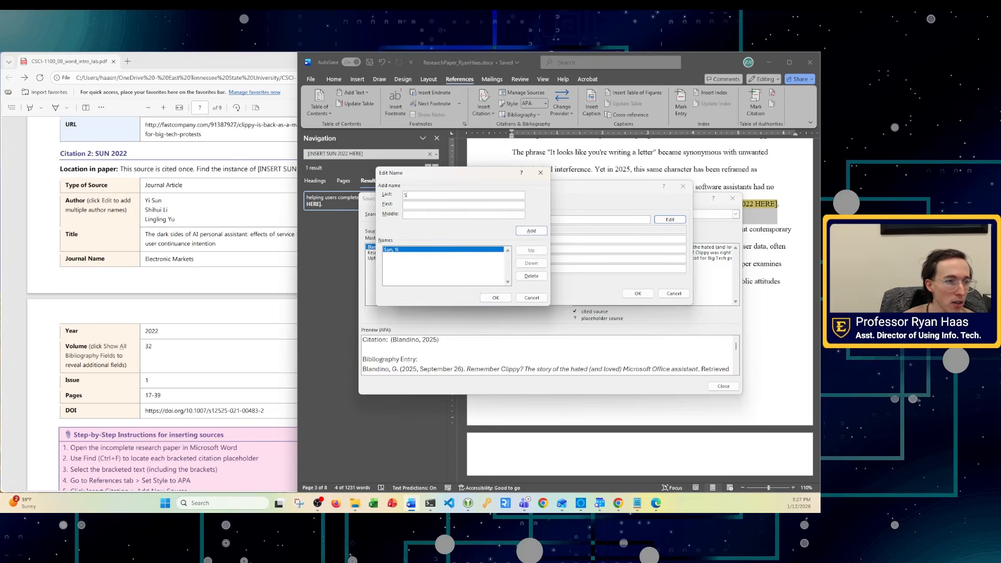
pyautogui.press('BackSpace')
pyautogui.press('BackSpace')
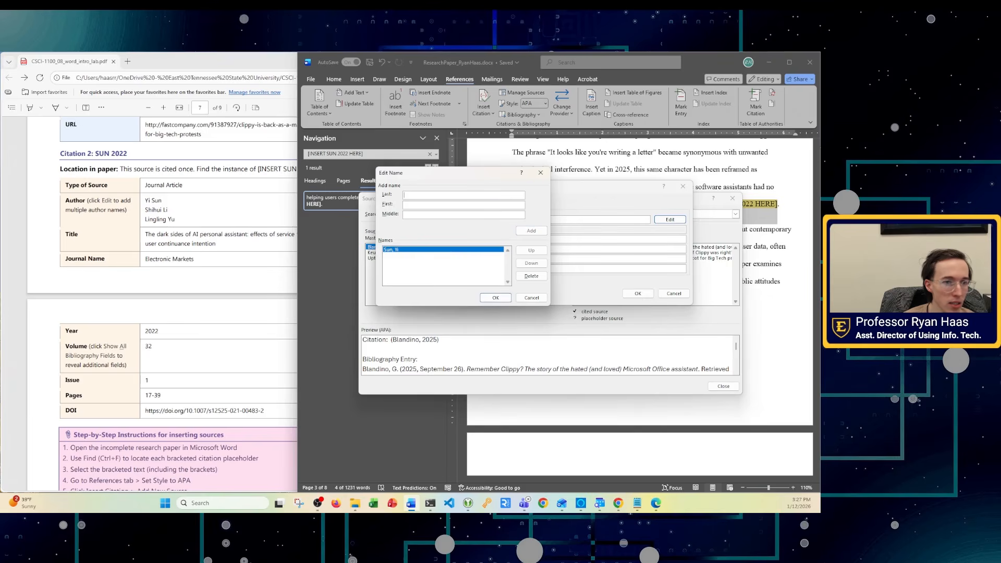
pyautogui.write('Li')
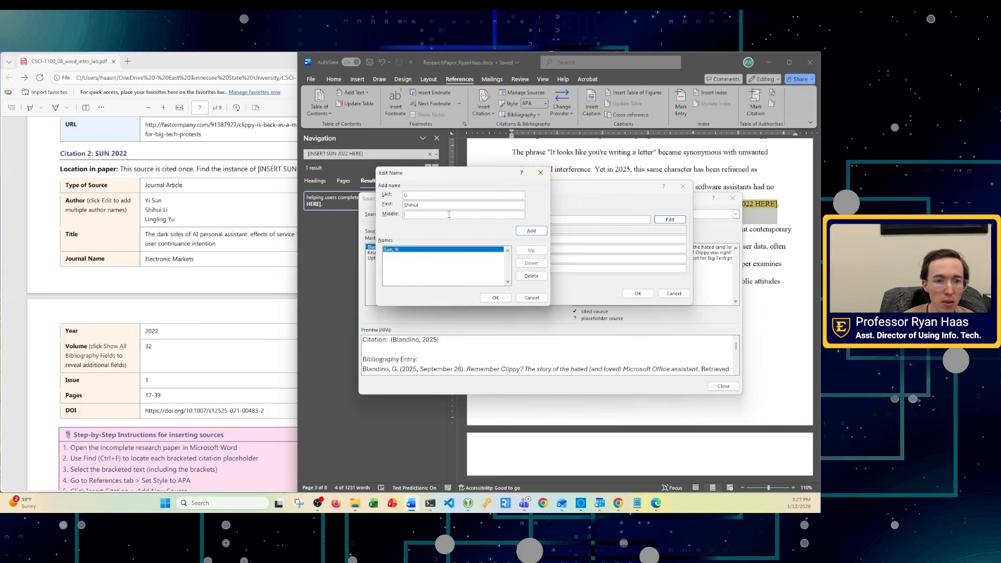
pyautogui.click(531, 231)
pyautogui.click(408, 255)
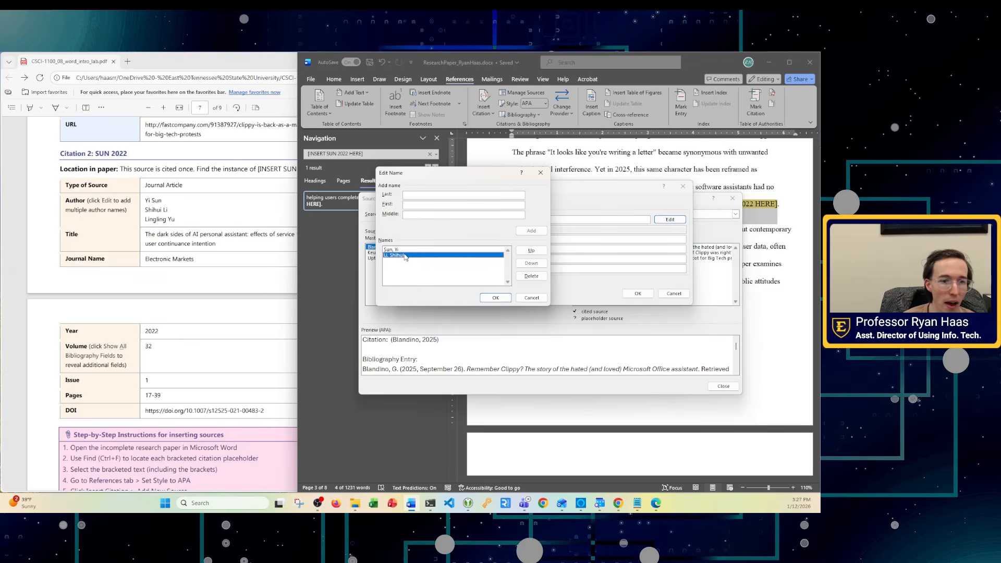
# - Add the third author's last name to the list and check the author order
pyautogui.click(422, 196)
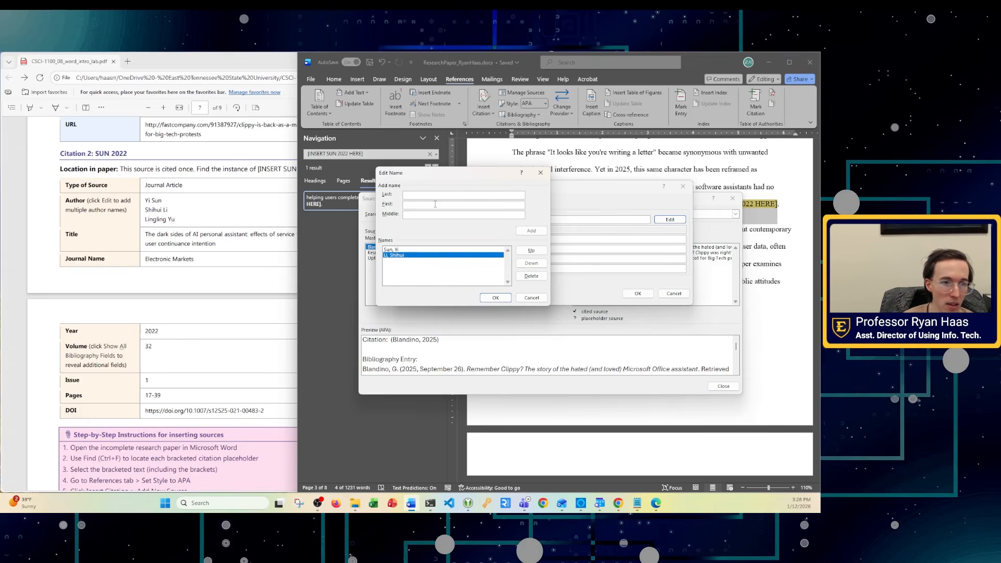
pyautogui.write('Yu')
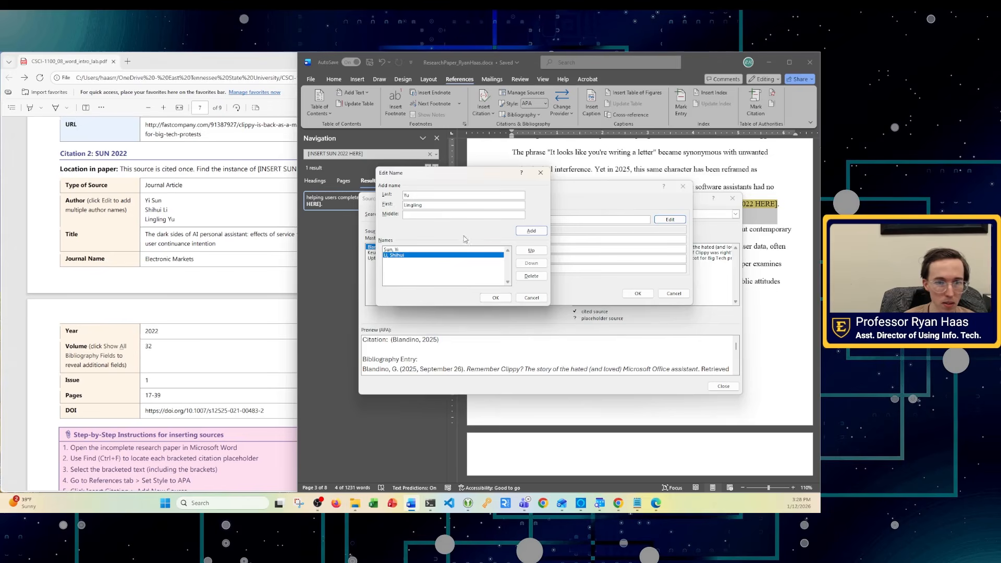
pyautogui.click(531, 231)
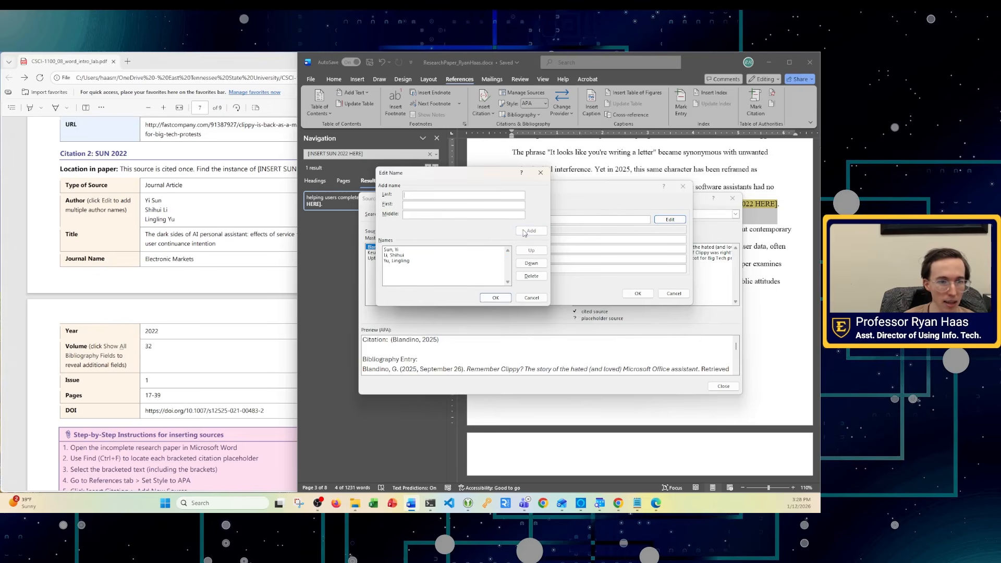
pyautogui.click(392, 251)
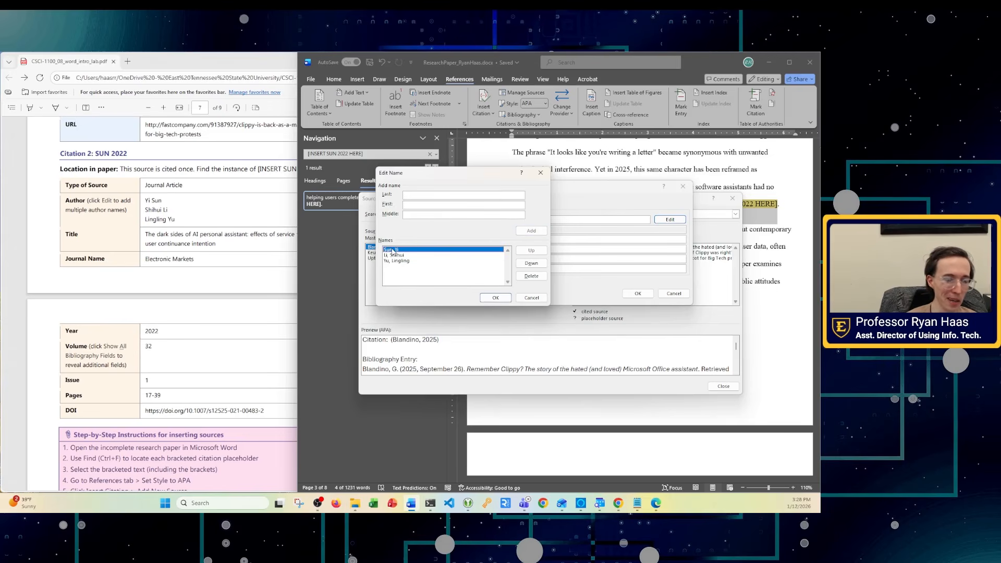
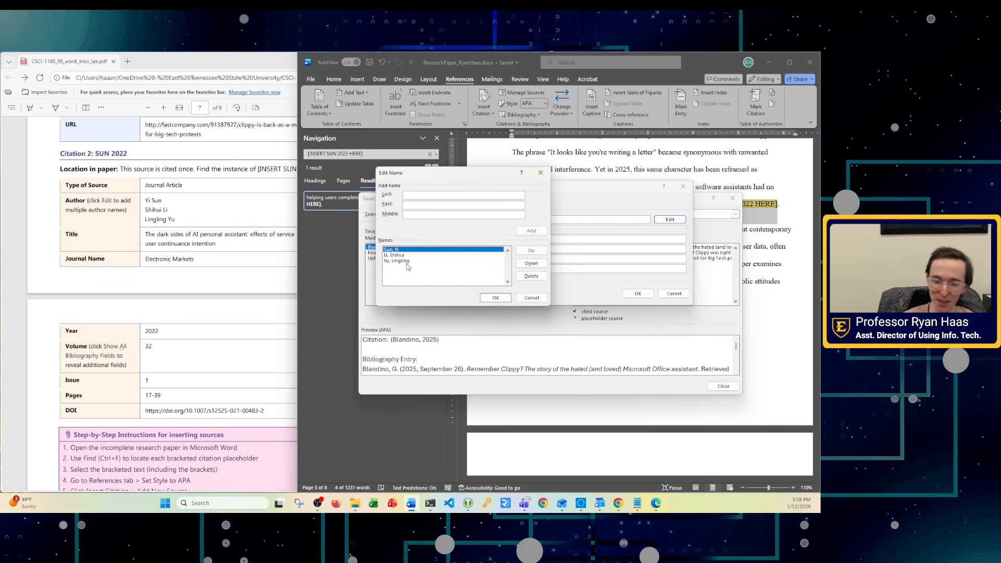
# - Confirm the three author names so they fill the new source's Author field
pyautogui.click(496, 301)
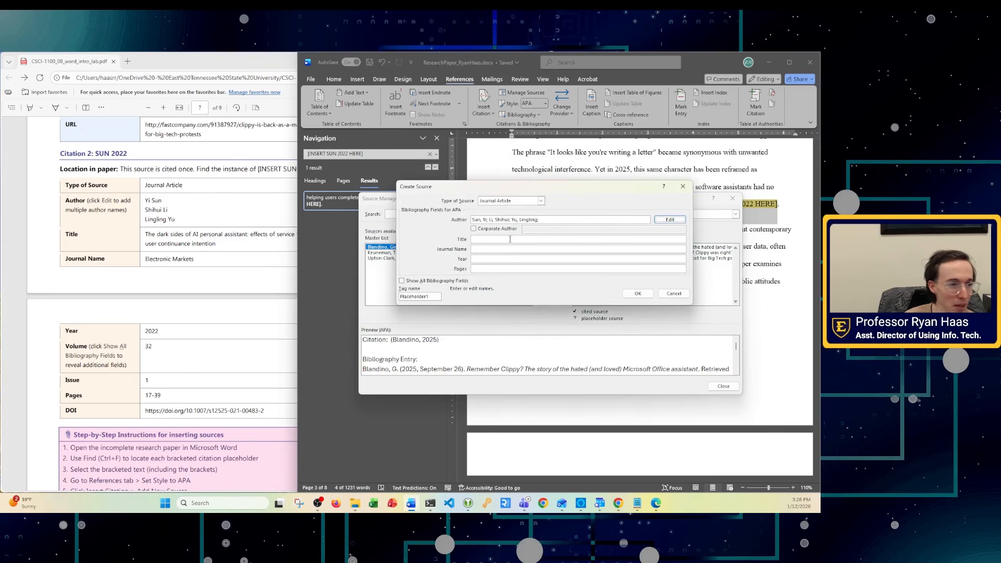
pyautogui.click(488, 240)
# - Copy the article title from the lab instructions into the Title field and enter journal name Electronic Markets
pyautogui.click(82, 228)
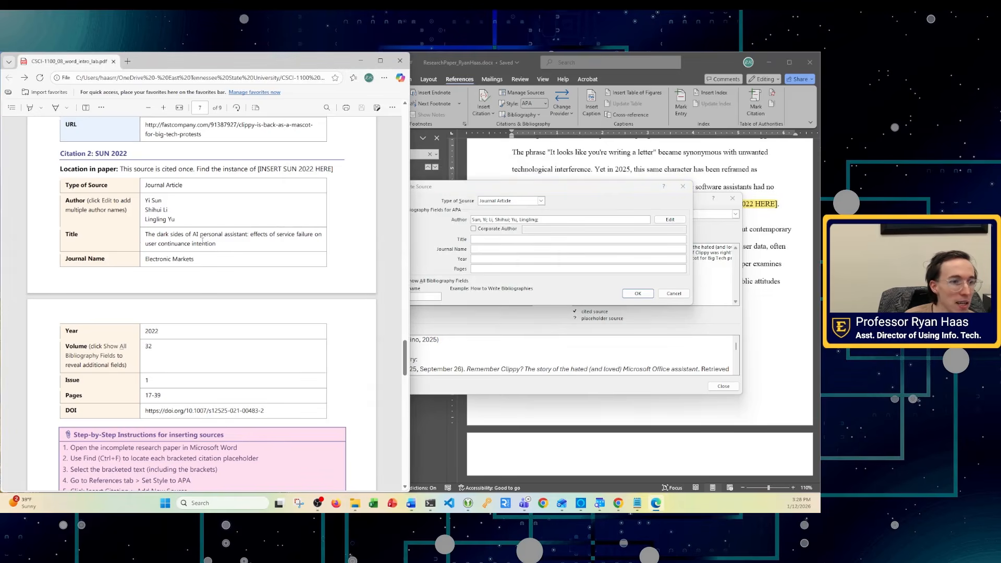
pyautogui.moveTo(145, 234); pyautogui.dragTo(217, 243)
pyautogui.hotkey('ctrl', 'c')
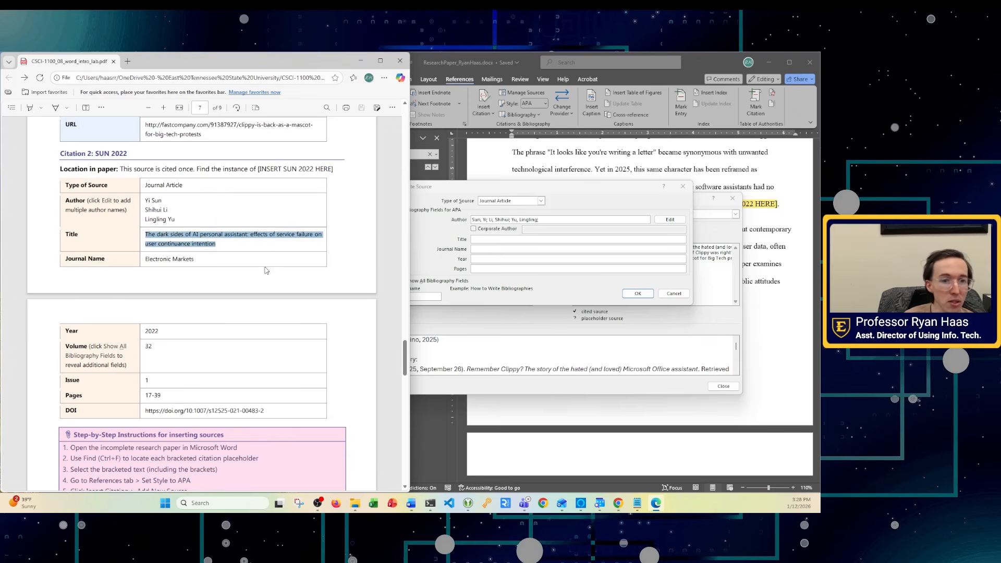
pyautogui.click(482, 239)
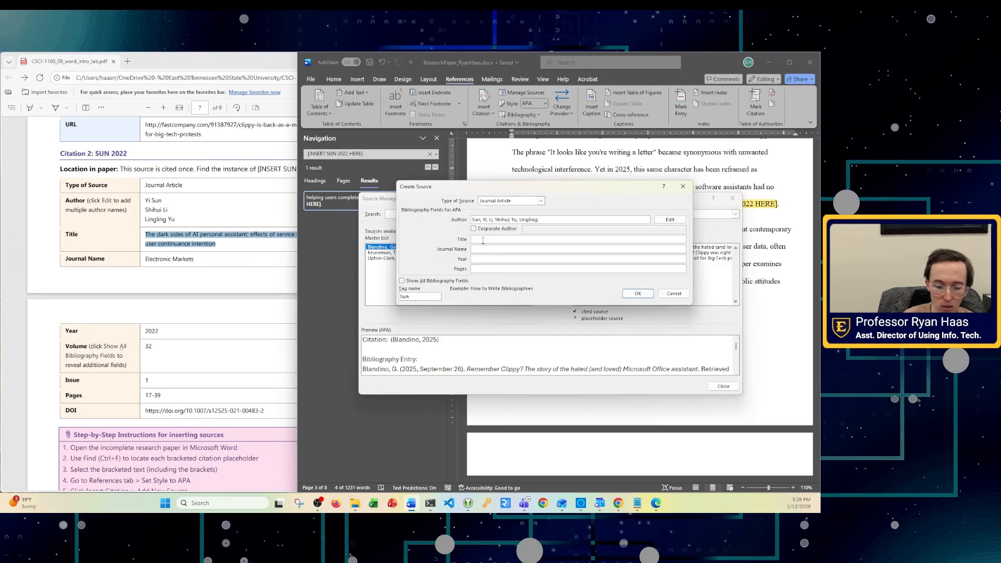
pyautogui.hotkey('ctrl', 'v')
pyautogui.click(194, 354)
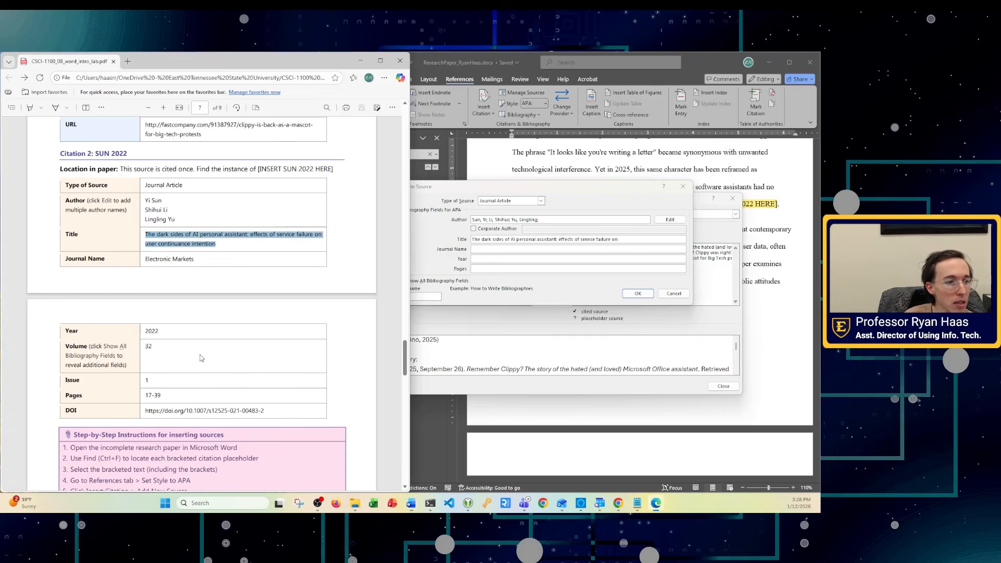
pyautogui.doubleClick(151, 331)
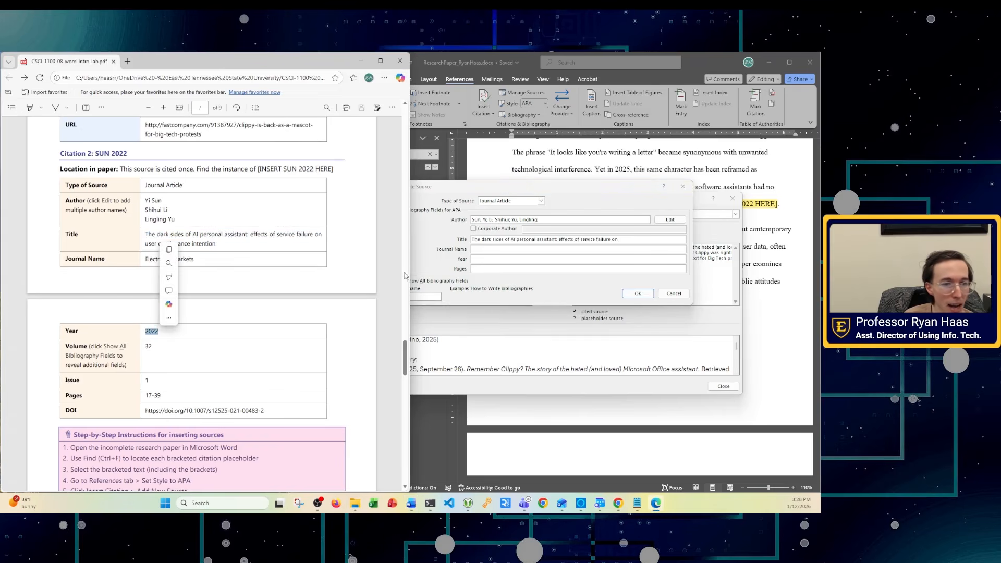
pyautogui.click(487, 248)
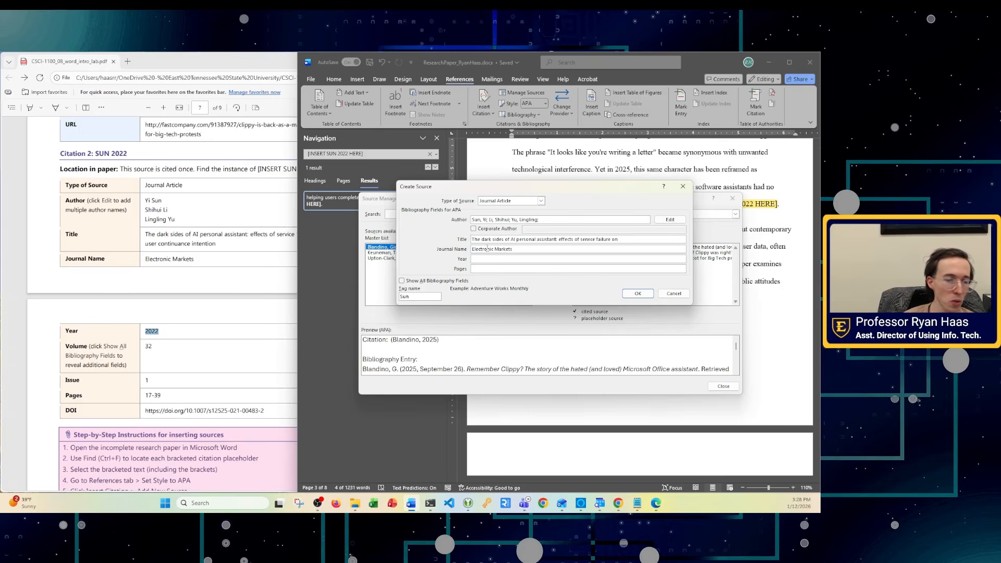
# - Show all bibliography fields and enter Year 2022, Pages 17-39, Volume 32 and Issue 1
pyautogui.click(401, 281)
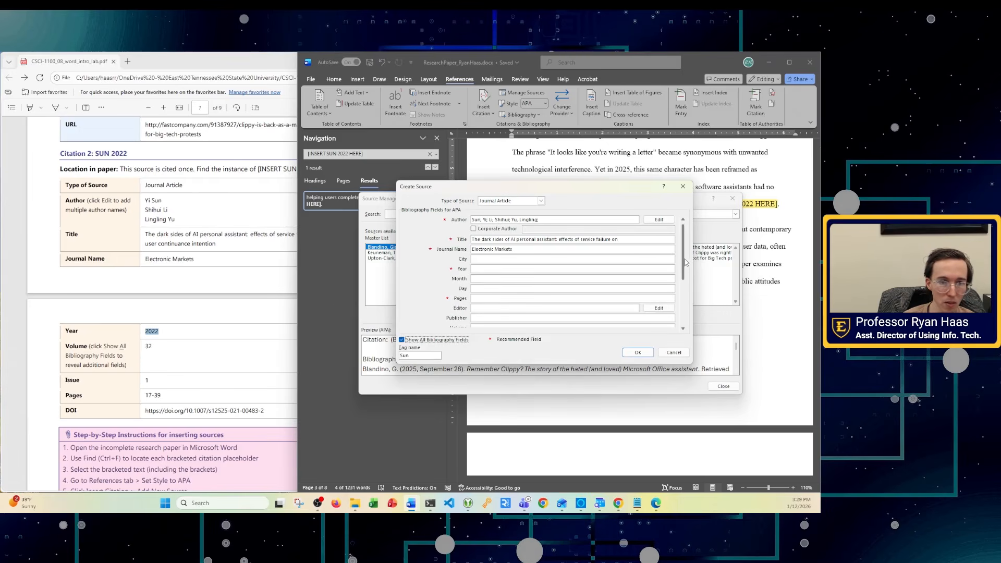
pyautogui.scroll(-1, 684, 269)
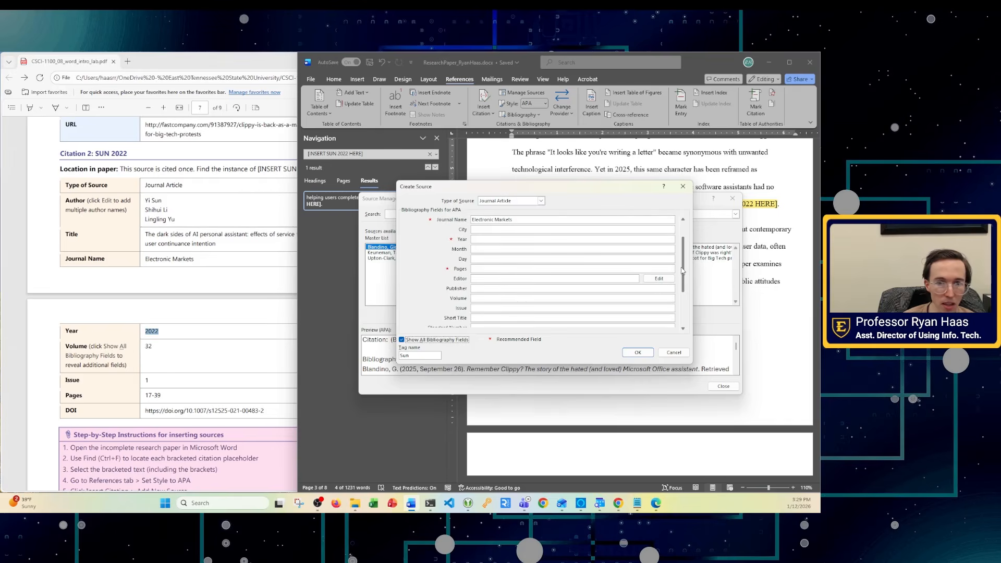
pyautogui.scroll(1, 684, 256)
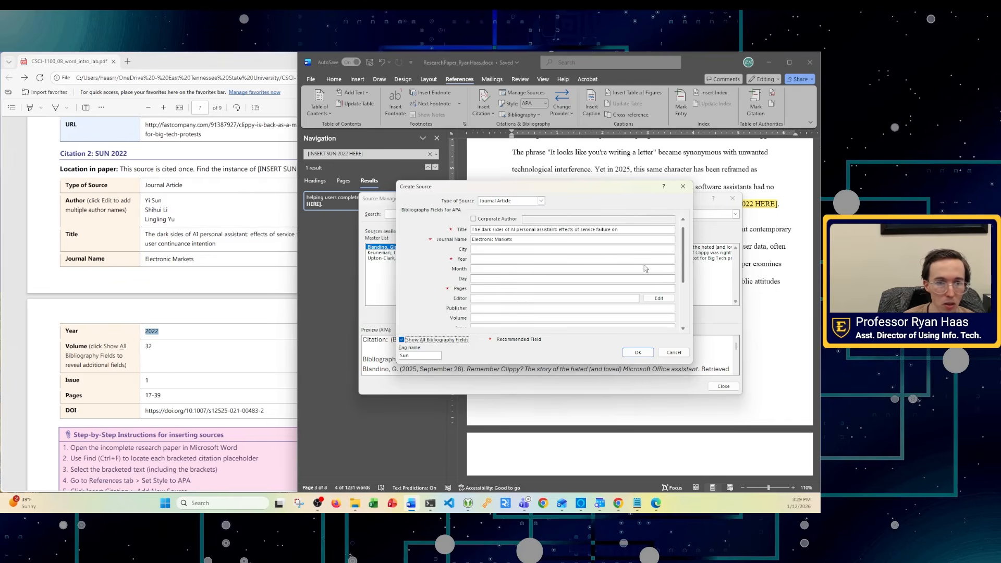
pyautogui.click(495, 269)
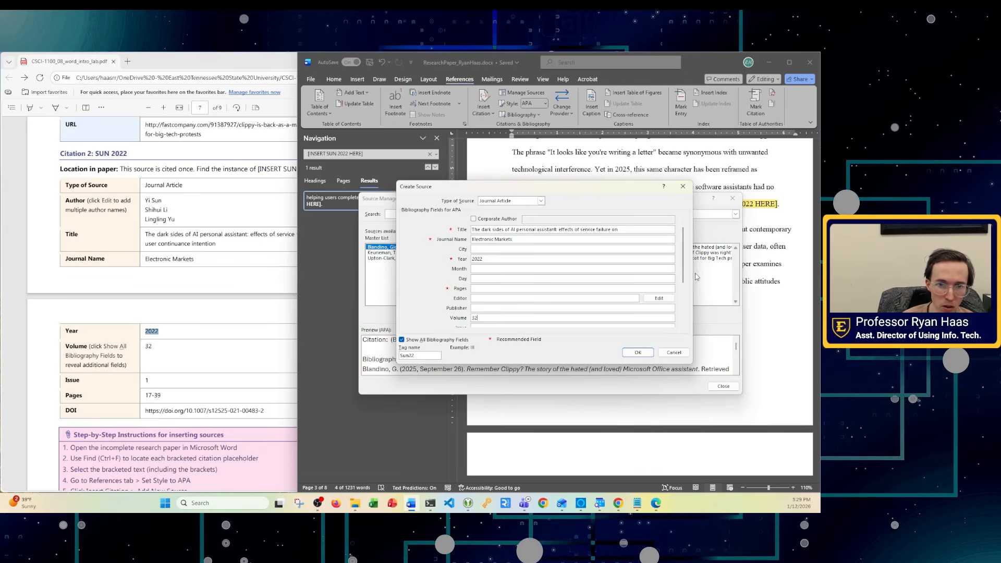
pyautogui.scroll(-1, 682, 261)
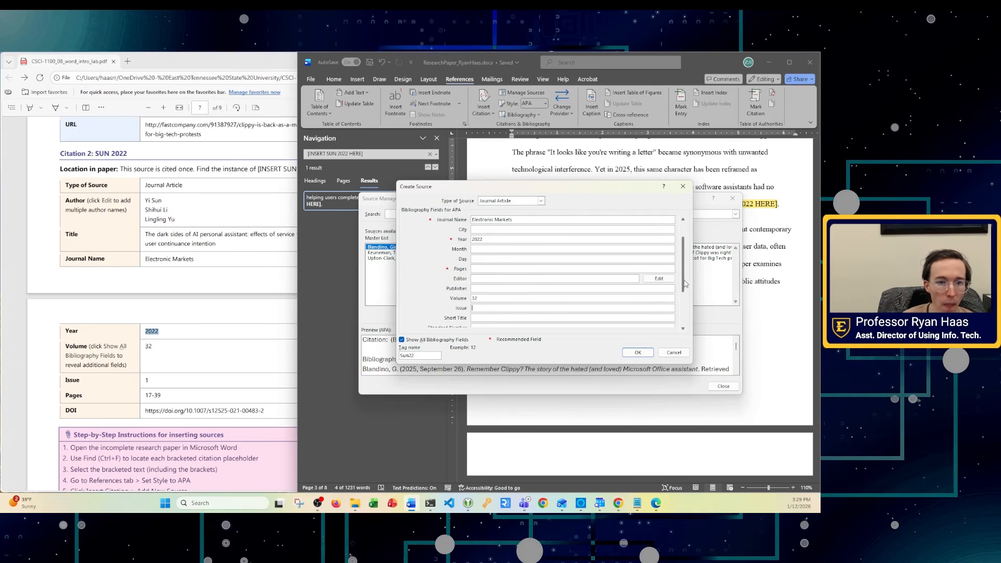
pyautogui.click(483, 307)
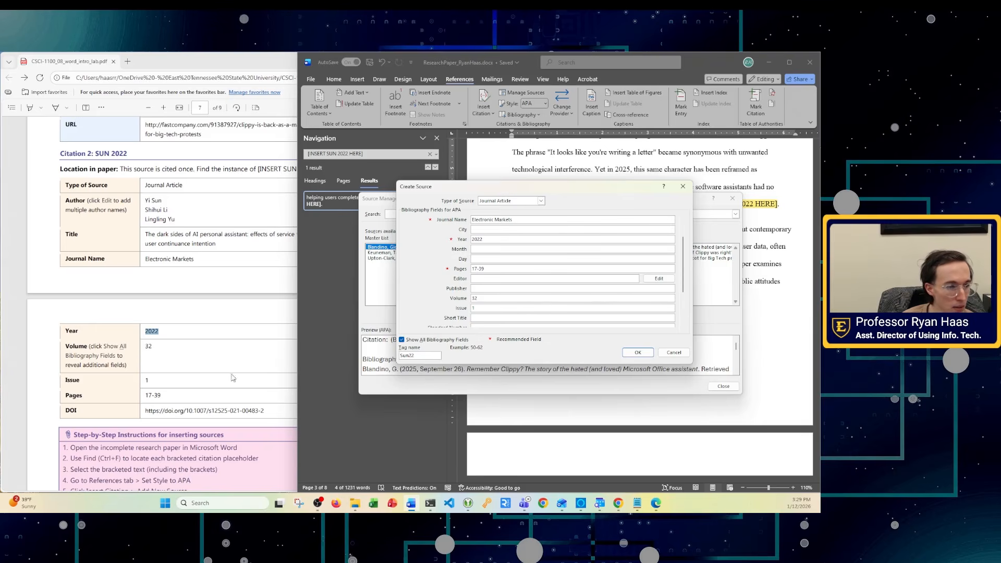
# - Open the article's DOI link from the lab instructions and copy the Springer page's web address
pyautogui.click(183, 415)
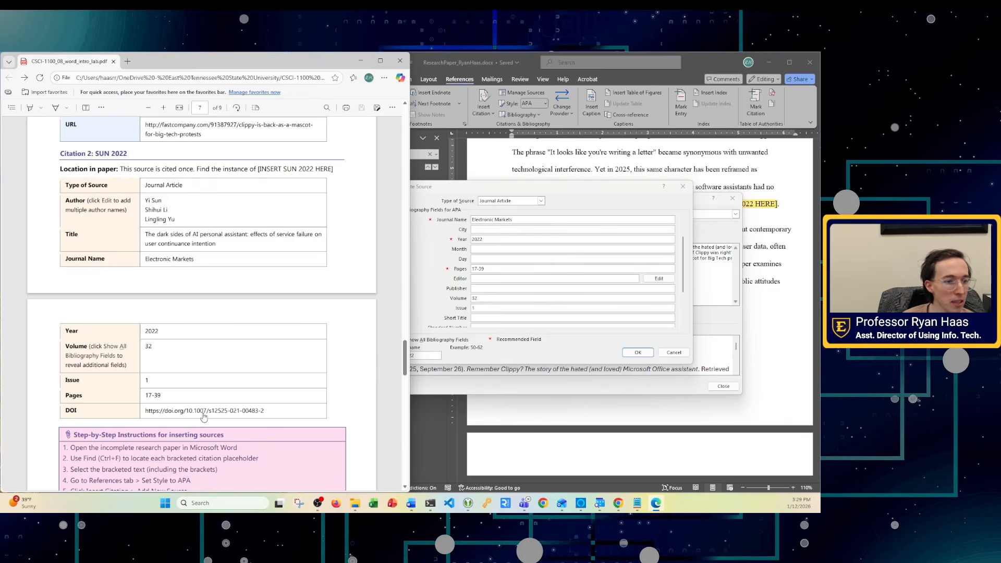
pyautogui.rightClick(203, 416)
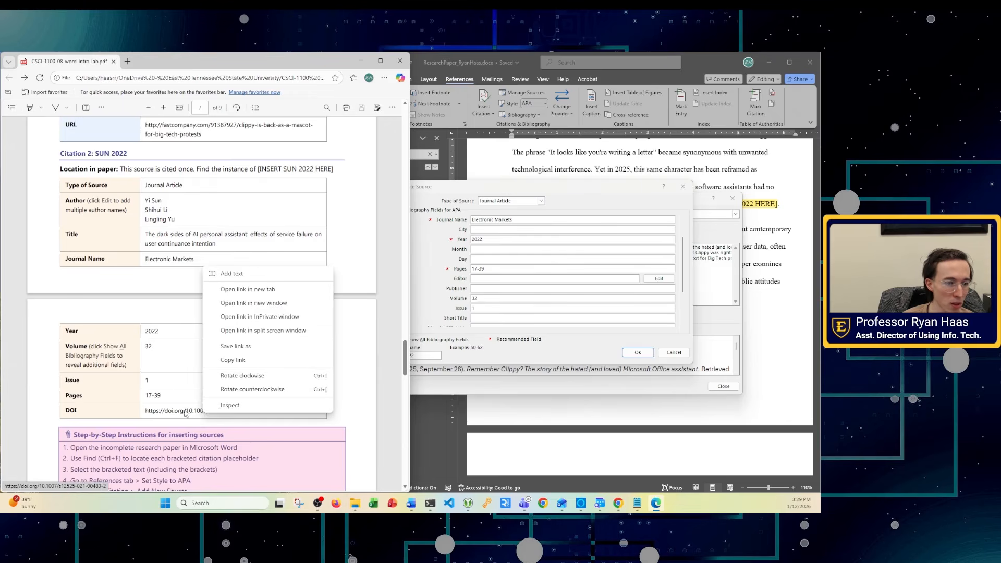
pyautogui.click(185, 413)
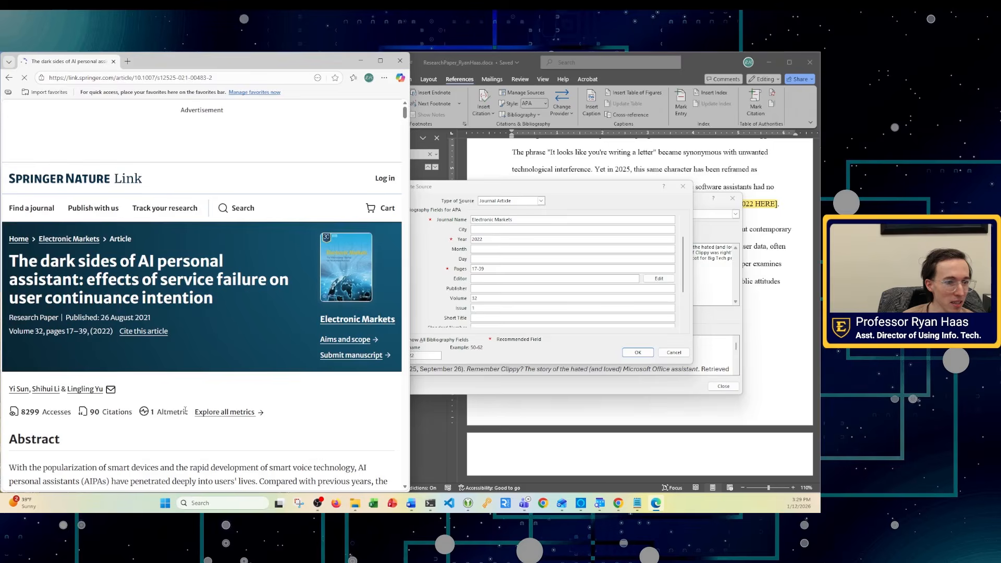
pyautogui.scroll(-6, 201, 379)
pyautogui.scroll(-5, 201, 378)
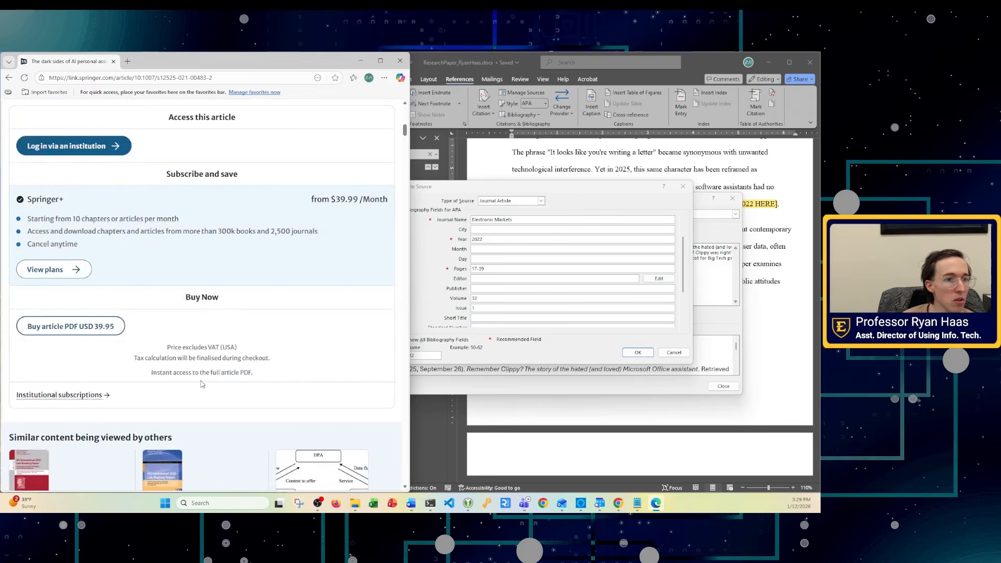
pyautogui.scroll(10, 202, 381)
pyautogui.scroll(-5, 203, 384)
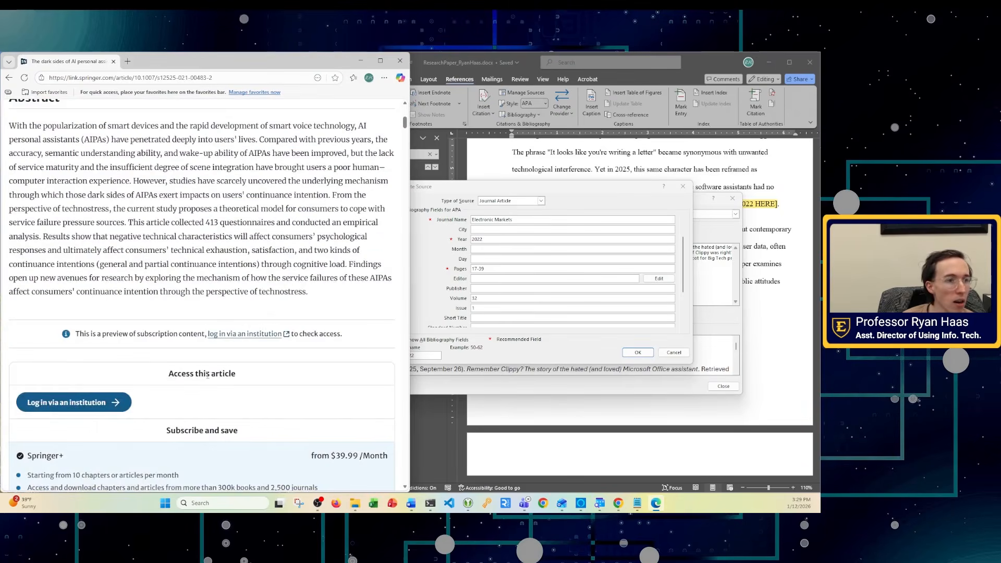
pyautogui.click(161, 81)
pyautogui.hotkey('ctrl', 'c')
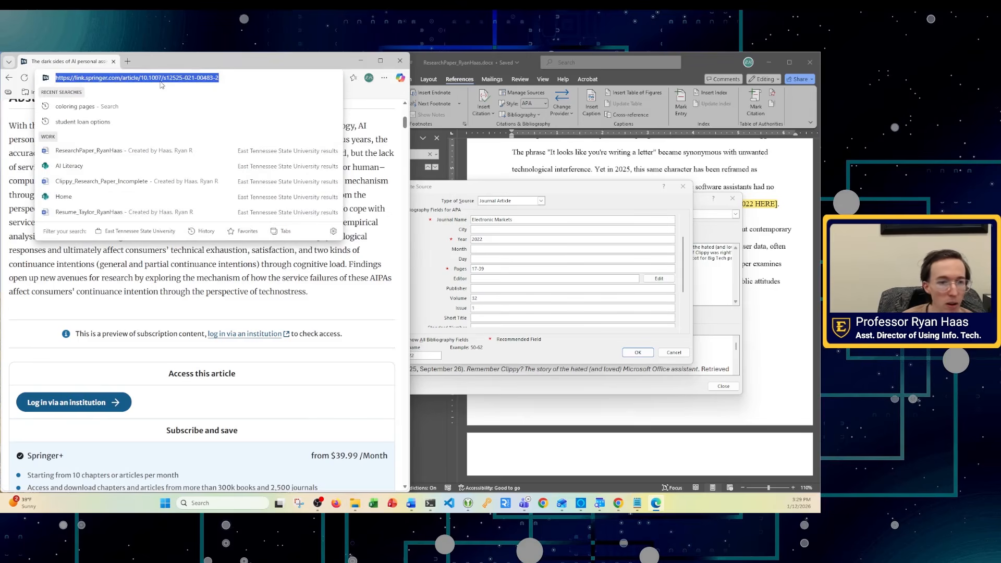
pyautogui.scroll(-1, 291, 336)
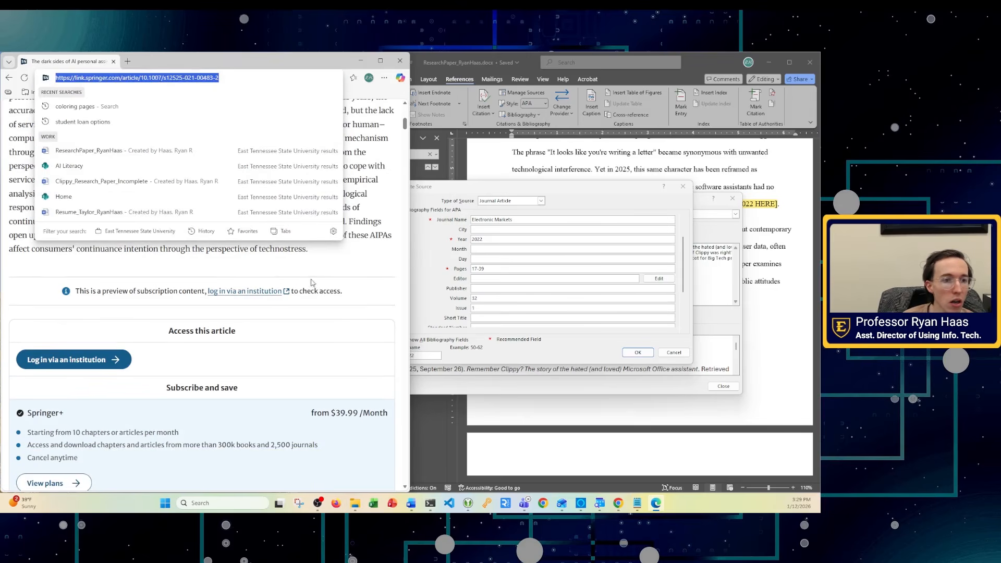
pyautogui.moveTo(686, 259); pyautogui.dragTo(685, 287)
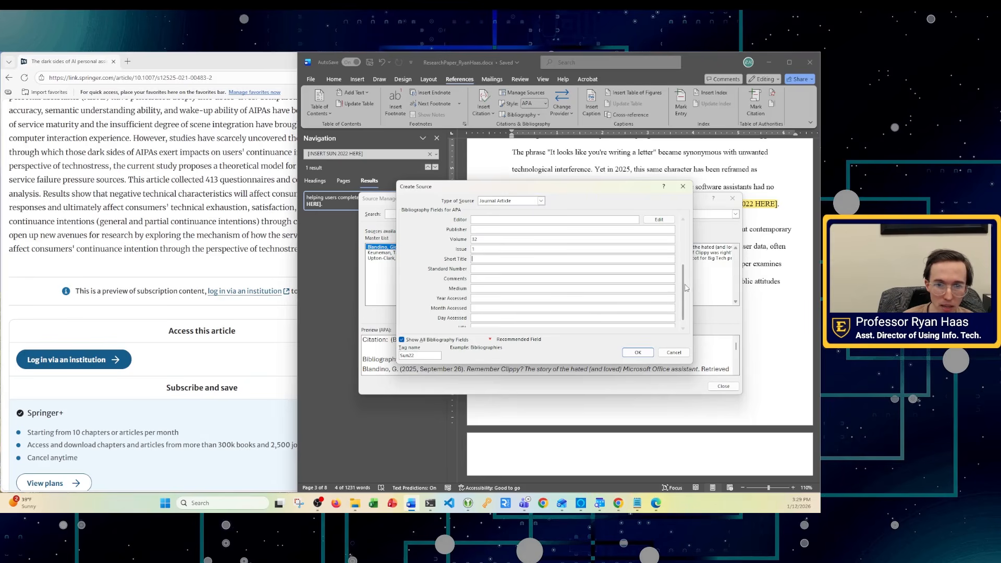
# - Paste the Springer URL as the DOI, save the 2022 source and close the Source Manager
pyautogui.moveTo(683, 307); pyautogui.dragTo(682, 311)
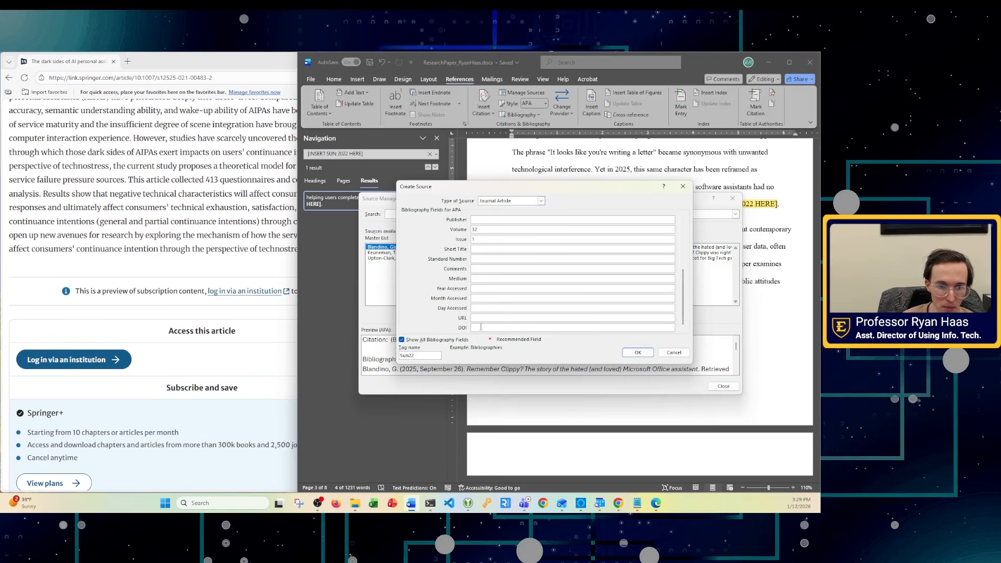
pyautogui.click(483, 326)
pyautogui.hotkey('ctrl', 'v')
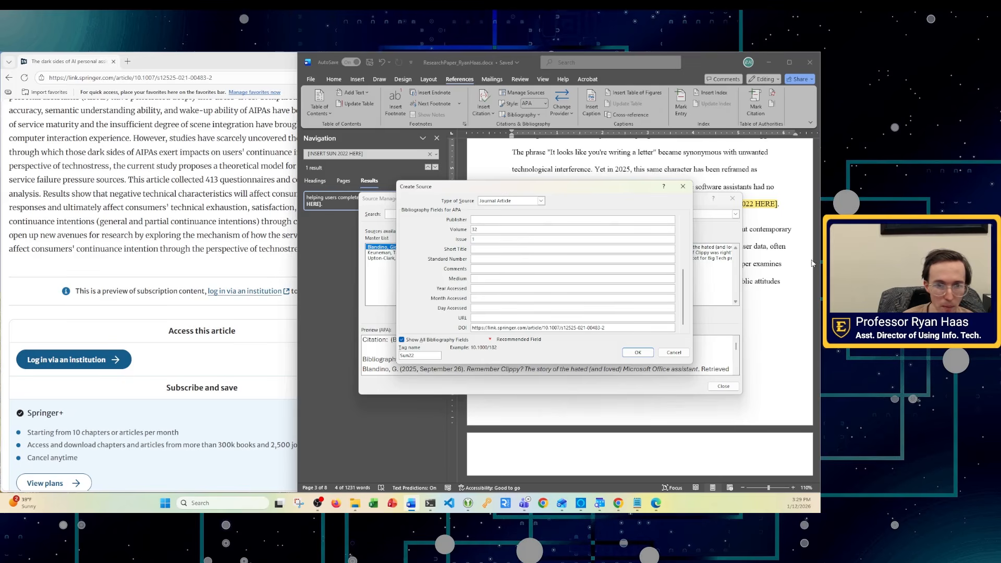
pyautogui.moveTo(683, 297); pyautogui.dragTo(684, 249)
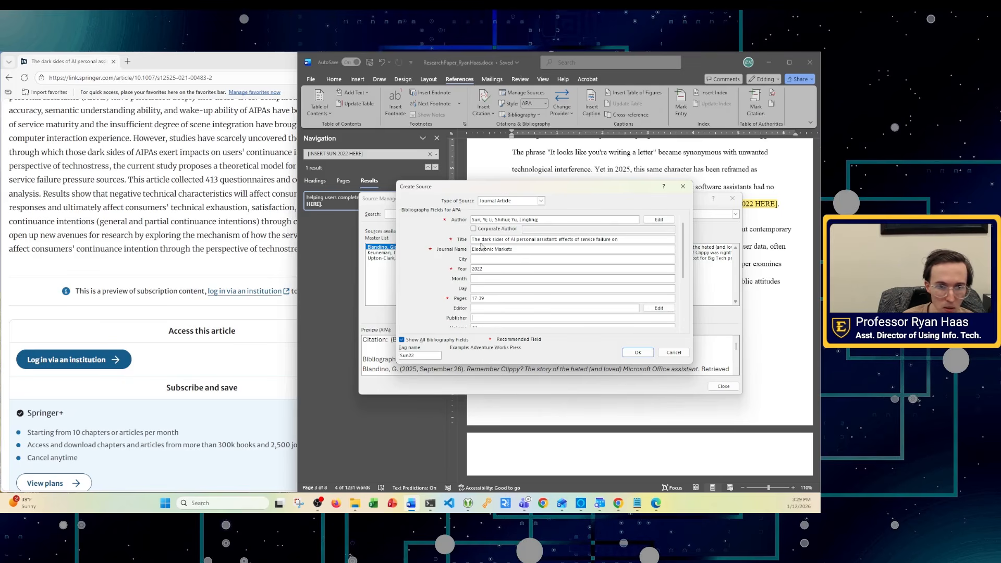
pyautogui.click(637, 353)
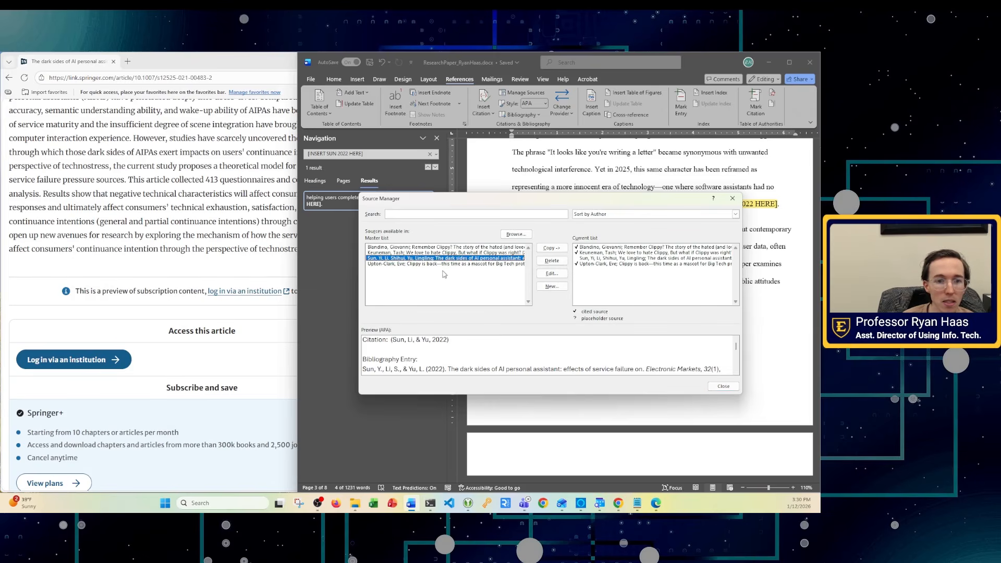
pyautogui.click(722, 386)
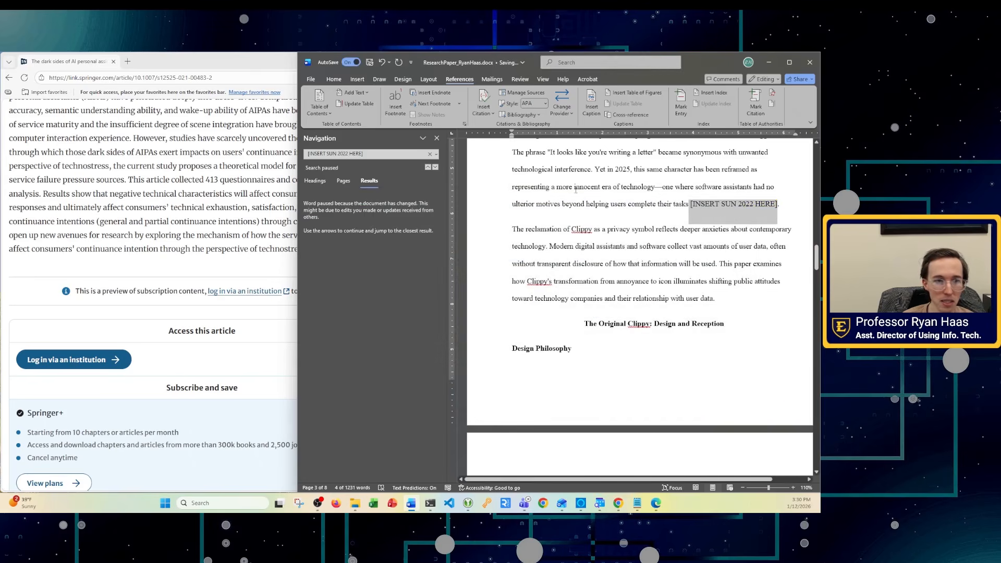
# - Select the [INSERT SUN 2022 HERE] placeholder and insert the 2022 Electronic Markets citation there
pyautogui.click(383, 153)
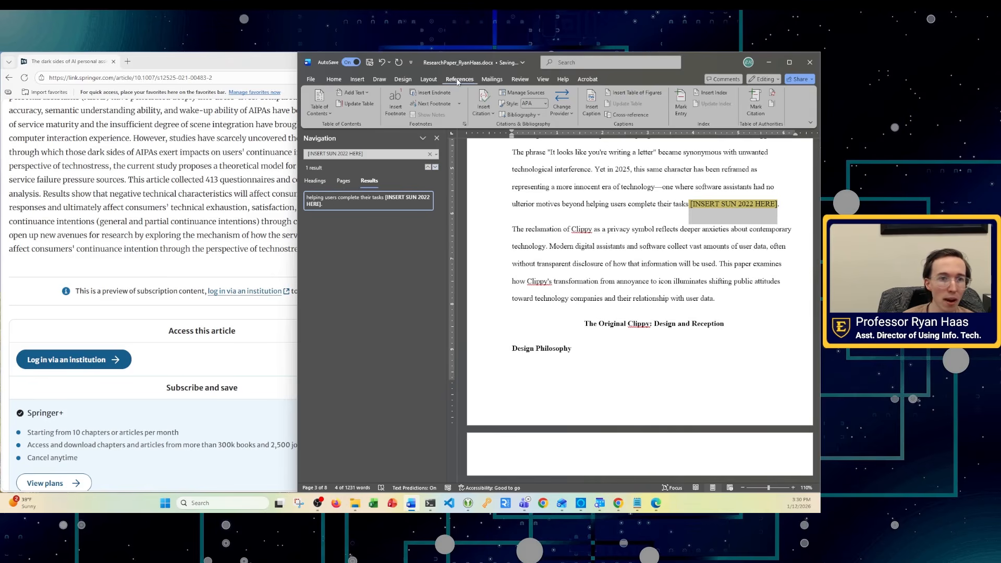
pyautogui.click(486, 106)
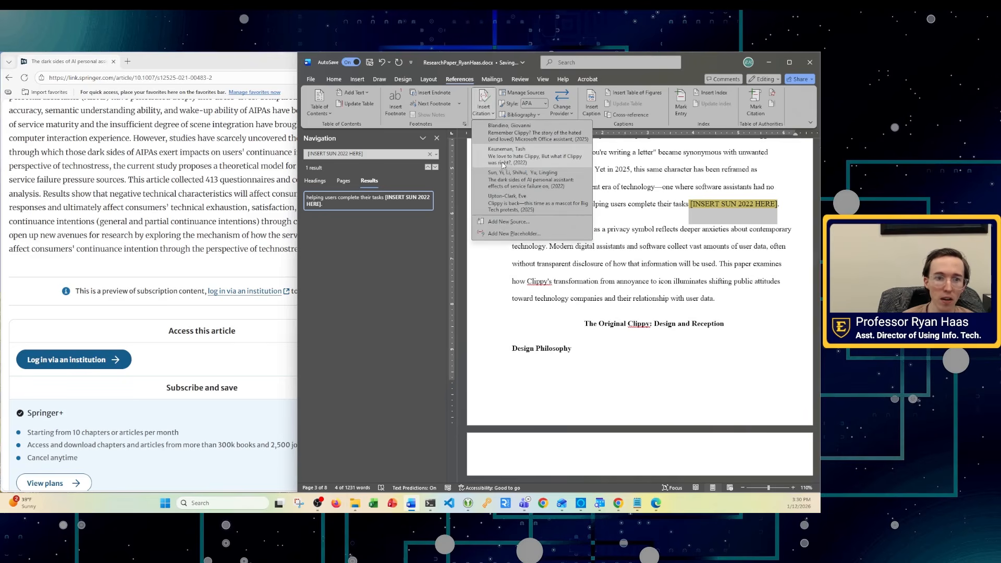
pyautogui.click(509, 181)
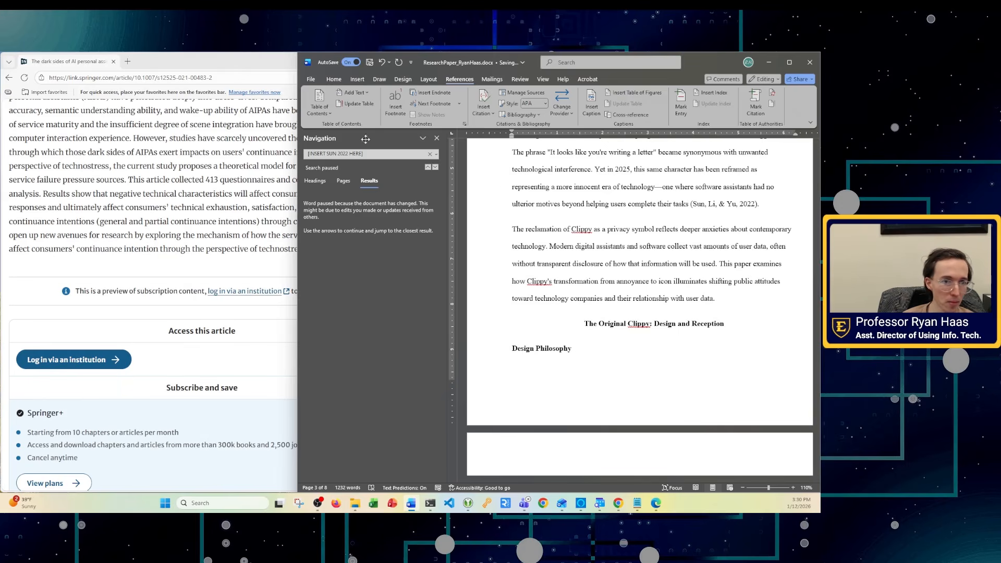
# - Copy the Springer article's address from Edge and open a new InPrivate window
pyautogui.scroll(8, 116, 233)
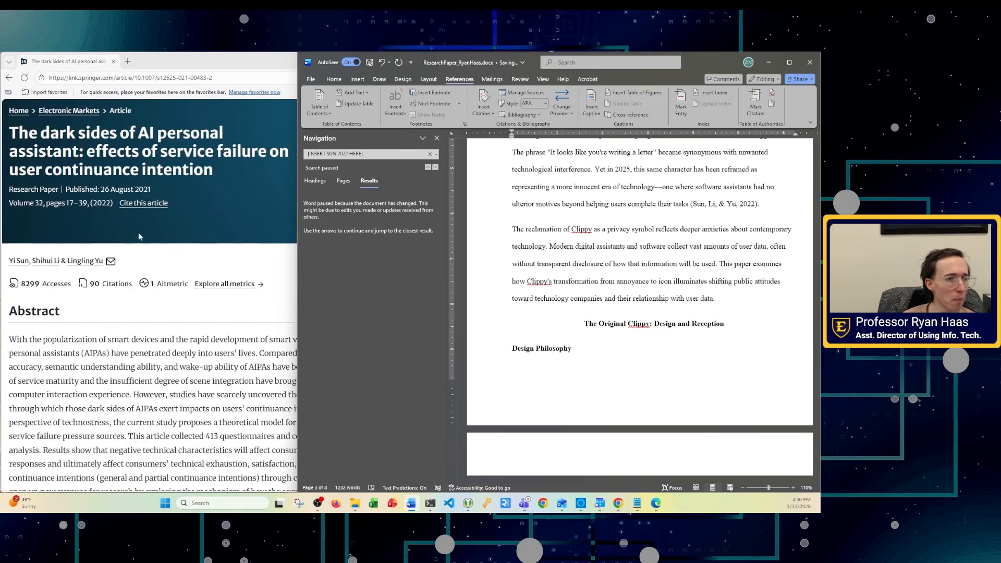
pyautogui.scroll(-15, 127, 318)
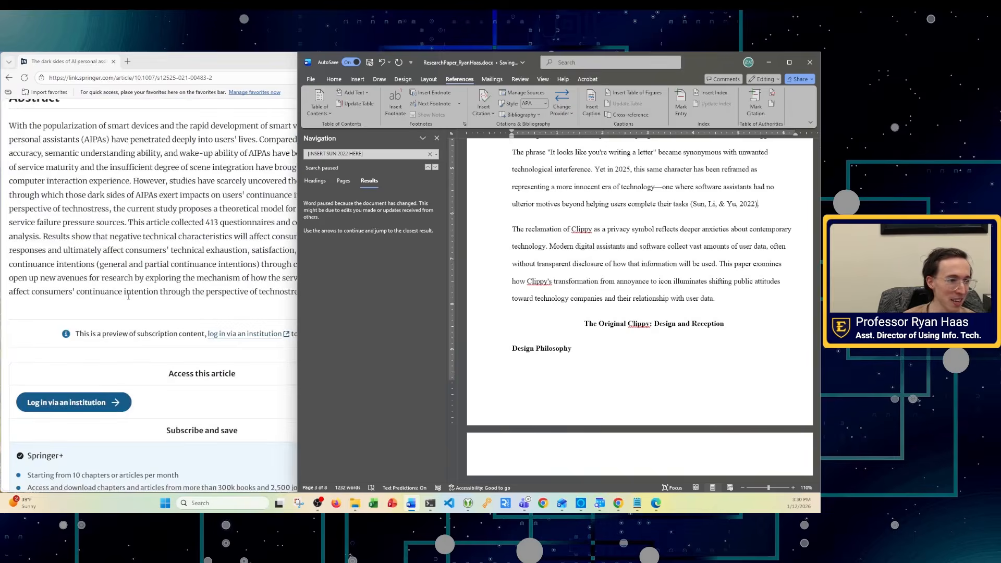
pyautogui.scroll(8, 135, 273)
pyautogui.scroll(5, 135, 273)
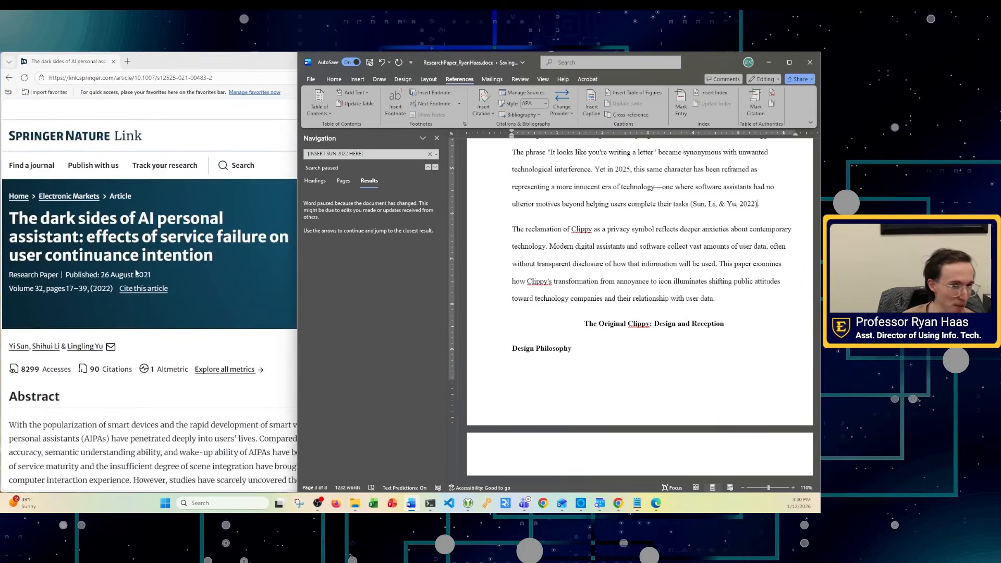
pyautogui.click(162, 108)
pyautogui.click(206, 79)
pyautogui.hotkey('ctrl', 'c')
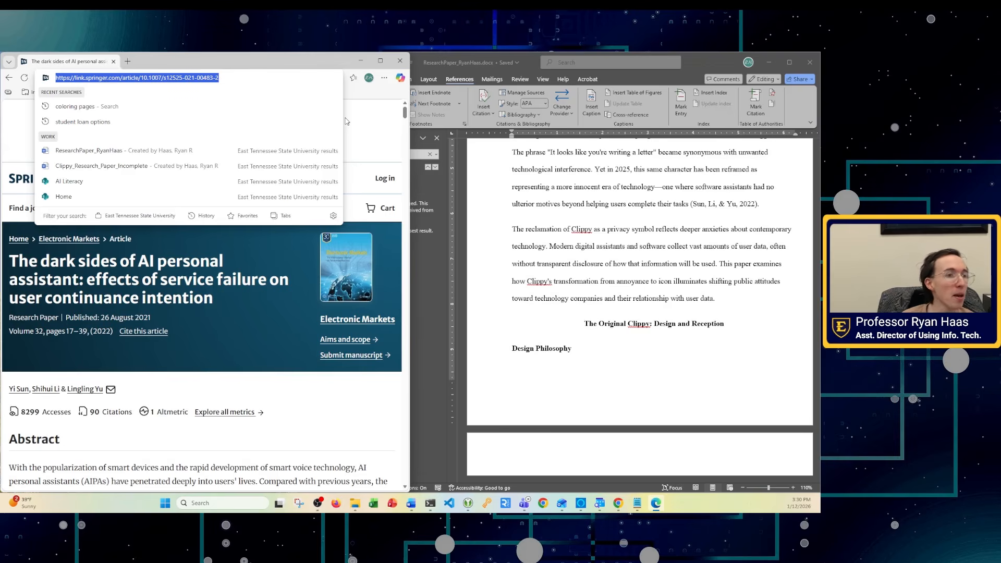
pyautogui.hotkey('ctrl', 'shift', 'n')
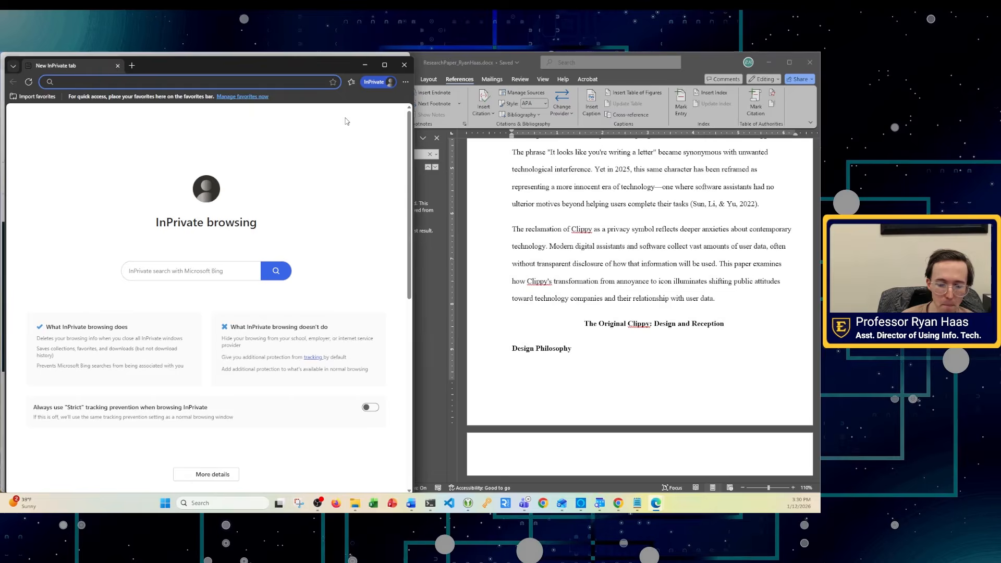
# - Search for sci-hub in the InPrivate window and open the Sci-Hub site
pyautogui.write('sci0-')
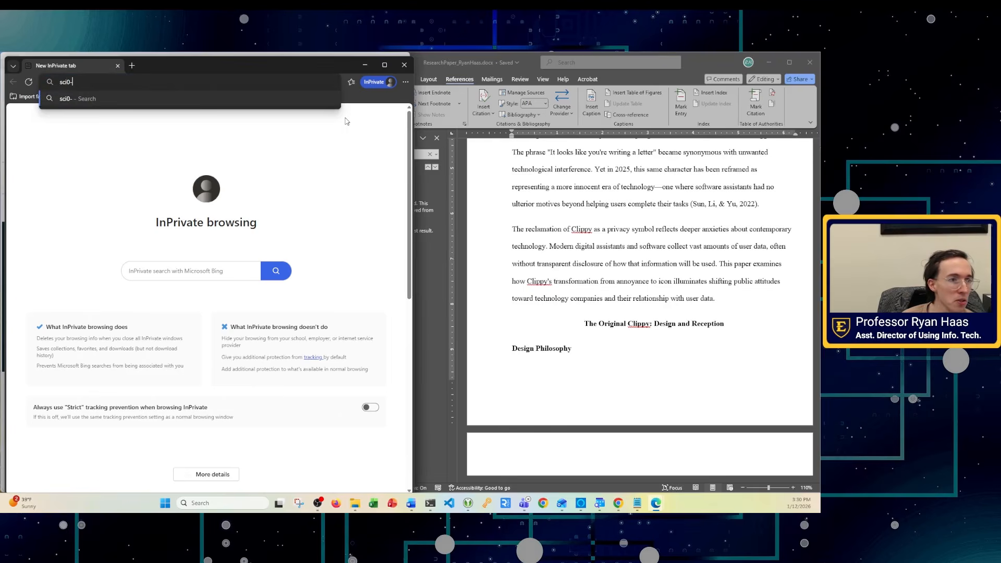
pyautogui.press('BackSpace')
pyautogui.press('BackSpace')
pyautogui.write('-')
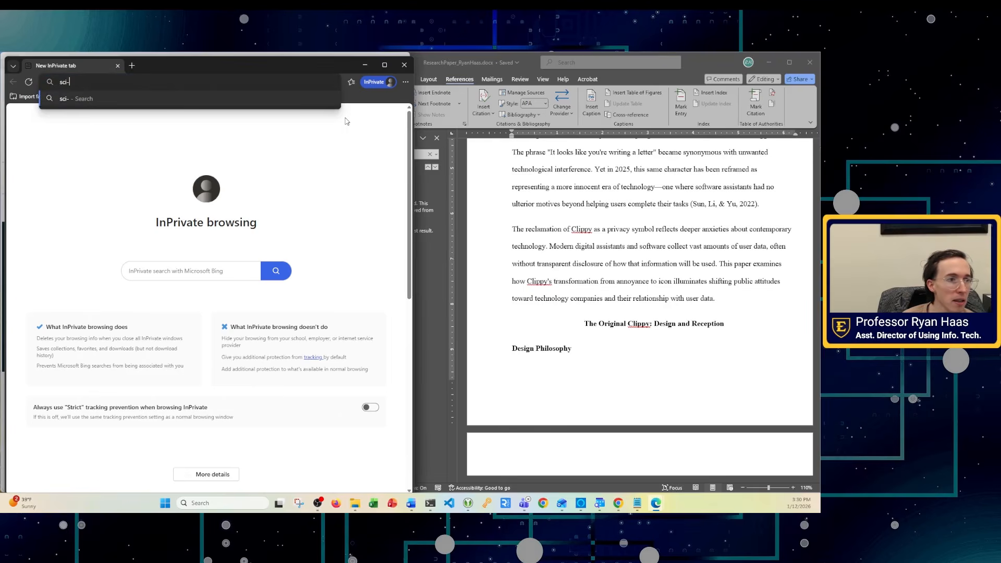
pyautogui.write('hub')
pyautogui.press('Return')
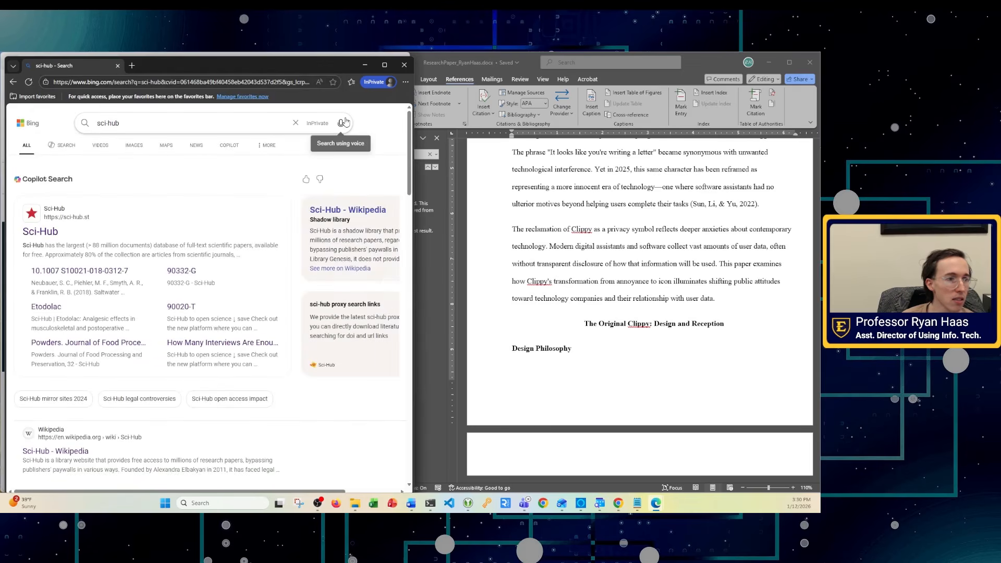
pyautogui.click(42, 233)
# - Look up the Springer URL on Sci-Hub, view the article PDF, then close the private window
pyautogui.scroll(-5, 228, 312)
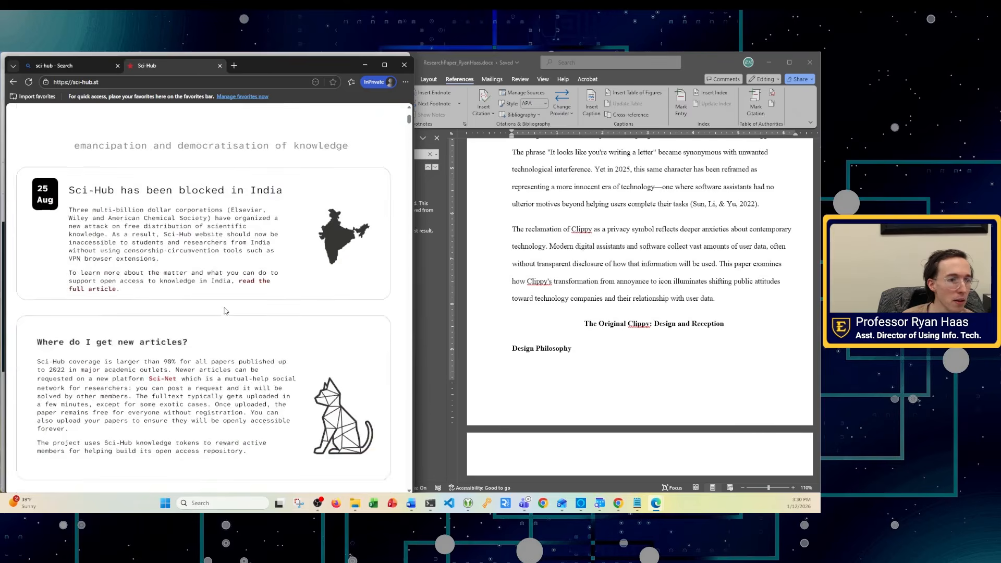
pyautogui.scroll(4, 224, 325)
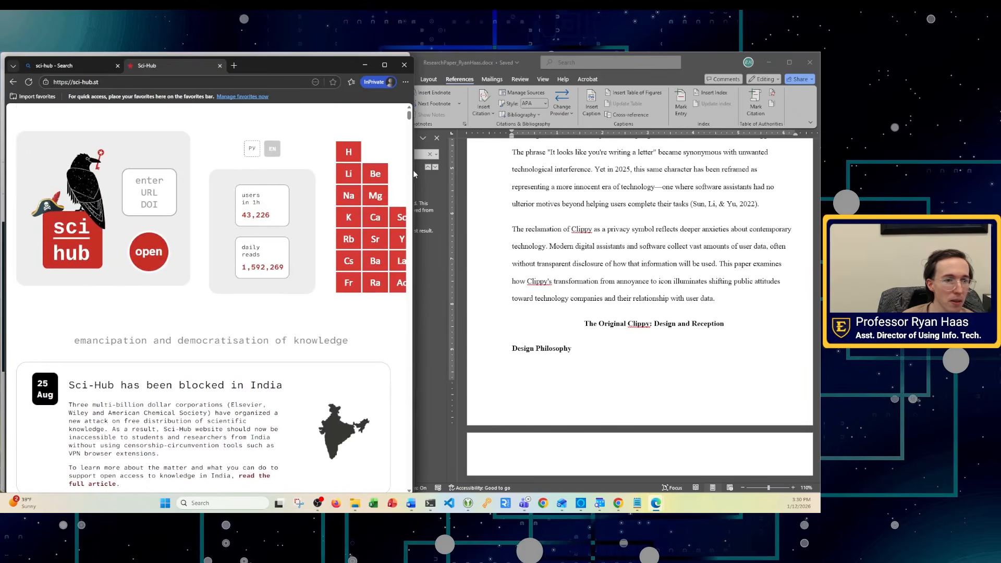
pyautogui.scroll(-10, 412, 171)
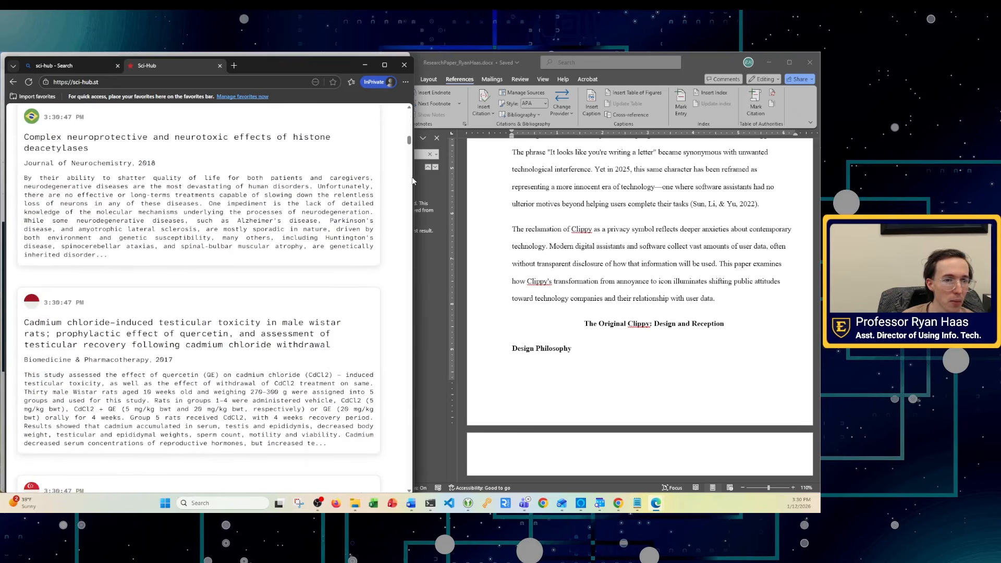
pyautogui.scroll(5, 319, 183)
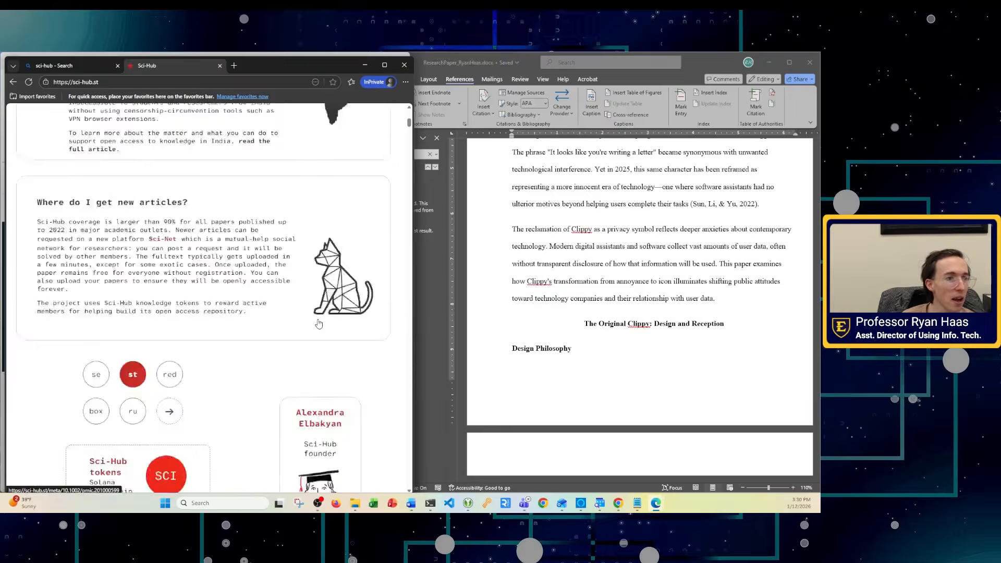
pyautogui.scroll(6, 319, 324)
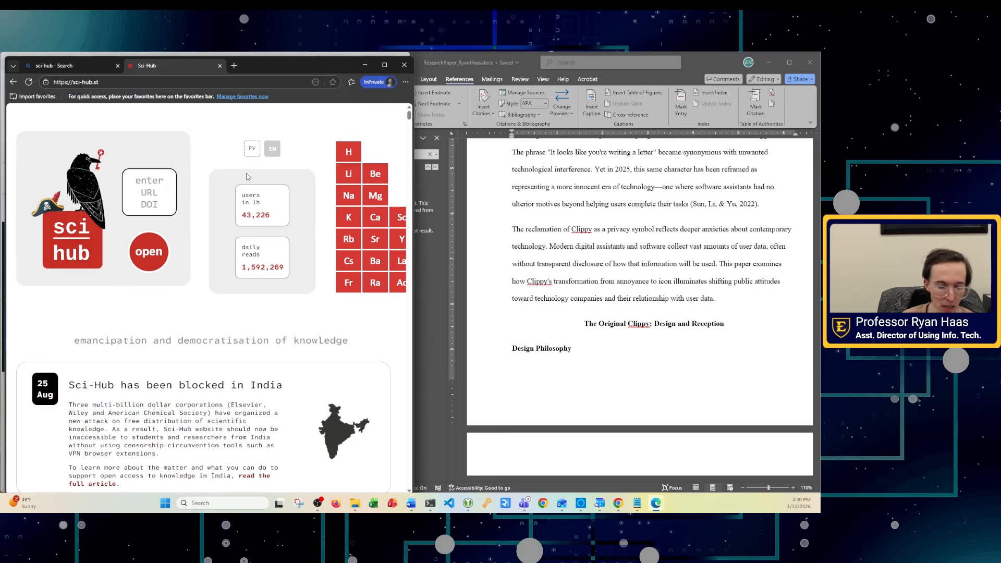
pyautogui.hotkey('ctrl', 'v')
pyautogui.click(149, 252)
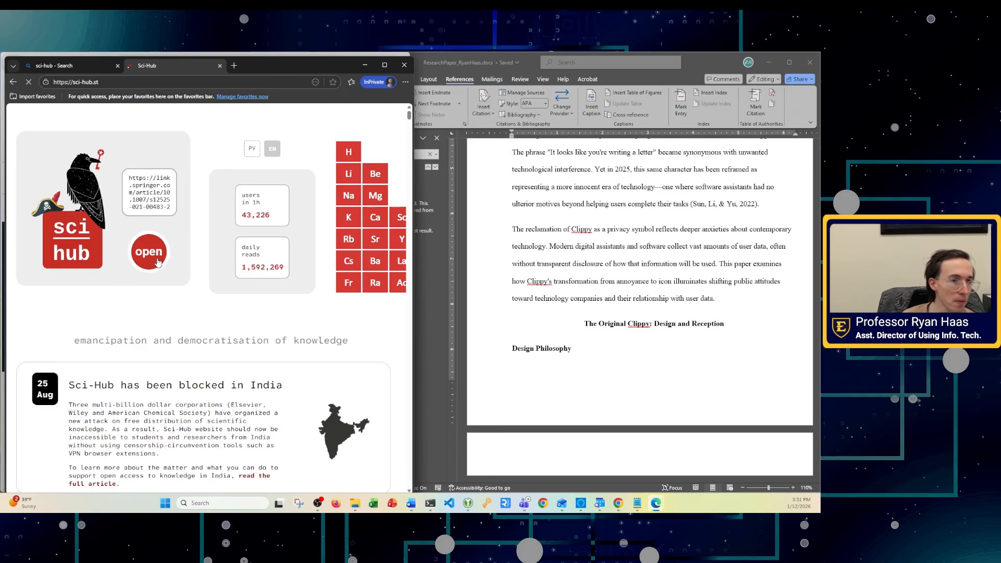
pyautogui.scroll(-10, 360, 163)
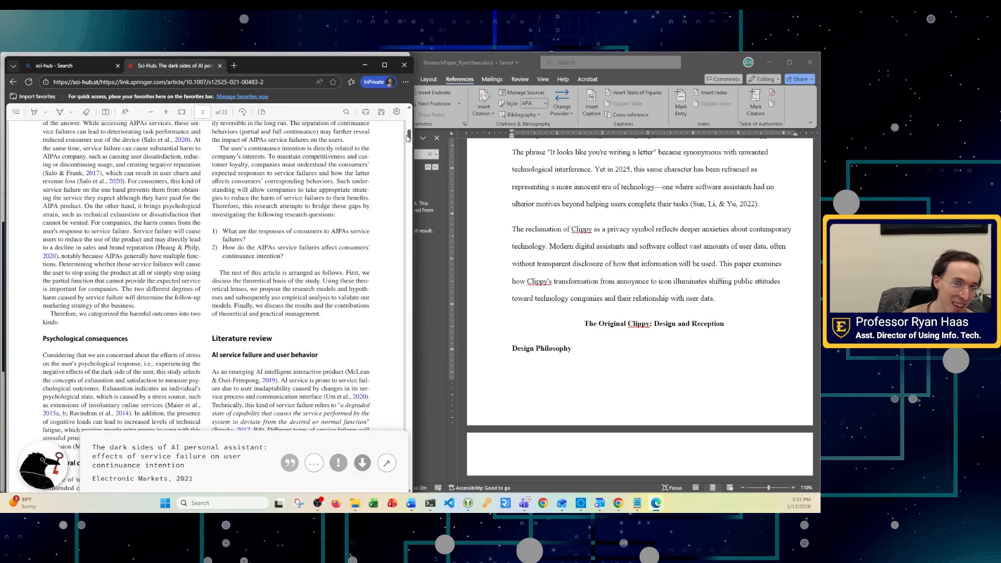
pyautogui.moveTo(409, 135)
pyautogui.mouseDown()
pyautogui.moveTo(428, 287)
pyautogui.moveTo(417, 462)
pyautogui.moveTo(411, 125)
pyautogui.mouseUp()
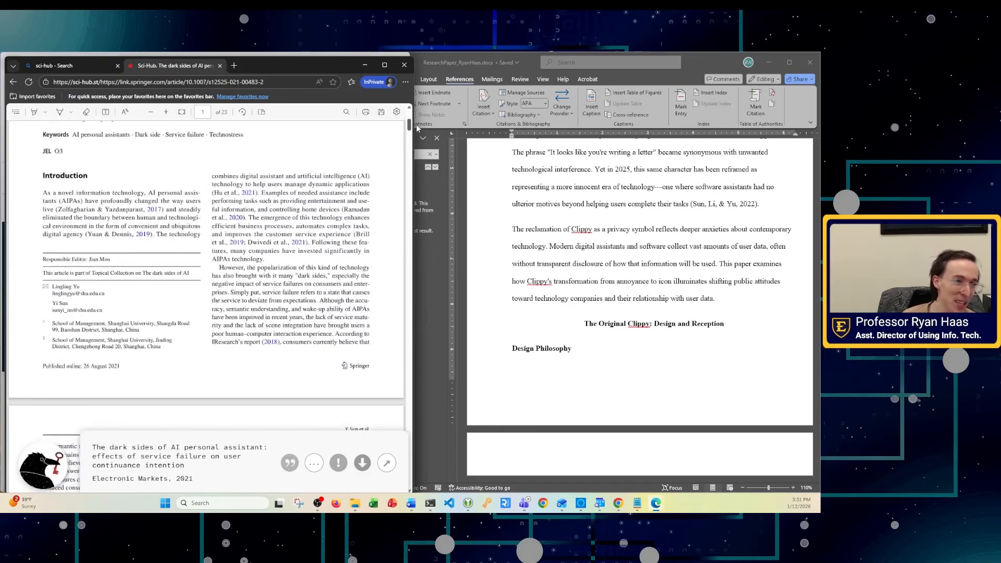
pyautogui.click(219, 66)
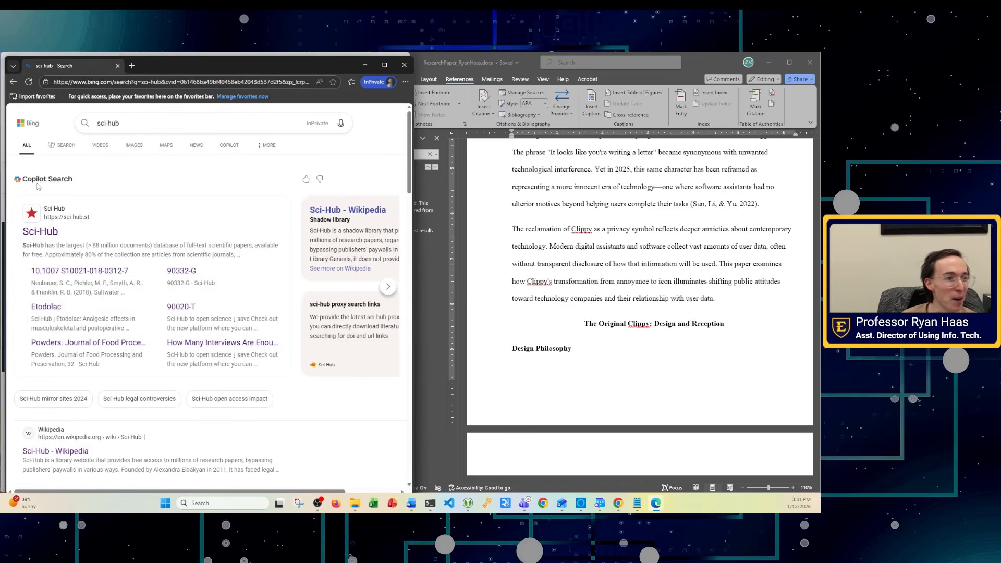
pyautogui.click(117, 66)
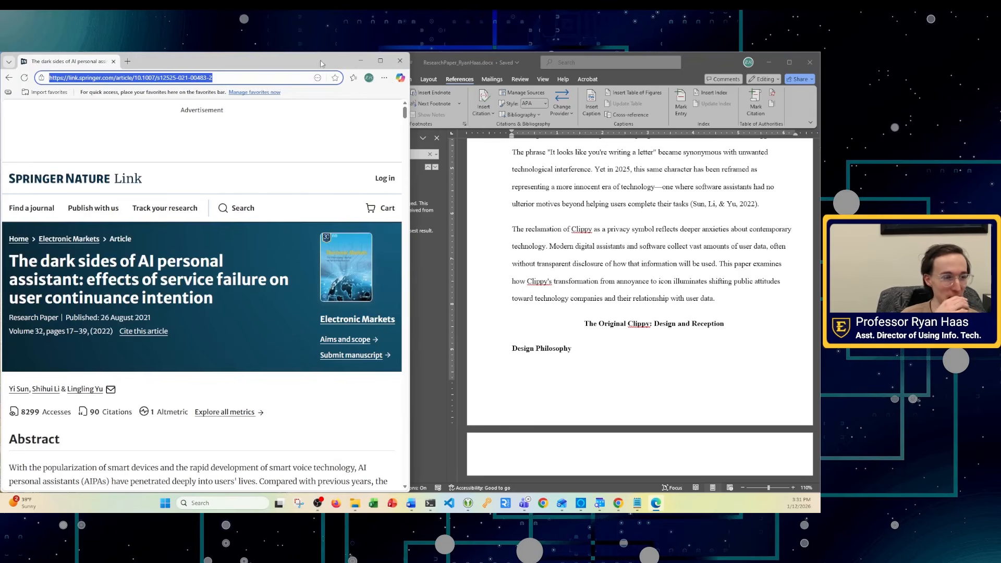
# - Minimize Edge, close Word's Navigation pane, review the paper, and bring Edge back up
pyautogui.click(359, 62)
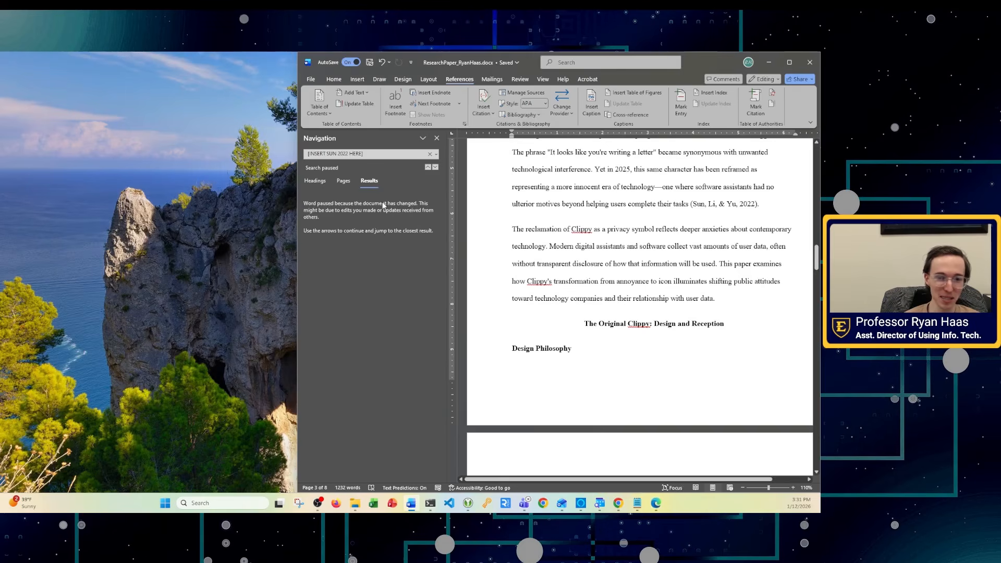
pyautogui.scroll(-3, 620, 294)
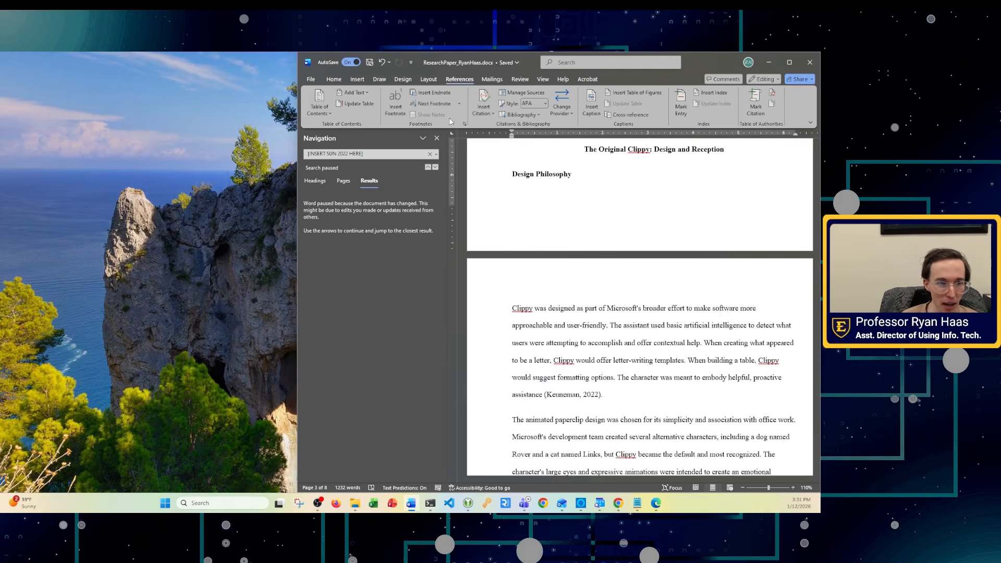
pyautogui.click(437, 138)
pyautogui.scroll(3, 625, 261)
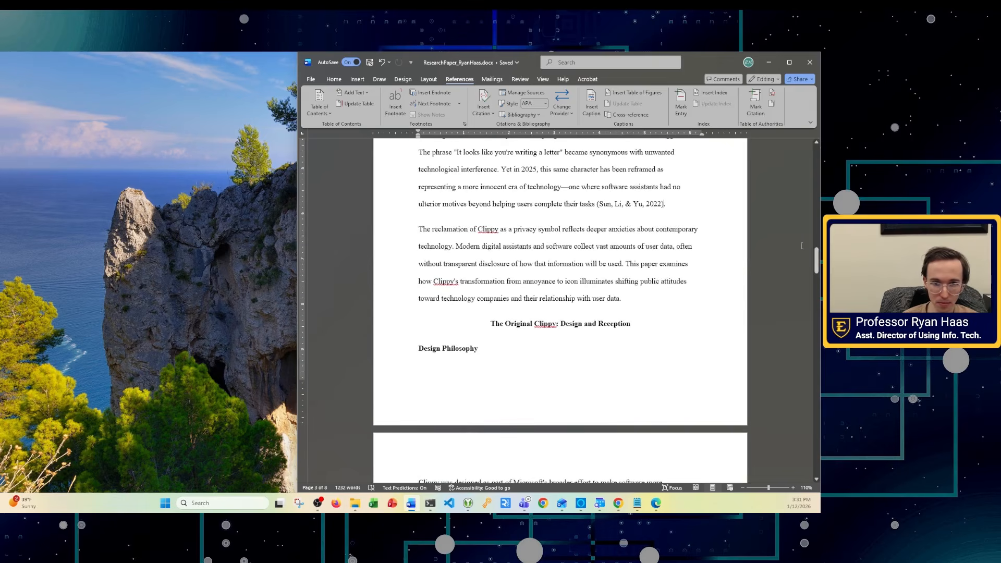
pyautogui.moveTo(817, 264); pyautogui.dragTo(817, 317)
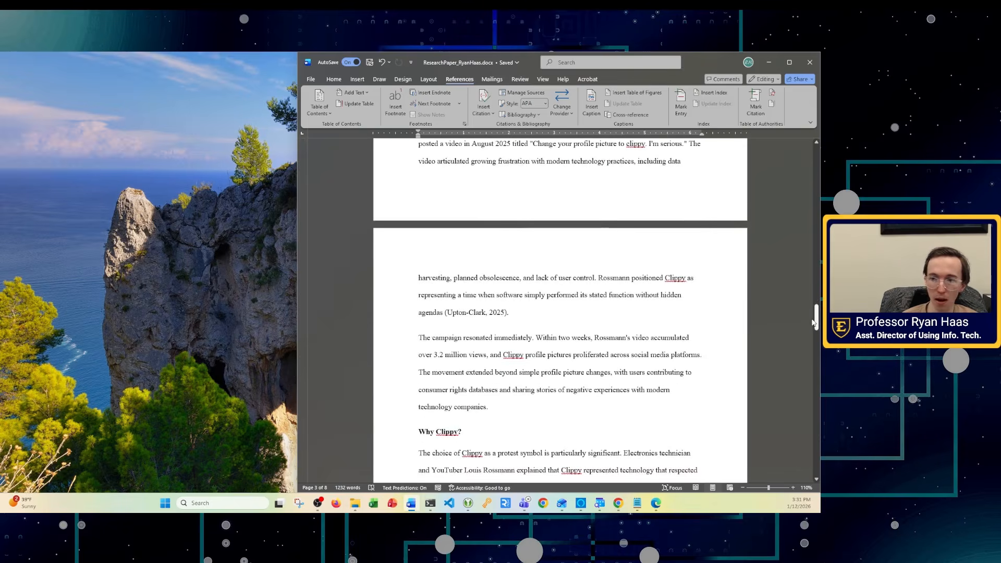
pyautogui.click(656, 503)
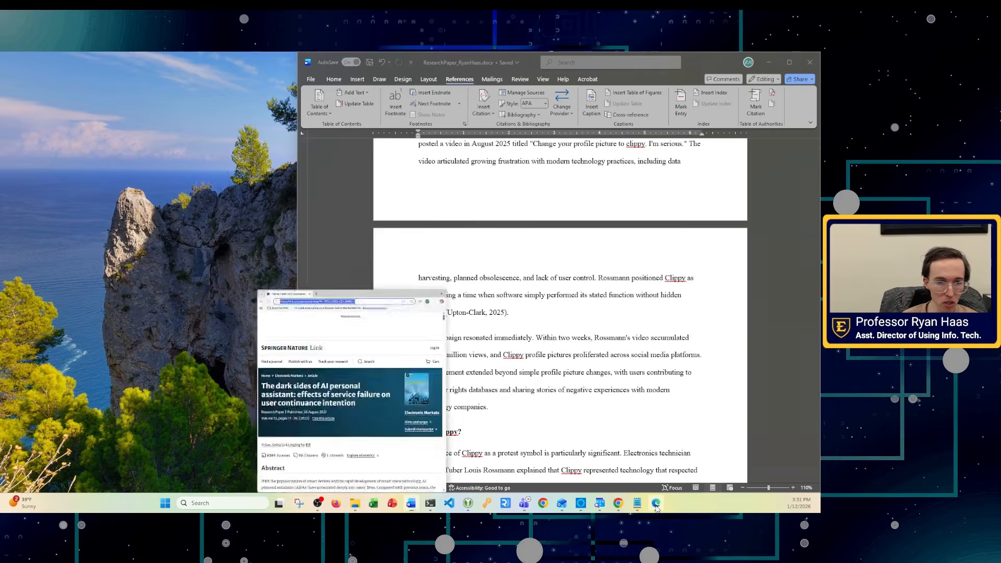
# - Return to the lab instructions PDF and ink strokes over the completed citation tables
pyautogui.click(9, 77)
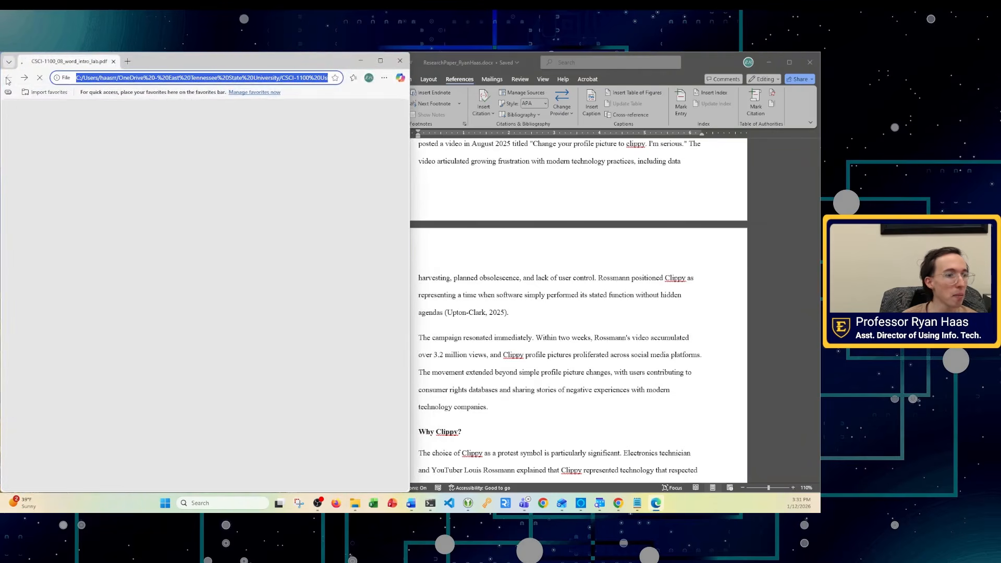
pyautogui.scroll(5, 174, 274)
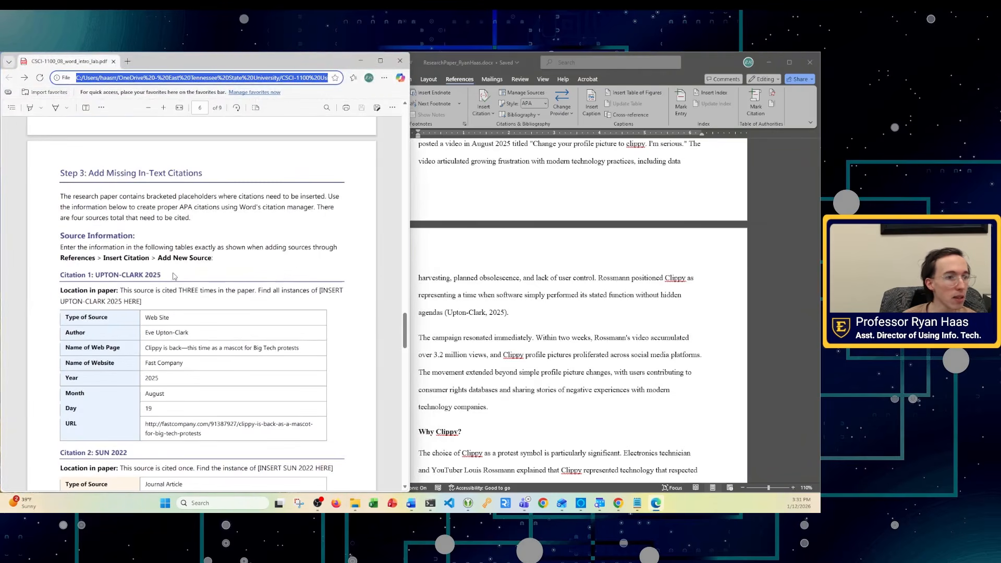
pyautogui.click(56, 110)
pyautogui.scroll(-3, 187, 277)
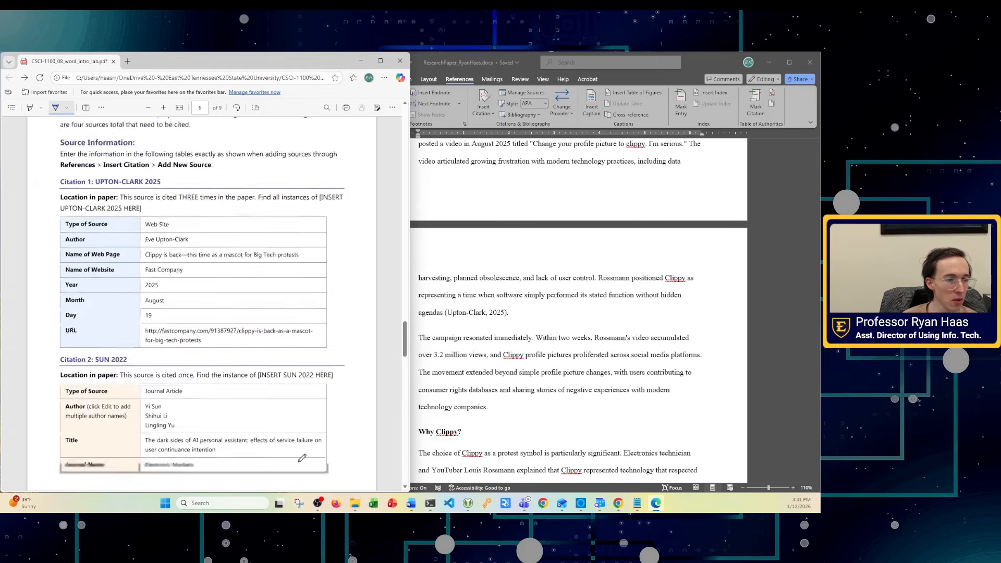
pyautogui.moveTo(136, 198); pyautogui.dragTo(268, 357)
pyautogui.scroll(-6, 260, 355)
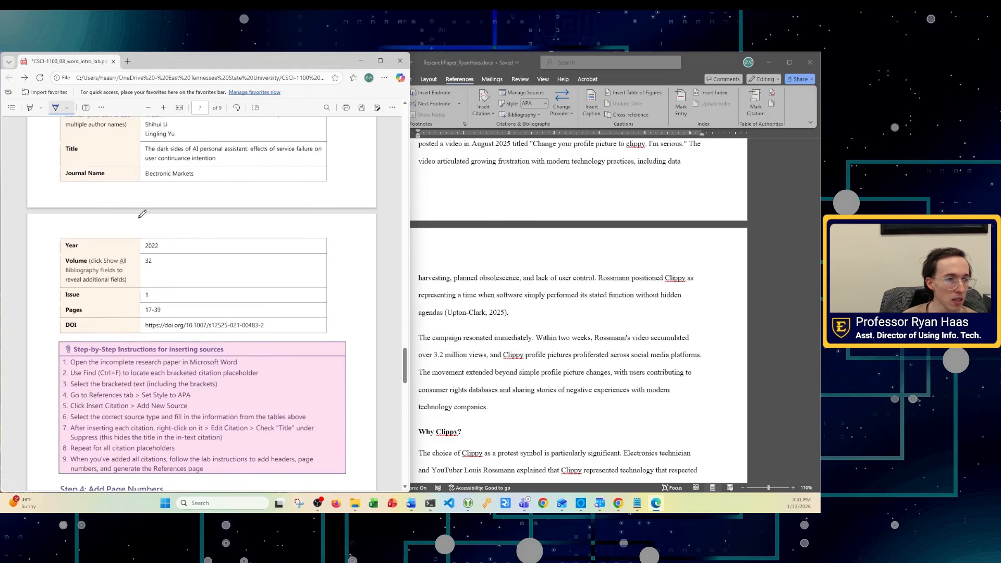
pyautogui.moveTo(139, 273); pyautogui.dragTo(308, 459)
pyautogui.scroll(-8, 250, 386)
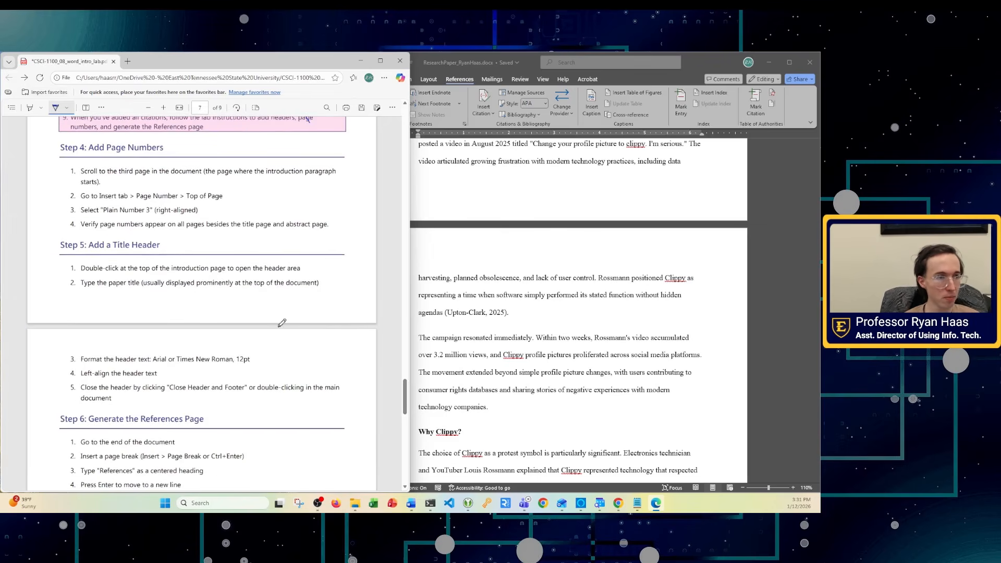
# - Turn off drawing and scroll the instructions to Step 4: Add Page Numbers
pyautogui.click(56, 107)
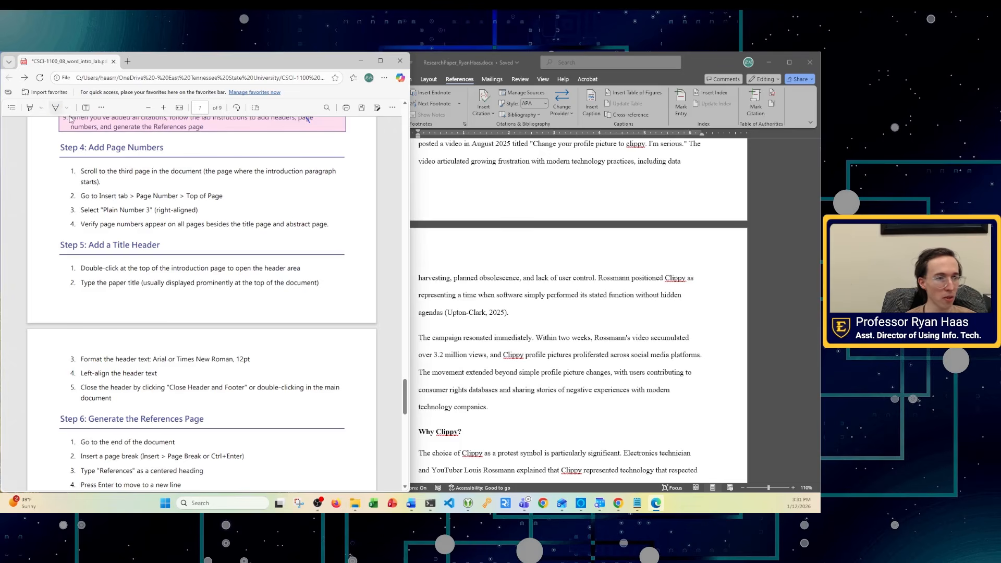
pyautogui.scroll(15, 695, 336)
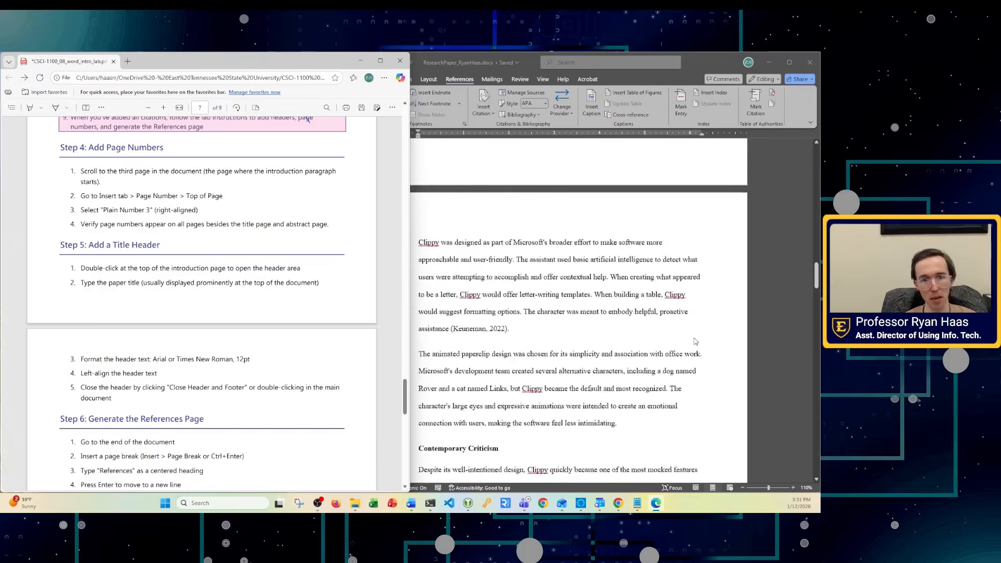
pyautogui.scroll(12, 696, 342)
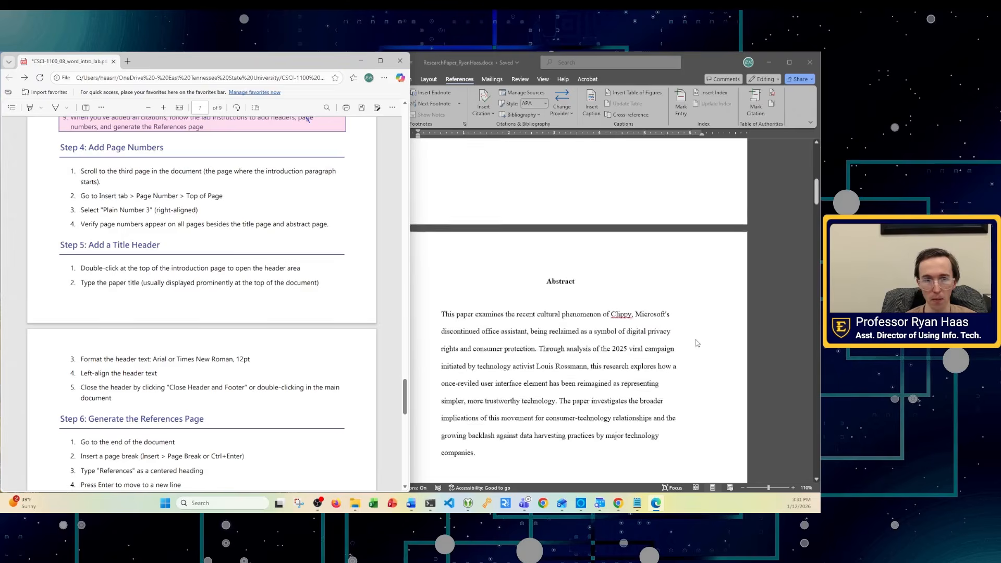
pyautogui.click(695, 347)
# - Glance at the lab instructions PDF, then bring the Word paper back in front
pyautogui.scroll(-5, 652, 360)
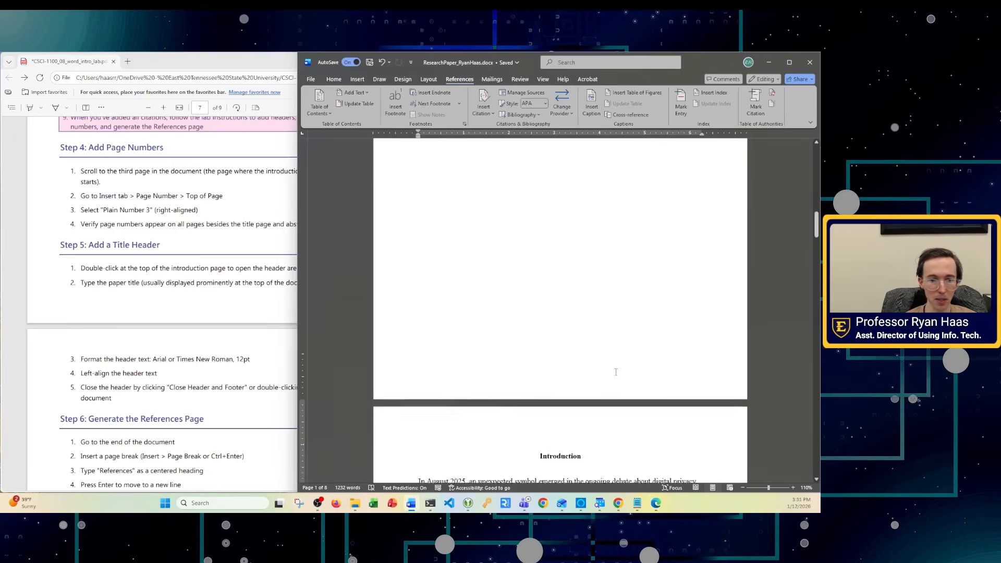
pyautogui.scroll(-2, 610, 323)
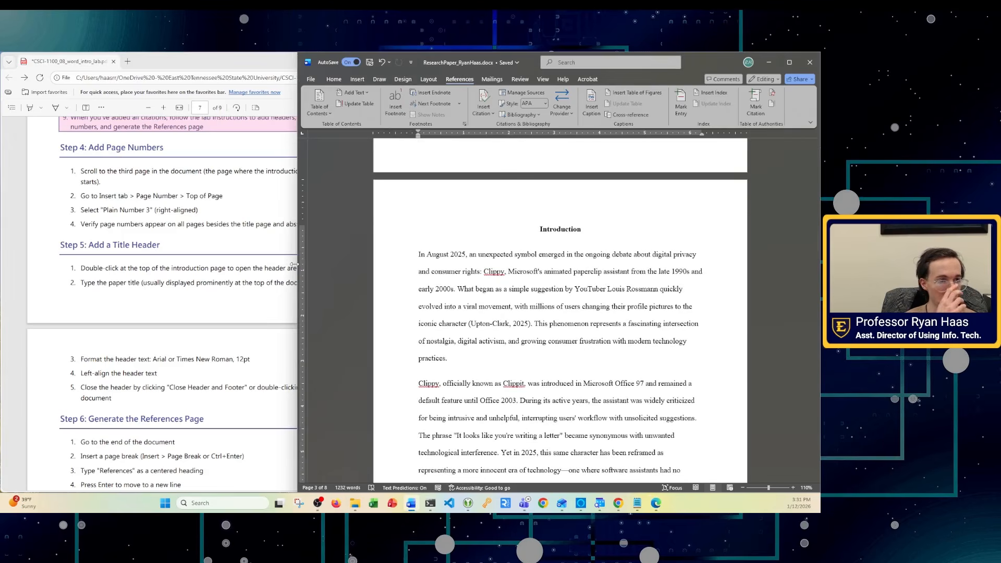
pyautogui.click(165, 218)
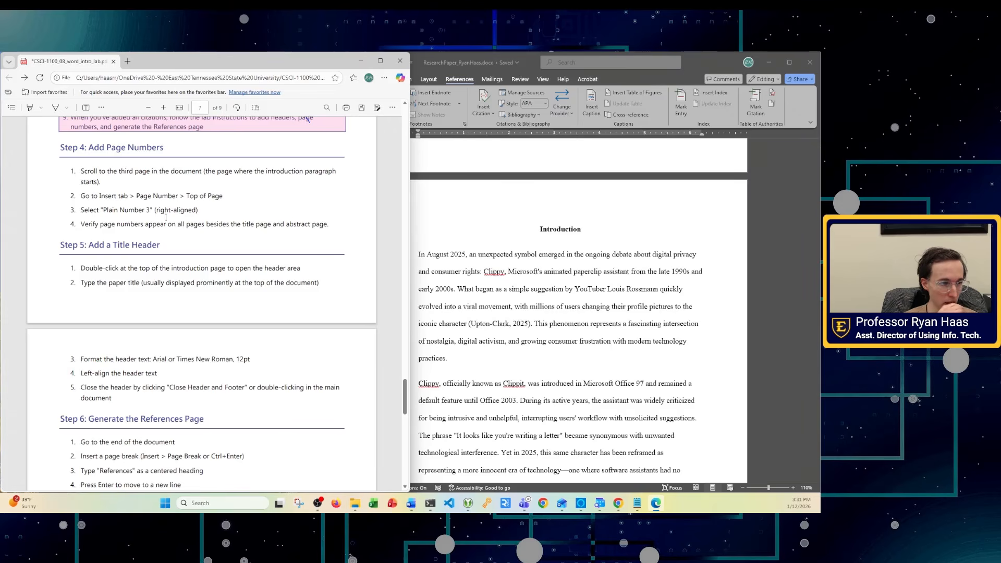
pyautogui.click(606, 289)
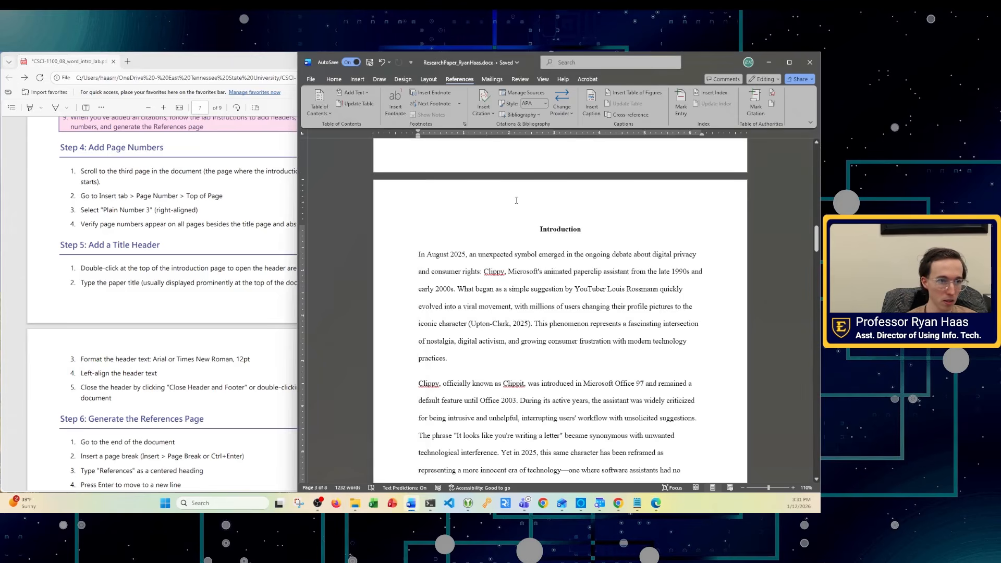
# - Add a Plain Number 3 page number at the top right of the page and close the header
pyautogui.click(359, 80)
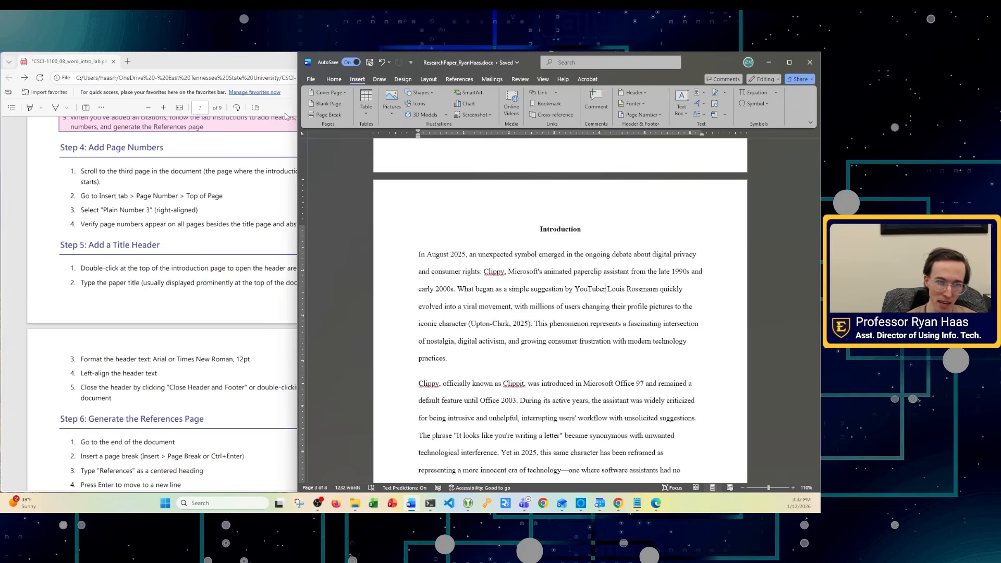
pyautogui.moveTo(304, 118); pyautogui.dragTo(217, 121)
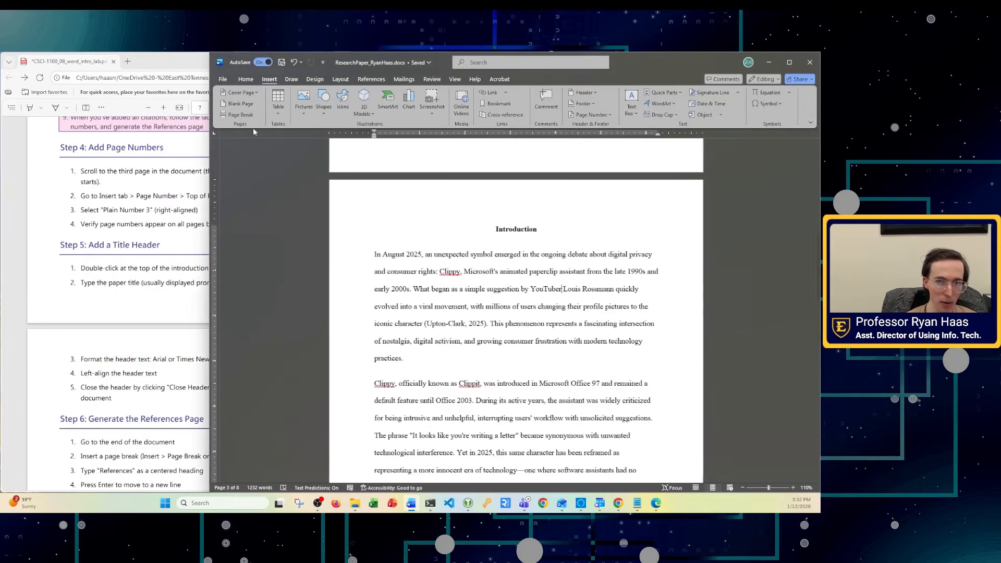
pyautogui.click(589, 114)
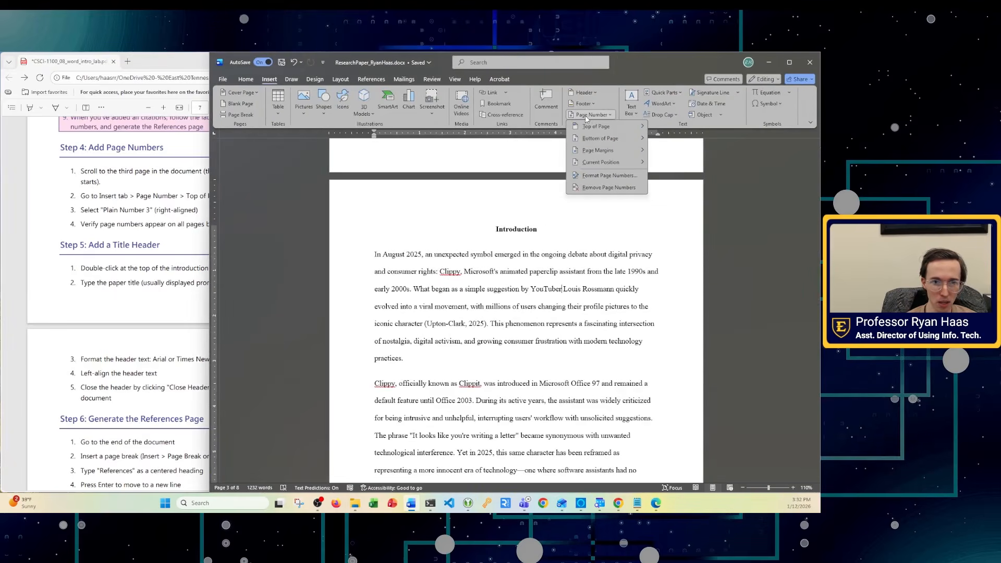
pyautogui.moveTo(588, 129)
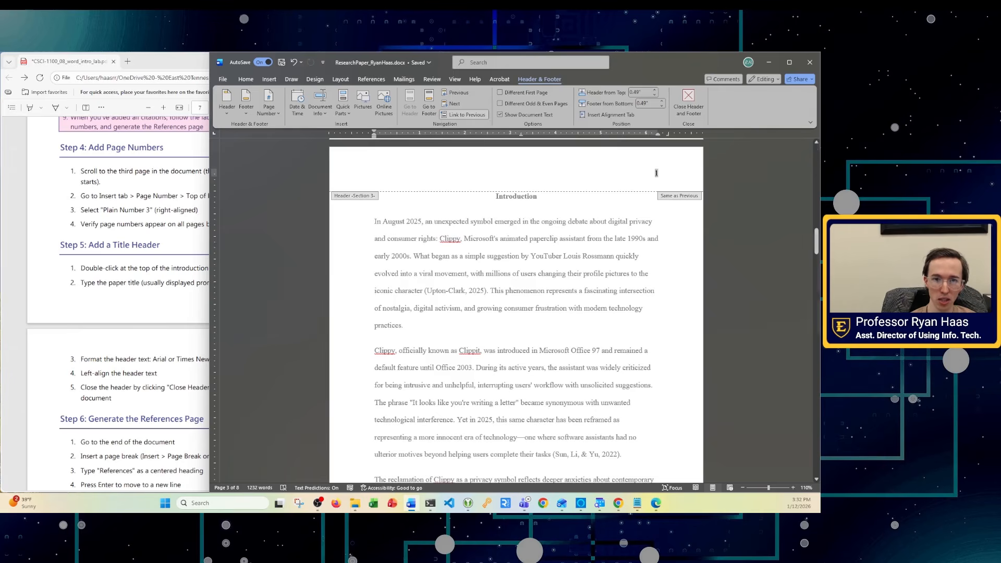
pyautogui.click(688, 102)
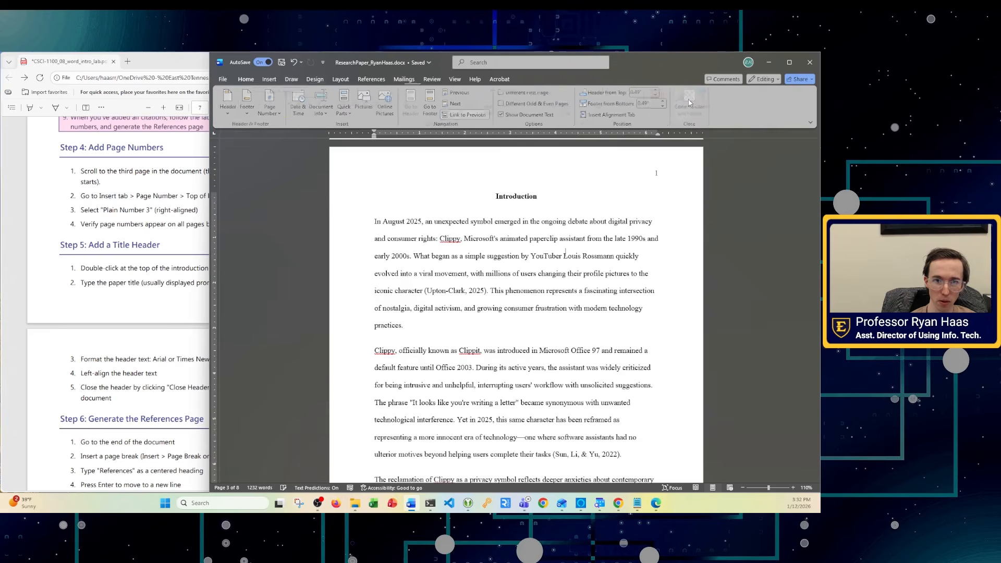
pyautogui.scroll(10, 808, 198)
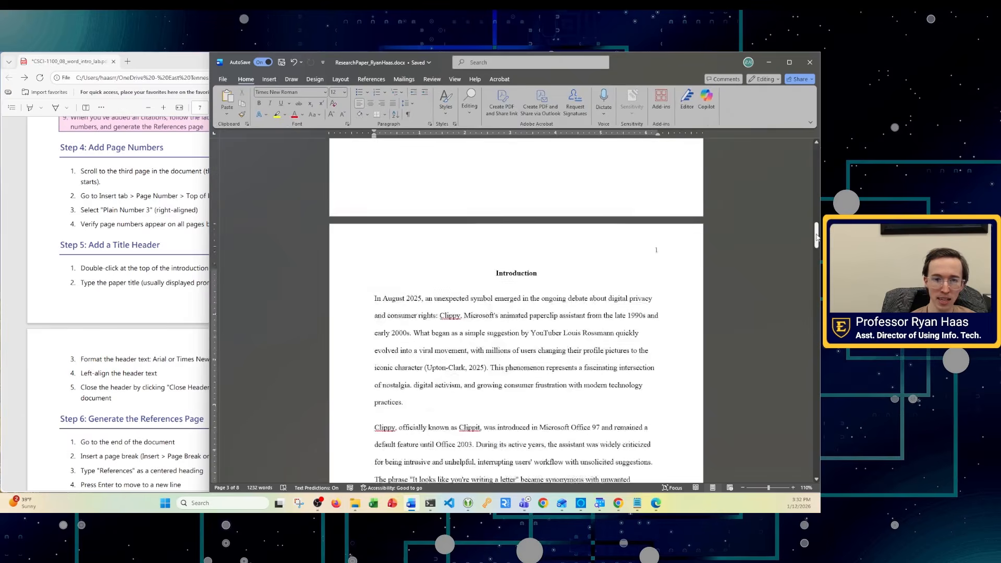
pyautogui.scroll(8, 802, 177)
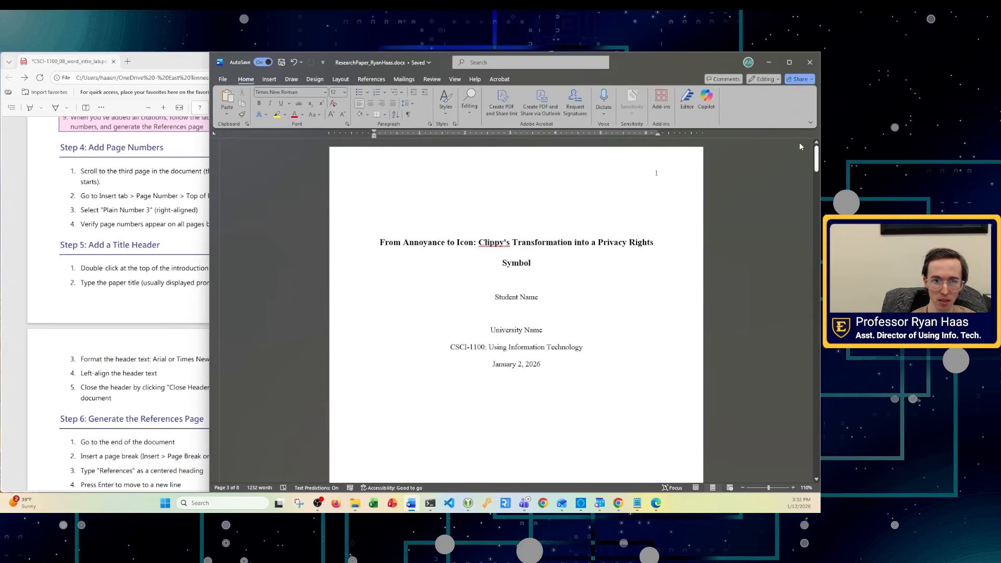
pyautogui.click(654, 175)
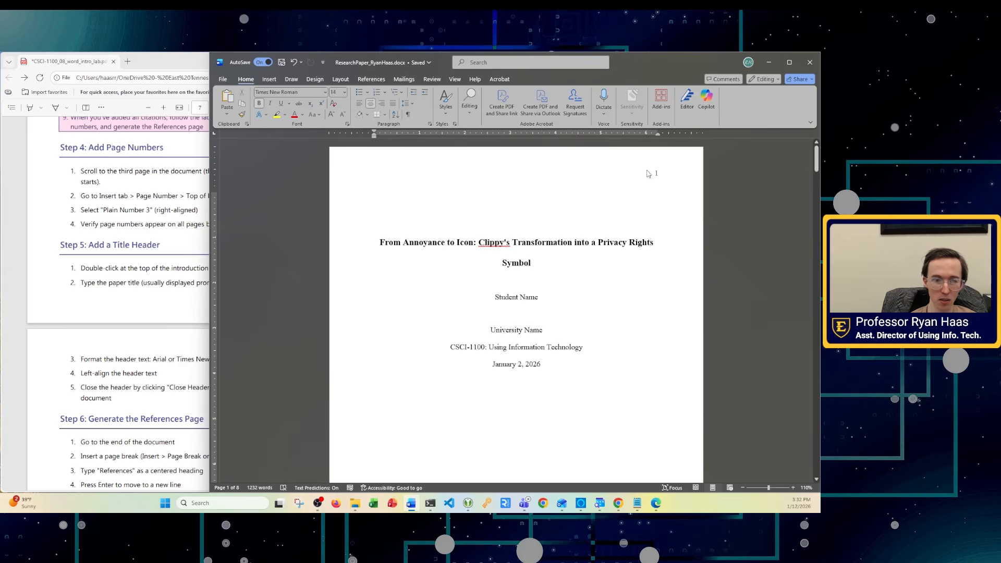
pyautogui.scroll(-10, 641, 430)
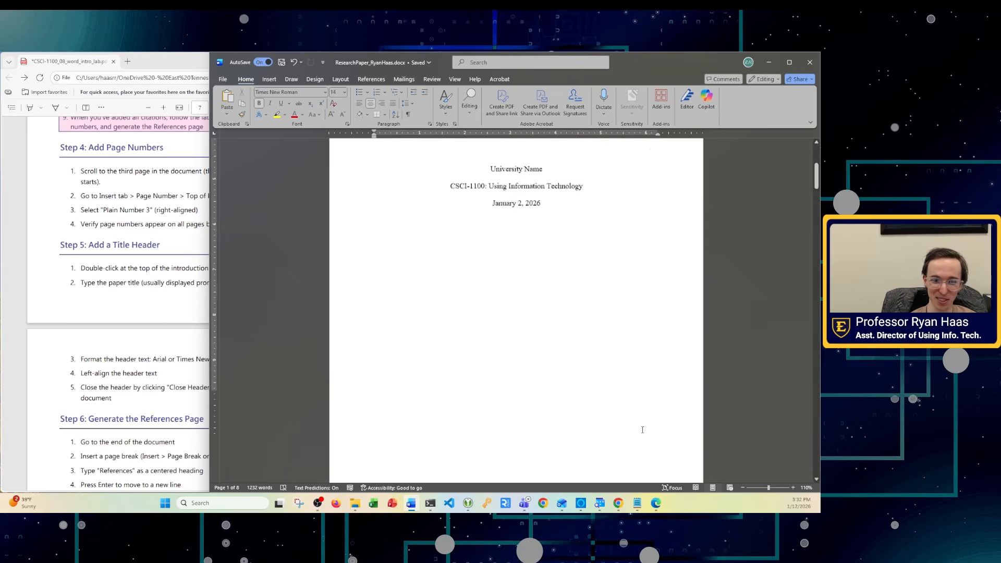
pyautogui.scroll(-6, 641, 430)
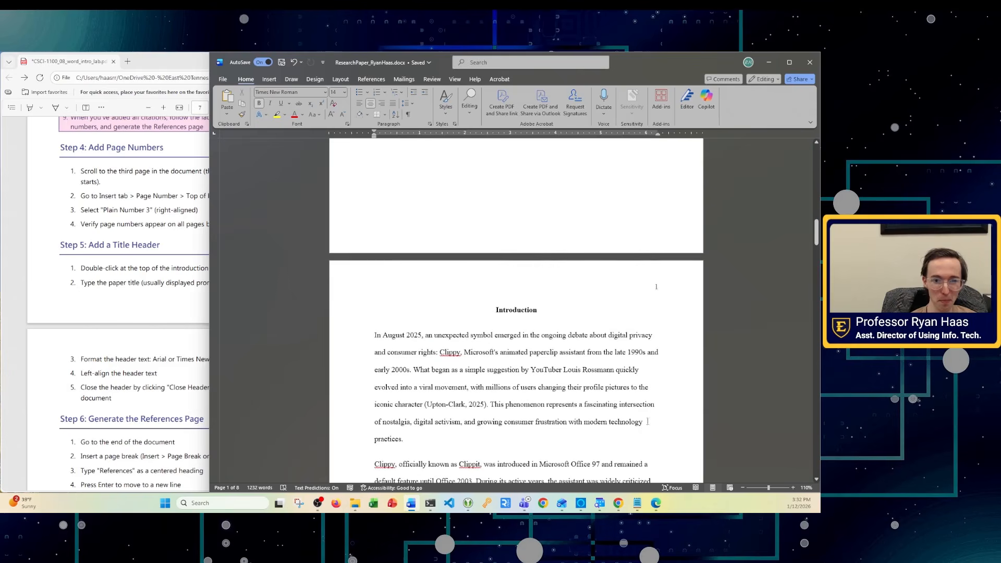
pyautogui.scroll(7, 662, 292)
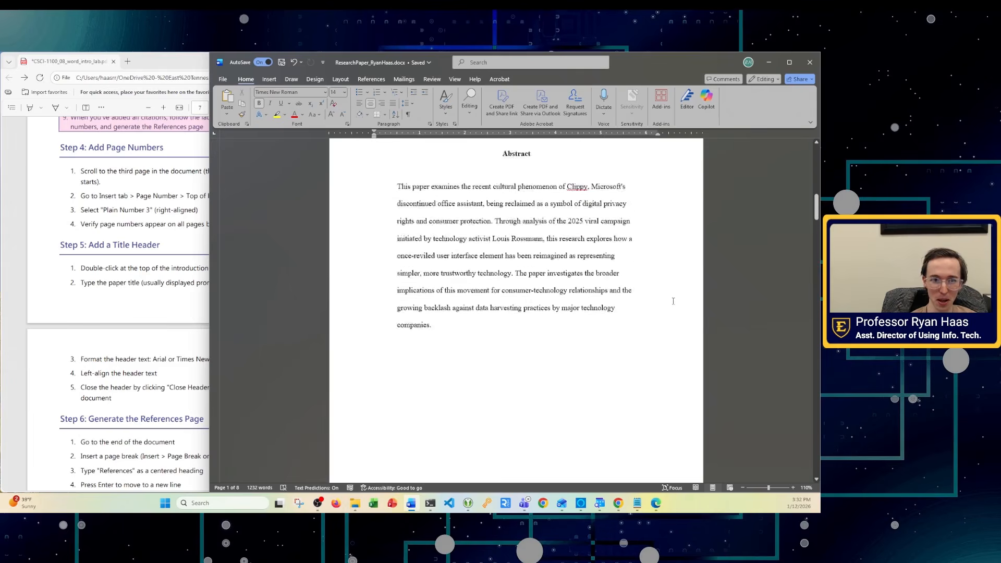
pyautogui.scroll(-6, 670, 297)
pyautogui.doubleClick(666, 306)
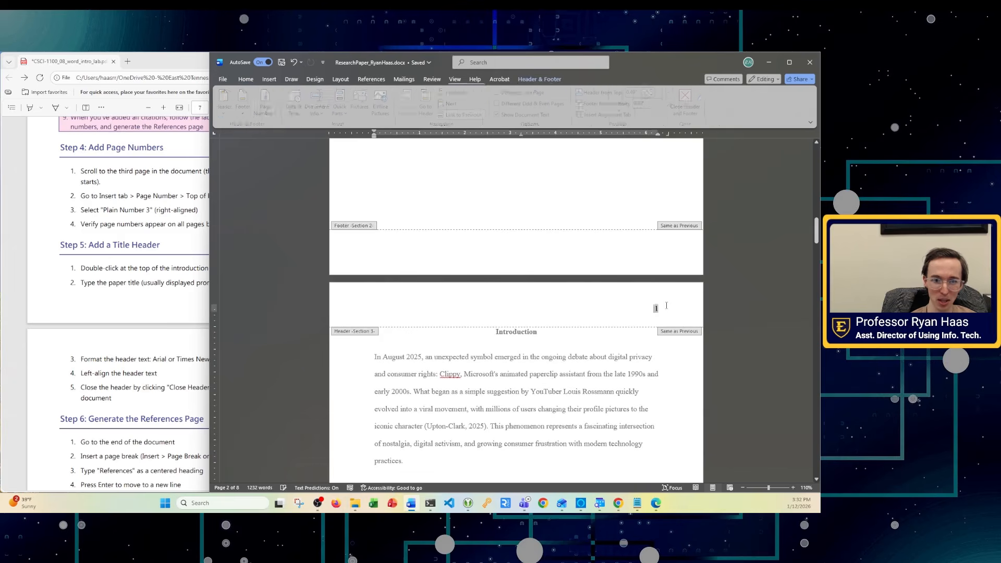
pyautogui.press('Down')
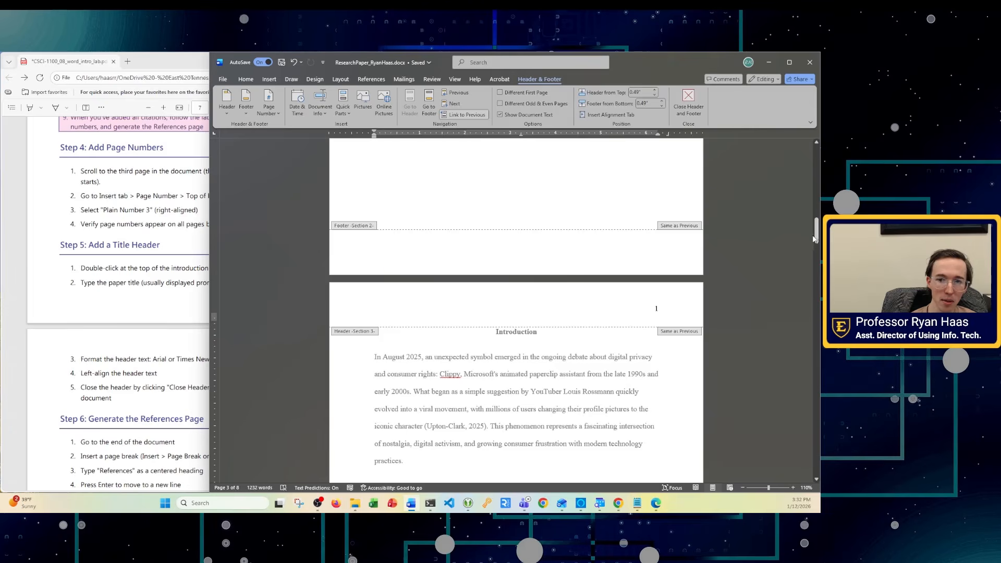
pyautogui.scroll(3, 477, 352)
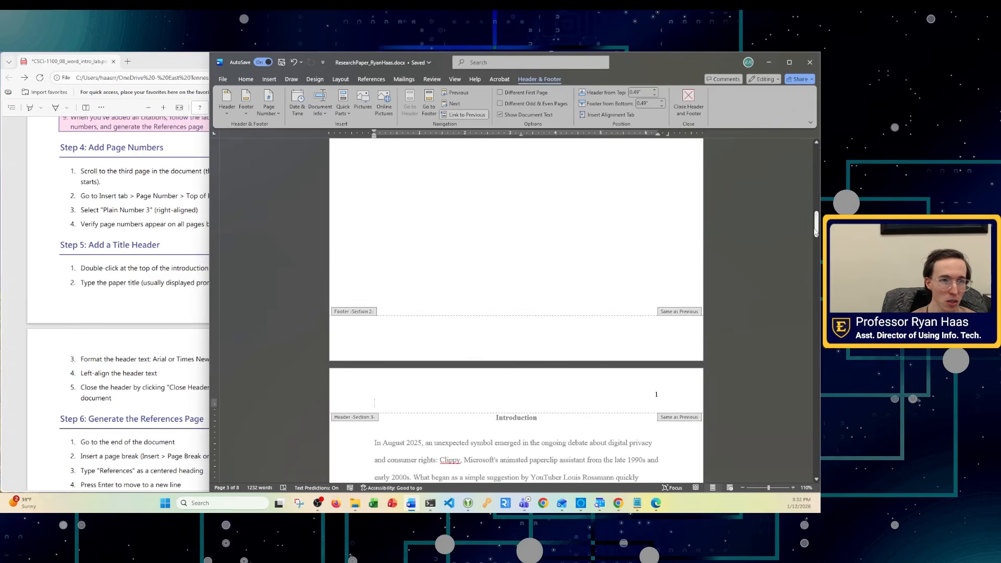
pyautogui.click(452, 386)
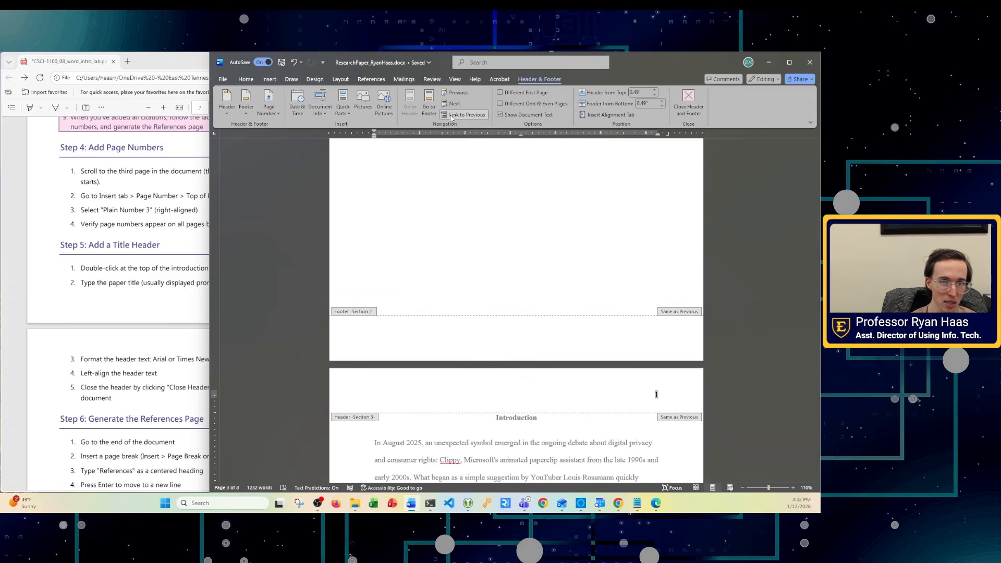
pyautogui.click(779, 355)
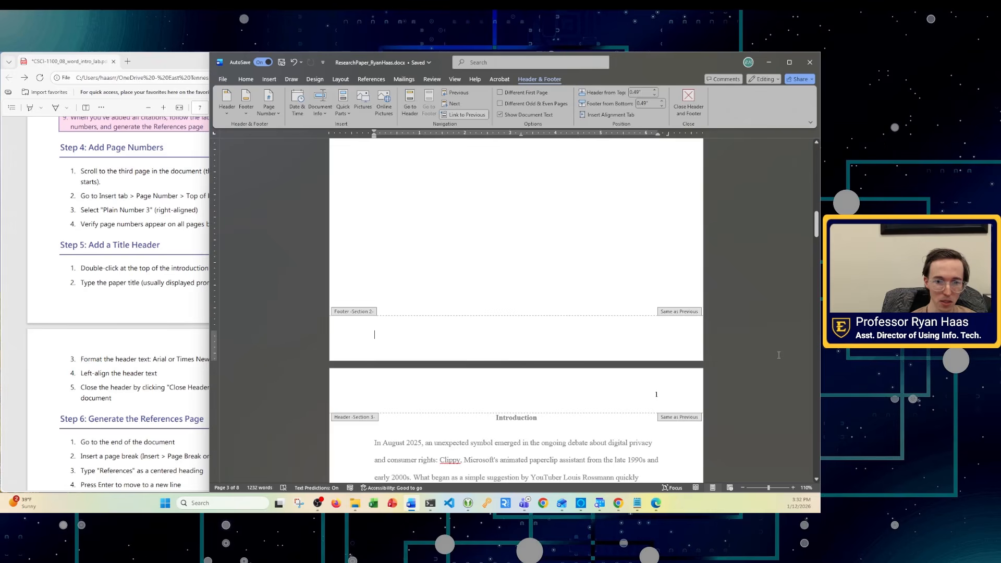
pyautogui.click(686, 101)
pyautogui.scroll(-6, 676, 395)
pyautogui.scroll(-2, 676, 395)
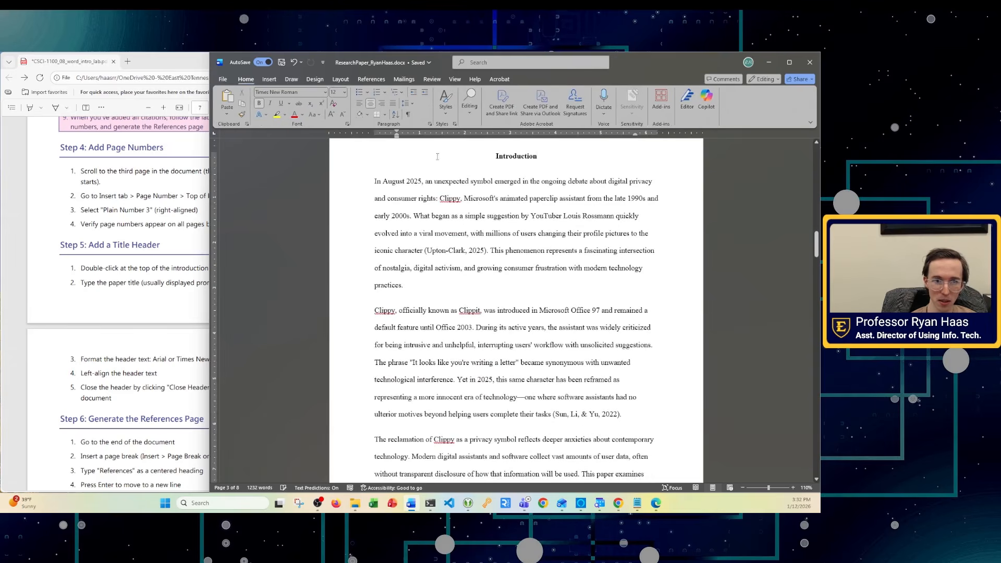
# - Turn off Link to Previous for the Introduction page's Section 3 header
pyautogui.click(524, 177)
pyautogui.scroll(1, 588, 232)
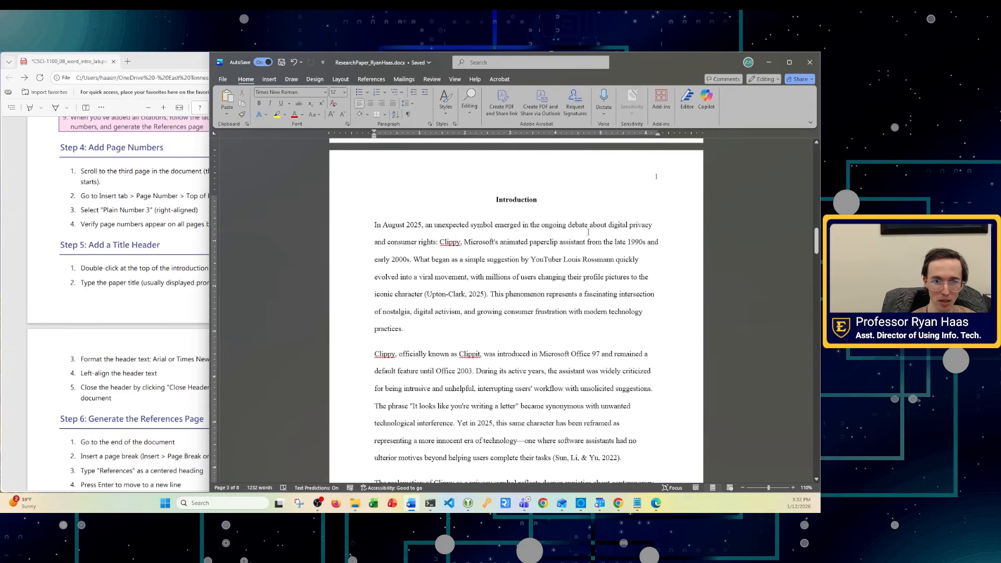
pyautogui.doubleClick(549, 165)
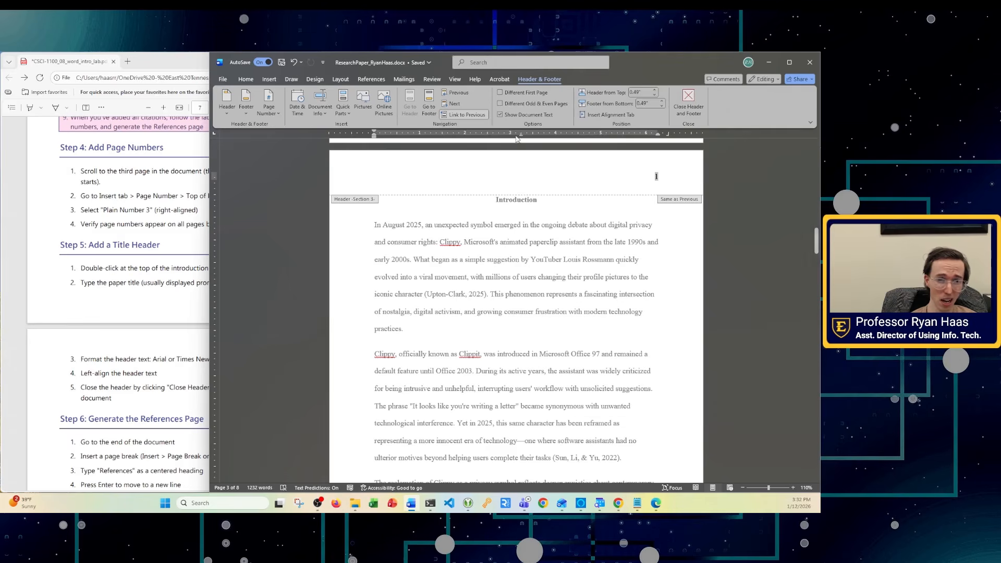
pyautogui.click(474, 116)
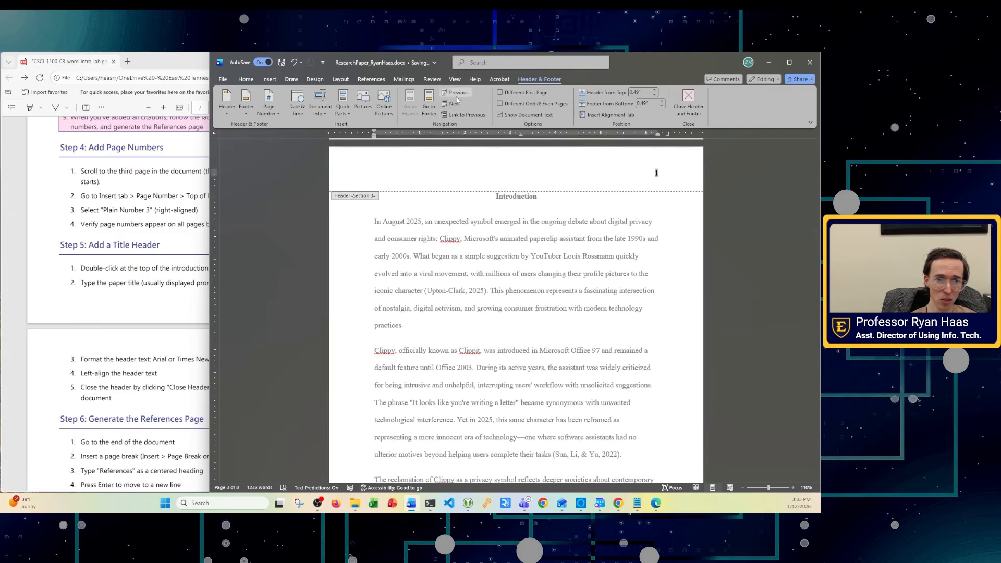
pyautogui.scroll(1, 532, 274)
pyautogui.scroll(3, 532, 274)
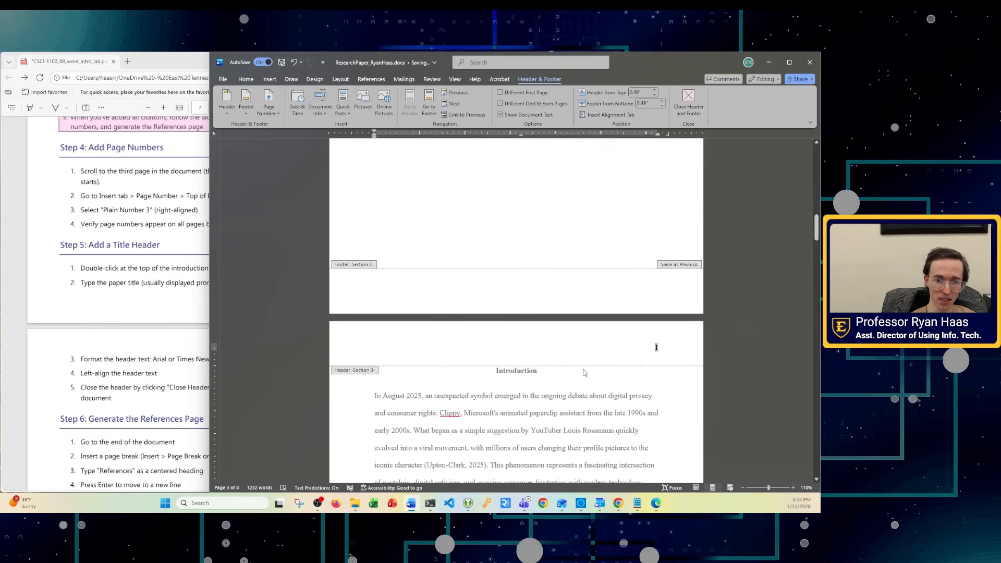
pyautogui.click(688, 101)
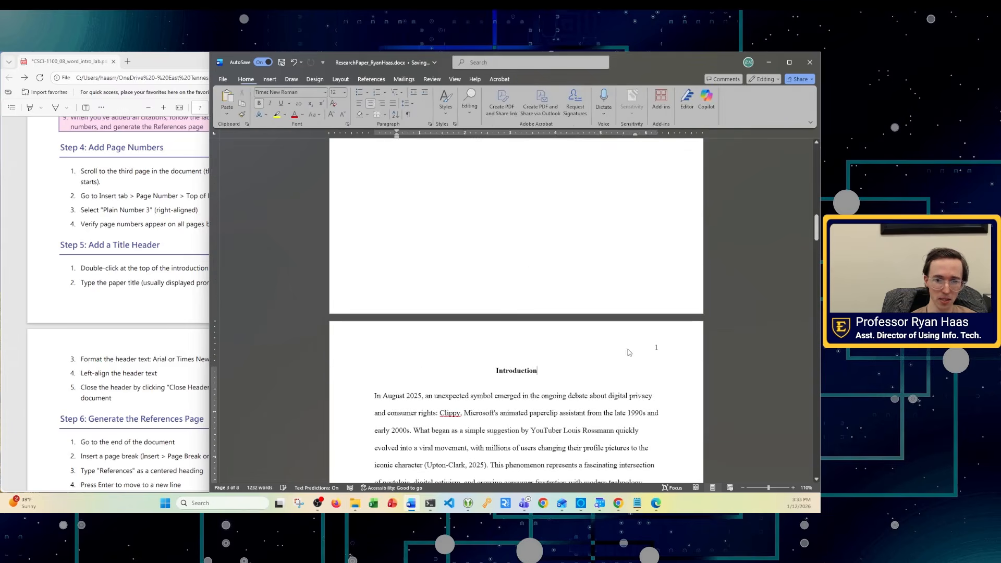
# - Delete the page number from the Abstract header, check the title page header, and close header editing
pyautogui.scroll(9, 633, 412)
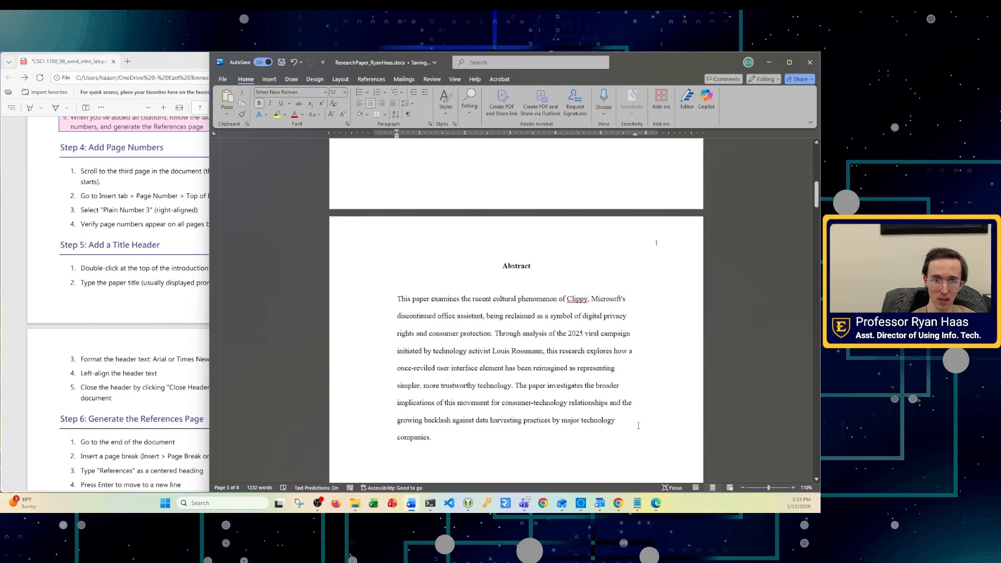
pyautogui.doubleClick(656, 247)
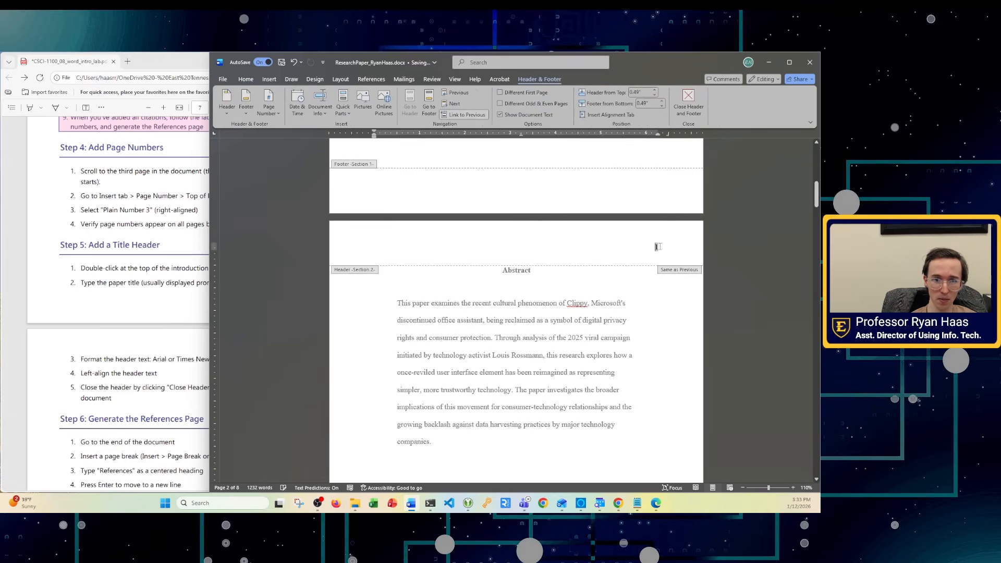
pyautogui.hotkey('ctrl', 'a')
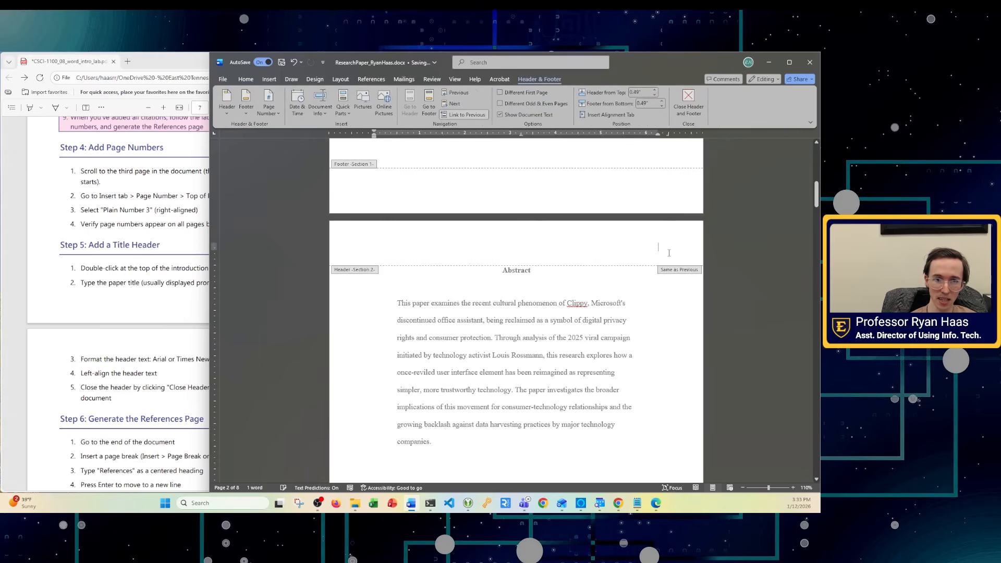
pyautogui.hotkey('ctrl', 'e')
pyautogui.scroll(8, 651, 394)
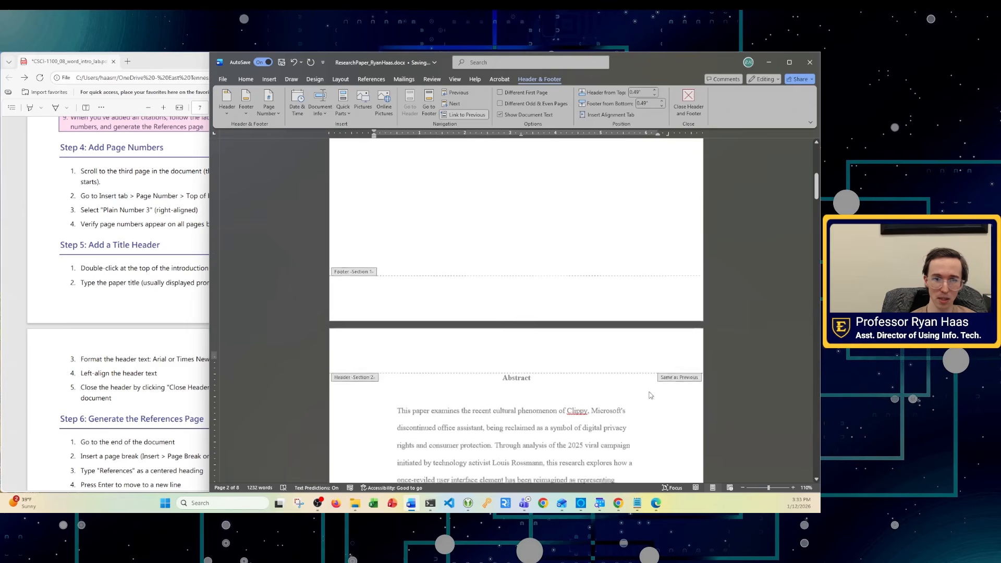
pyautogui.click(585, 146)
pyautogui.click(687, 106)
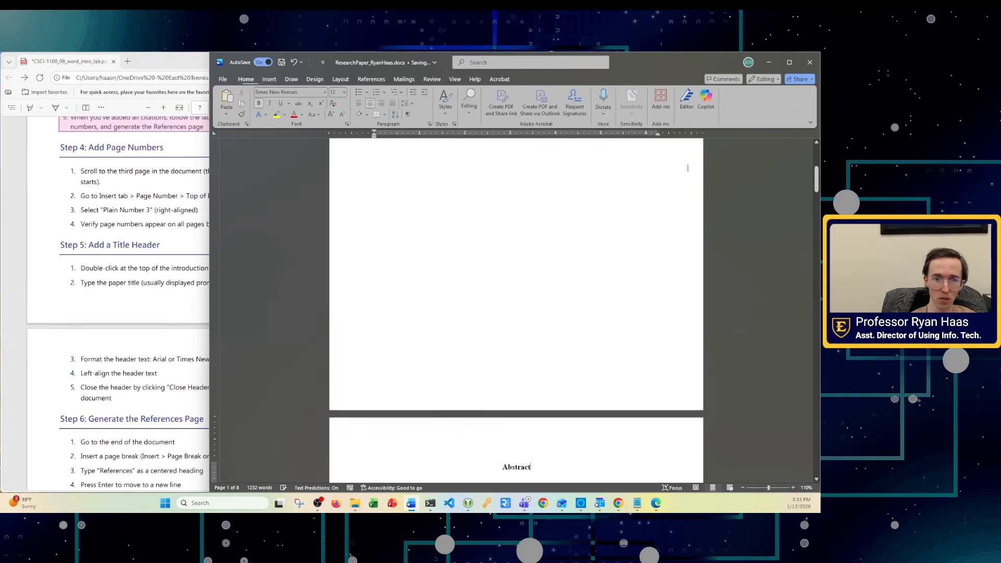
pyautogui.scroll(-8, 698, 360)
pyautogui.scroll(-5, 698, 361)
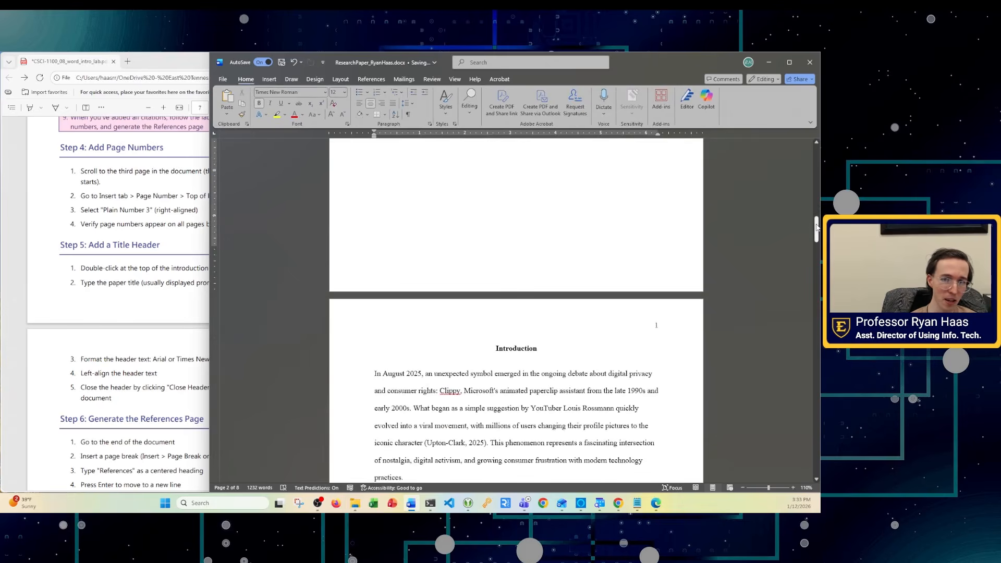
pyautogui.moveTo(816, 229); pyautogui.dragTo(815, 274)
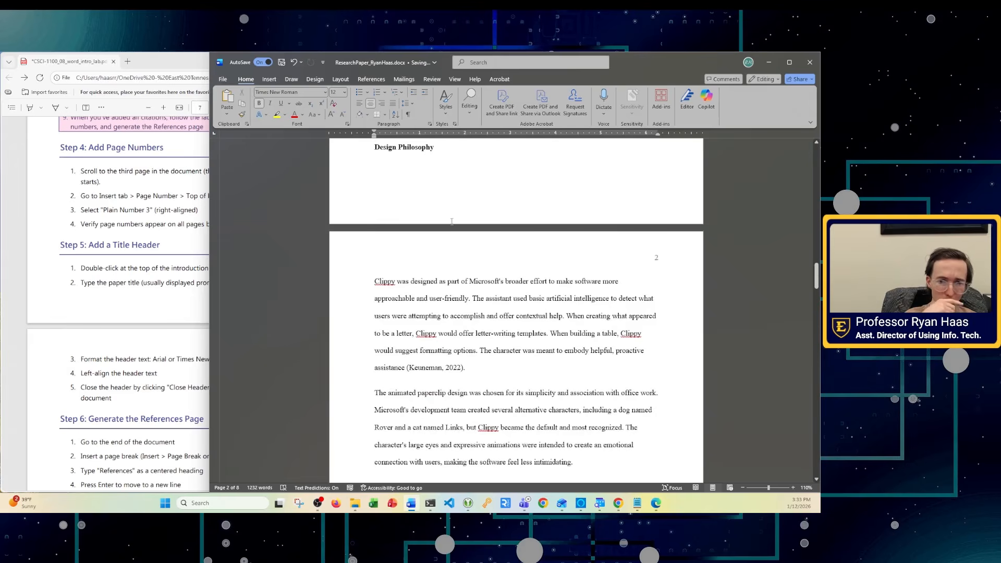
pyautogui.scroll(5, 643, 399)
pyautogui.scroll(6, 646, 401)
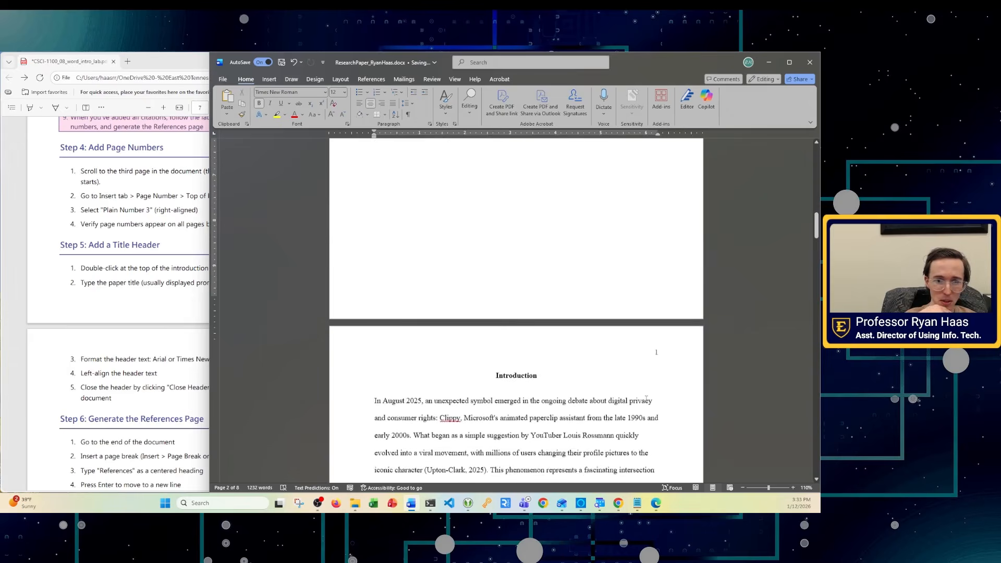
pyautogui.scroll(-3, 648, 408)
pyautogui.moveTo(816, 246)
pyautogui.mouseDown()
pyautogui.moveTo(802, 158)
pyautogui.moveTo(805, 247)
pyautogui.mouseUp()
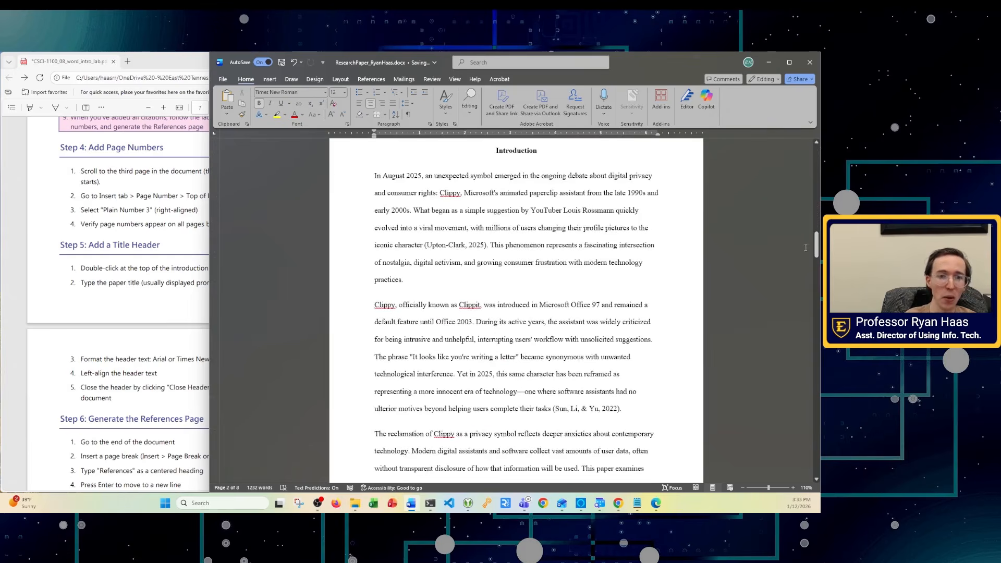
pyautogui.scroll(2, 477, 170)
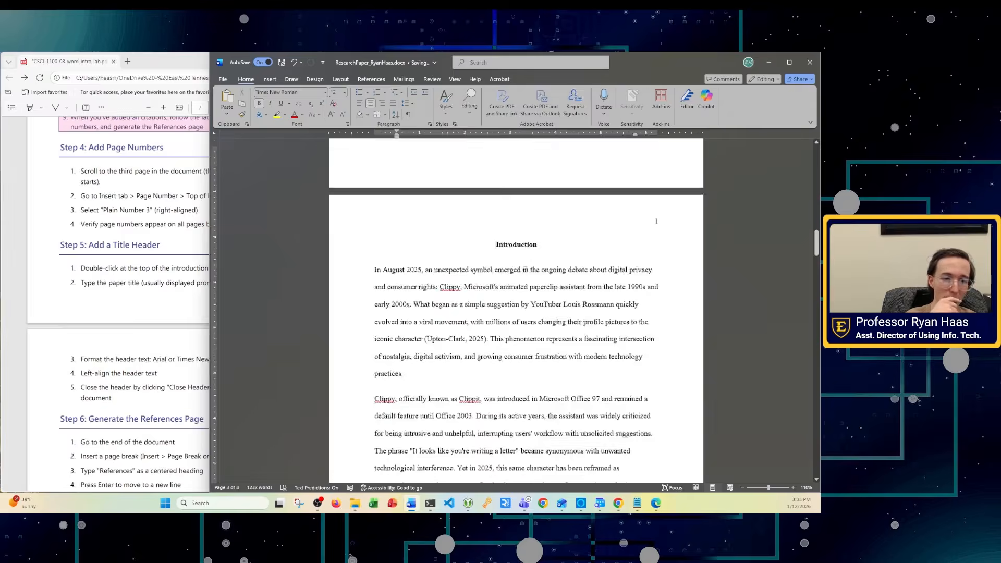
pyautogui.scroll(-3, 534, 257)
pyautogui.scroll(-1, 534, 258)
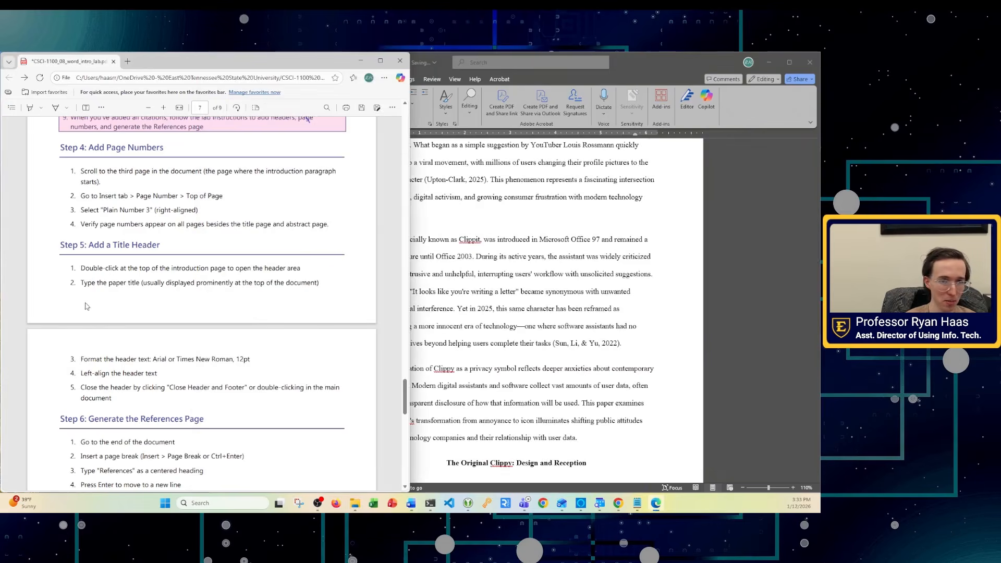
# - Scroll the lab instructions PDF down to Steps 5–7, then return to the Word paper
pyautogui.scroll(8, 604, 298)
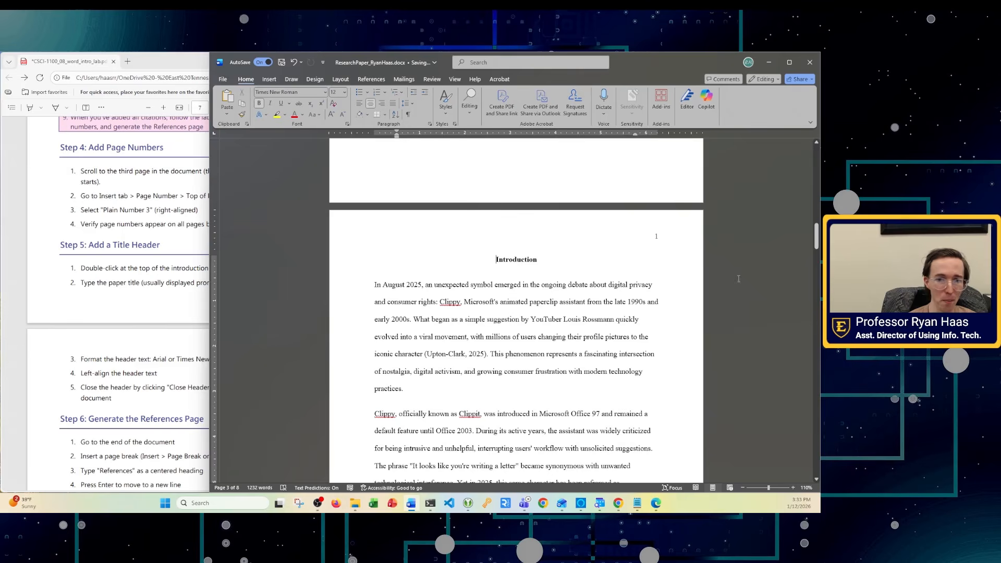
pyautogui.hotkey('alt', 'Tab')
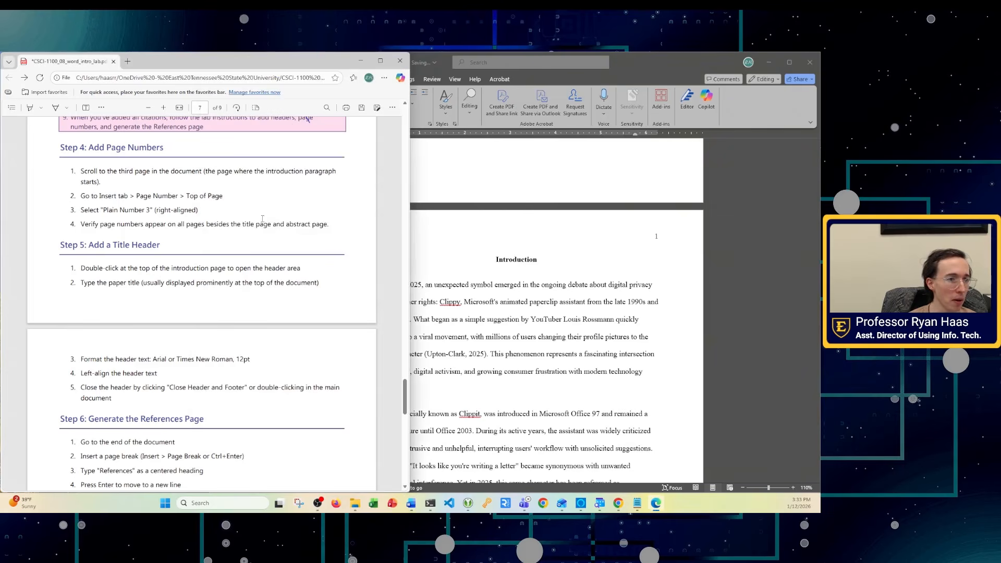
pyautogui.scroll(-2, 148, 238)
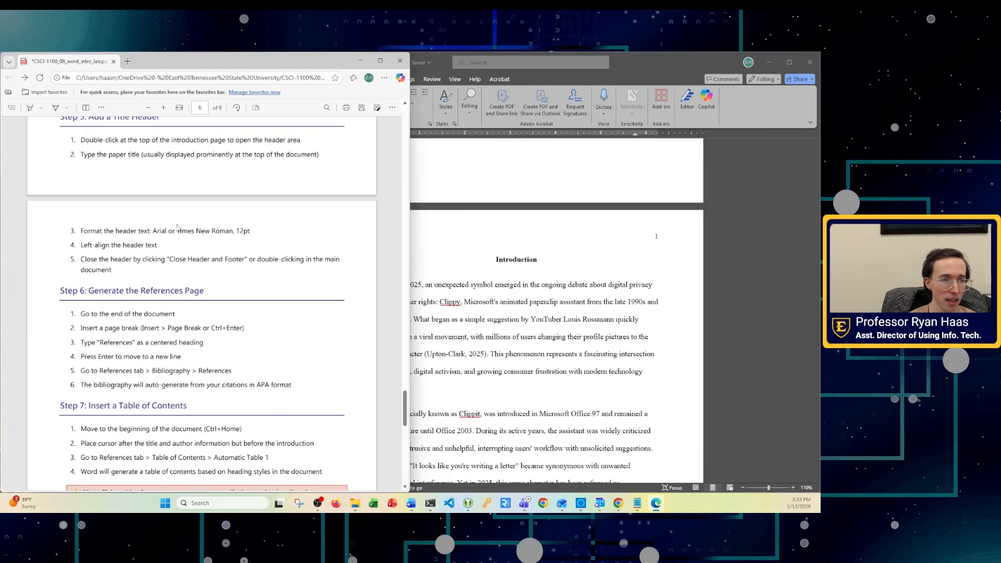
pyautogui.click(686, 278)
pyautogui.scroll(10, 540, 296)
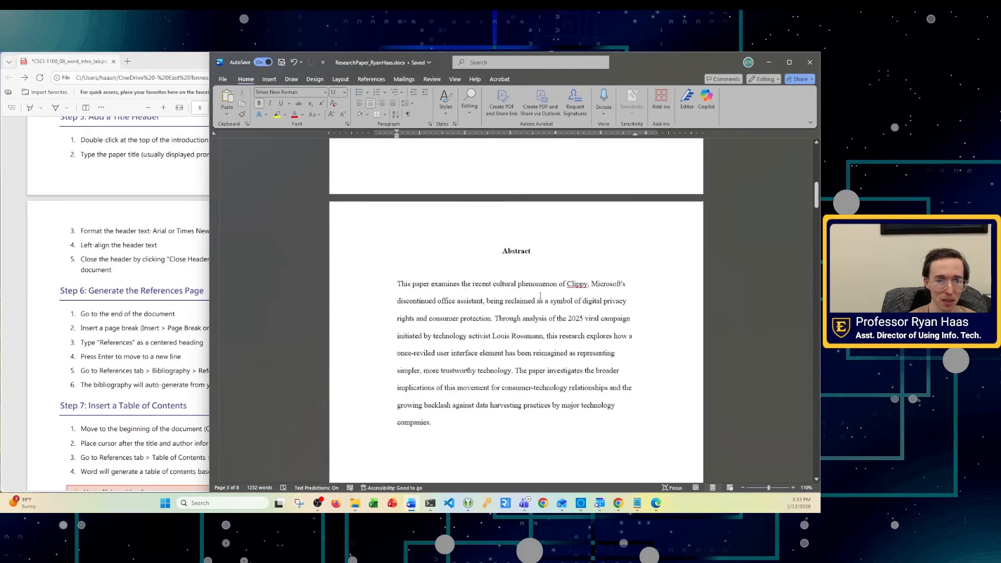
# - Select and copy the two-line paper title on the title page
pyautogui.scroll(5, 540, 296)
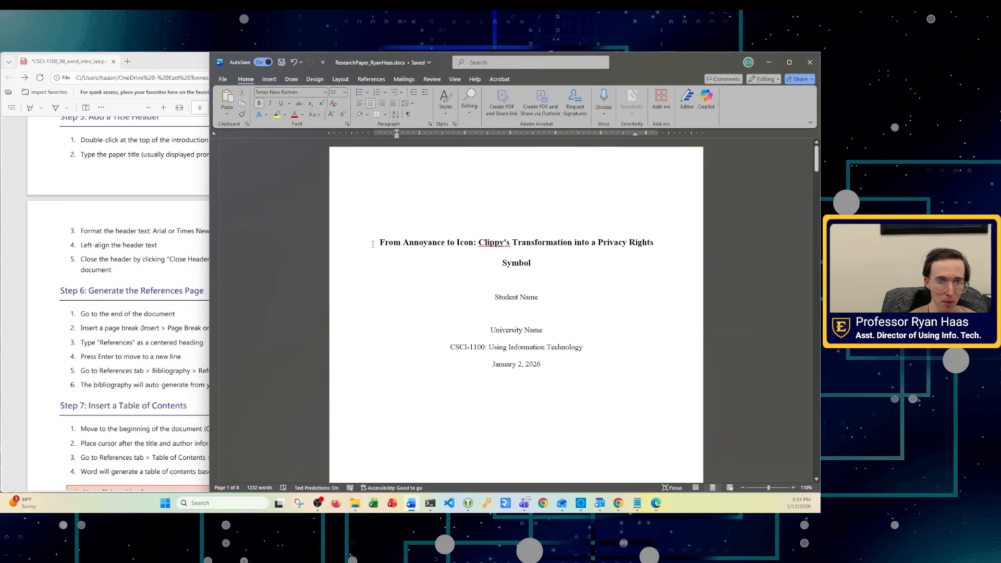
pyautogui.moveTo(380, 243); pyautogui.dragTo(533, 267)
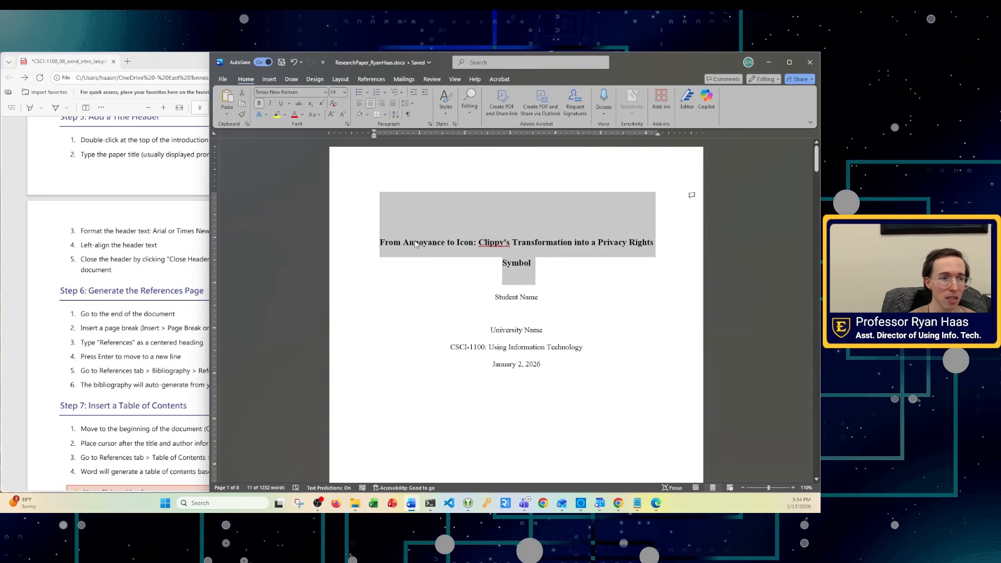
pyautogui.hotkey('ctrl', 'z')
# - Return to the Introduction page and open its header for editing
pyautogui.scroll(-3, 494, 279)
pyautogui.scroll(-15, 494, 279)
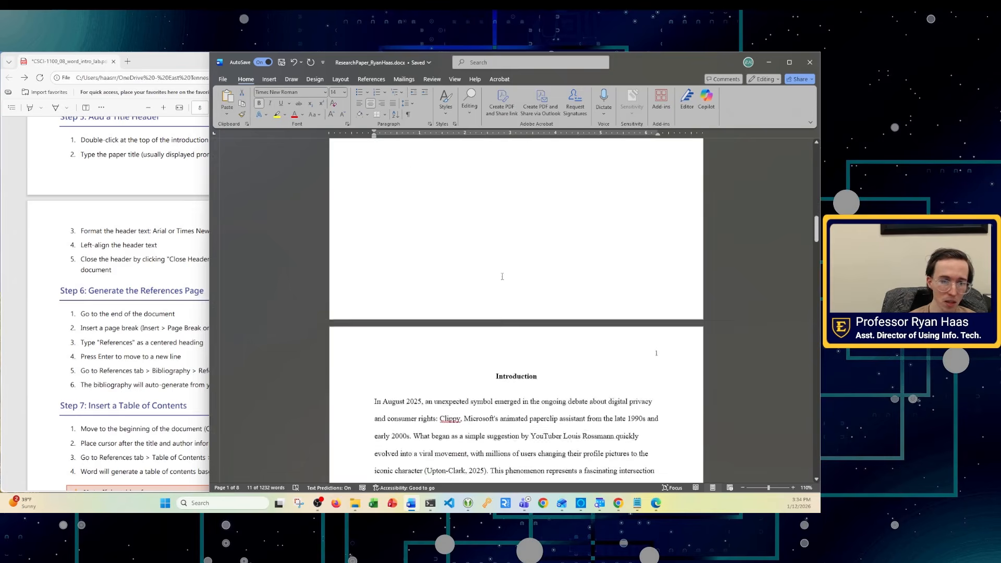
pyautogui.click(499, 280)
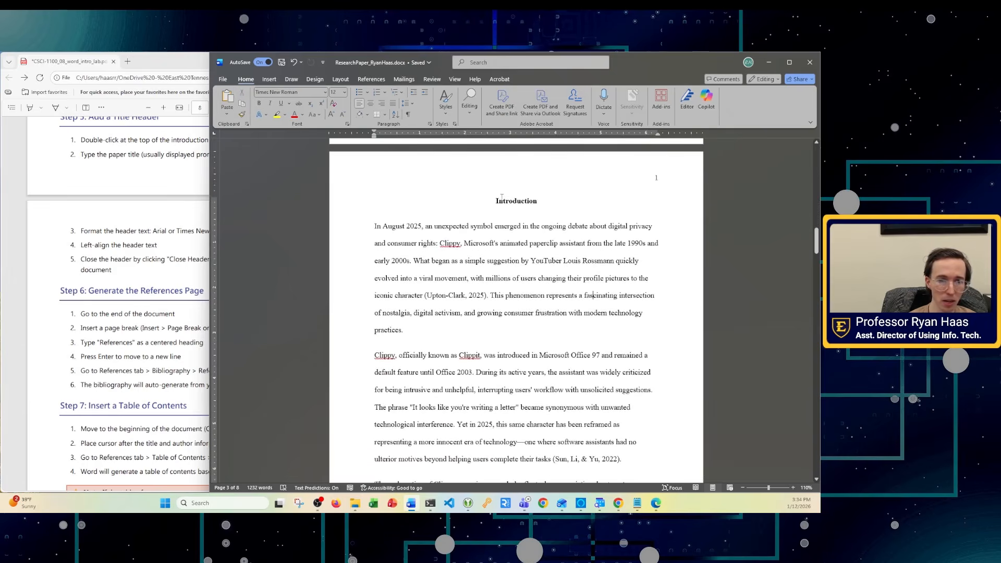
pyautogui.doubleClick(485, 166)
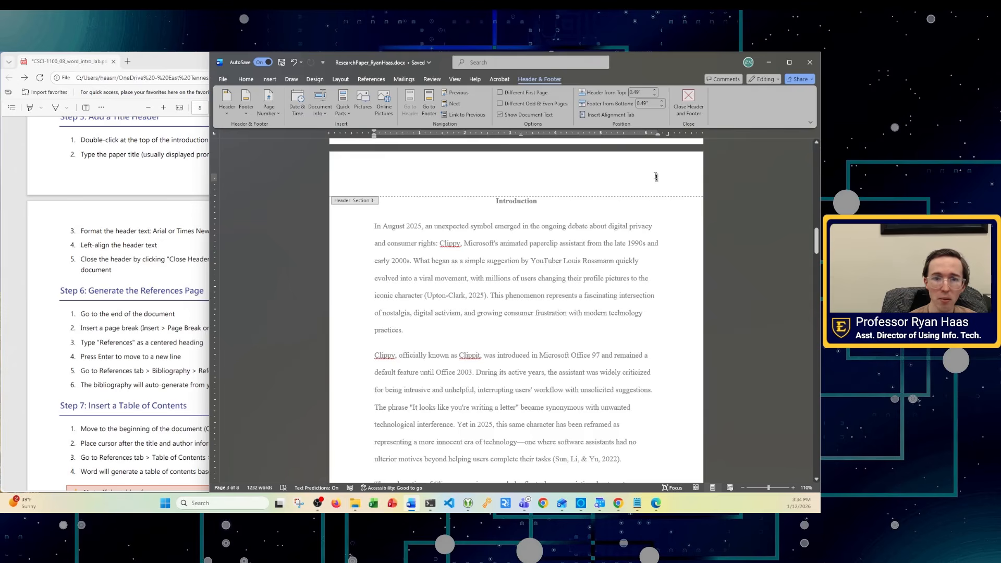
# - Paste the copied title into the header with Merge Formatting, joining it to the page-number line
pyautogui.press('Left')
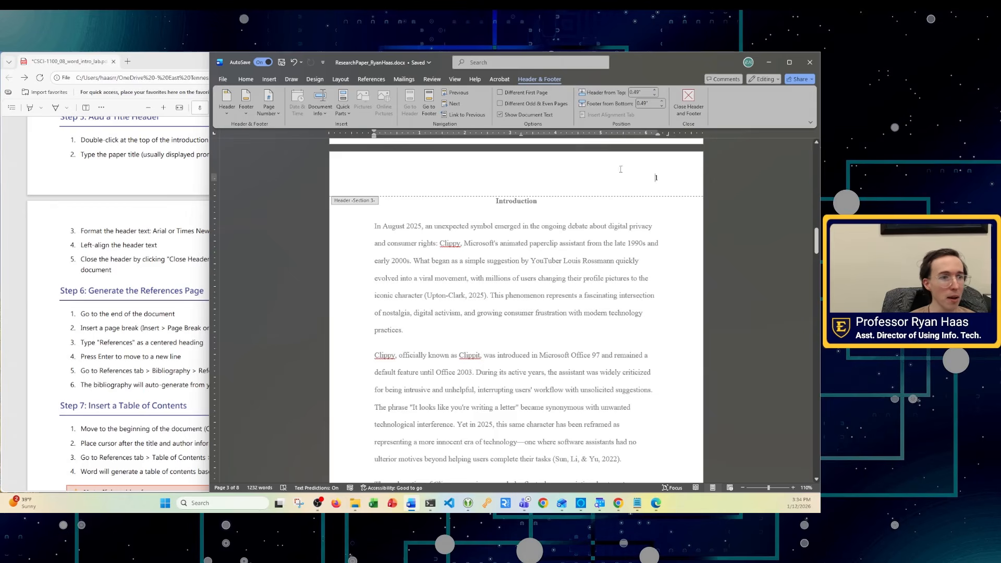
pyautogui.click(243, 79)
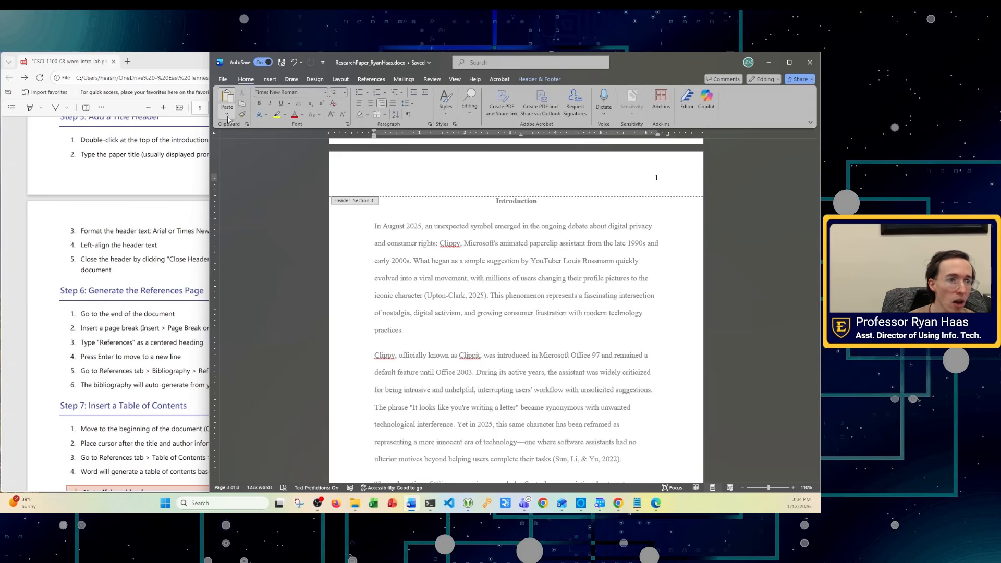
pyautogui.click(228, 116)
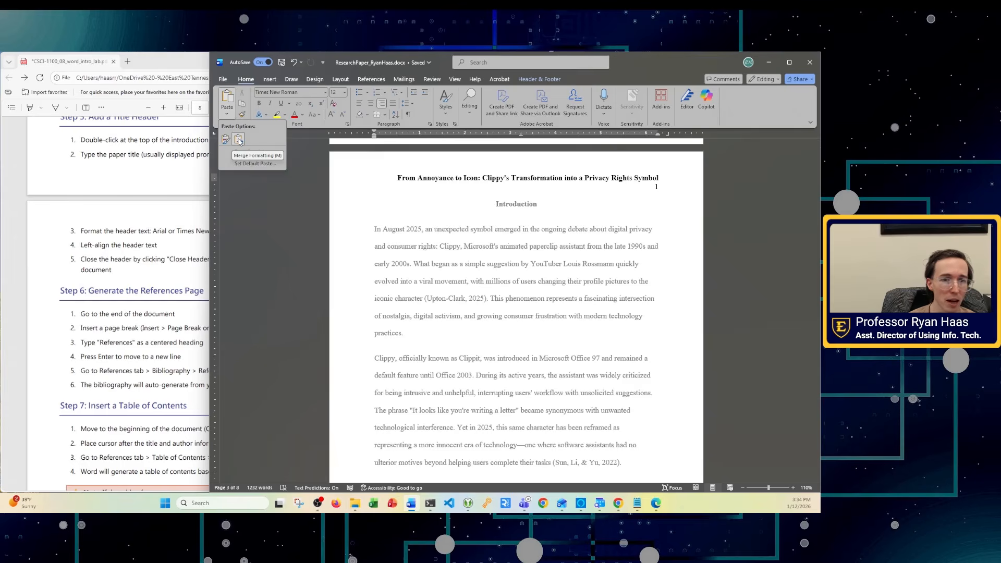
pyautogui.click(239, 140)
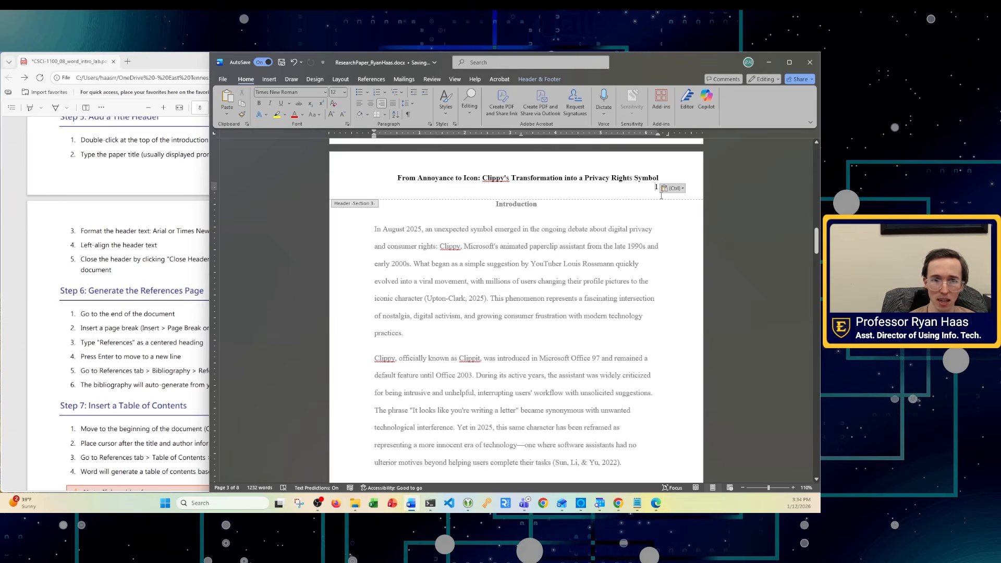
pyautogui.hotkey('ctrl', 'z')
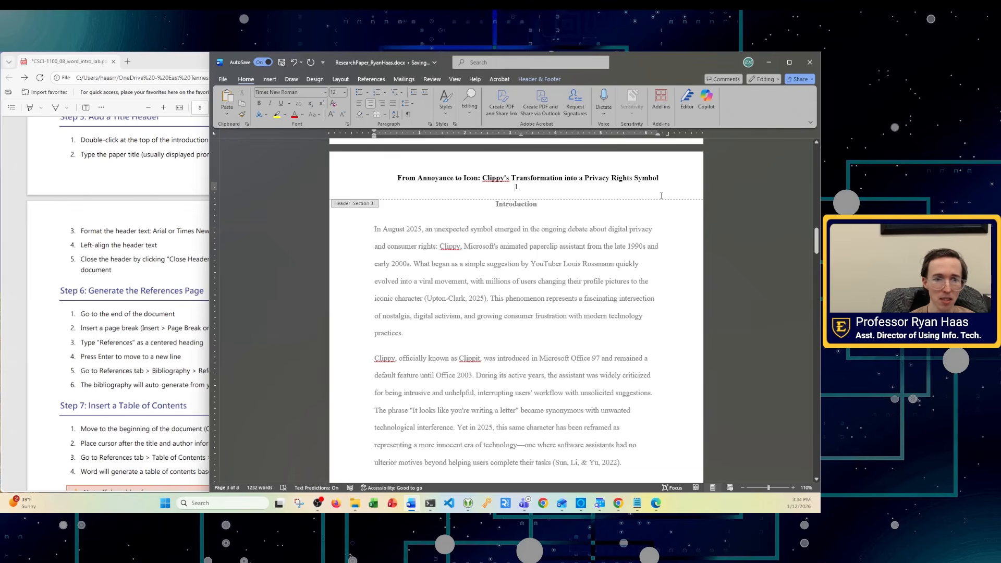
pyautogui.hotkey('ctrl', 'l')
pyautogui.press('BackSpace')
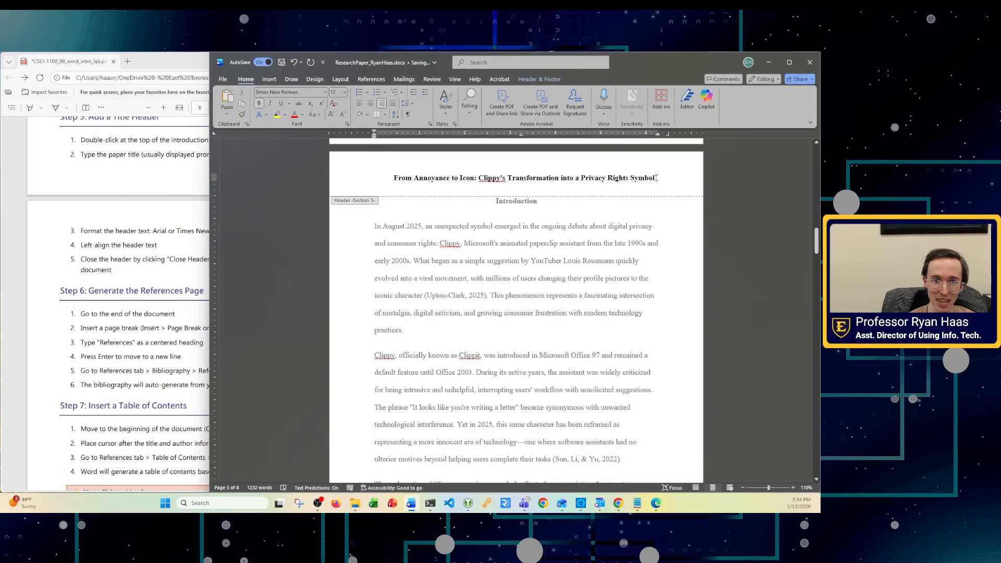
# - Remove bold from the header title and try left-aligning it
pyautogui.moveTo(656, 177); pyautogui.dragTo(394, 180)
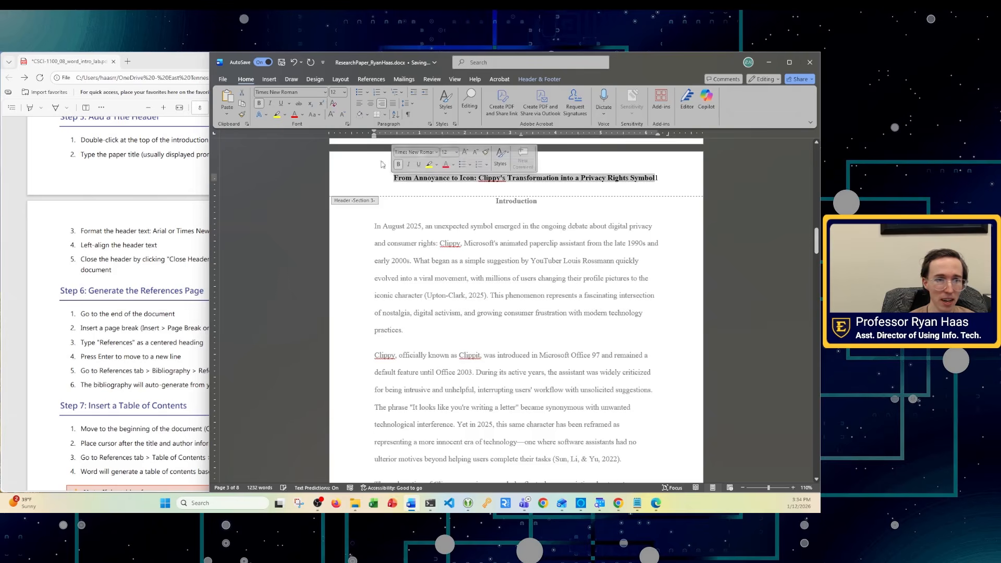
pyautogui.click(260, 104)
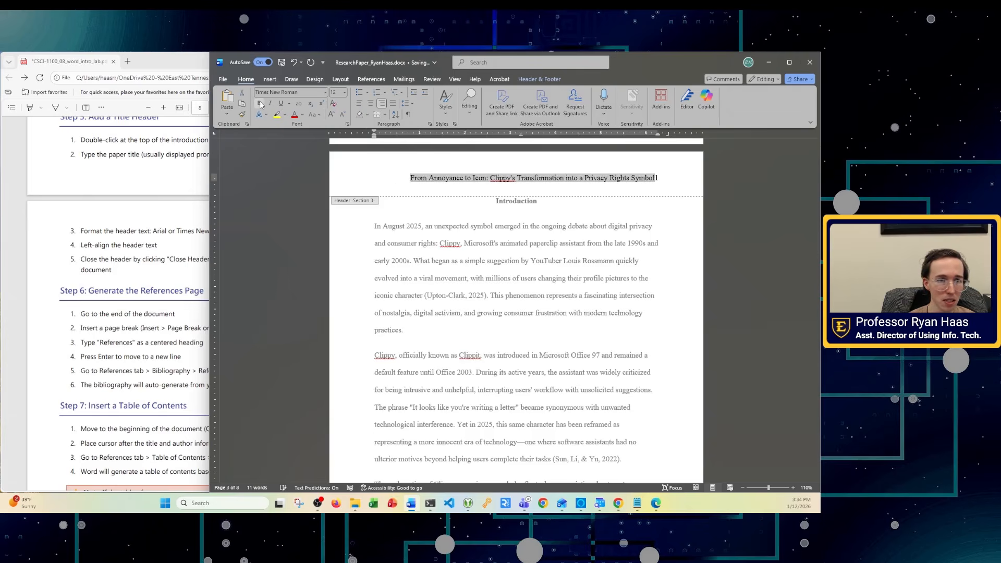
pyautogui.click(429, 183)
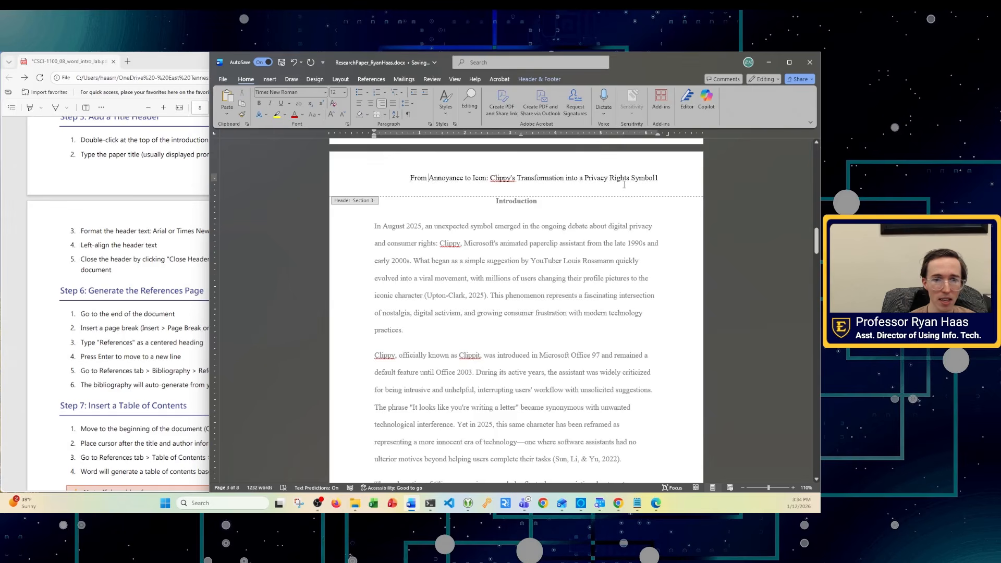
pyautogui.click(656, 178)
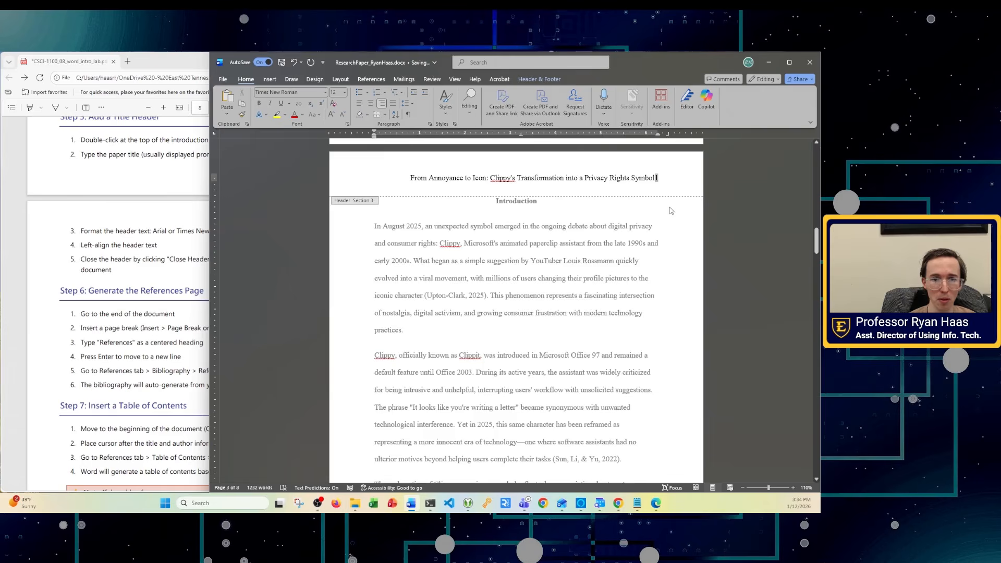
pyautogui.hotkey('ctrl', 'l')
pyautogui.hotkey('ctrl', 'z')
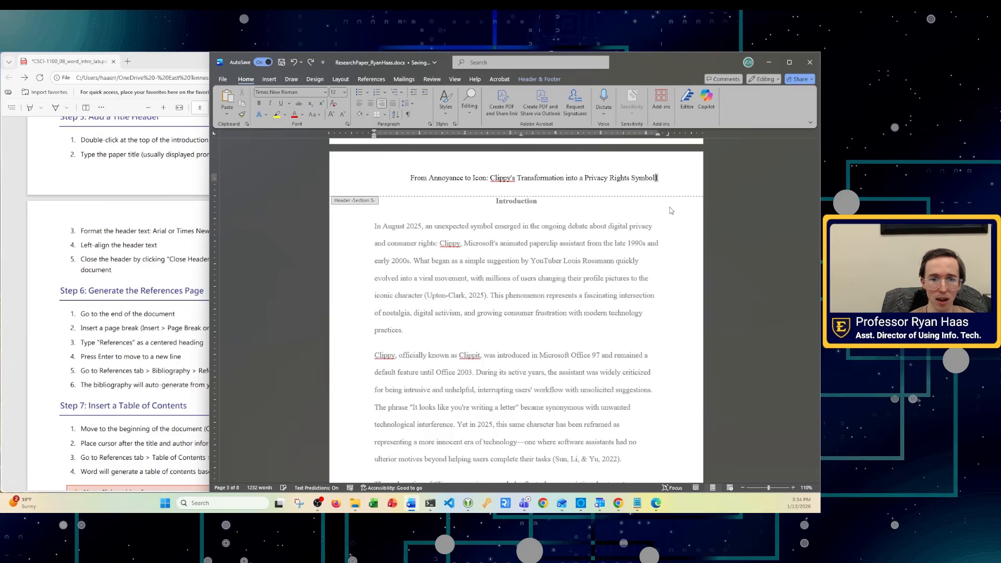
# - Tab the page number 1 to the right of the title, then close the header
pyautogui.click(656, 178)
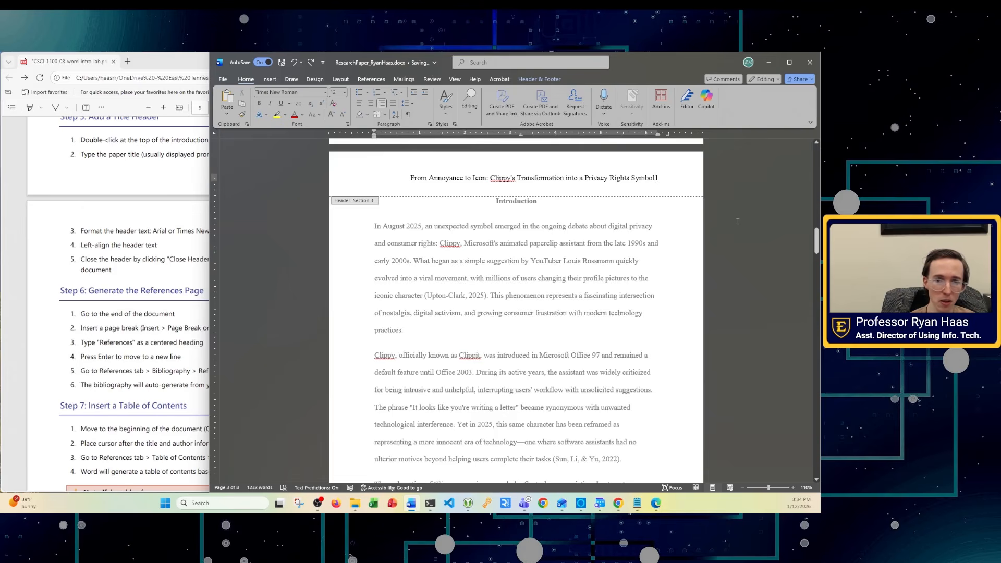
pyautogui.press('Tab')
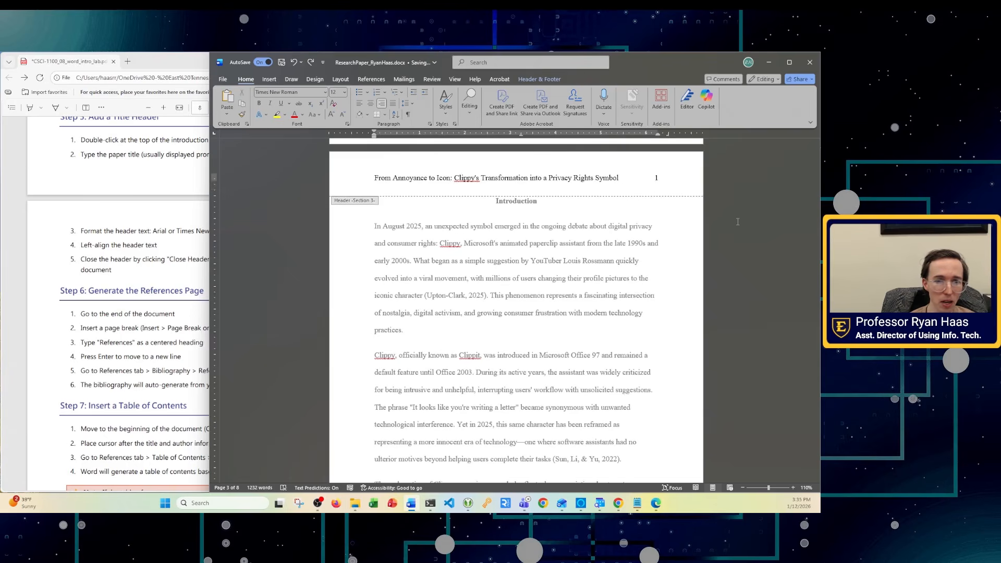
pyautogui.press('Return')
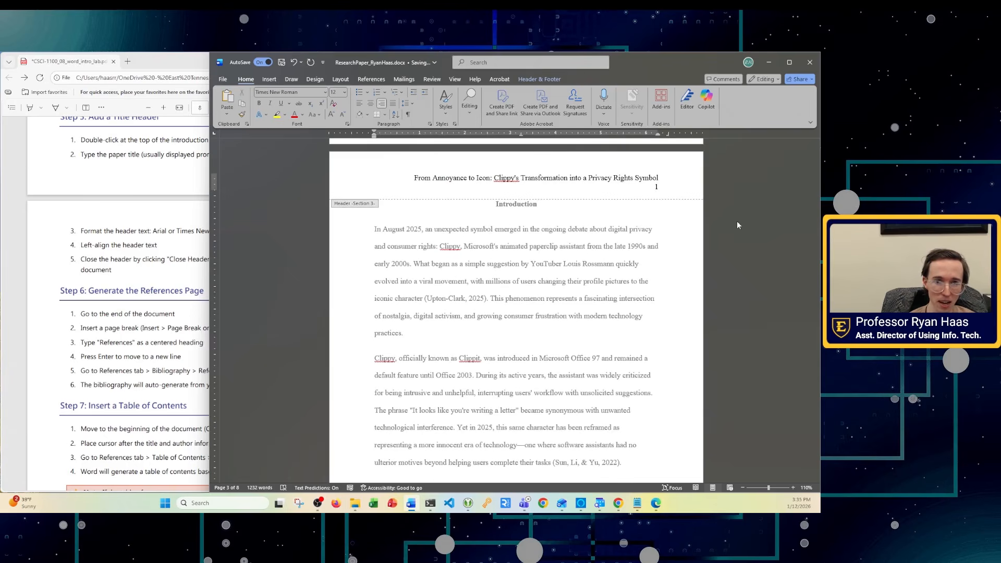
pyautogui.hotkey('ctrl', 'z')
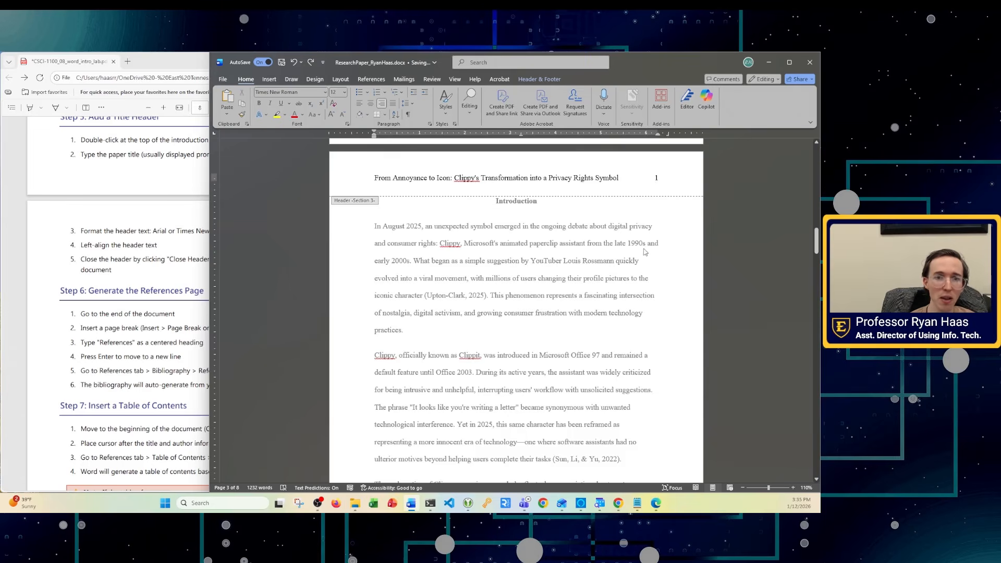
pyautogui.tripleClick(605, 274)
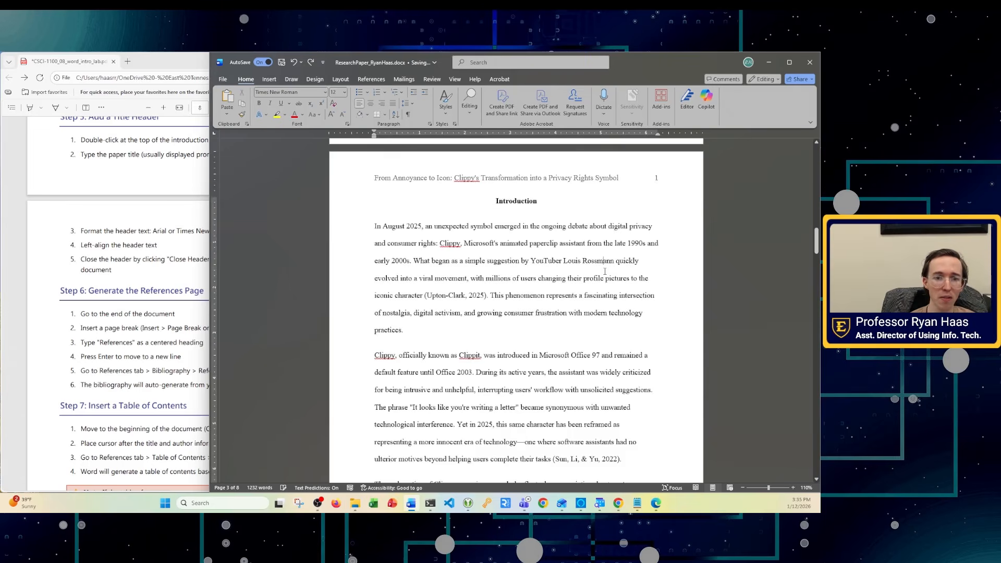
pyautogui.click(551, 340)
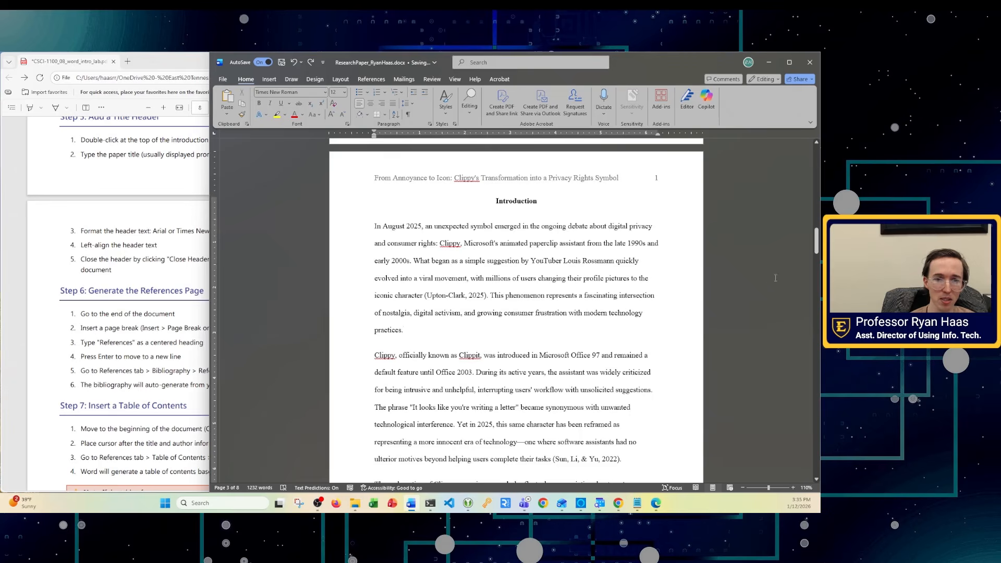
pyautogui.doubleClick(535, 186)
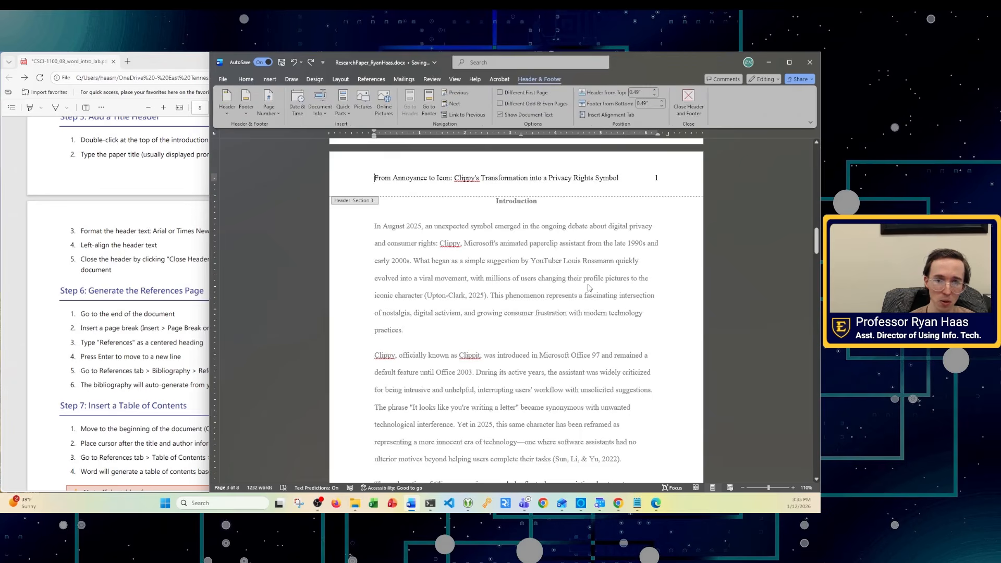
pyautogui.tripleClick(576, 182)
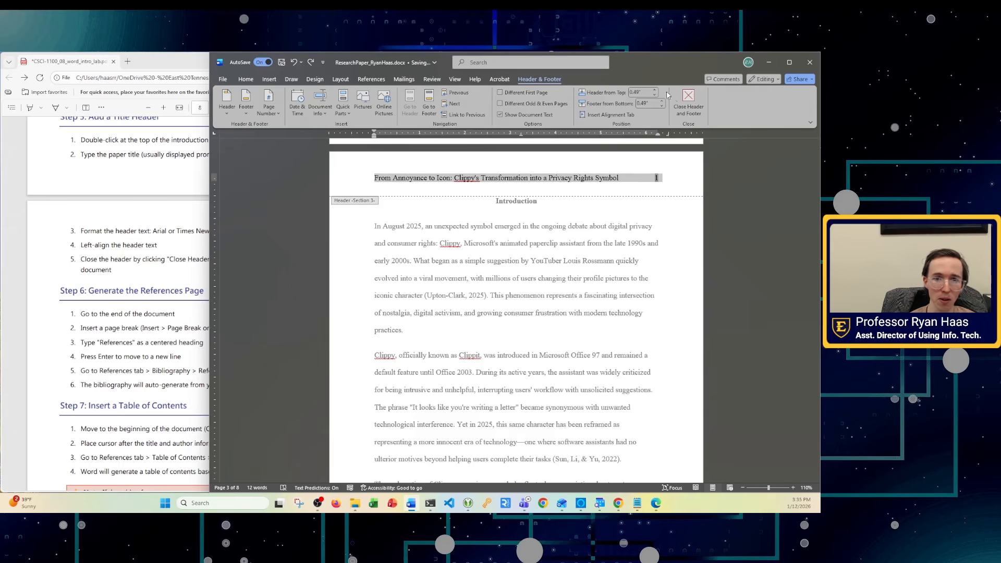
pyautogui.click(687, 101)
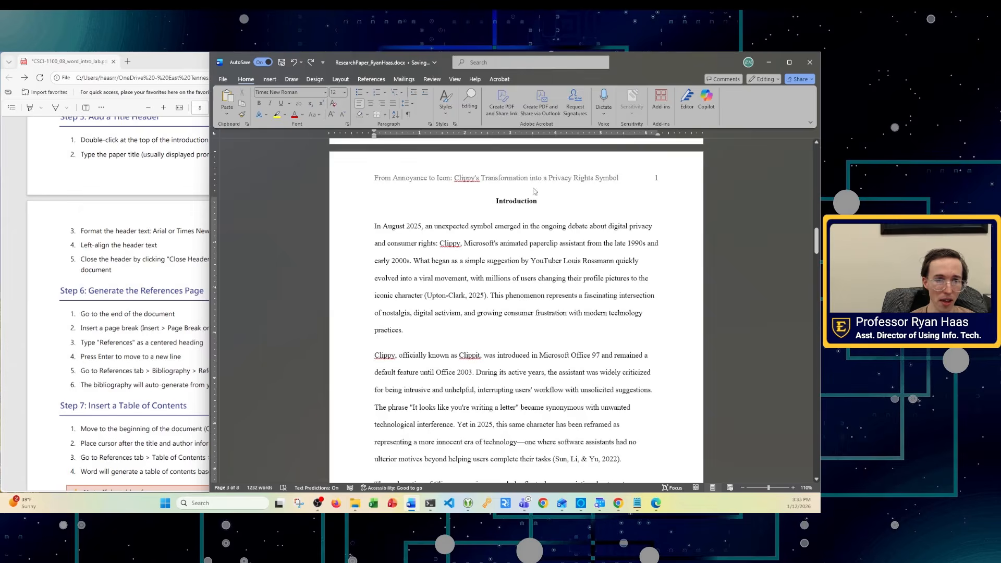
pyautogui.scroll(-10, 534, 191)
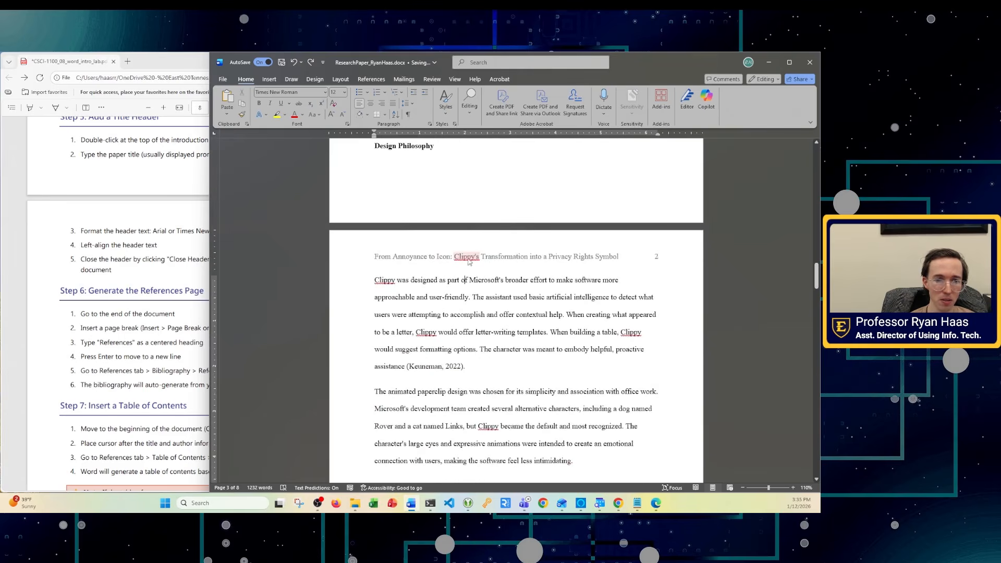
# - Scroll to the References placeholder at the end of the paper, then switch to the lab PDF
pyautogui.scroll(-5, 469, 262)
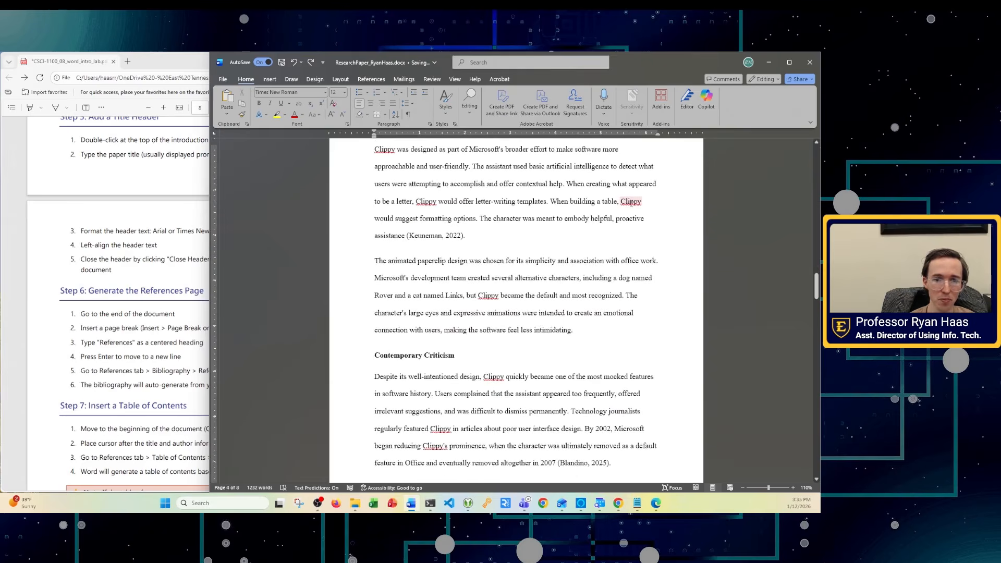
pyautogui.moveTo(816, 286); pyautogui.dragTo(809, 439)
pyautogui.scroll(-8, 812, 411)
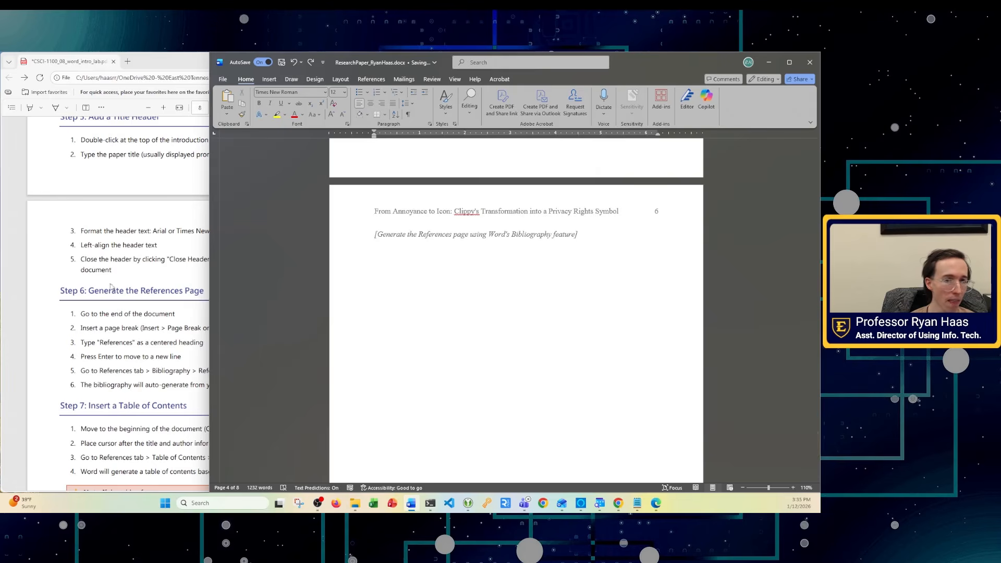
pyautogui.scroll(3, 508, 402)
pyautogui.scroll(5, 508, 402)
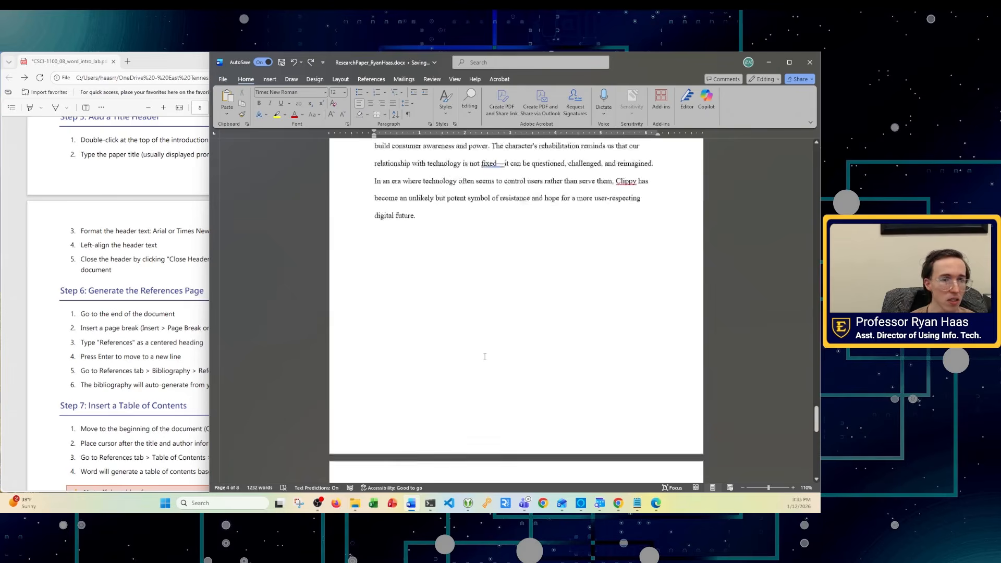
pyautogui.scroll(-1, 463, 358)
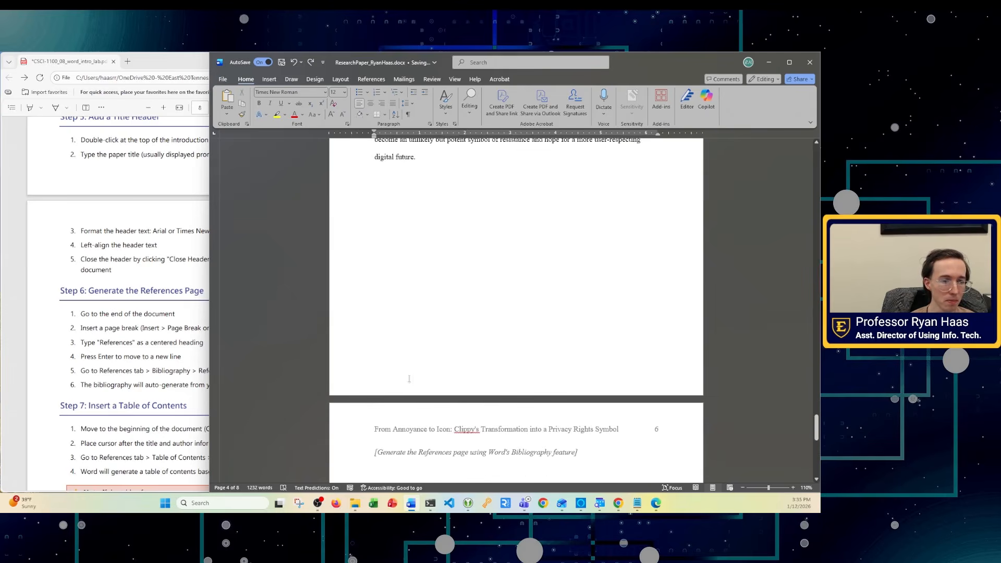
pyautogui.click(122, 369)
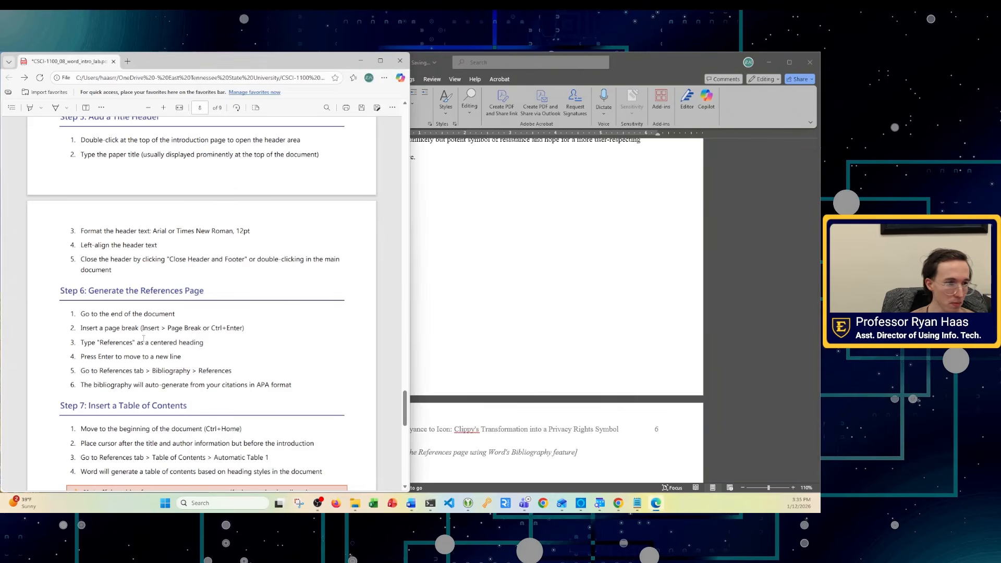
# - Draw a diagonal ink line over the PDF's earlier steps, scroll to Step 6, and return to Word
pyautogui.scroll(-3, 208, 365)
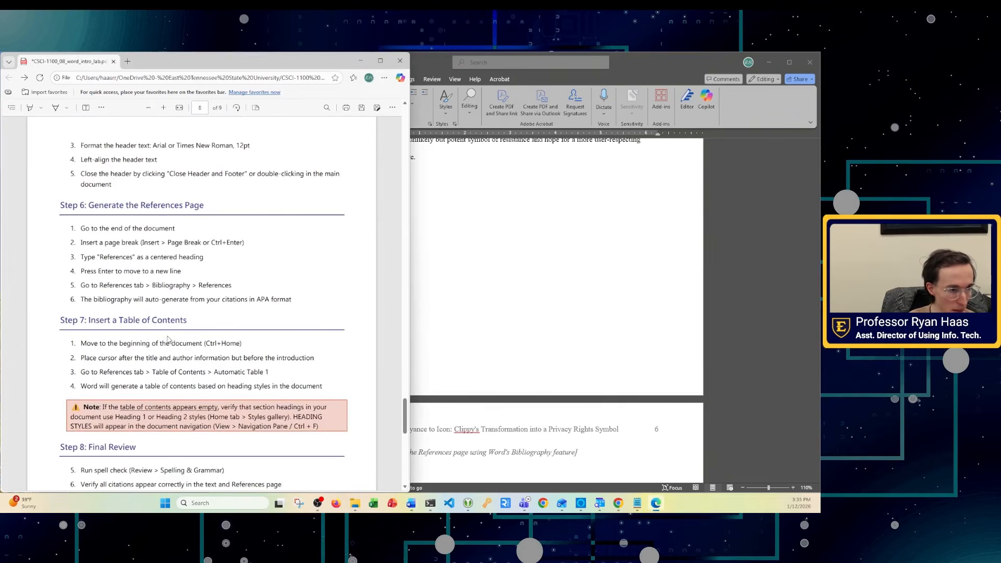
pyautogui.scroll(7, 162, 313)
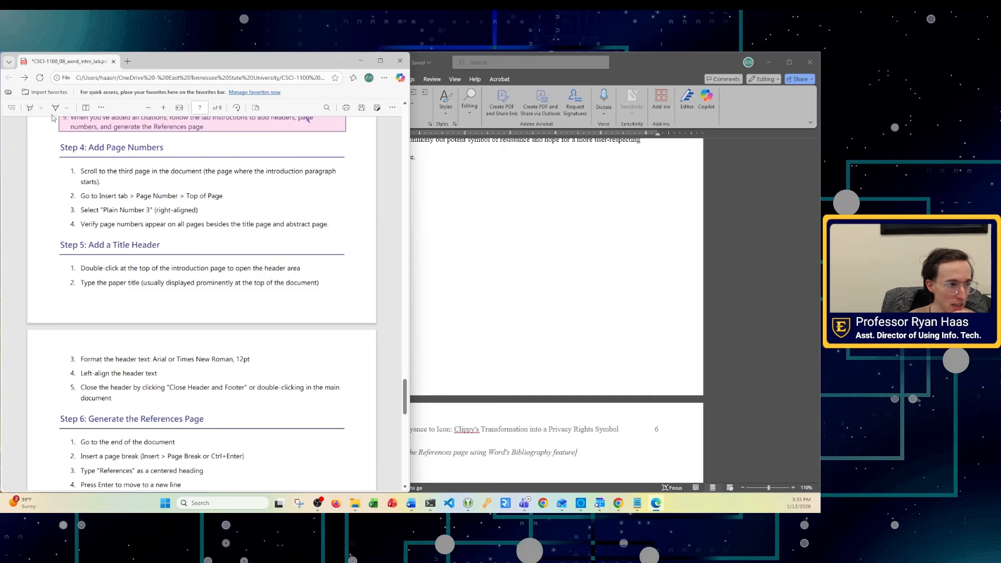
pyautogui.moveTo(102, 142); pyautogui.dragTo(210, 323)
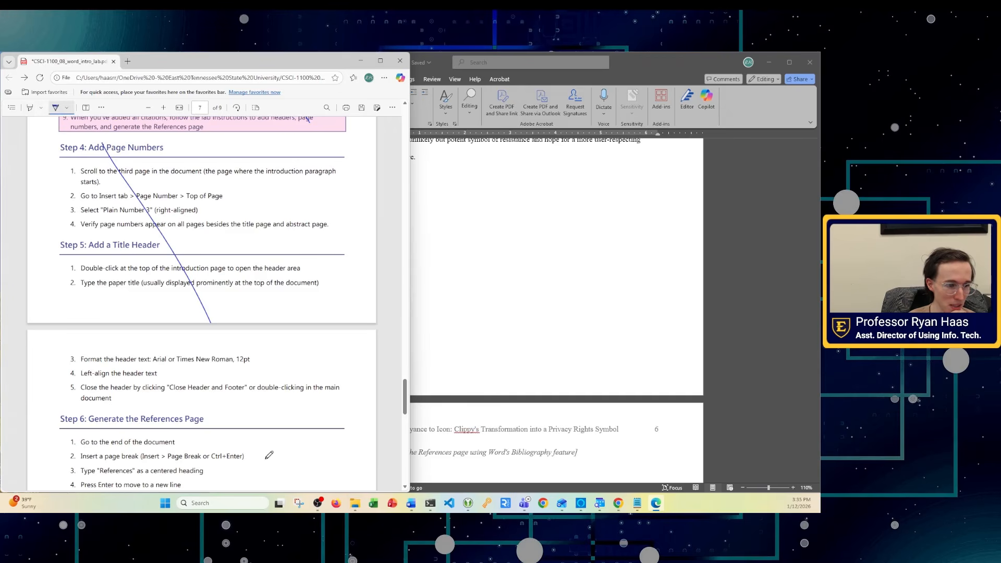
pyautogui.scroll(-5, 211, 383)
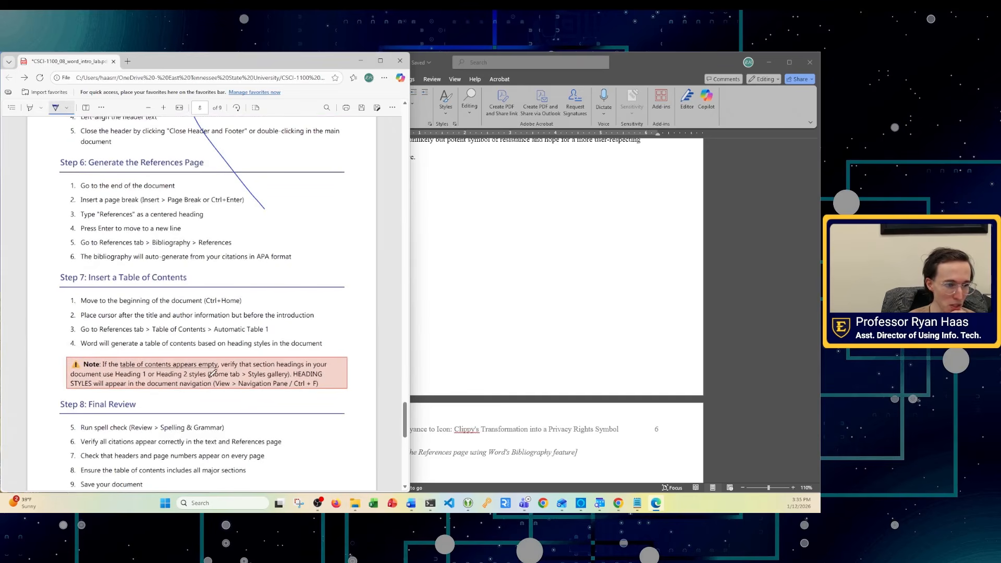
pyautogui.scroll(-2, 212, 373)
pyautogui.scroll(2, 216, 368)
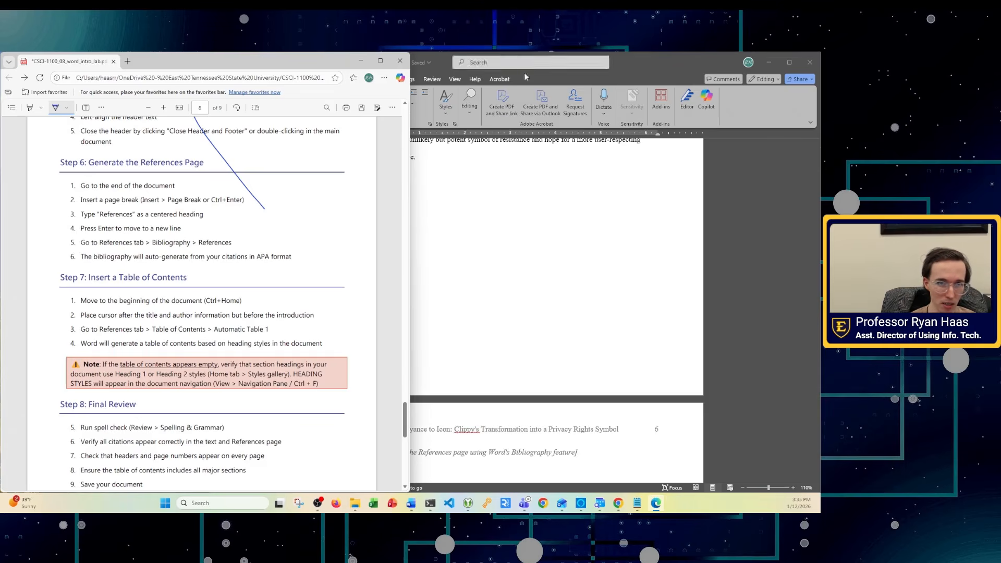
pyautogui.click(648, 67)
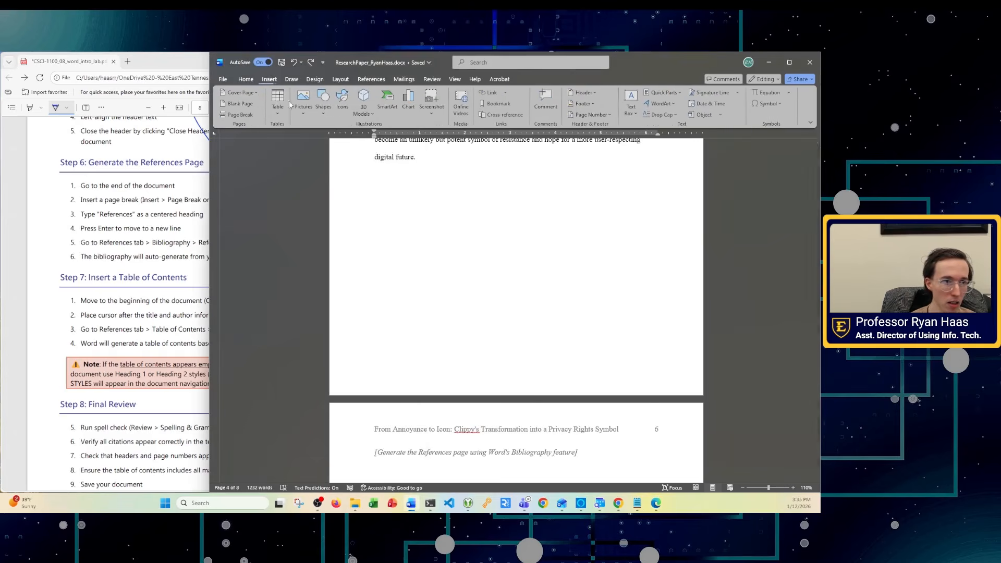
# - Open and close the page 6 header above References, then reopen it on the Home tab
pyautogui.doubleClick(562, 438)
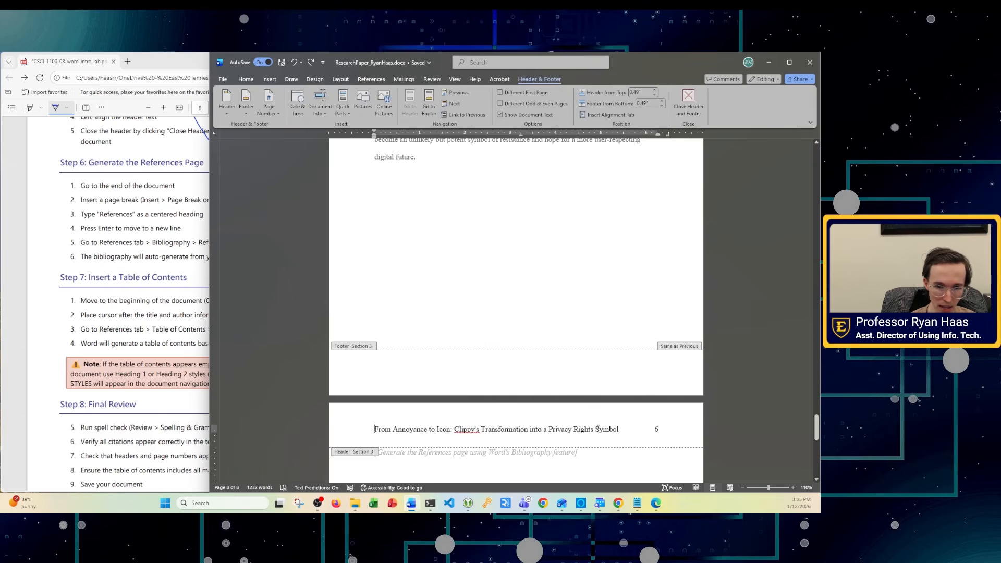
pyautogui.scroll(-3, 573, 432)
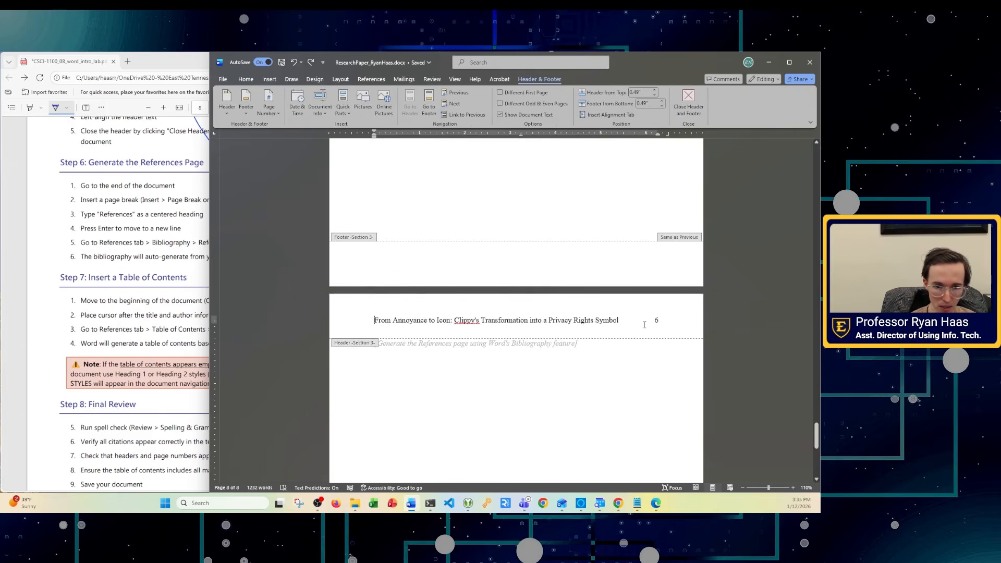
pyautogui.scroll(6, 596, 292)
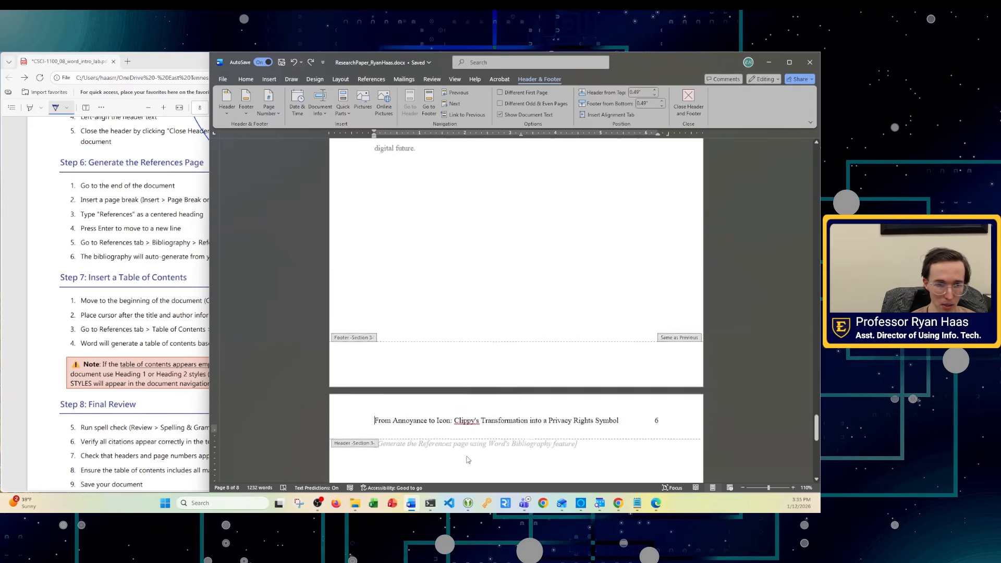
pyautogui.doubleClick(429, 315)
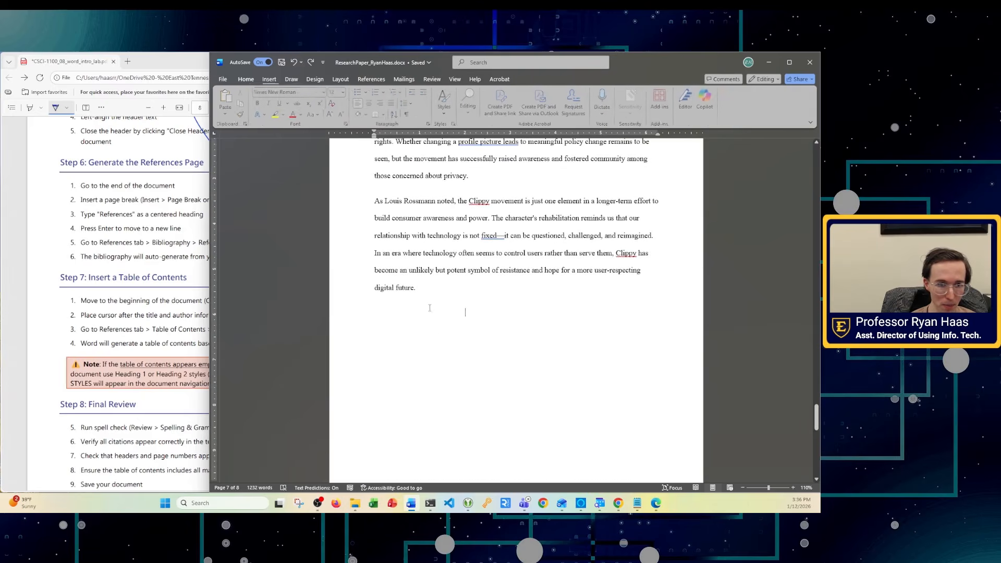
pyautogui.click(271, 79)
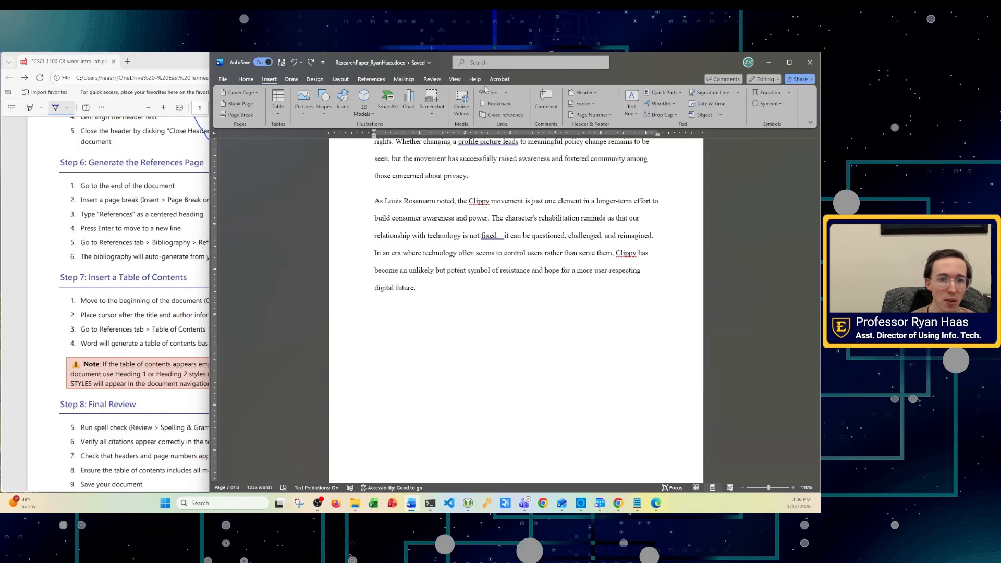
pyautogui.scroll(-5, 382, 386)
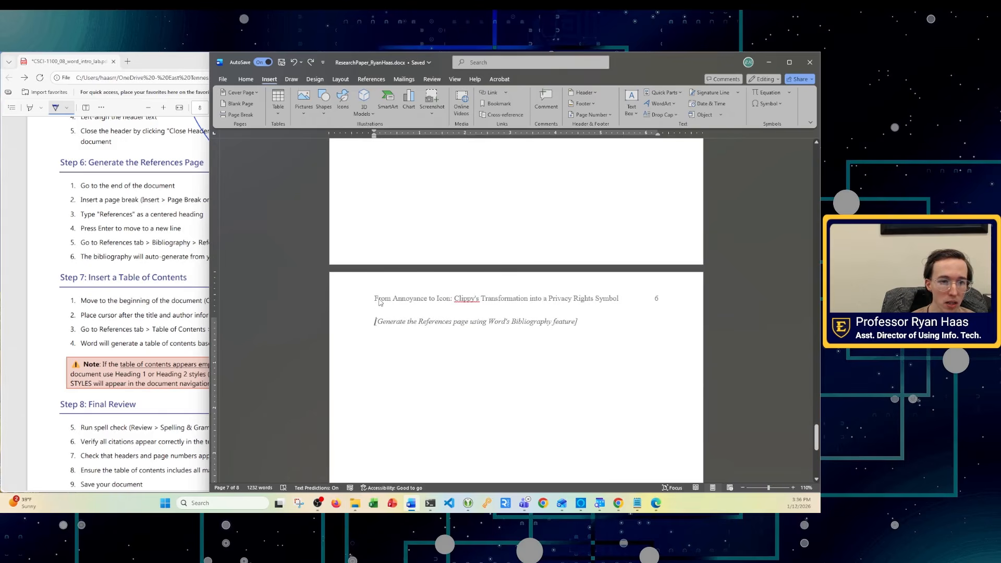
pyautogui.doubleClick(380, 303)
pyautogui.scroll(5, 415, 365)
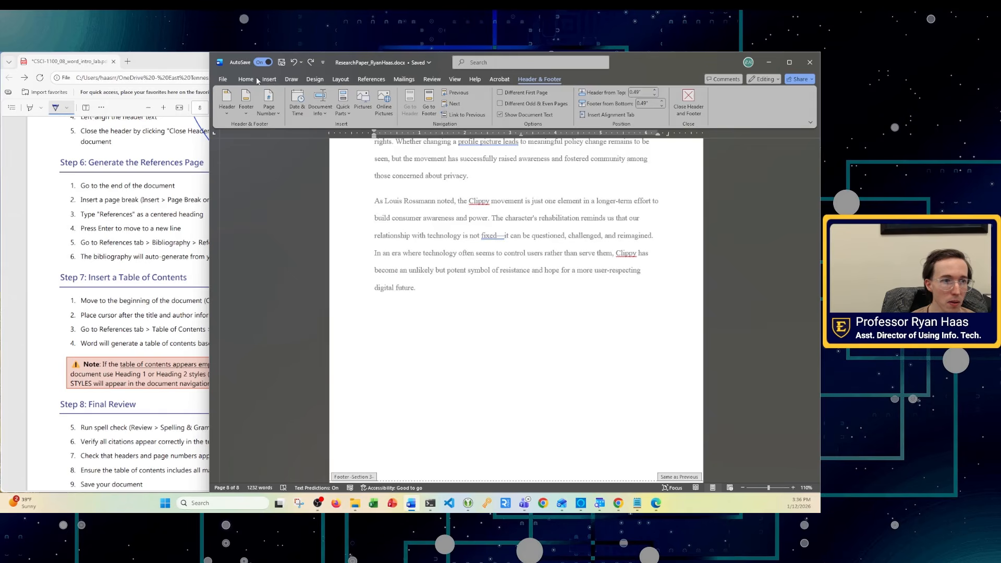
pyautogui.click(249, 80)
# - Show formatting marks and delete the page break after the closing 'digital future.' paragraph
pyautogui.click(408, 115)
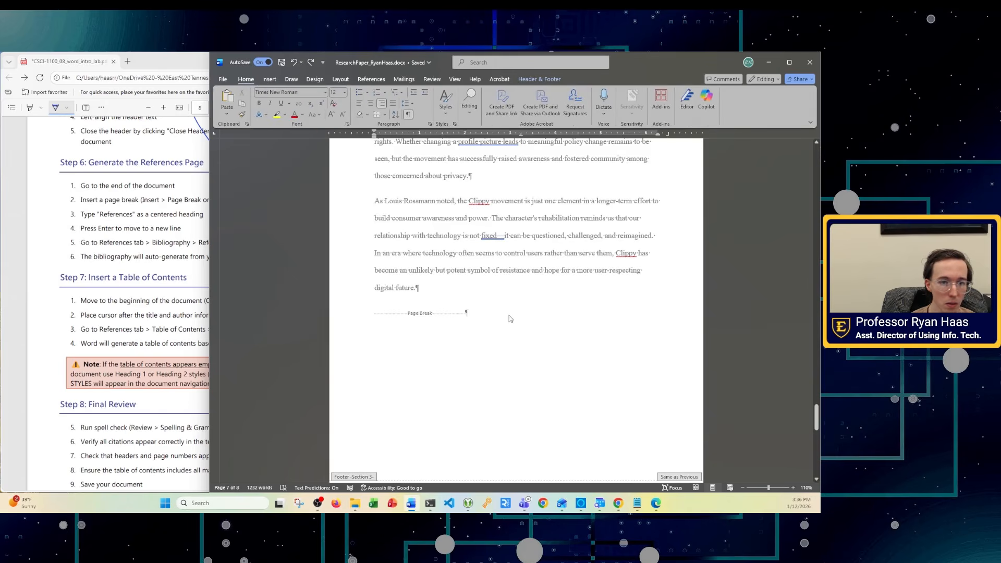
pyautogui.scroll(3, 458, 333)
pyautogui.scroll(-3, 438, 365)
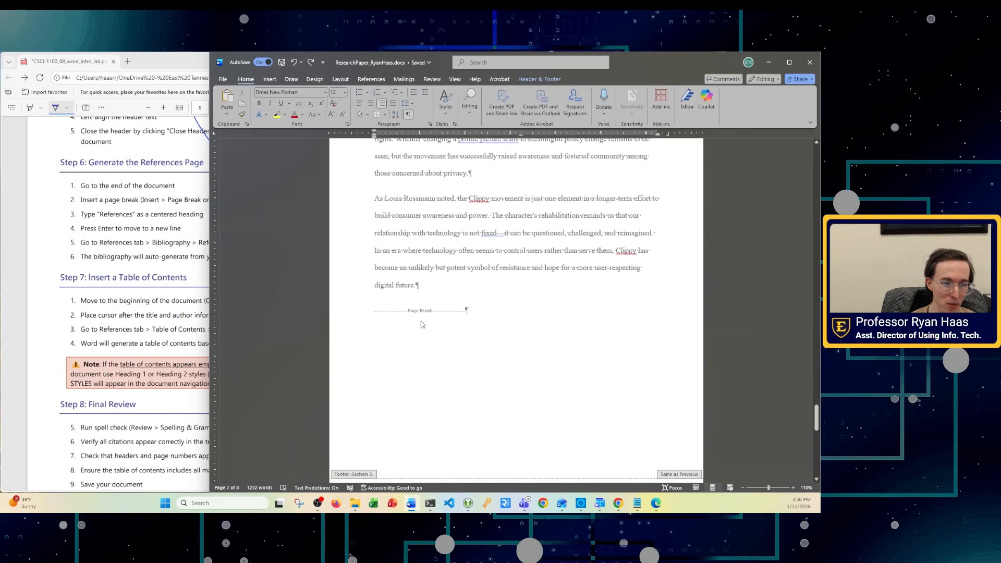
pyautogui.doubleClick(416, 319)
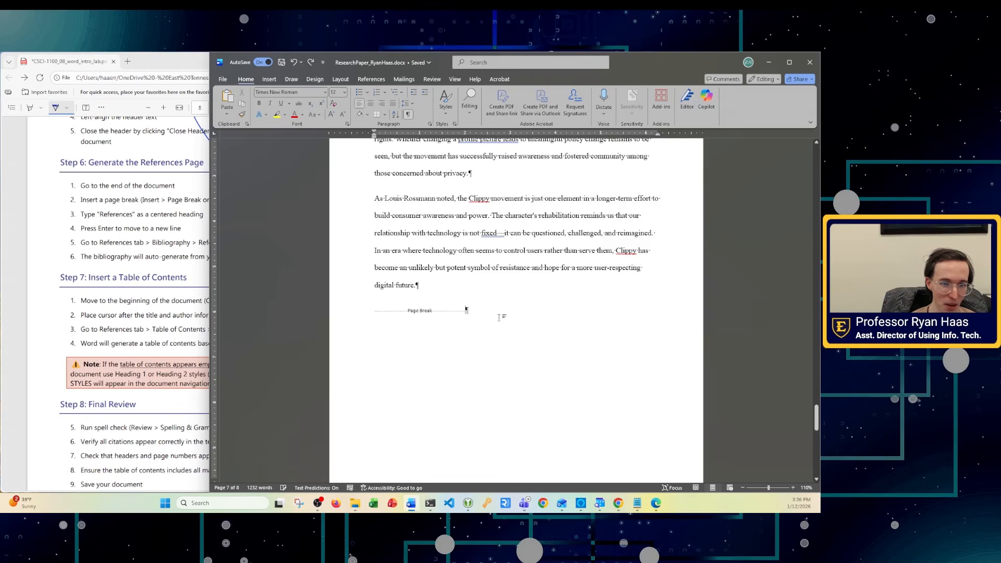
pyautogui.moveTo(499, 318); pyautogui.dragTo(386, 311)
pyautogui.press('Delete')
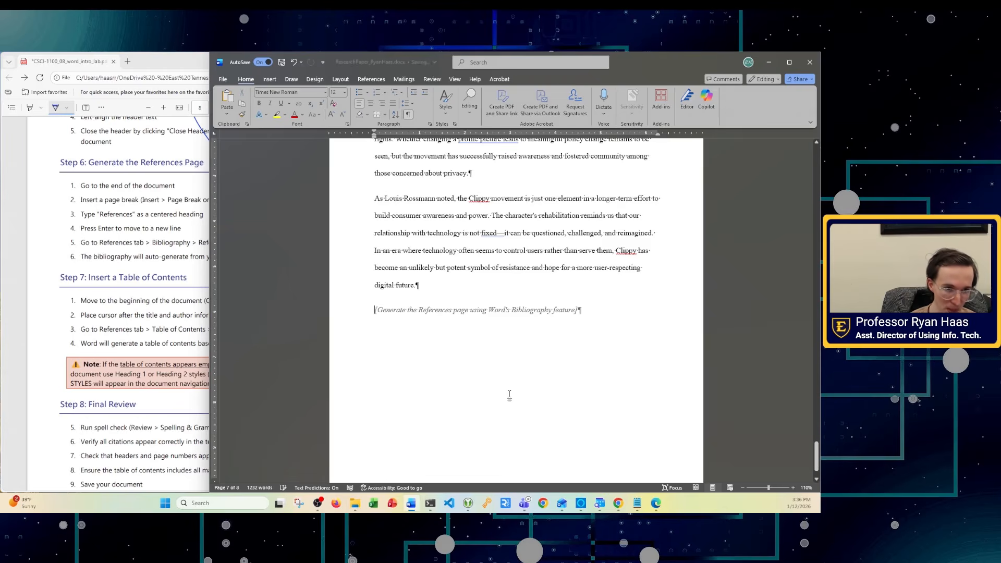
# - Insert a Next Page section break from Layout > Breaks before the References placeholder
pyautogui.scroll(-1, 416, 260)
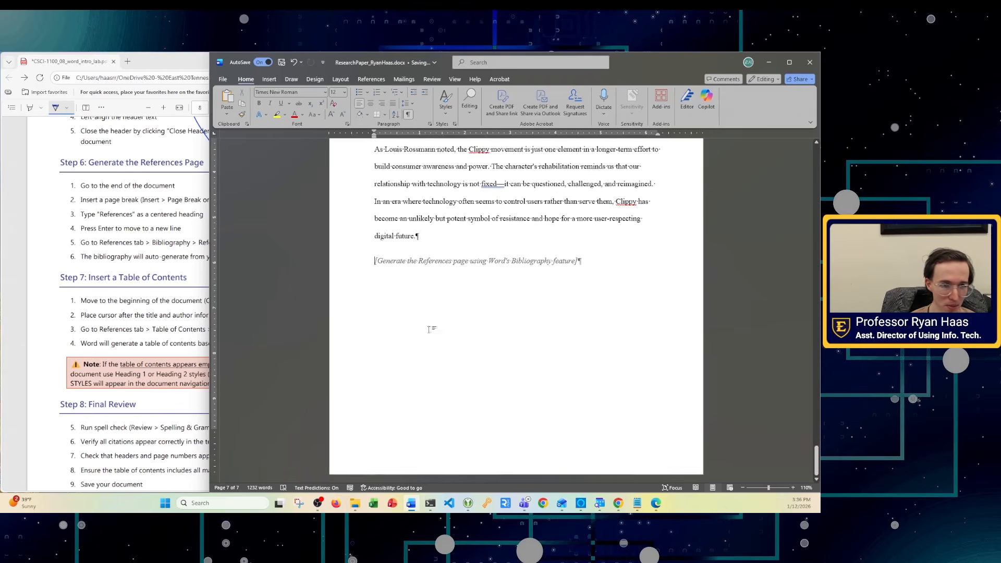
pyautogui.click(269, 79)
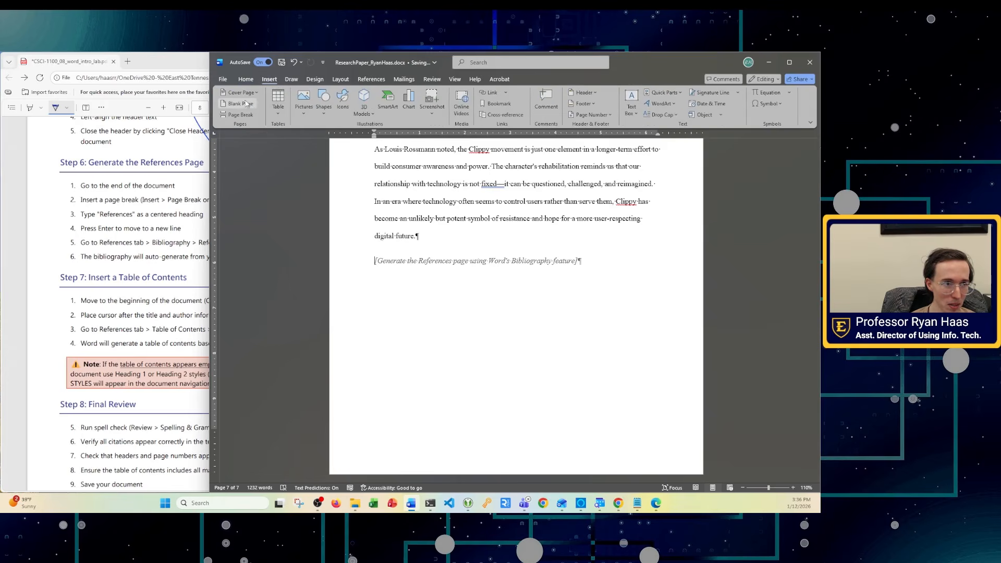
pyautogui.click(340, 79)
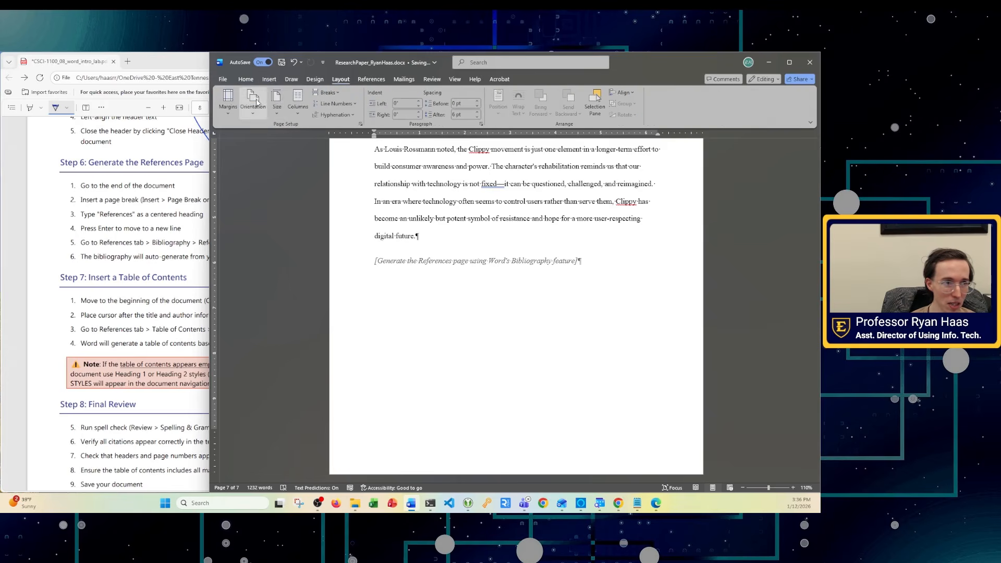
pyautogui.click(326, 92)
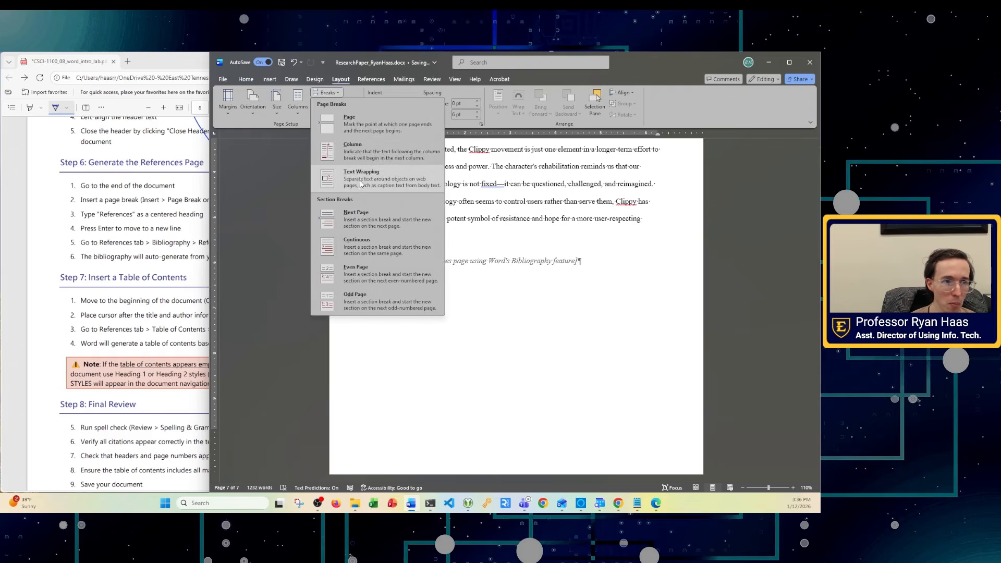
pyautogui.click(363, 219)
pyautogui.scroll(2, 433, 304)
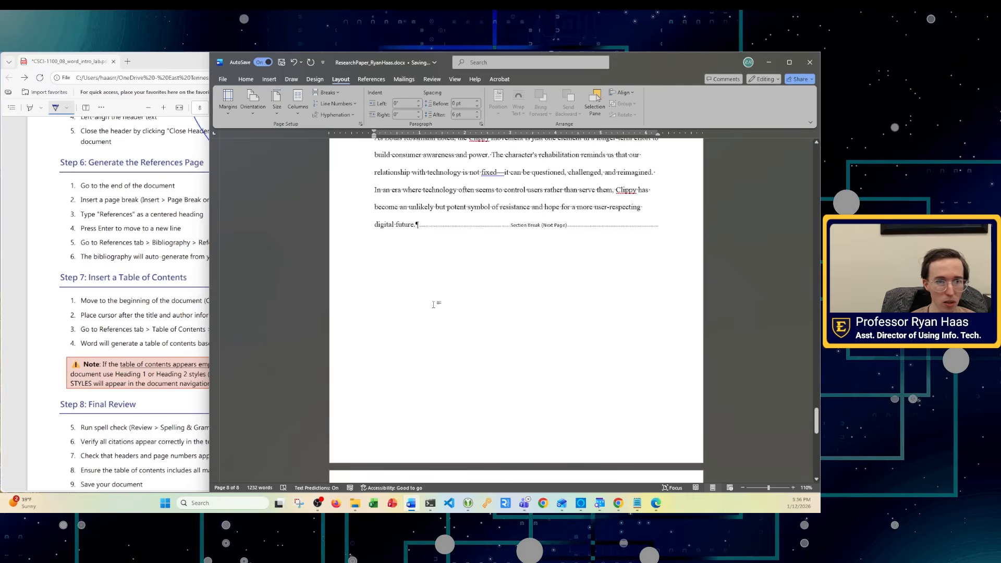
pyautogui.scroll(-5, 431, 313)
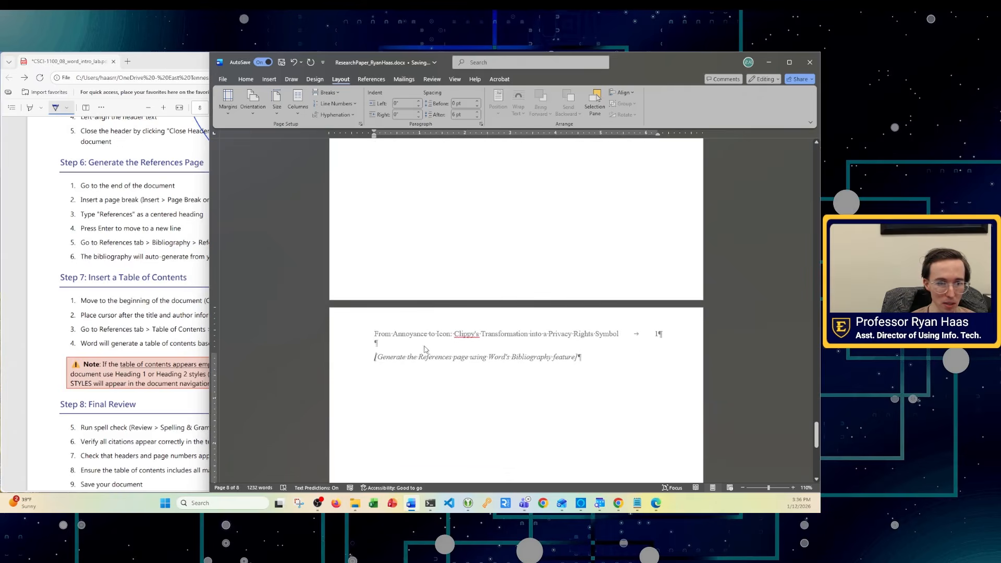
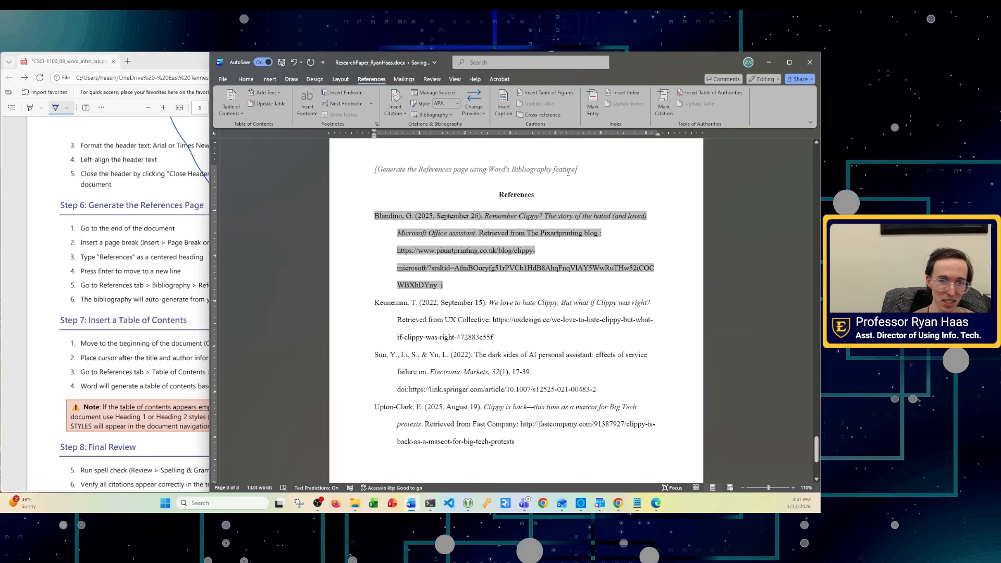
# - Delete the '[Generate the References page…]' placeholder line above the References heading
pyautogui.moveTo(578, 169); pyautogui.dragTo(374, 170)
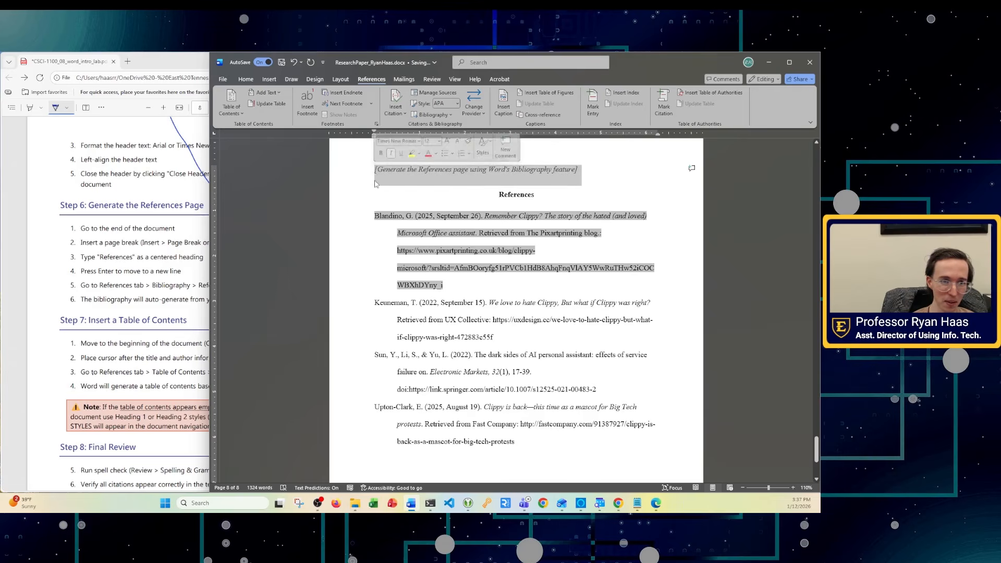
pyautogui.press('BackSpace')
pyautogui.press('BackSpace')
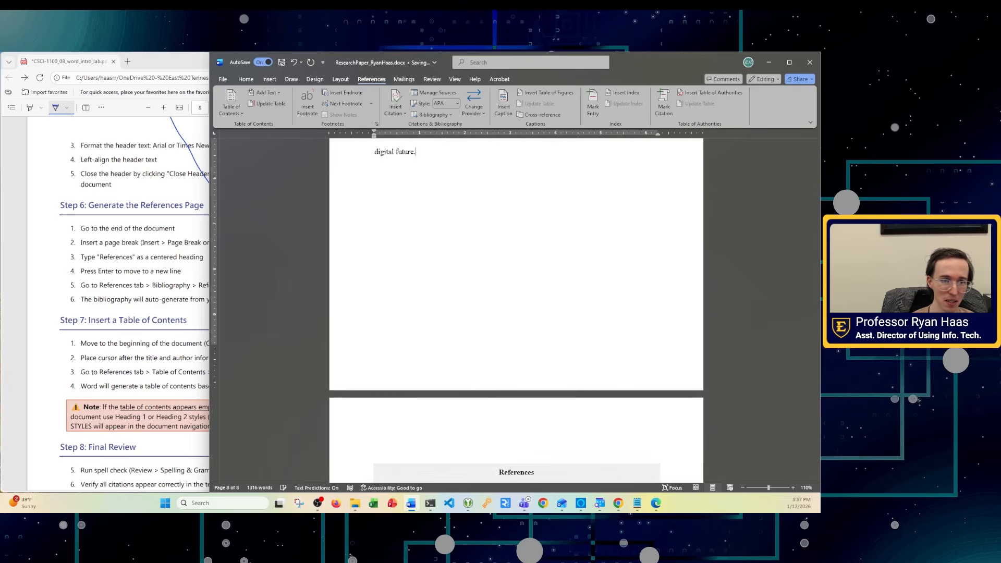
pyautogui.scroll(-8, 443, 269)
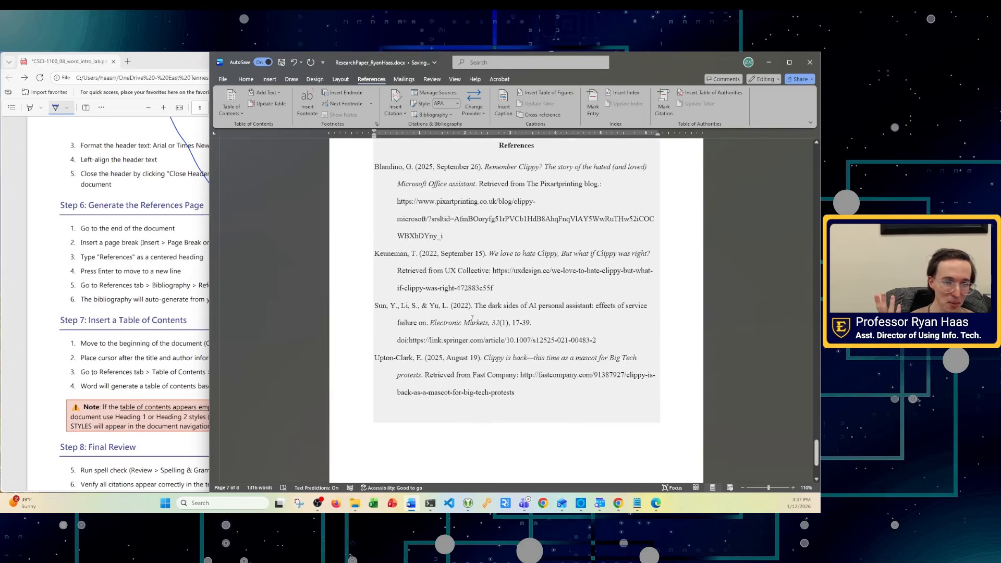
pyautogui.scroll(10, 795, 319)
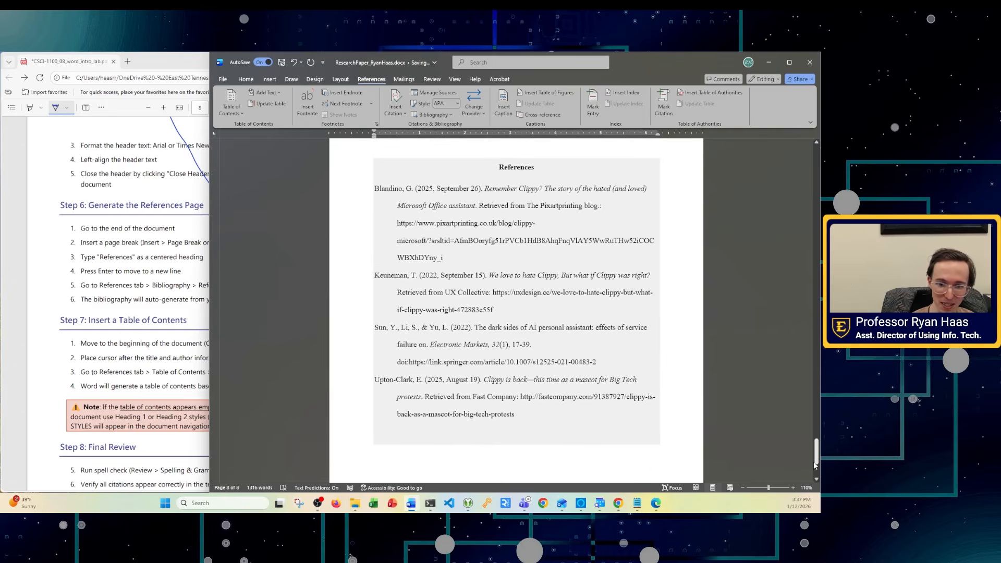
pyautogui.scroll(20, 797, 260)
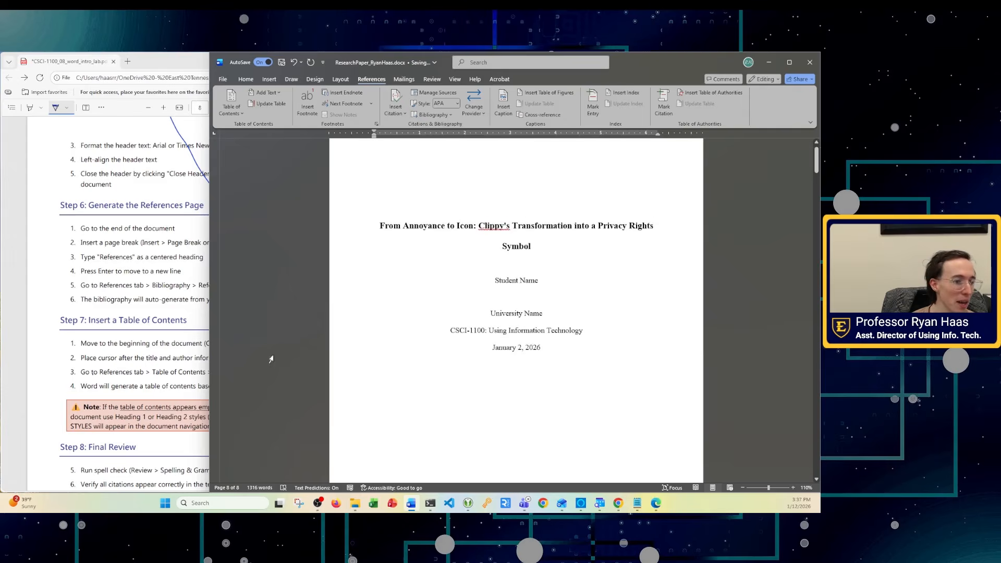
# - In the lab instructions PDF, cross off the finished References steps and circle the table of contents steps
pyautogui.click(159, 358)
pyautogui.scroll(-6, 162, 359)
pyautogui.scroll(5, 205, 285)
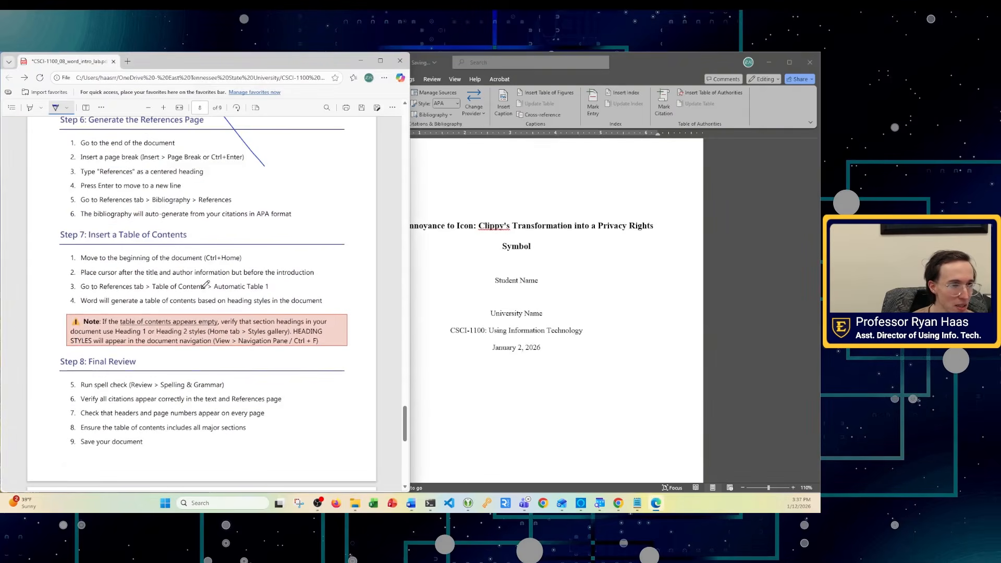
pyautogui.moveTo(102, 156)
pyautogui.mouseDown()
pyautogui.moveTo(174, 185)
pyautogui.moveTo(214, 218)
pyautogui.mouseUp()
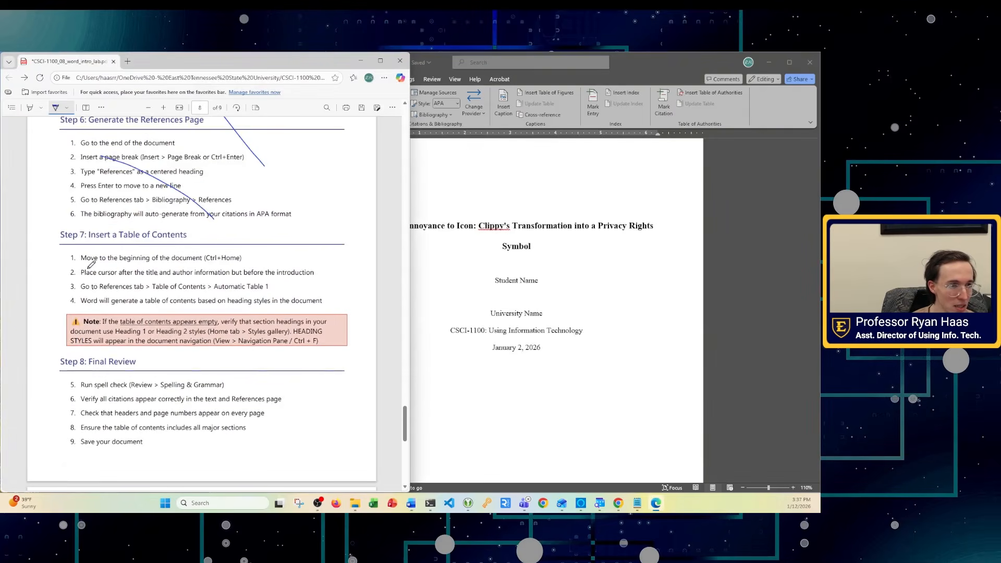
pyautogui.moveTo(71, 255)
pyautogui.mouseDown()
pyautogui.moveTo(85, 297)
pyautogui.moveTo(175, 312)
pyautogui.moveTo(331, 305)
pyautogui.moveTo(310, 252)
pyautogui.moveTo(90, 249)
pyautogui.mouseUp()
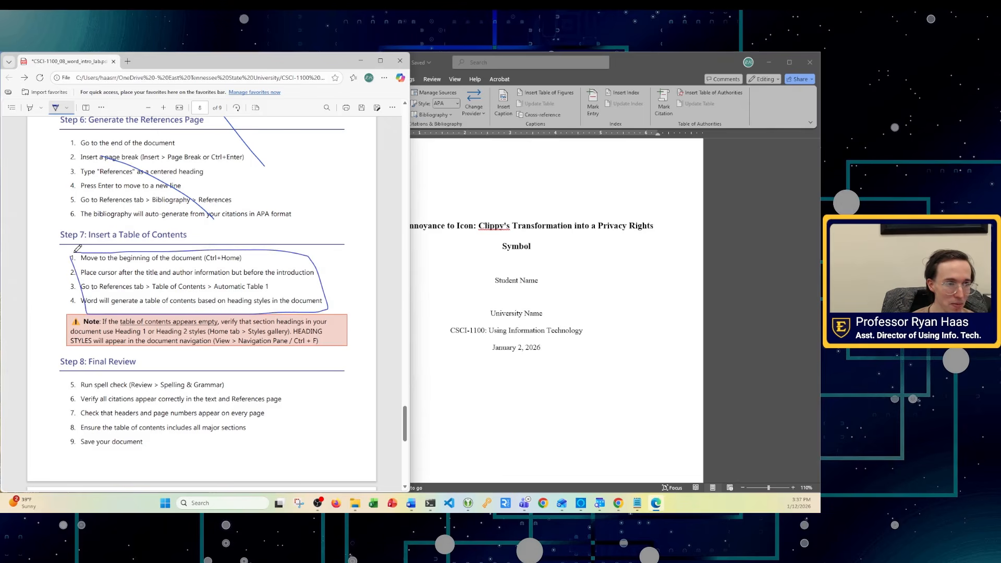
# - Jump to the start of the research paper and reread the table of contents instructions
pyautogui.click(529, 313)
pyautogui.scroll(-2, 476, 376)
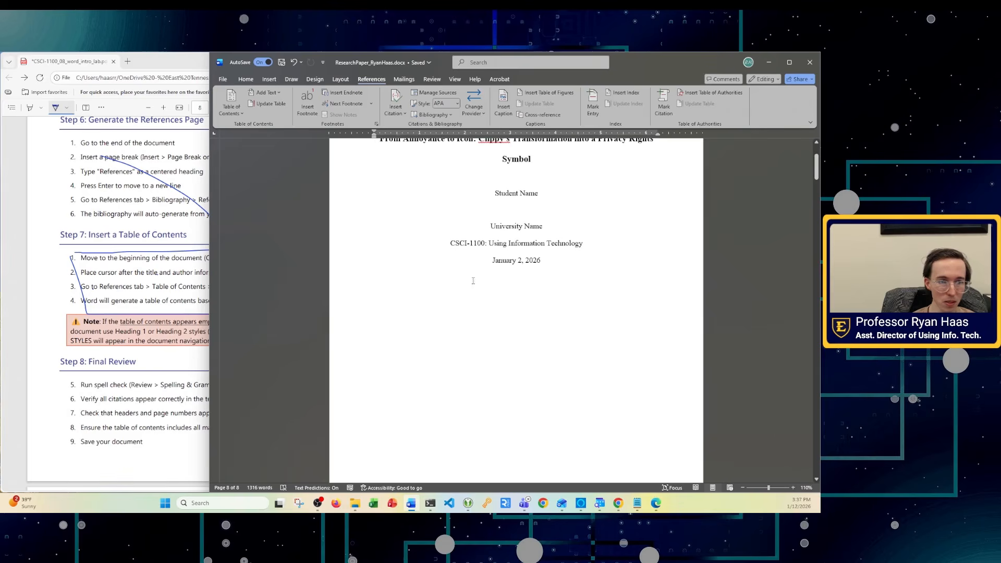
pyautogui.click(64, 284)
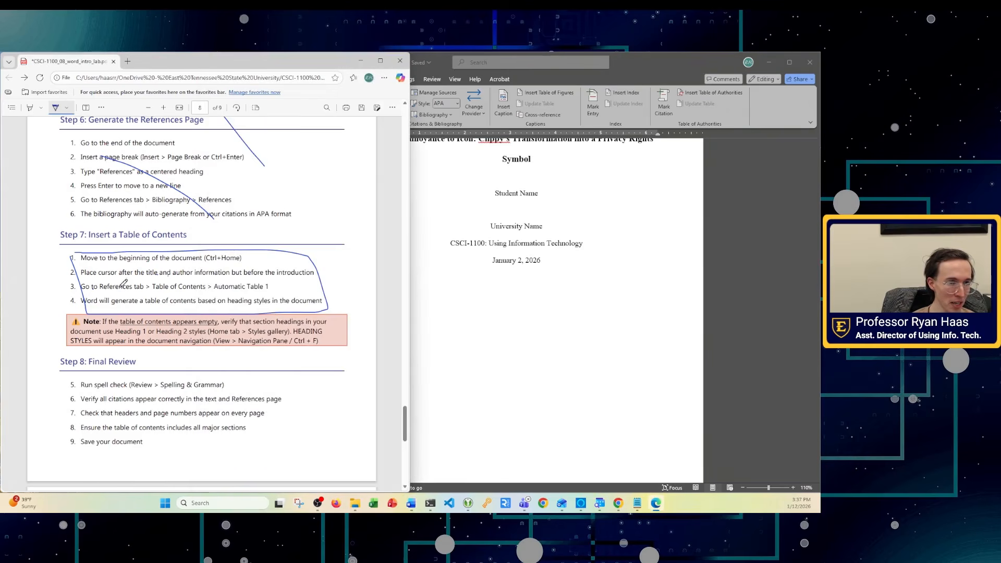
pyautogui.scroll(-5, 670, 469)
pyautogui.click(581, 344)
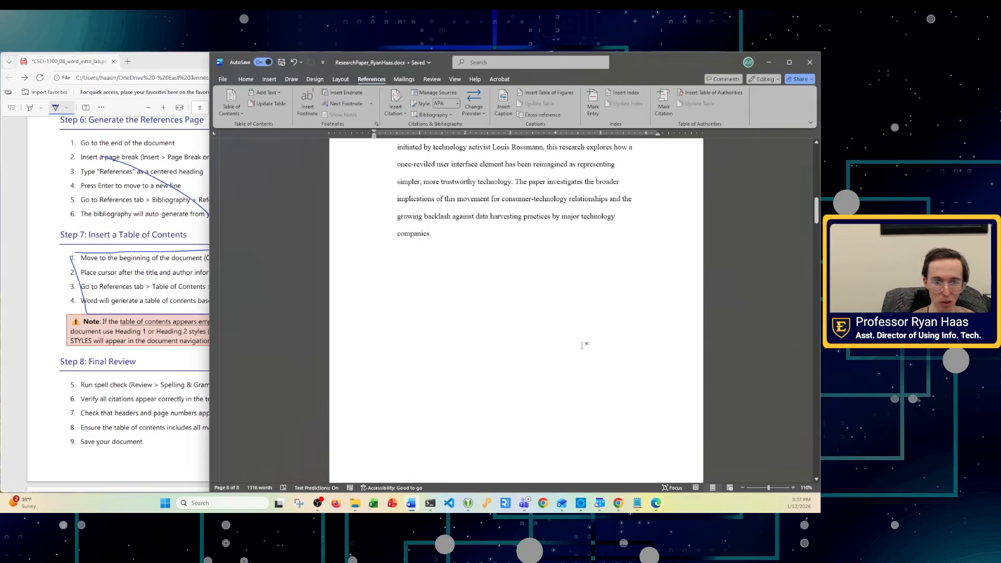
pyautogui.hotkey('ctrl', 'Home')
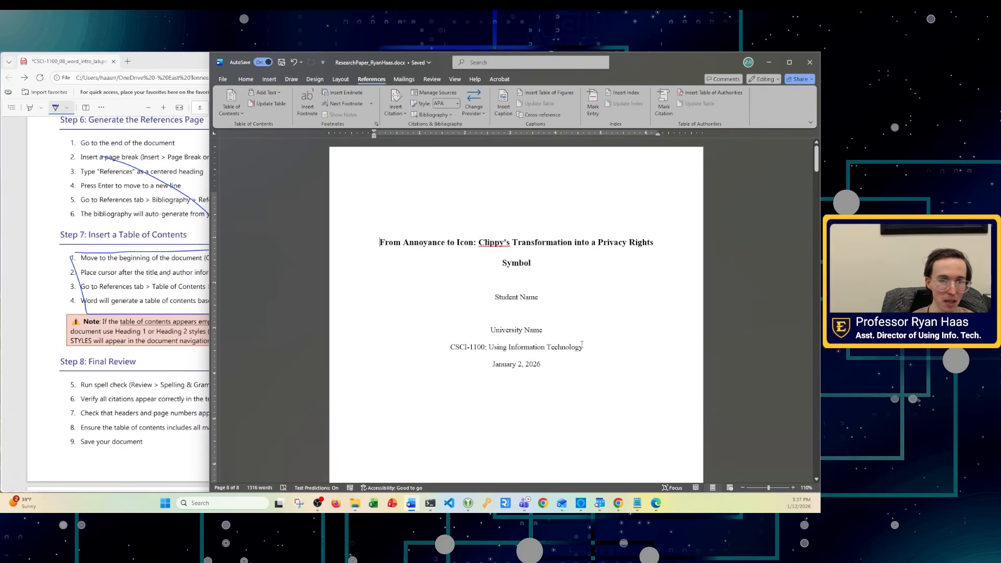
pyautogui.click(143, 259)
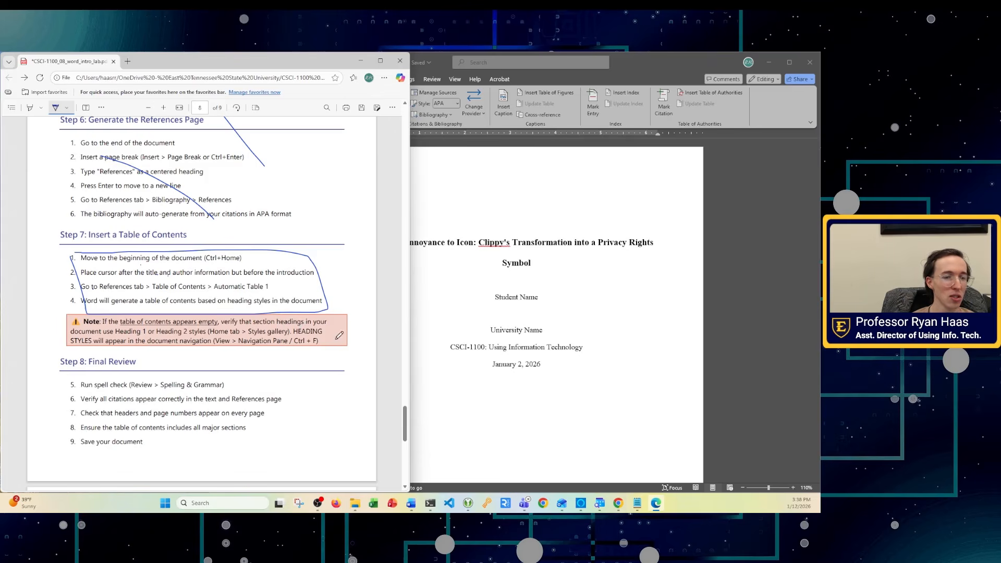
pyautogui.click(545, 374)
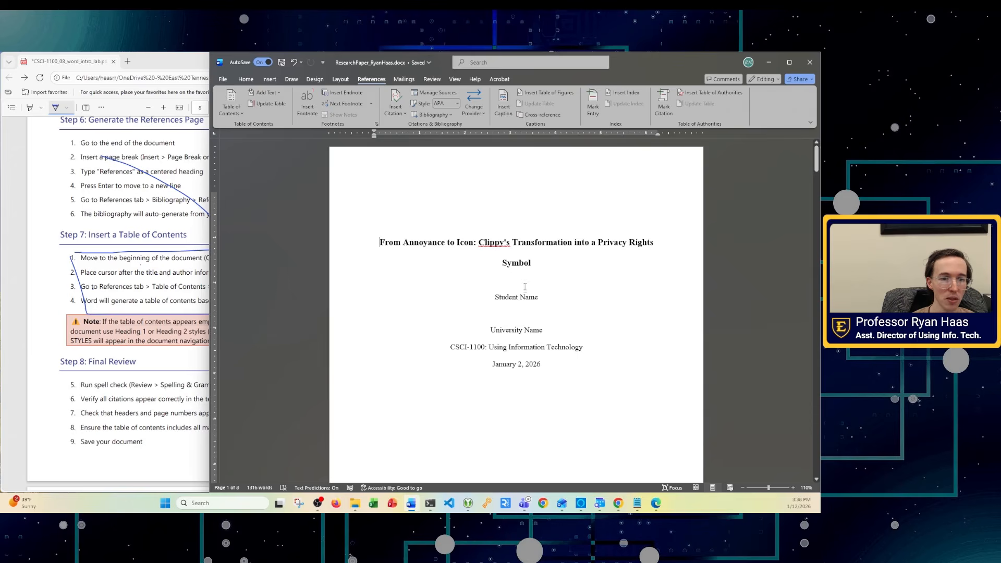
# - Place the insertion point after 'January 2, 2026' on the title page
pyautogui.click(185, 285)
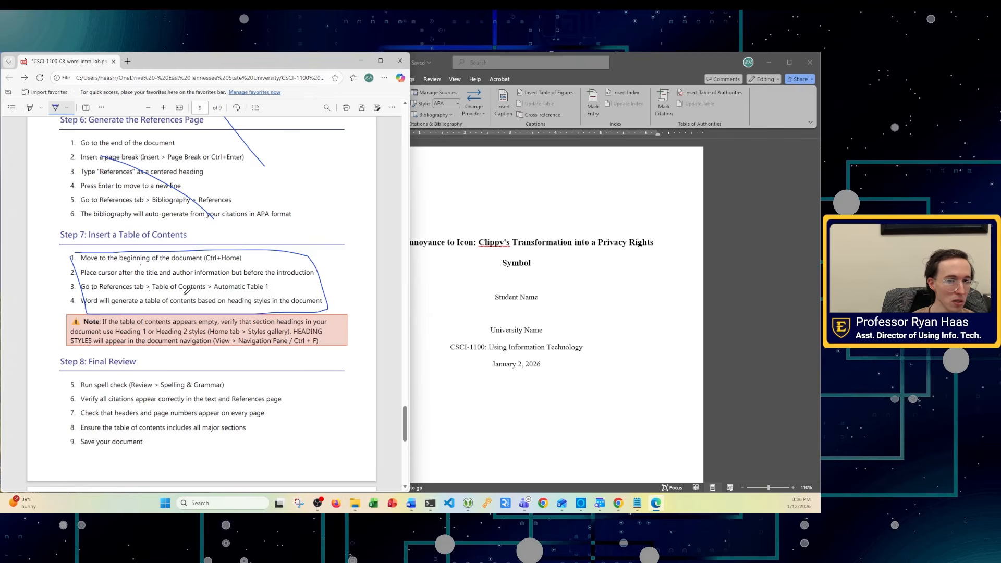
pyautogui.scroll(-8, 523, 344)
pyautogui.scroll(8, 523, 343)
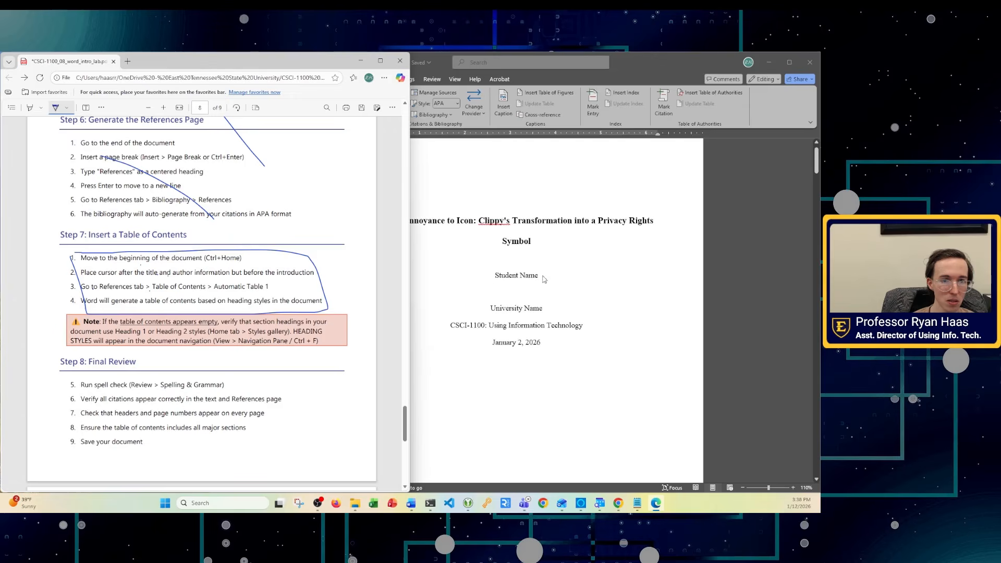
pyautogui.click(531, 295)
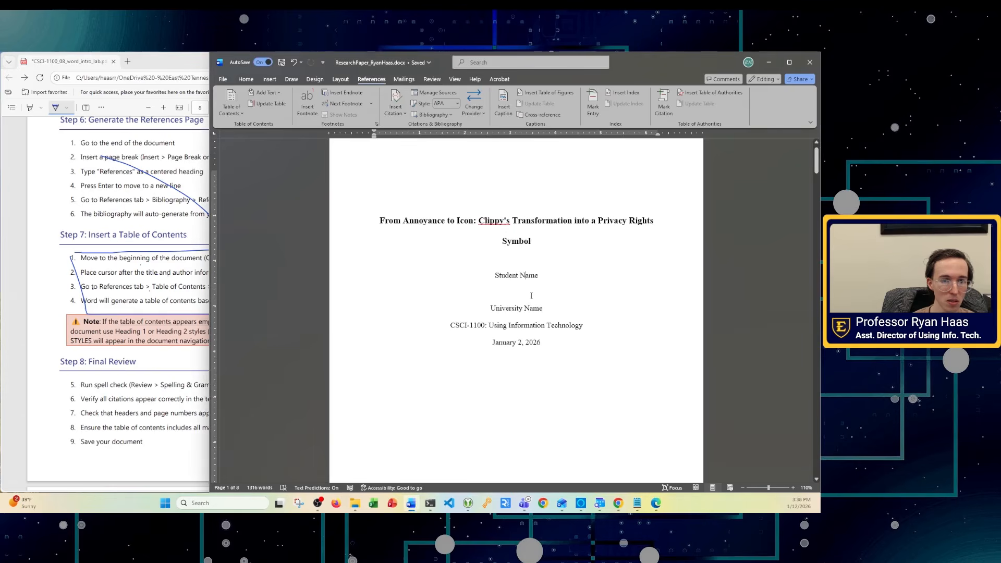
pyautogui.click(545, 344)
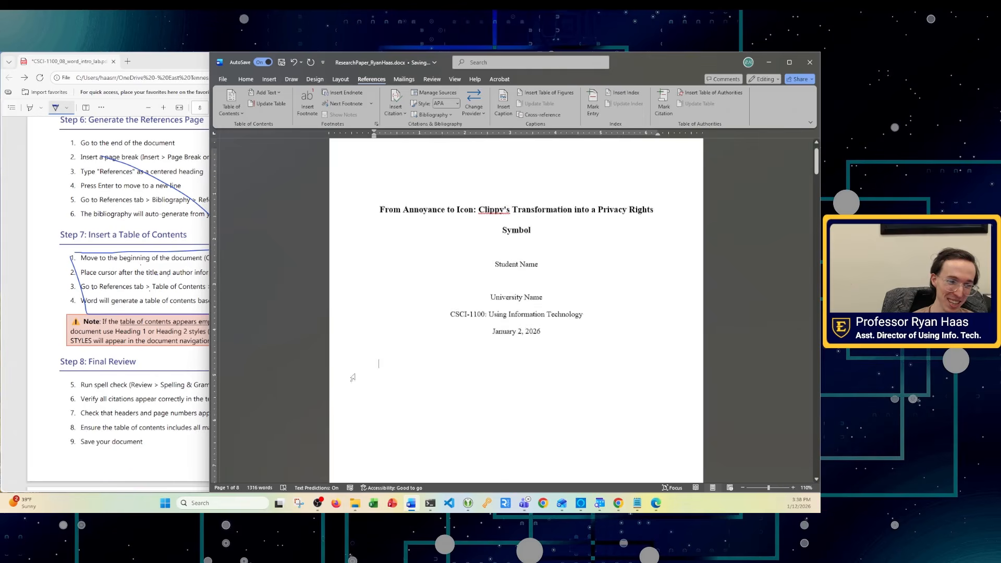
pyautogui.scroll(-3, 474, 238)
pyautogui.scroll(-2, 412, 297)
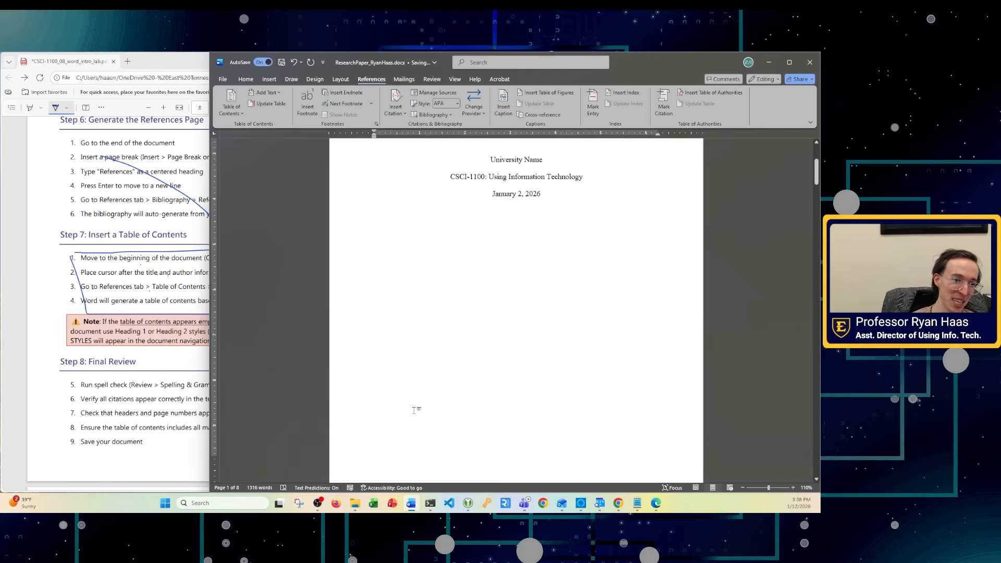
pyautogui.click(135, 287)
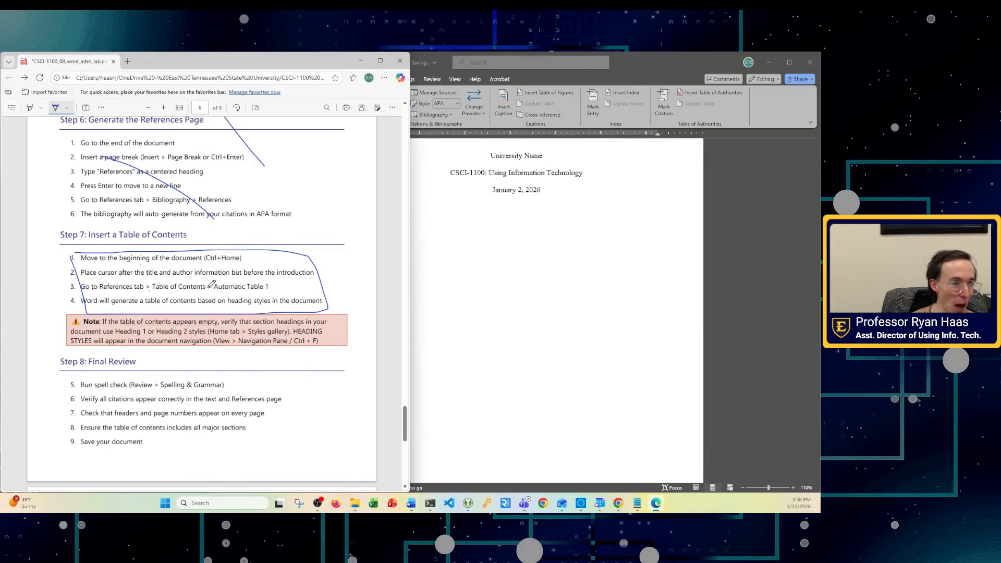
pyautogui.click(536, 258)
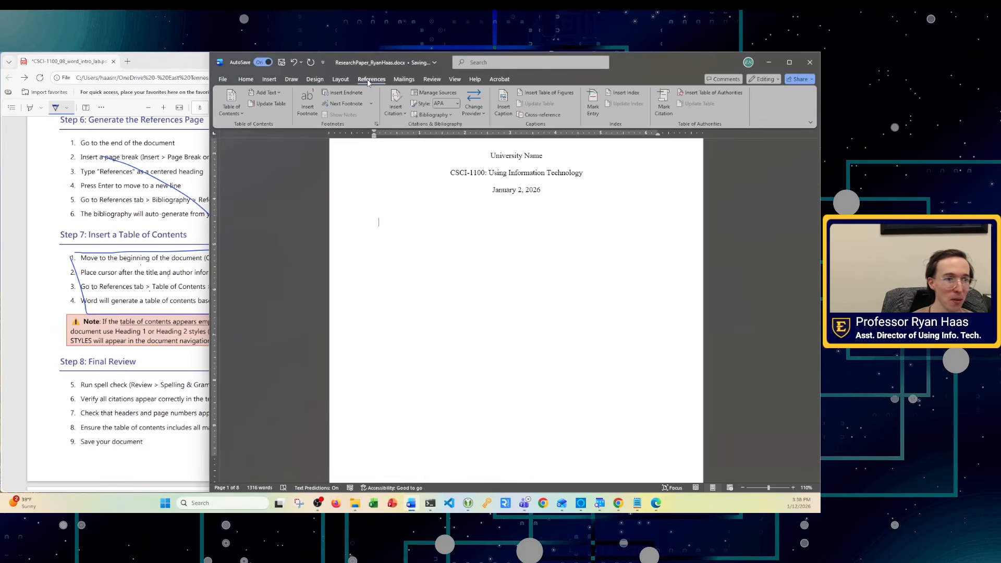
# - Insert an Automatic Table 1 table of contents below the title-page date
pyautogui.click(238, 114)
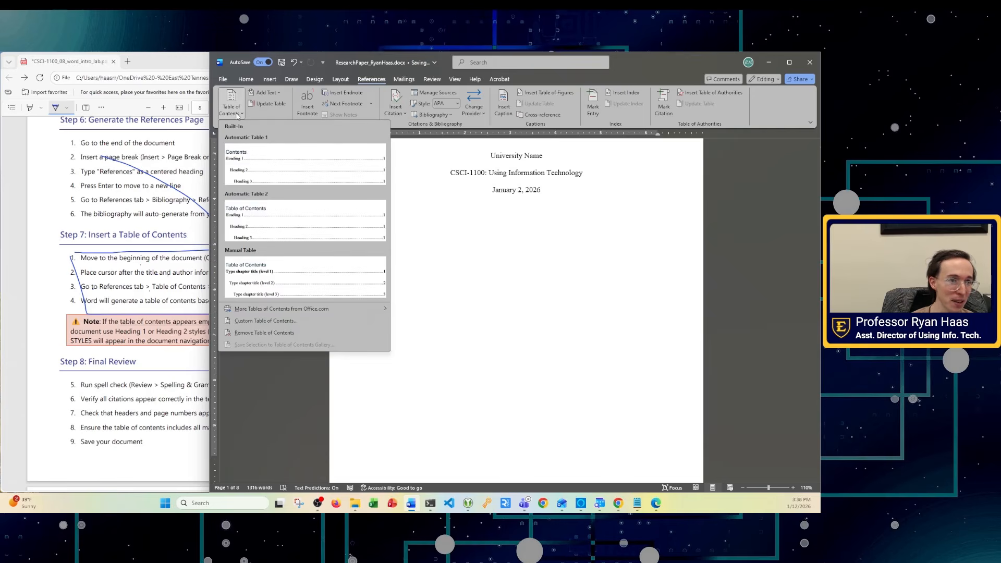
pyautogui.click(257, 161)
pyautogui.scroll(10, 523, 285)
pyautogui.click(421, 296)
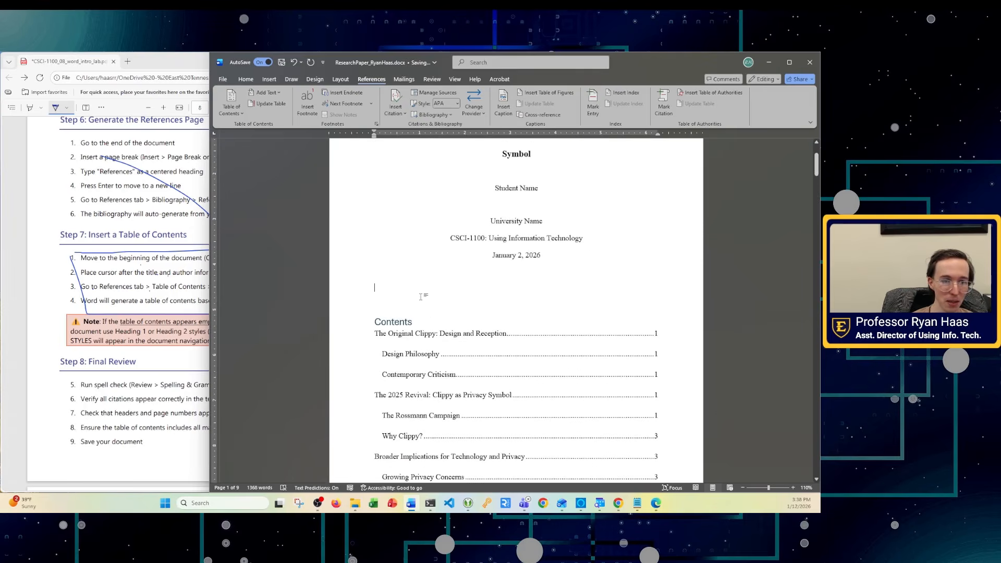
pyautogui.scroll(-7, 398, 305)
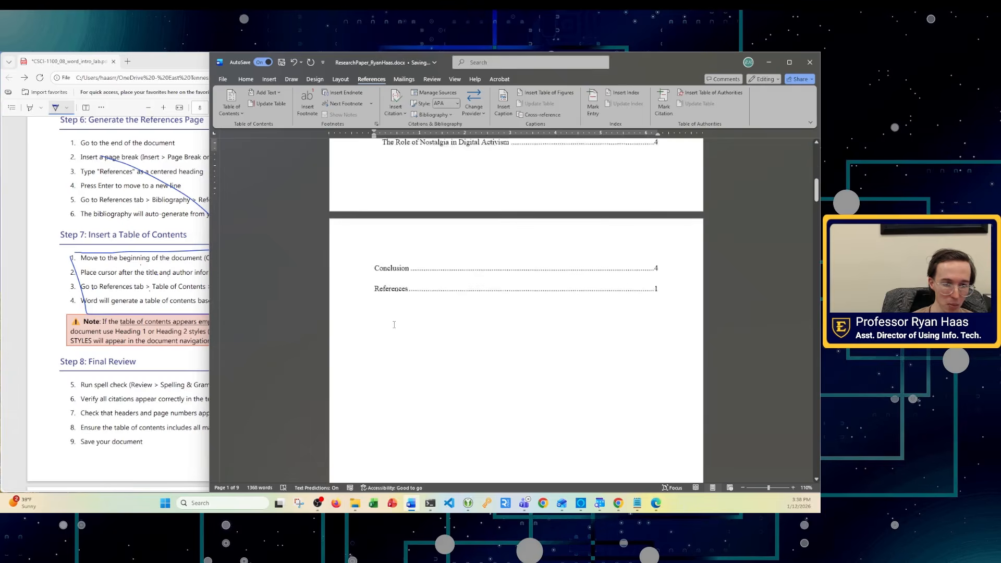
pyautogui.scroll(5, 422, 329)
pyautogui.scroll(3, 423, 329)
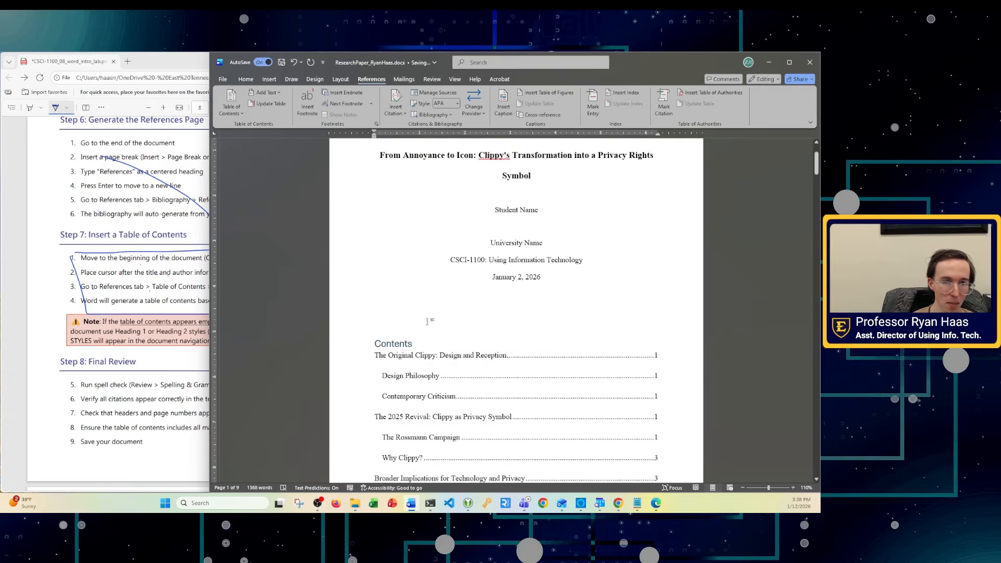
# - Delete the blank page left after the table of contents
pyautogui.scroll(-8, 427, 323)
pyautogui.scroll(-3, 450, 342)
pyautogui.click(402, 207)
pyautogui.press('BackSpace')
pyautogui.press('BackSpace')
pyautogui.scroll(3, 496, 271)
pyautogui.scroll(5, 495, 271)
pyautogui.scroll(-2, 509, 275)
pyautogui.scroll(3, 509, 276)
pyautogui.scroll(-3, 513, 284)
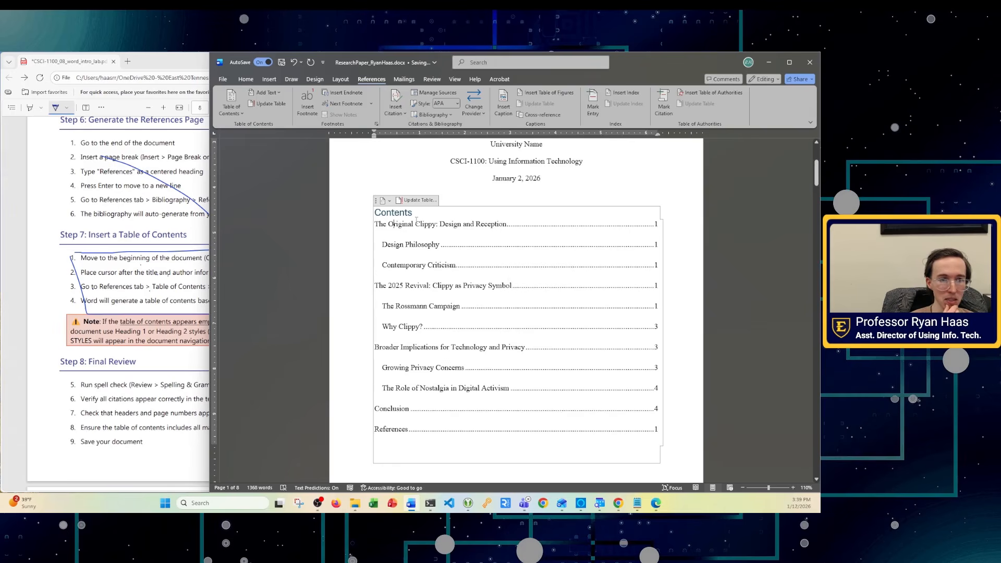
# - Select the Contents heading and check its current font
pyautogui.moveTo(419, 214); pyautogui.dragTo(373, 211)
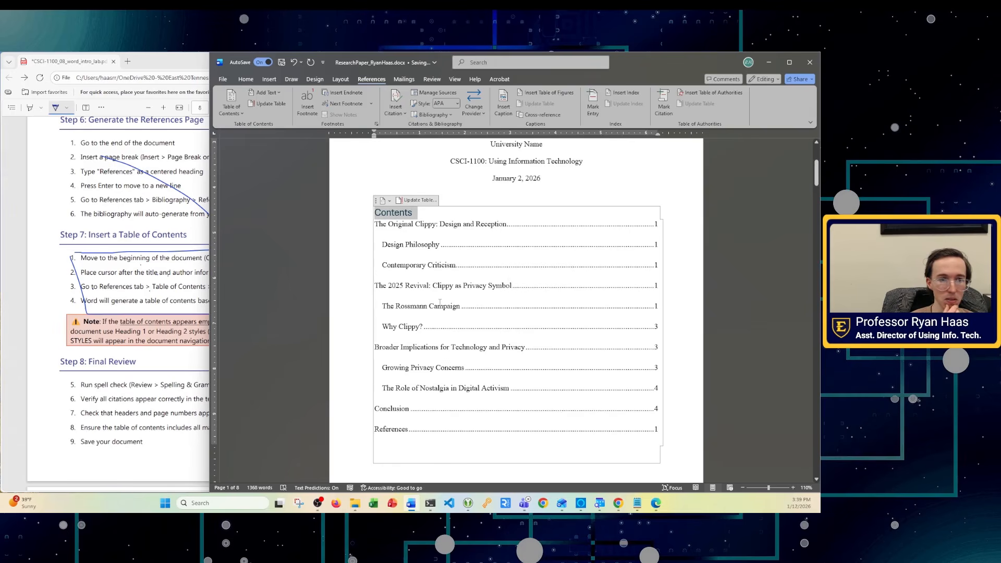
pyautogui.click(245, 79)
pyautogui.click(302, 93)
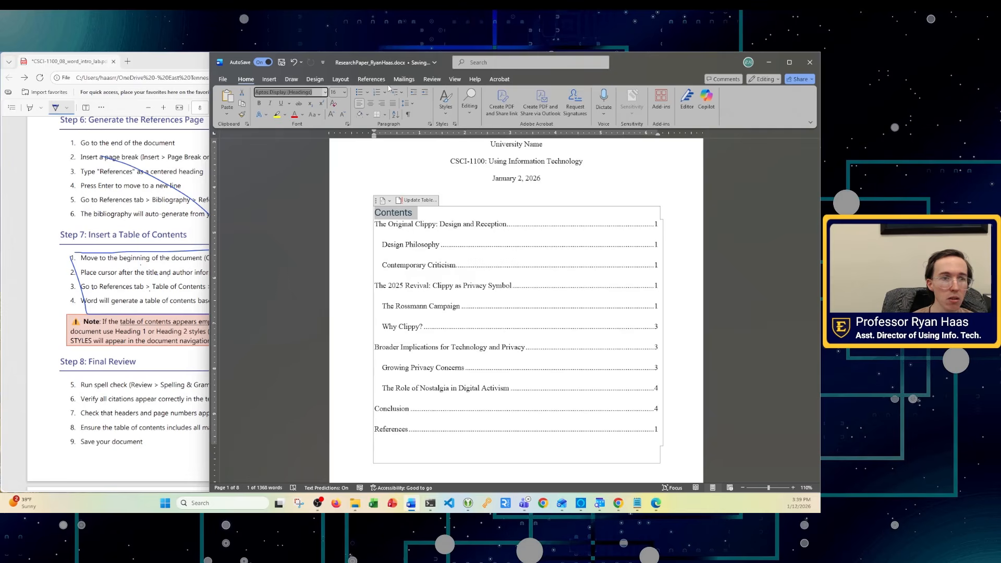
# - Save a custom theme font set 'APA Report' with Times New Roman heading and body fonts
pyautogui.click(315, 79)
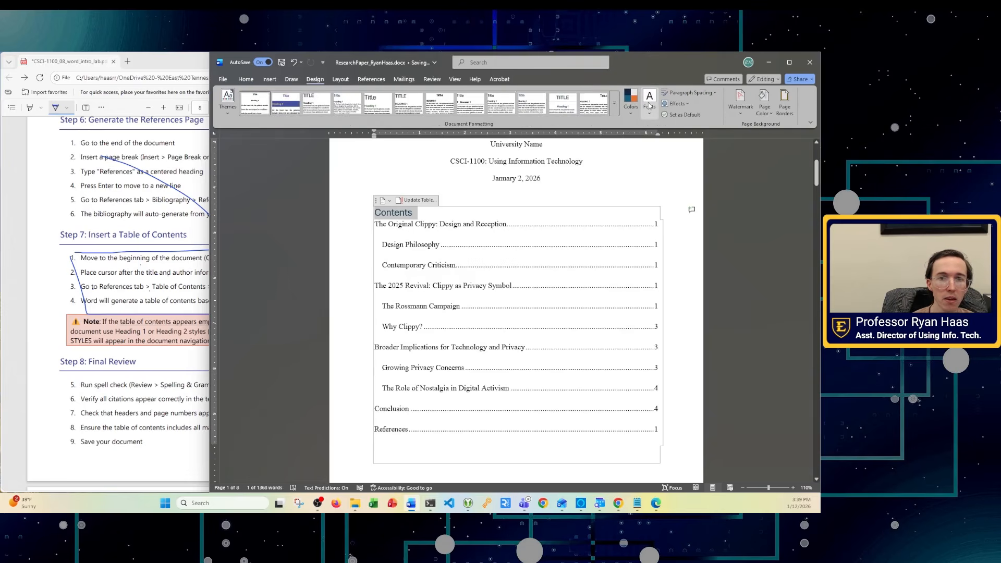
pyautogui.click(642, 110)
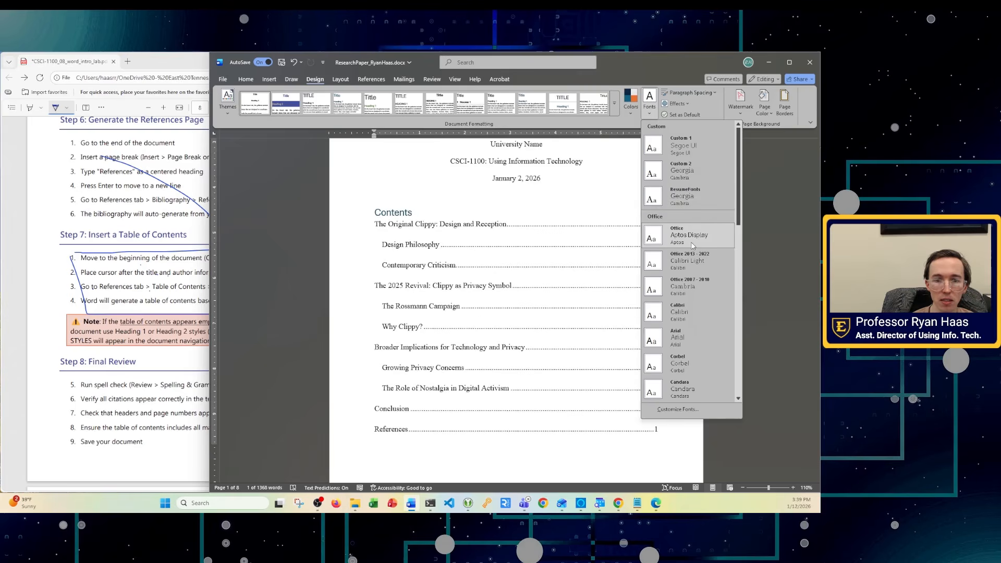
pyautogui.click(688, 411)
pyautogui.click(450, 265)
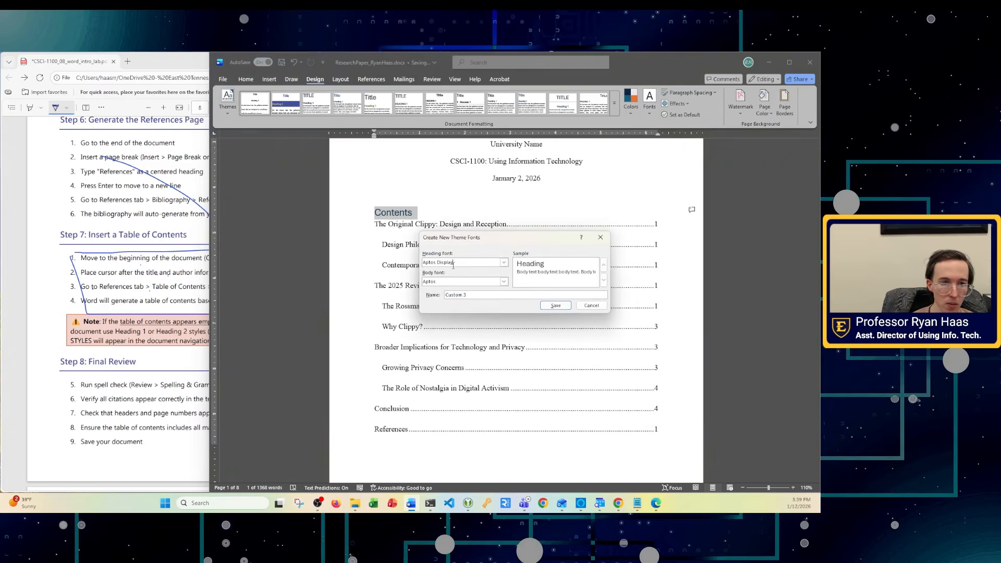
pyautogui.hotkey('ctrl', 'a')
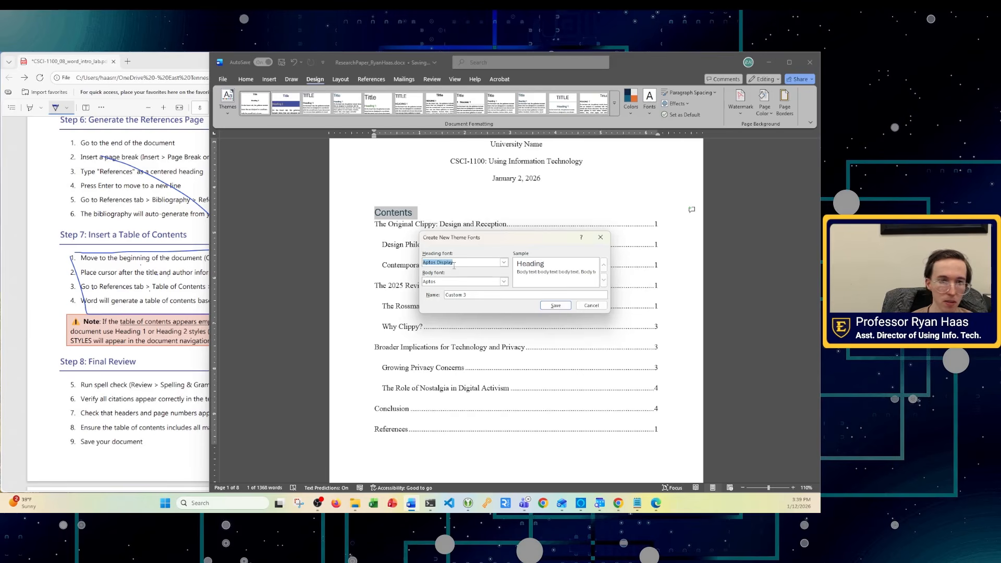
pyautogui.write('Times New Roman')
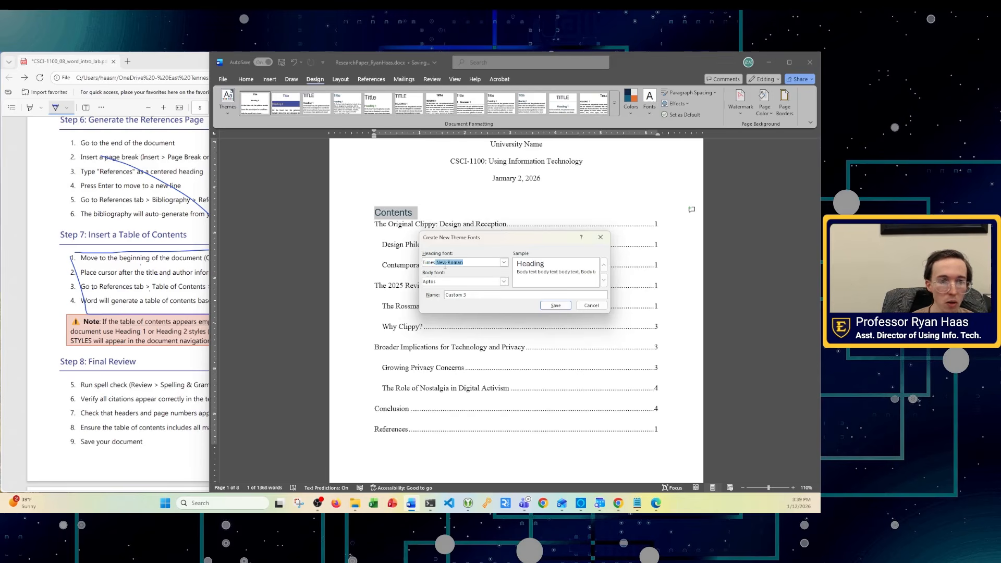
pyautogui.click(453, 281)
pyautogui.write('Times New Roman')
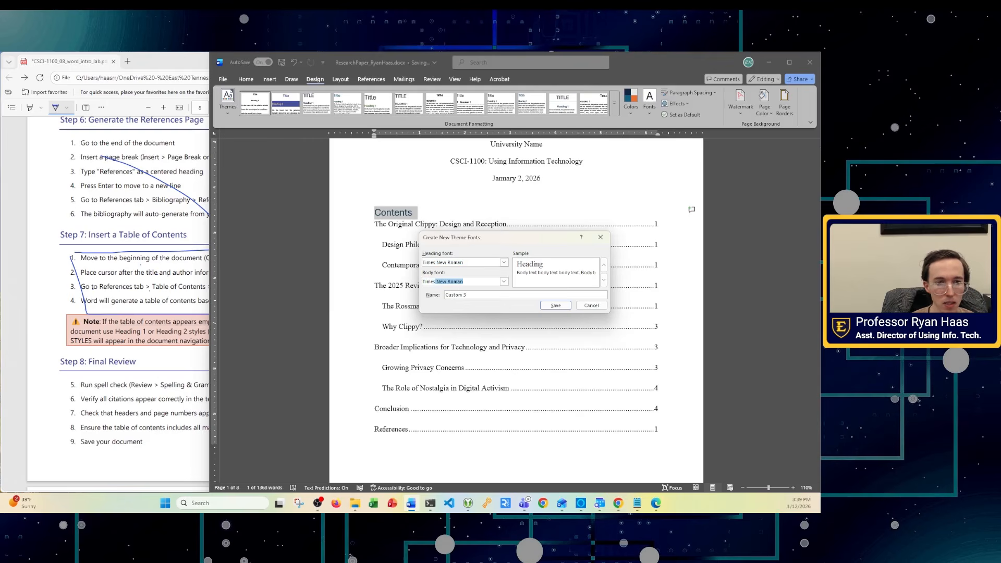
pyautogui.click(476, 292)
pyautogui.hotkey('ctrl', 'a')
pyautogui.write('AP')
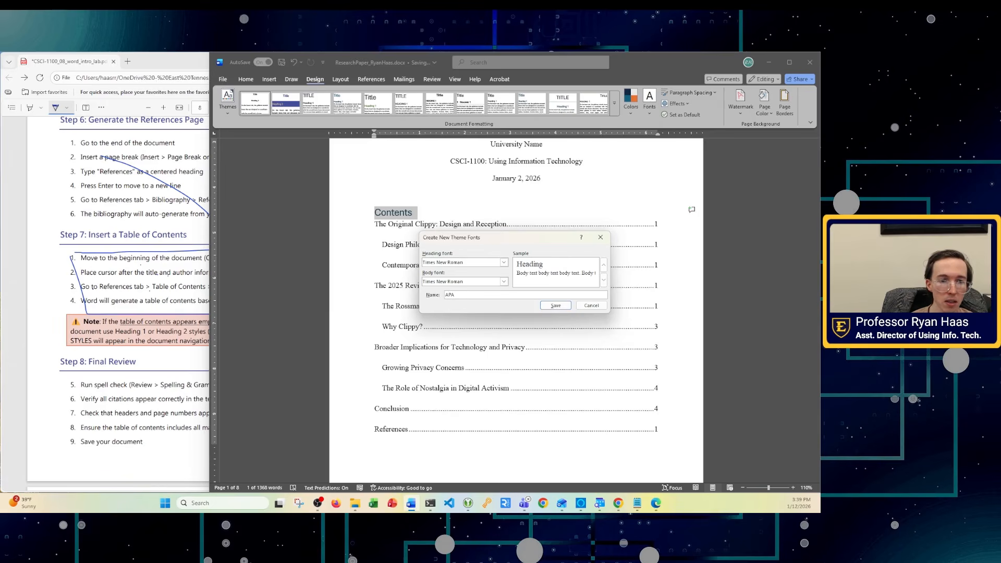
pyautogui.click(556, 305)
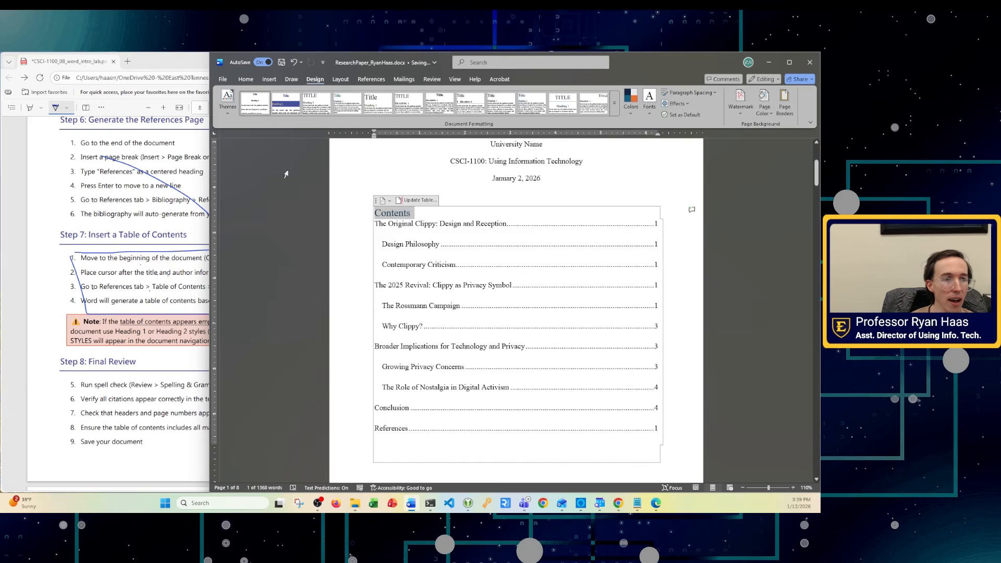
# - Set the Contents heading's font colour to Automatic and confirm the Paragraph settings unchanged
pyautogui.click(243, 79)
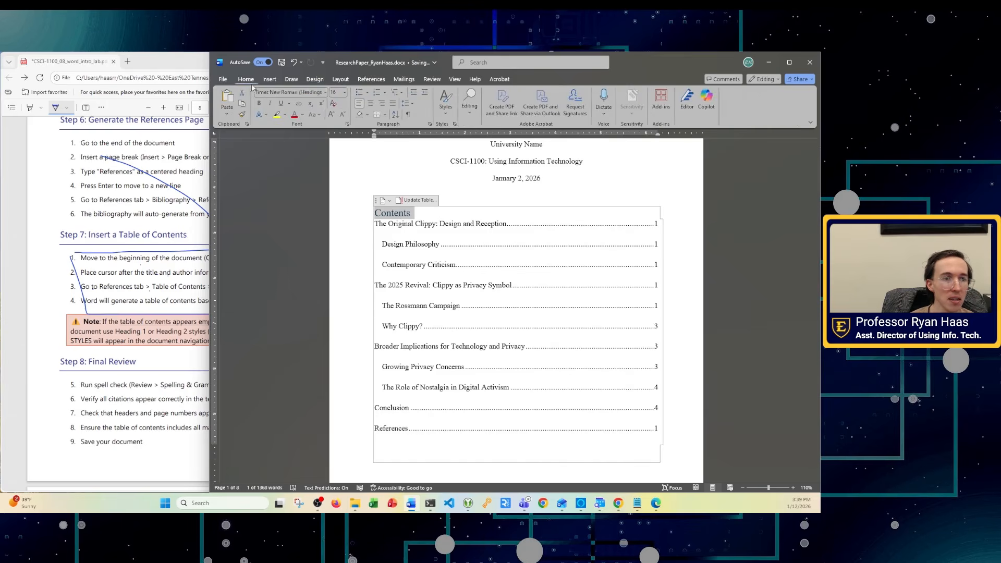
pyautogui.click(366, 113)
pyautogui.click(367, 113)
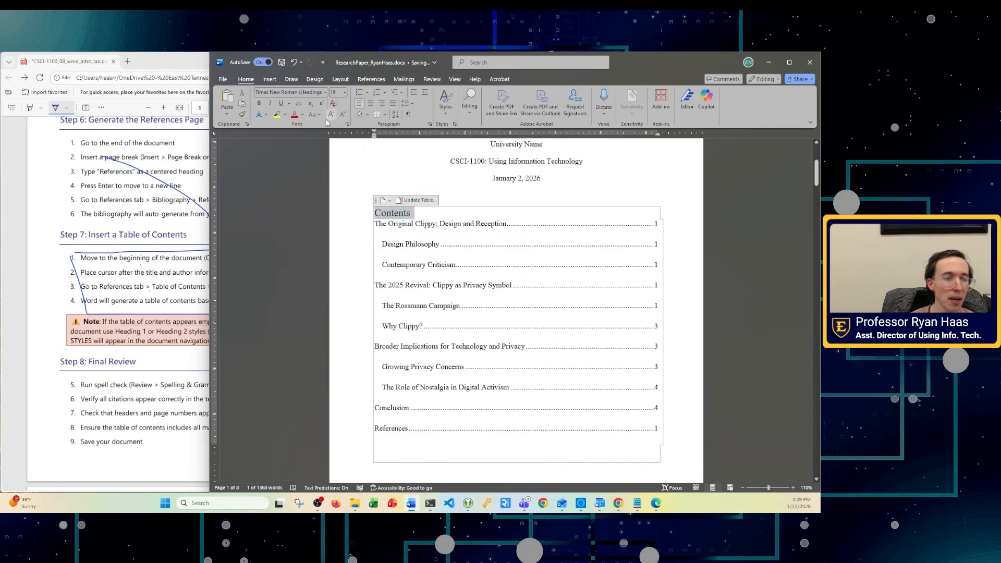
pyautogui.click(302, 114)
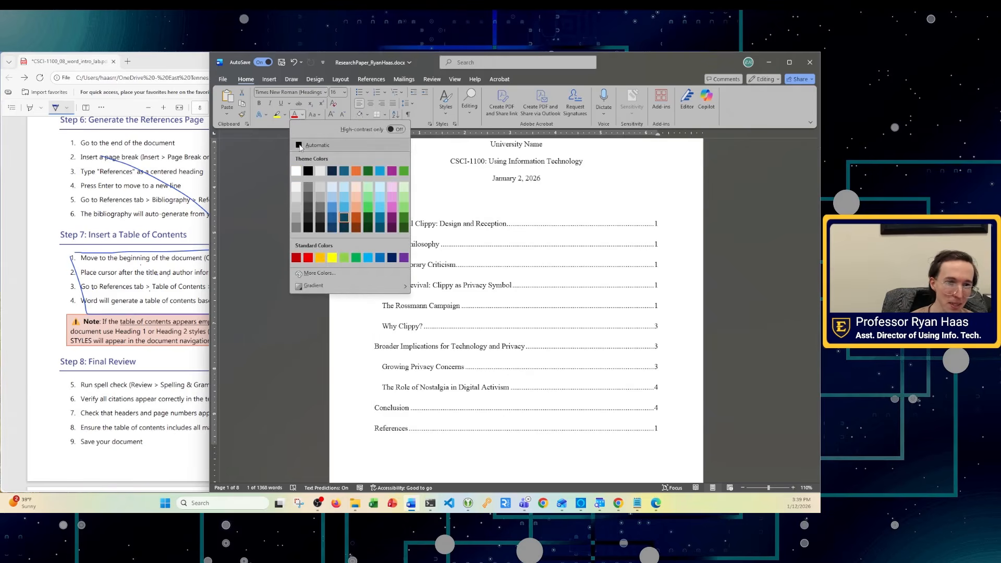
pyautogui.click(300, 146)
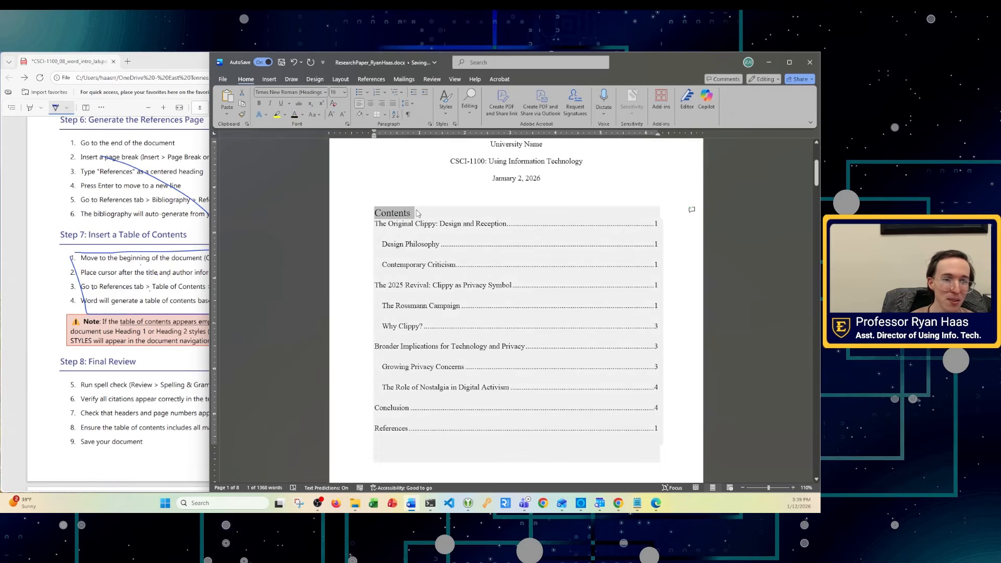
pyautogui.click(430, 124)
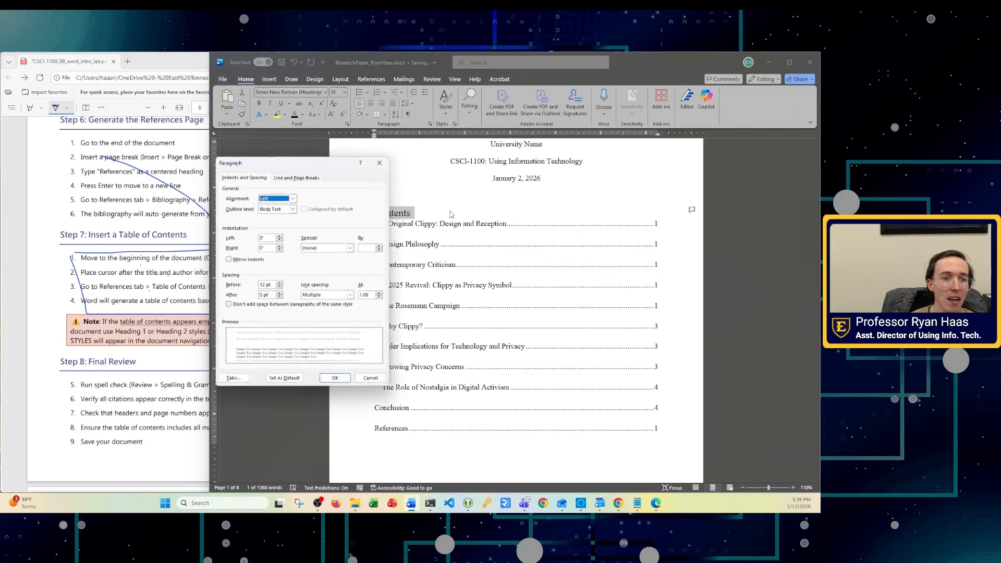
pyautogui.click(336, 379)
pyautogui.click(353, 346)
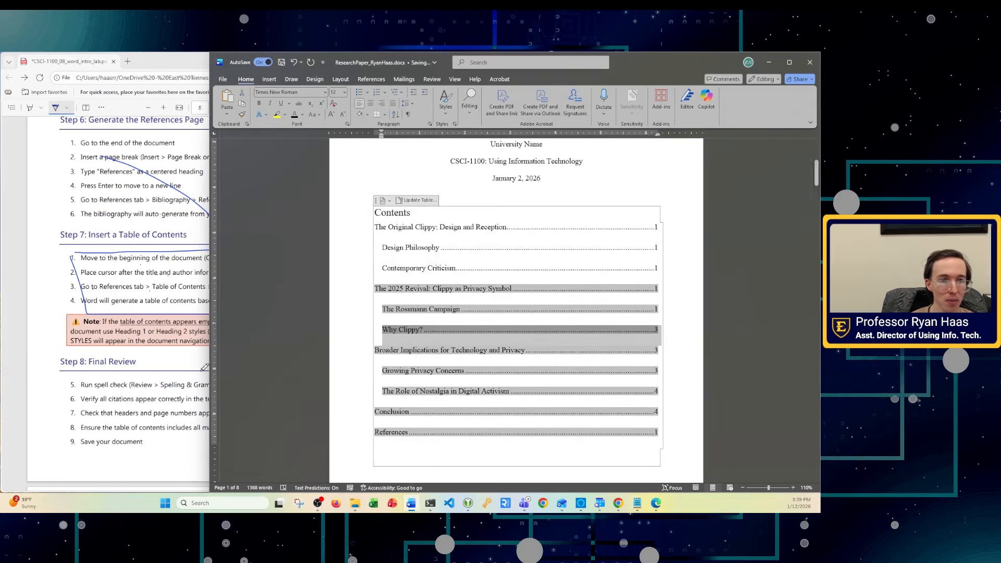
pyautogui.click(569, 176)
pyautogui.scroll(-2, 177, 286)
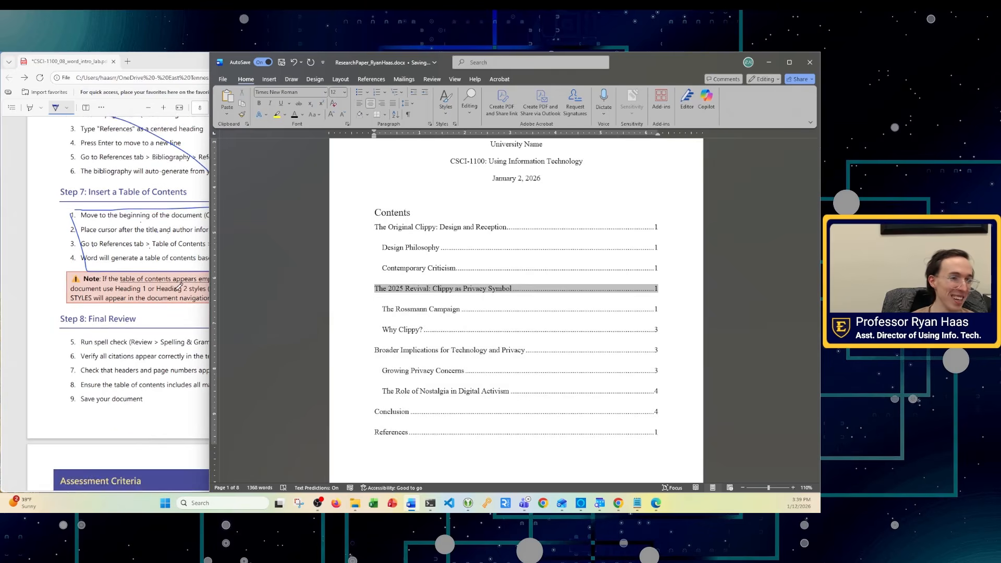
pyautogui.click(42, 271)
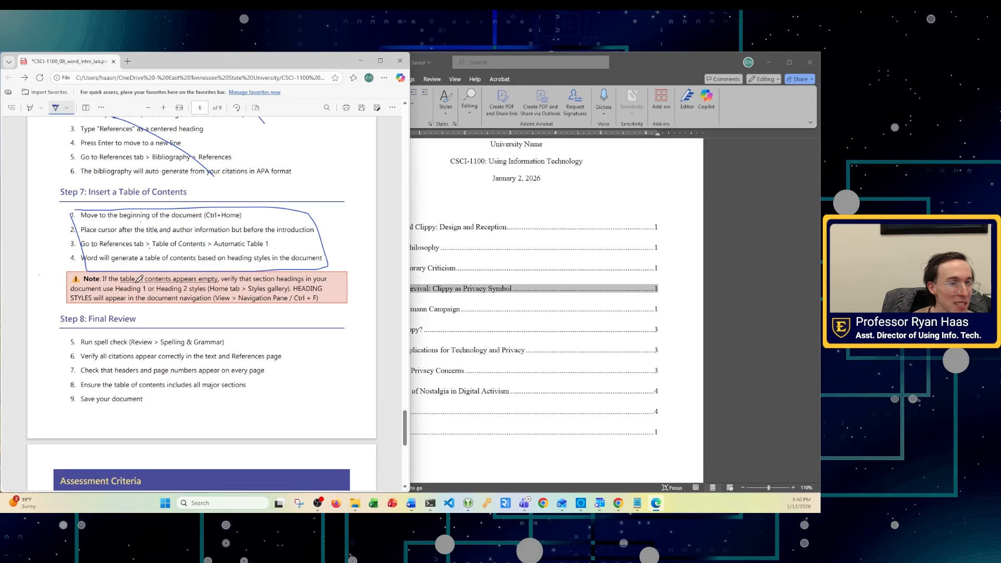
pyautogui.click(524, 308)
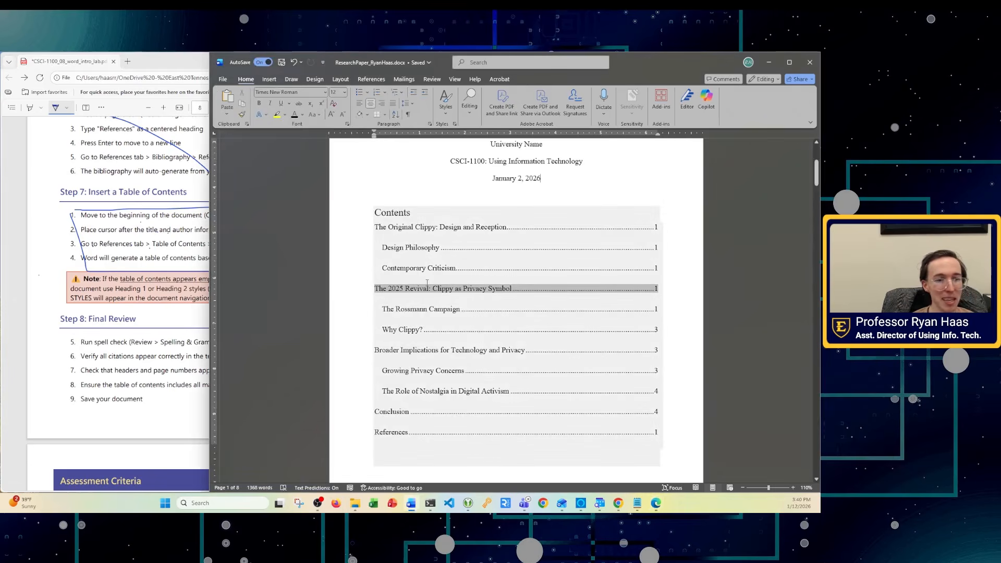
pyautogui.click(428, 285)
pyautogui.scroll(-10, 516, 194)
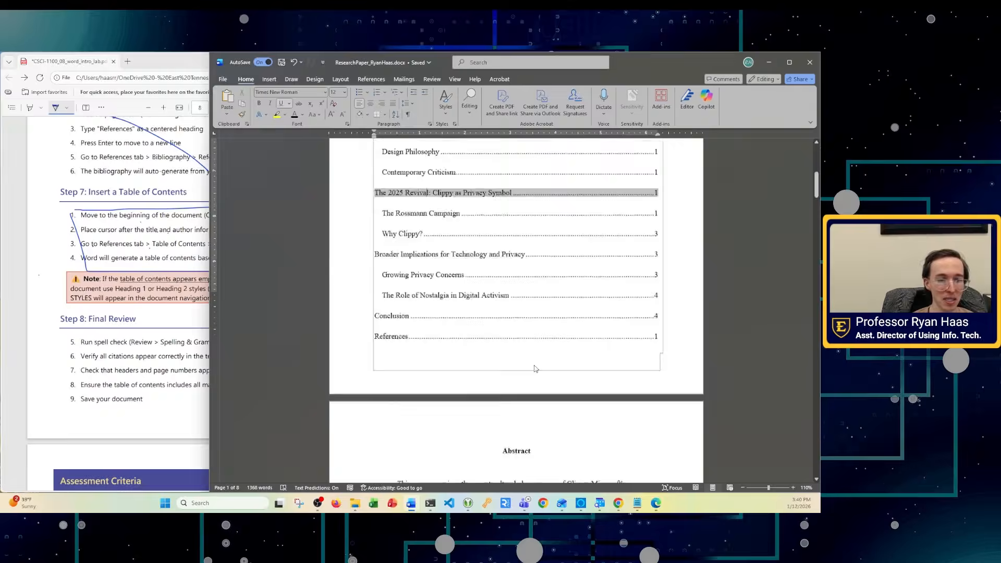
pyautogui.doubleClick(515, 198)
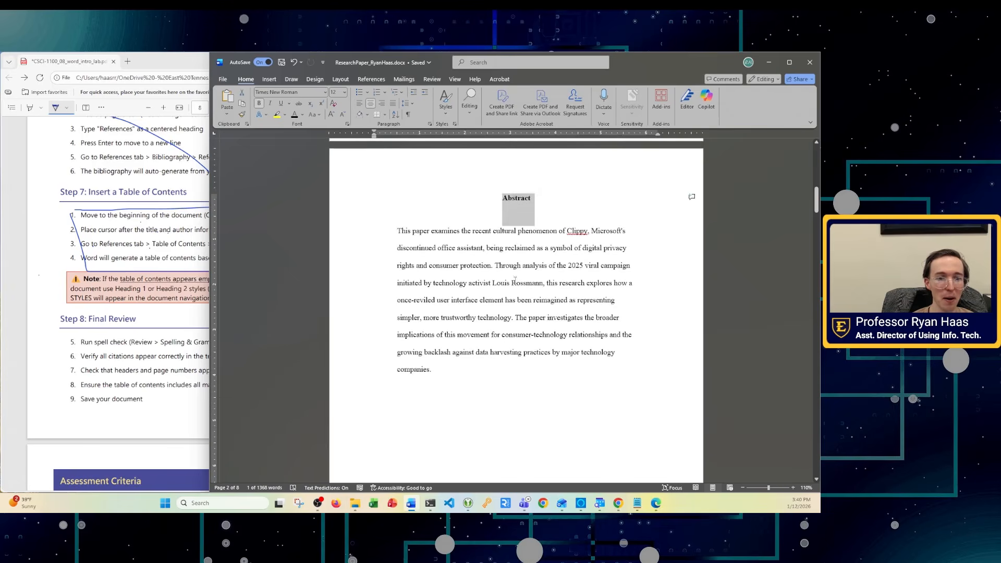
pyautogui.scroll(-8, 518, 292)
pyautogui.scroll(-10, 519, 406)
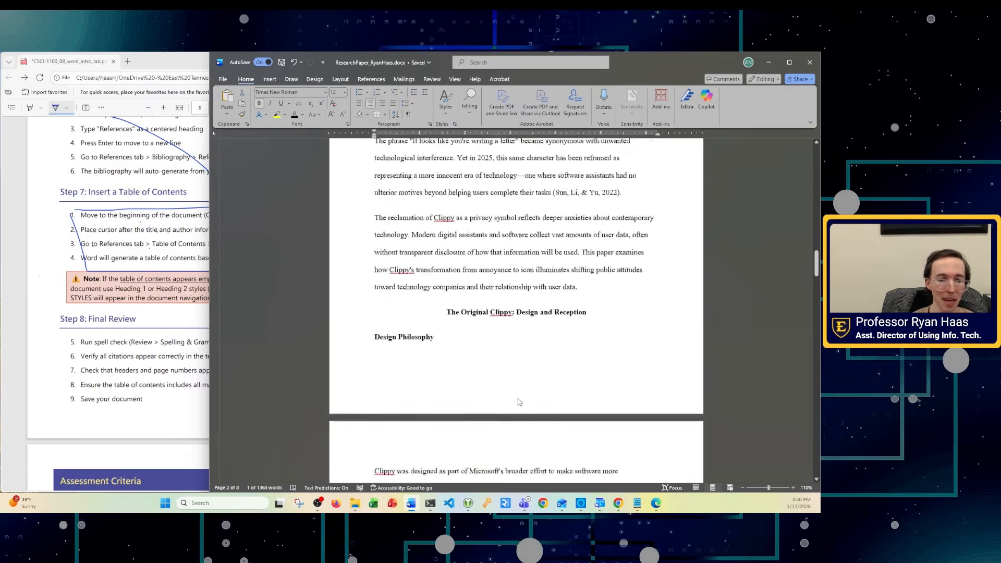
pyautogui.tripleClick(495, 283)
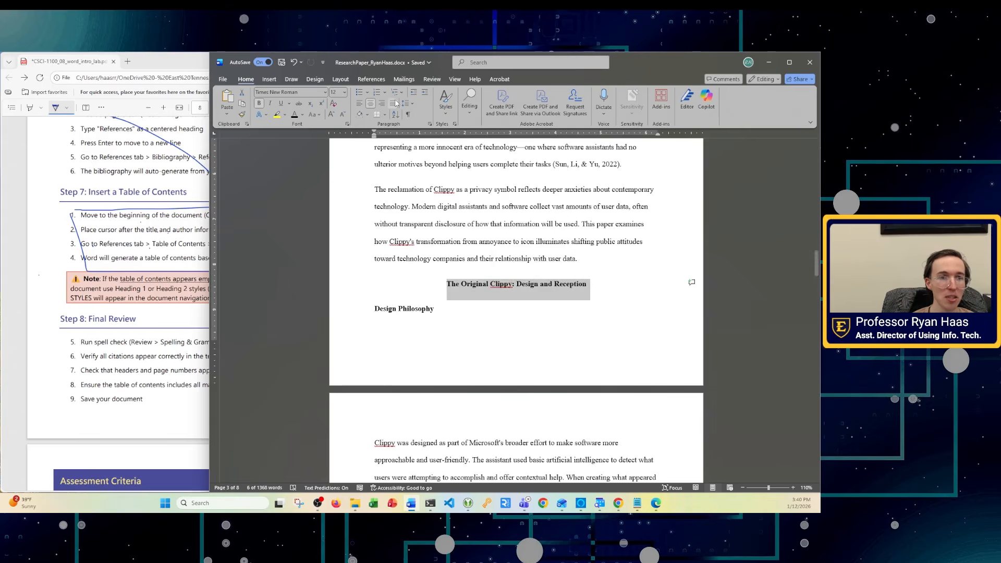
pyautogui.click(450, 109)
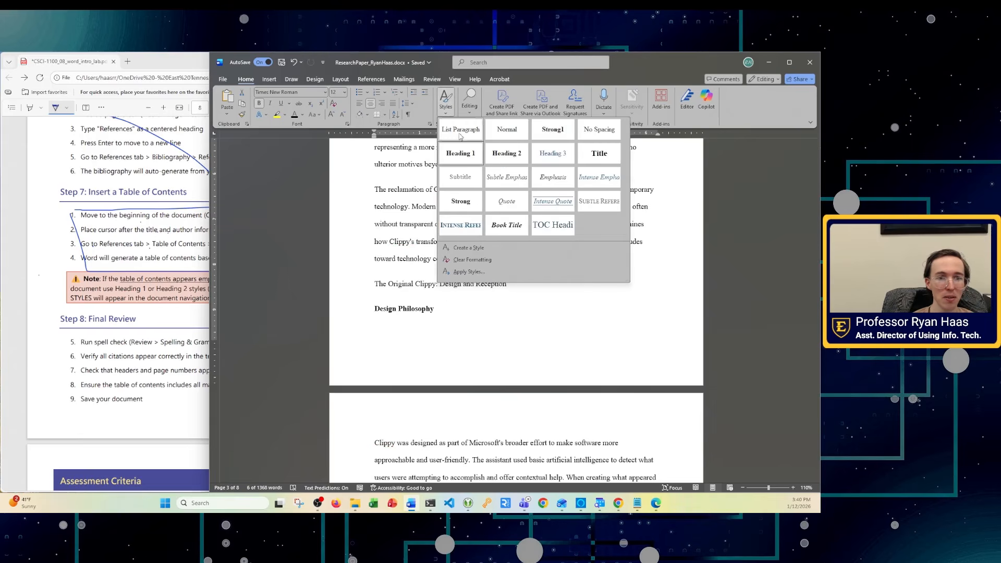
pyautogui.click(592, 302)
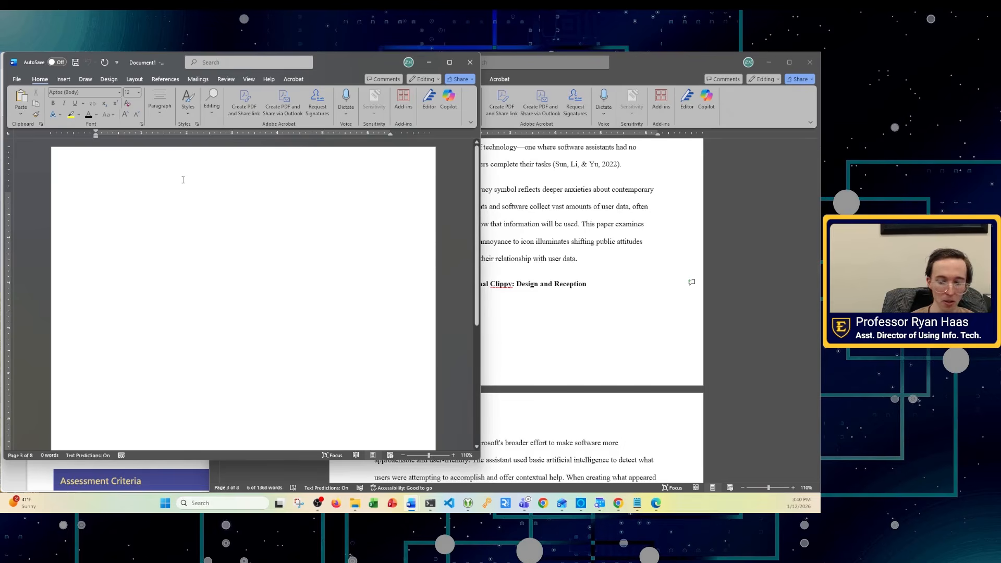
# - Type 'This is a heading' in a new document and apply the Heading 1 style
pyautogui.write('This is a he')
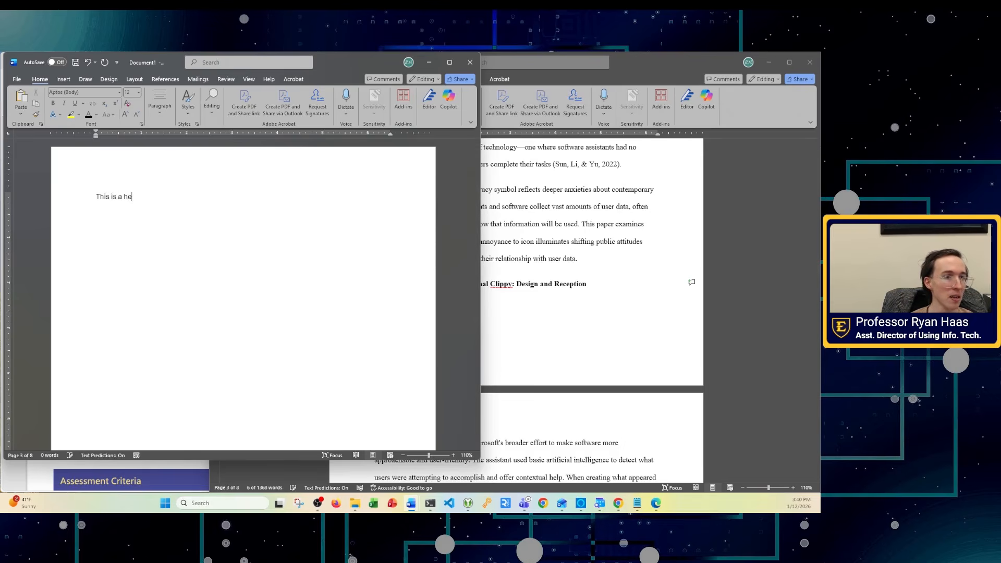
pyautogui.press('Return')
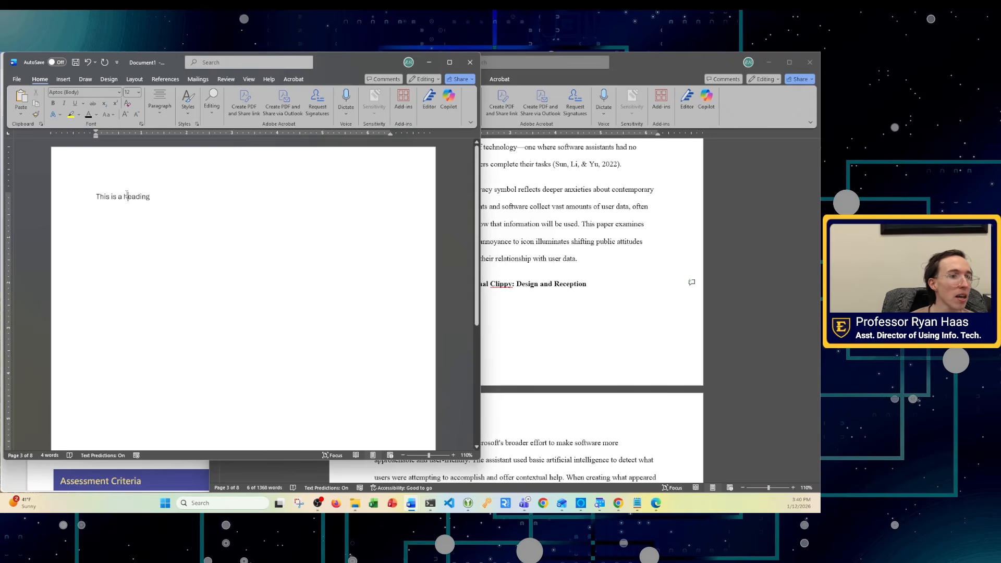
pyautogui.tripleClick(128, 196)
pyautogui.click(196, 105)
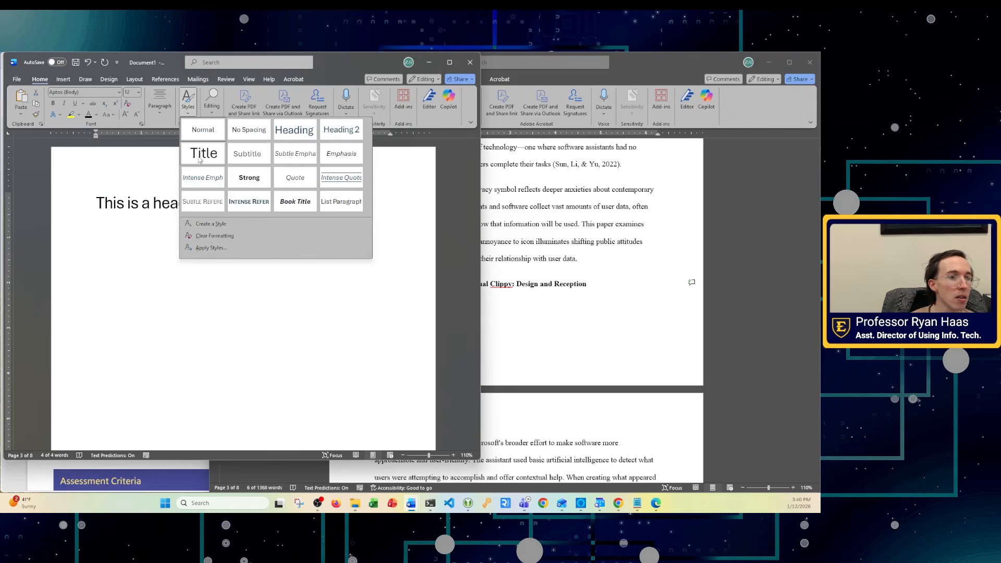
pyautogui.click(292, 131)
pyautogui.click(297, 246)
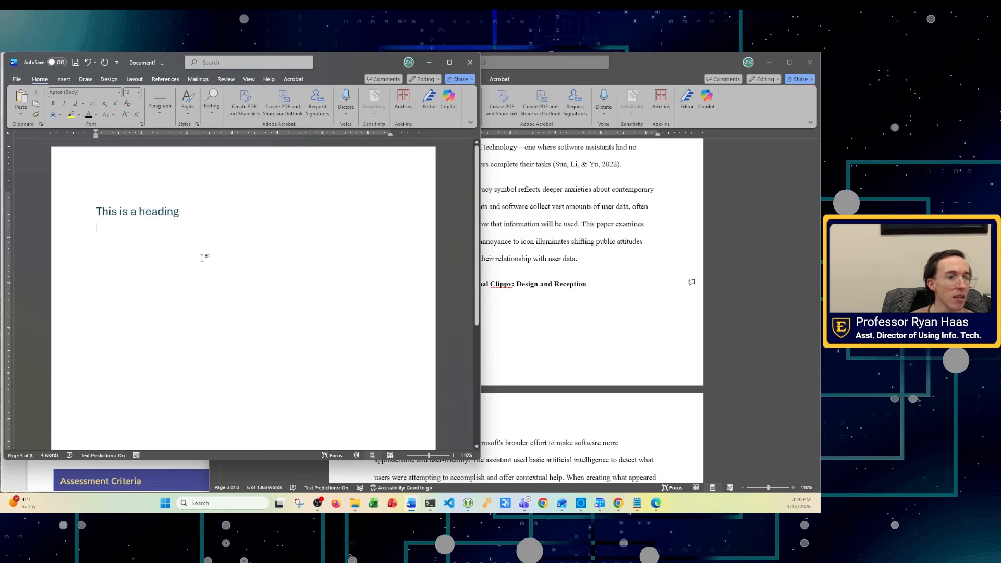
# - Format the heading as 12-pt Times New Roman in bold
pyautogui.tripleClick(189, 208)
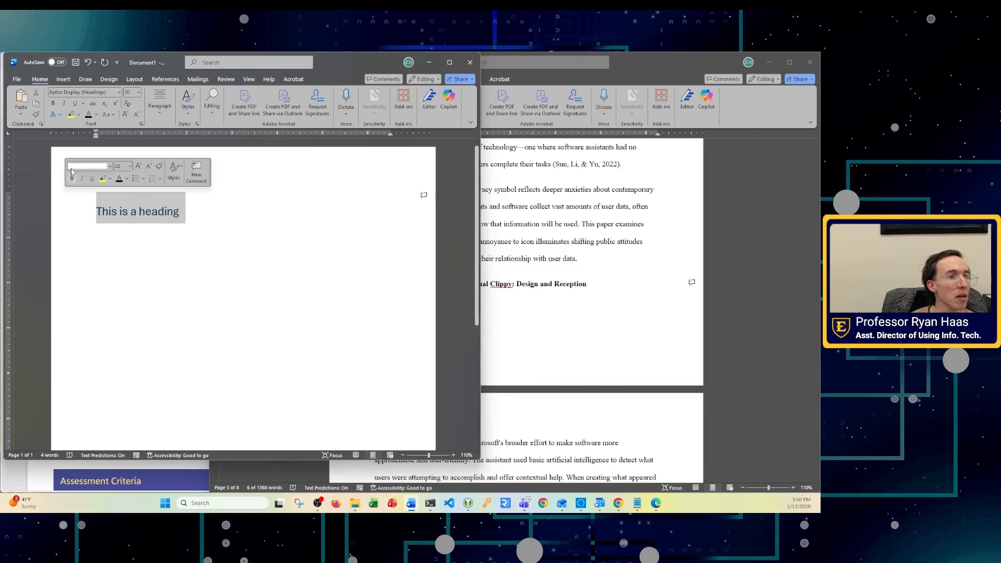
pyautogui.click(80, 92)
pyautogui.write('Times')
pyautogui.press('Return')
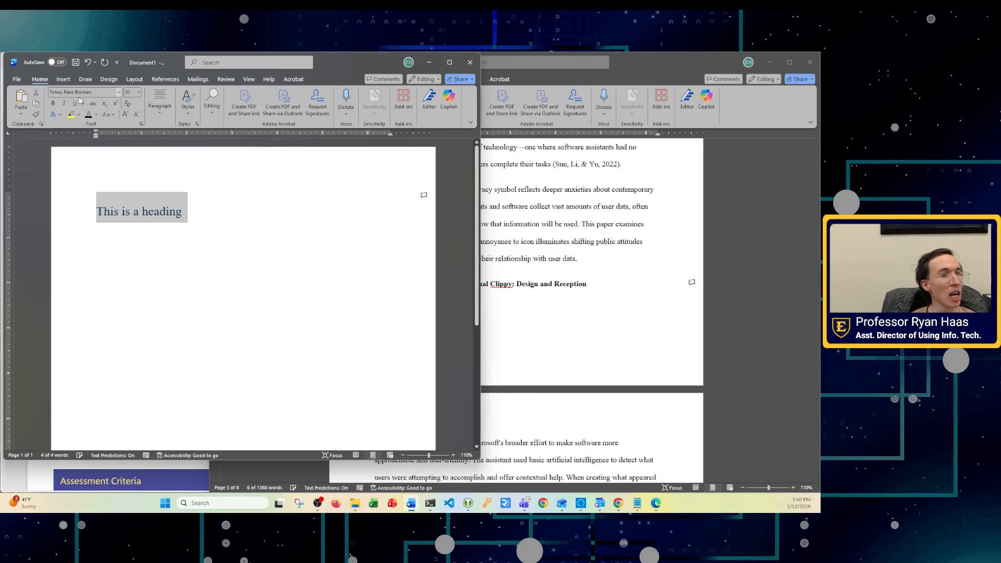
pyautogui.click(127, 93)
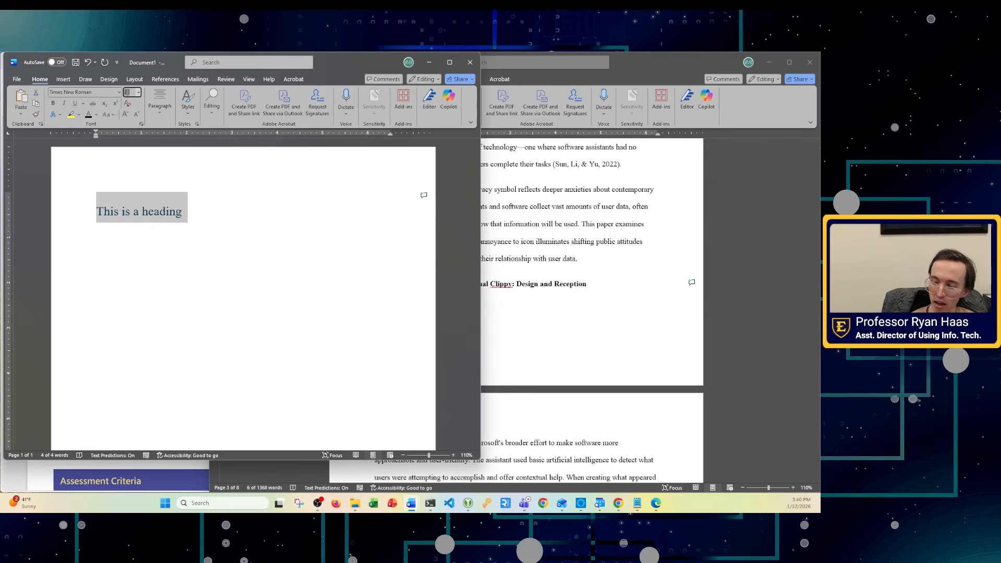
pyautogui.write('12')
pyautogui.press('Return')
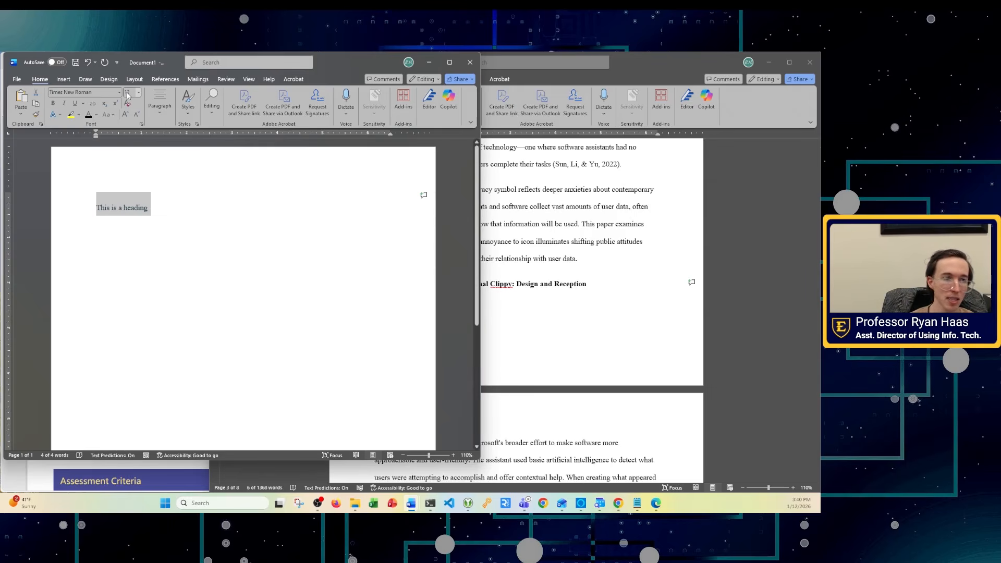
pyautogui.hotkey('ctrl', 'b')
# - Centre the heading on the page
pyautogui.click(159, 105)
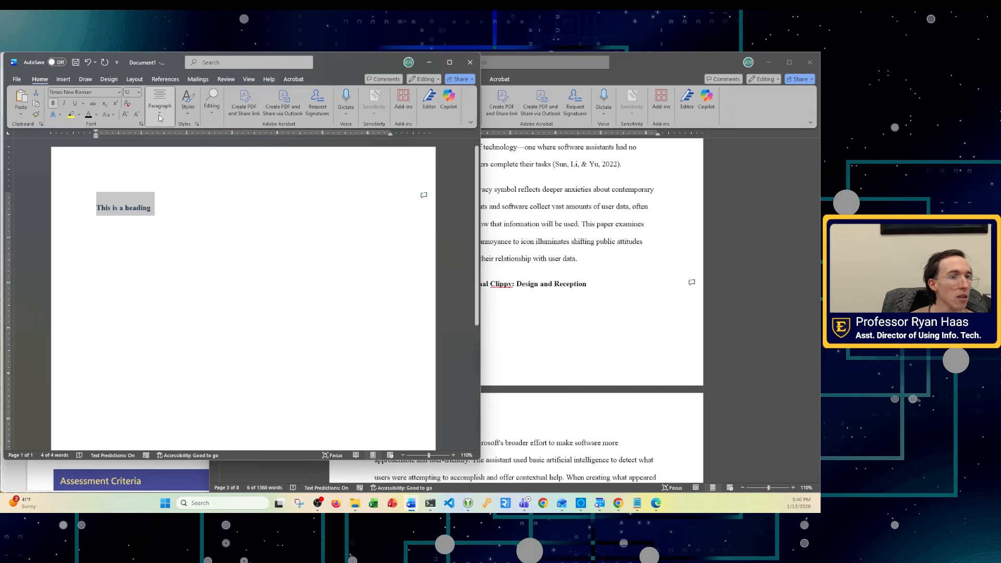
pyautogui.click(176, 151)
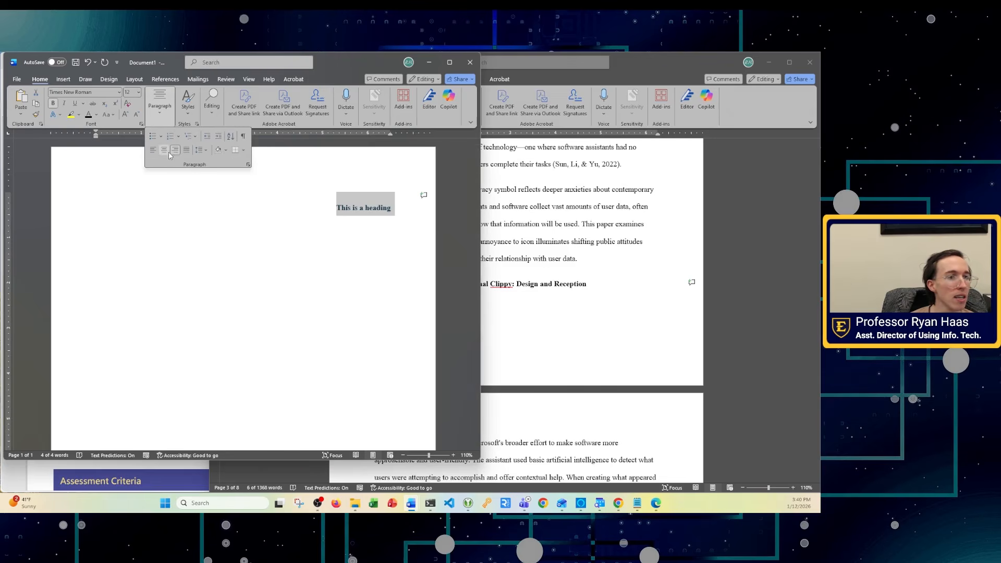
pyautogui.click(163, 150)
pyautogui.click(276, 252)
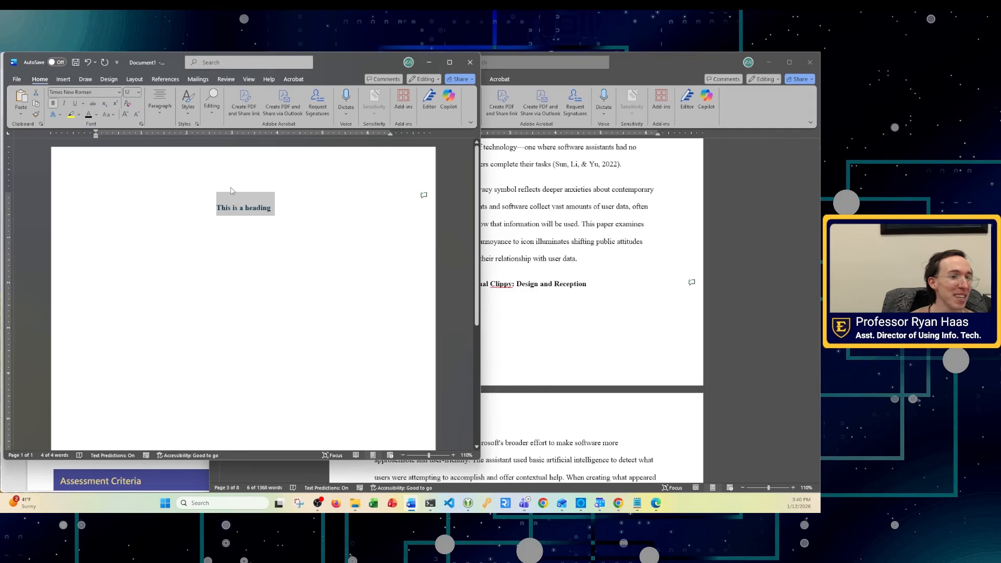
pyautogui.click(286, 227)
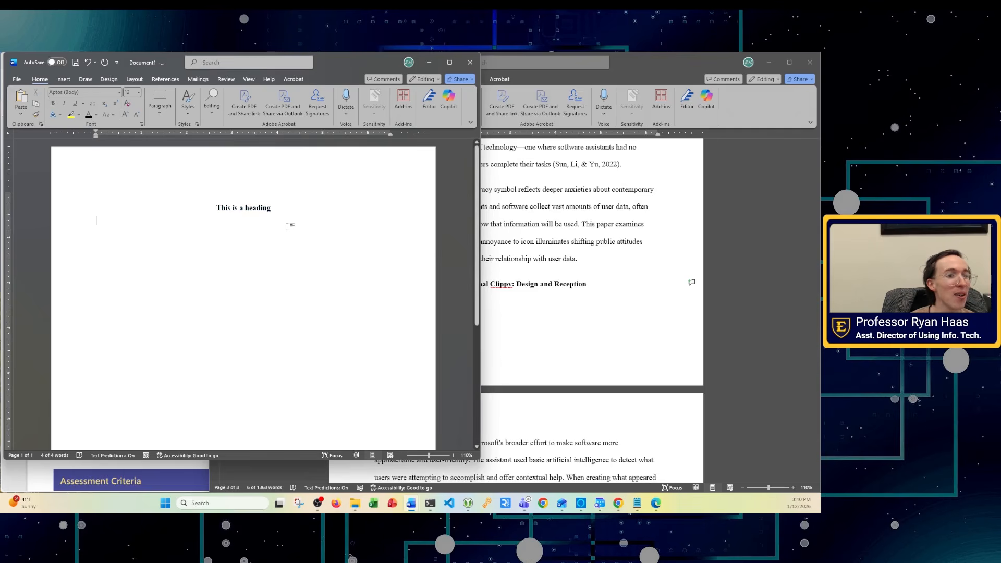
pyautogui.tripleClick(296, 208)
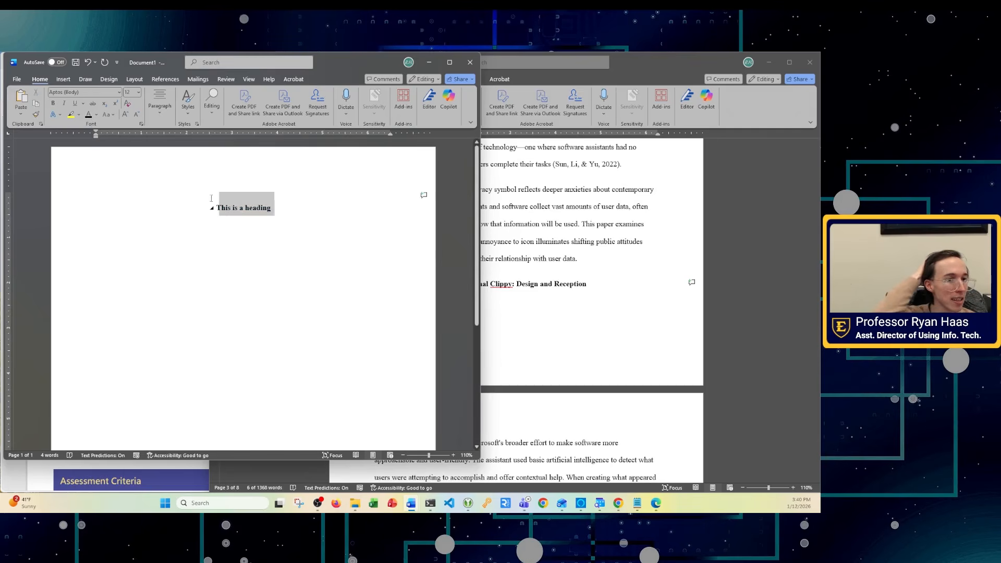
# - Update the Heading 1 style to match the formatted heading
pyautogui.click(189, 116)
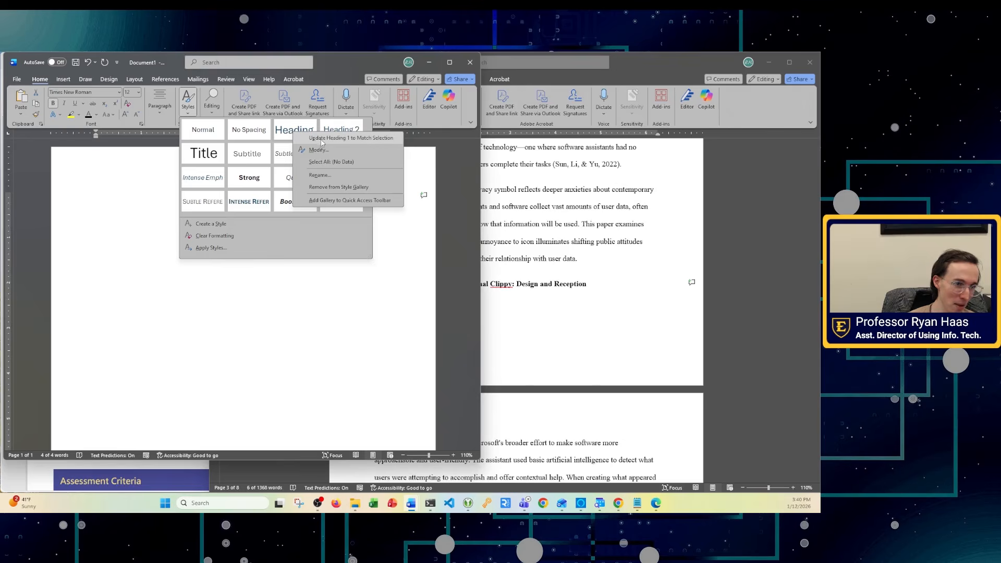
pyautogui.click(324, 139)
pyautogui.click(284, 247)
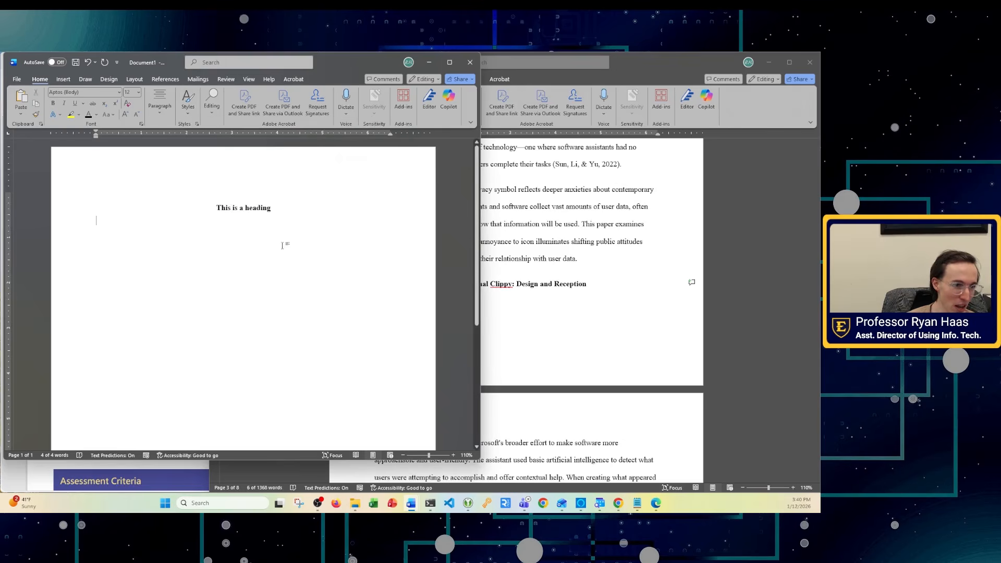
# - Add a 'New heading' line below and apply Heading 1 to it
pyautogui.press('Return')
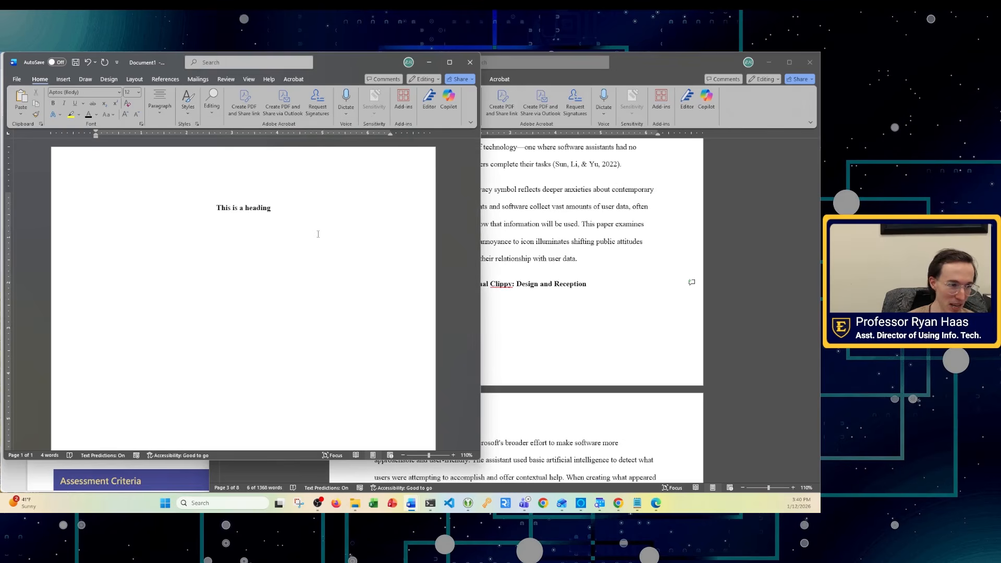
pyautogui.write('New heading')
pyautogui.doubleClick(115, 238)
pyautogui.tripleClick(115, 238)
pyautogui.click(188, 102)
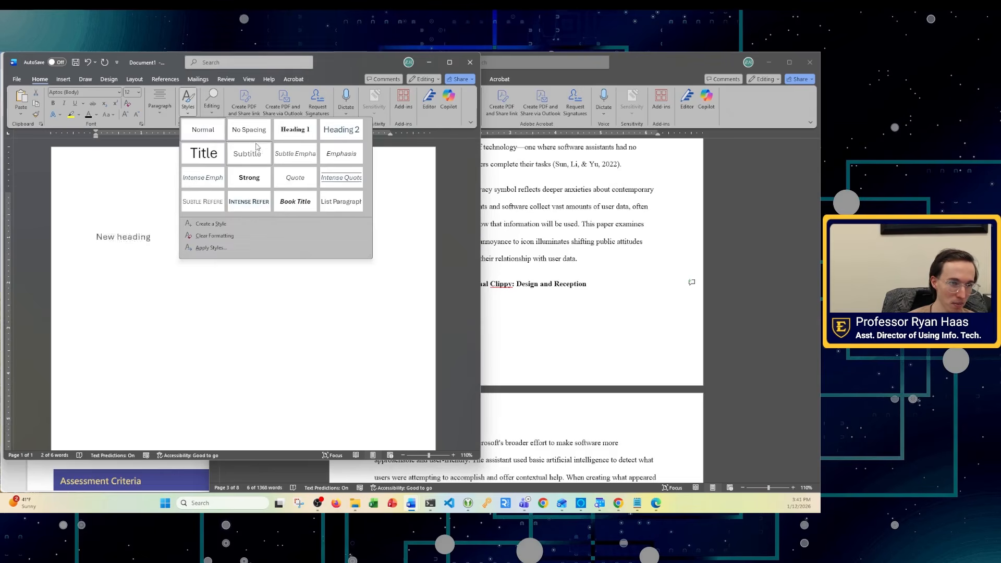
pyautogui.click(311, 135)
pyautogui.press('Up')
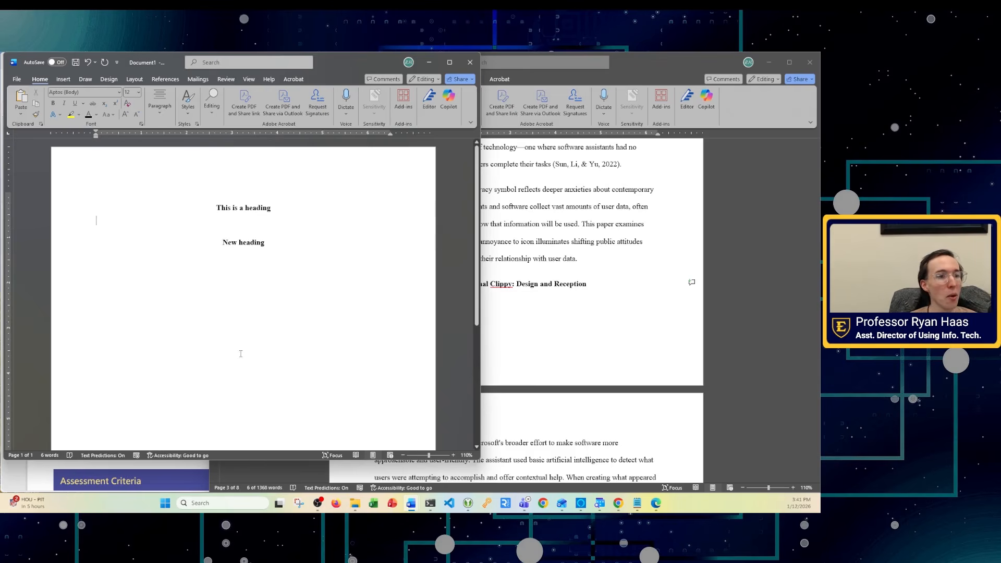
# - Close the practice document without saving its changes
pyautogui.click(209, 207)
pyautogui.click(190, 115)
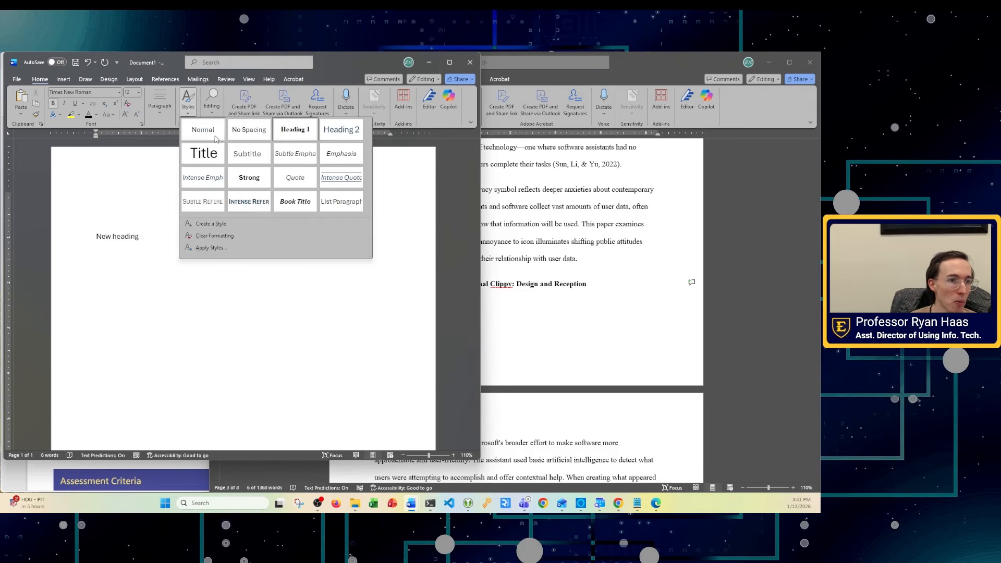
pyautogui.click(472, 62)
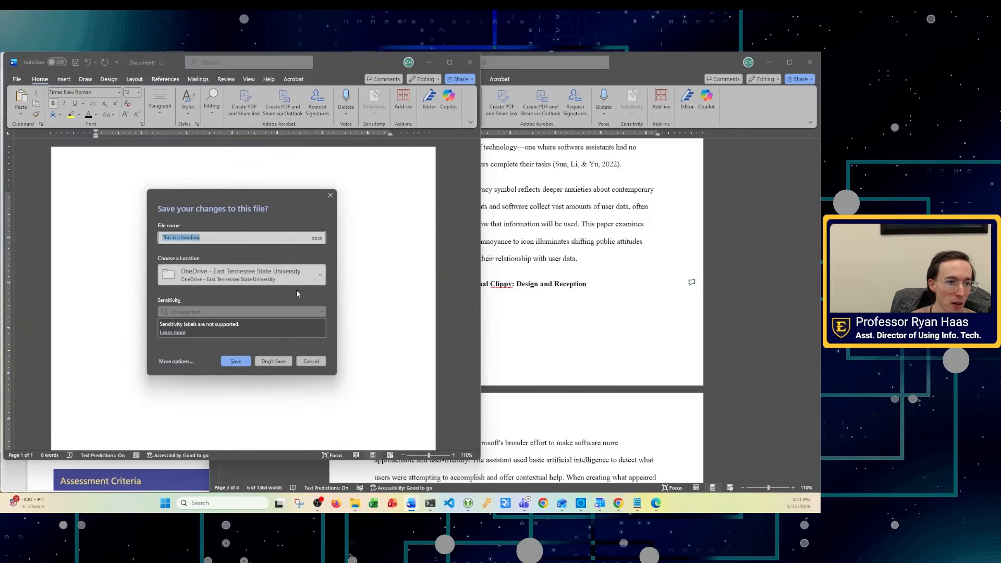
pyautogui.click(275, 361)
pyautogui.click(436, 272)
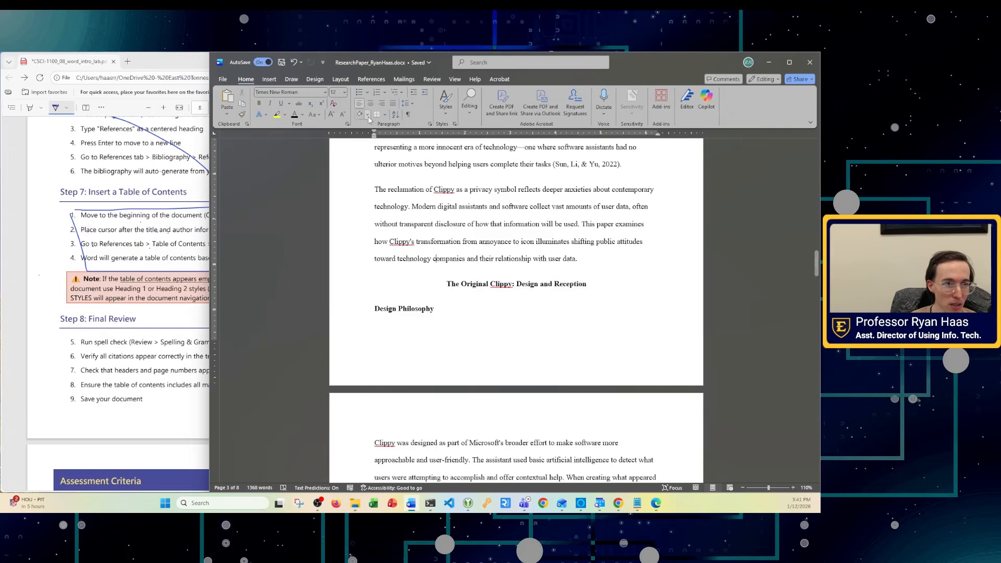
pyautogui.click(449, 81)
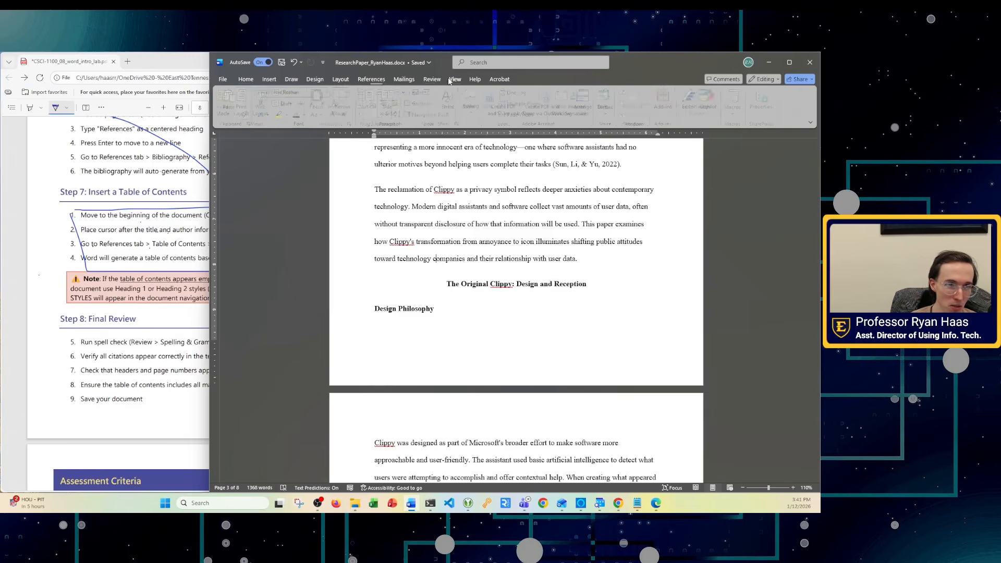
pyautogui.click(411, 115)
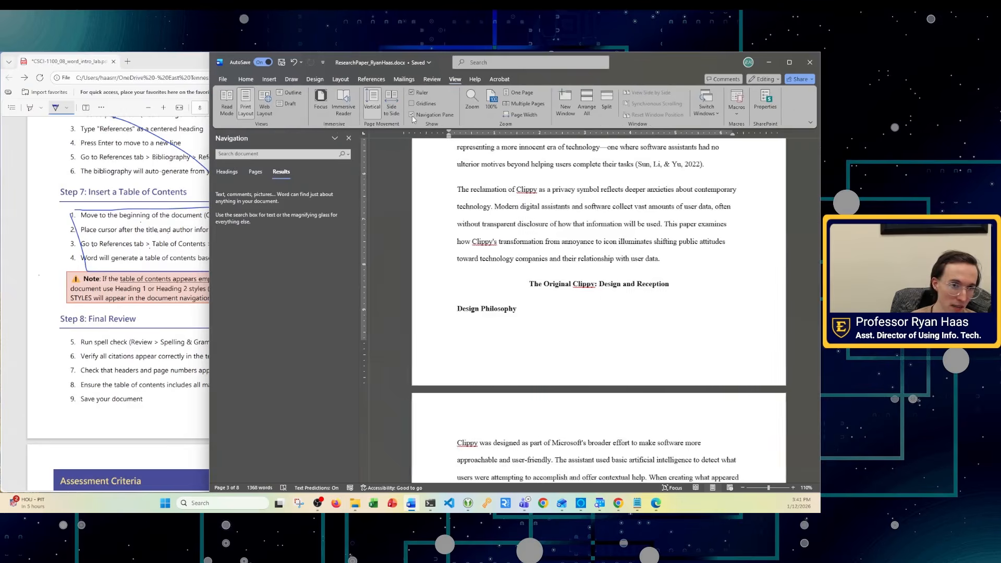
pyautogui.click(228, 172)
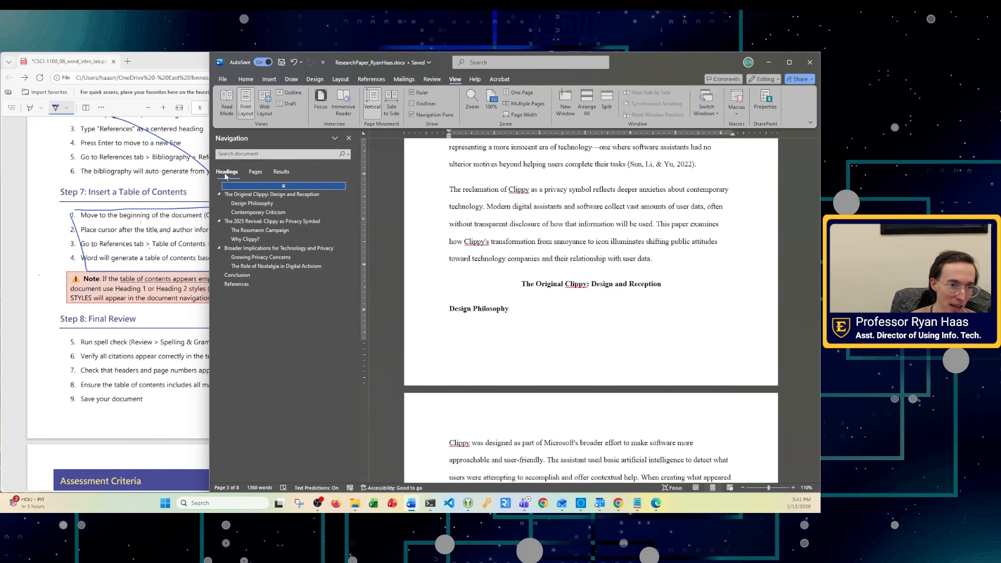
pyautogui.click(349, 138)
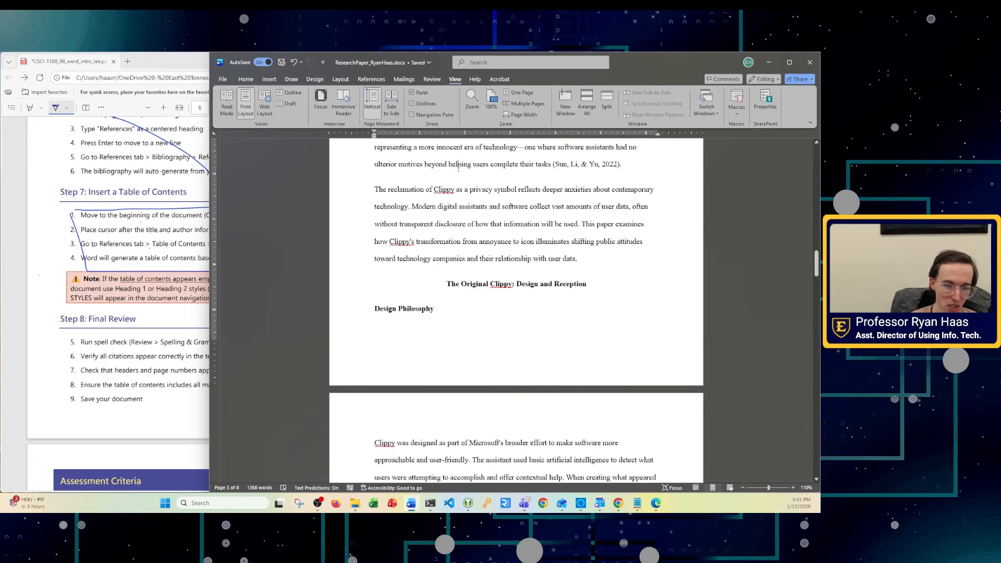
pyautogui.hotkey('ctrl', 'f')
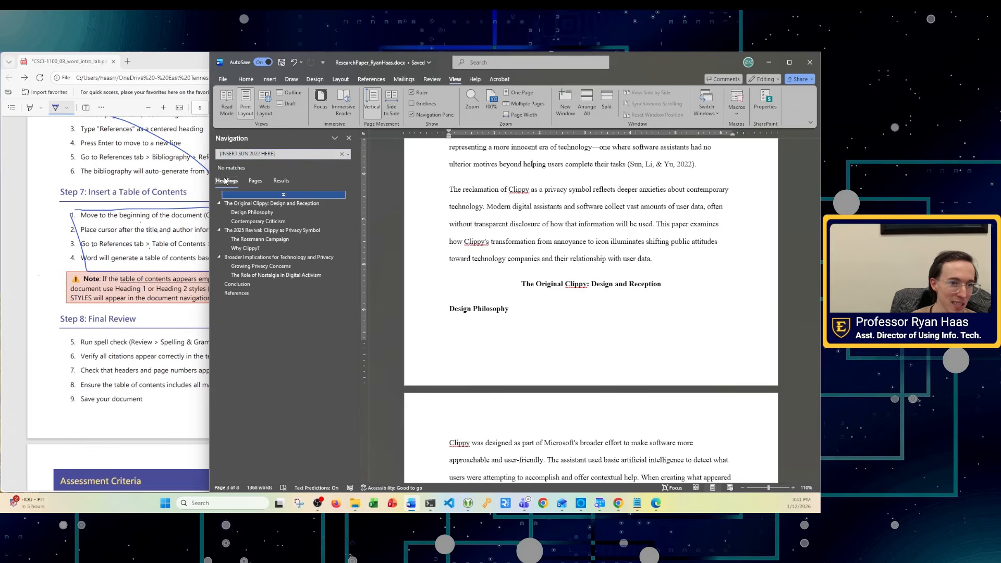
pyautogui.scroll(1, 622, 333)
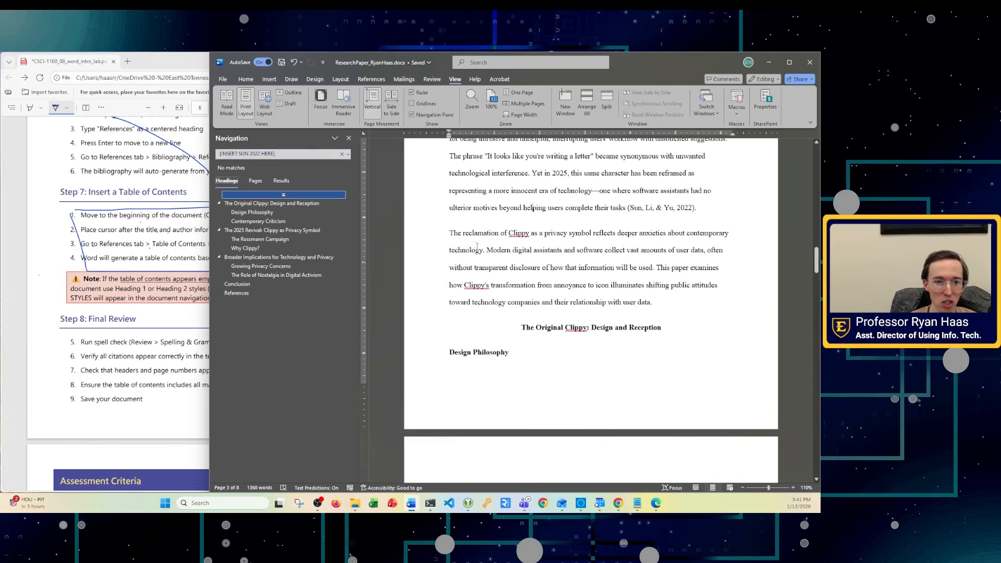
pyautogui.click(530, 233)
pyautogui.press('Return')
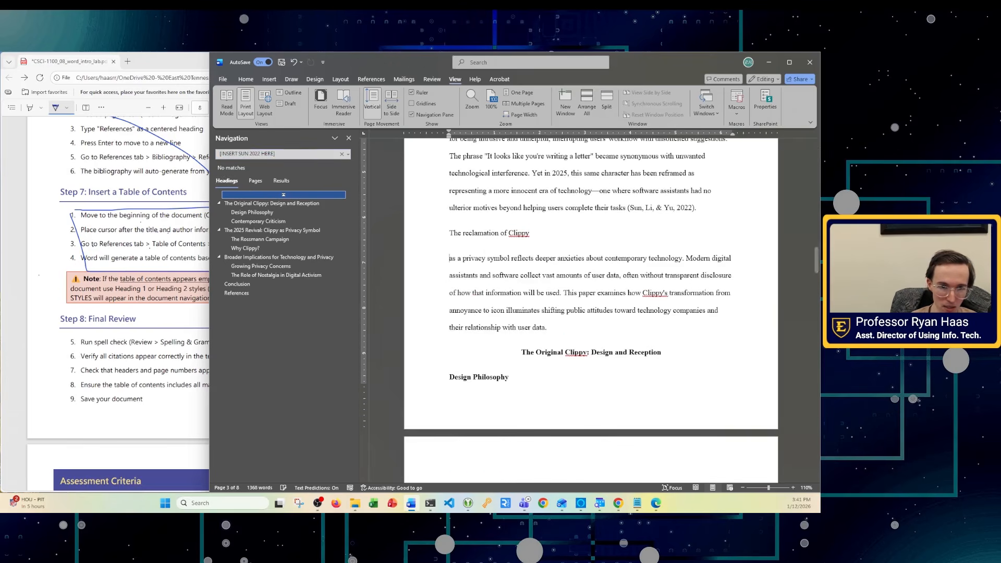
pyautogui.moveTo(533, 233); pyautogui.dragTo(447, 233)
pyautogui.hotkey('ctrl', 'b')
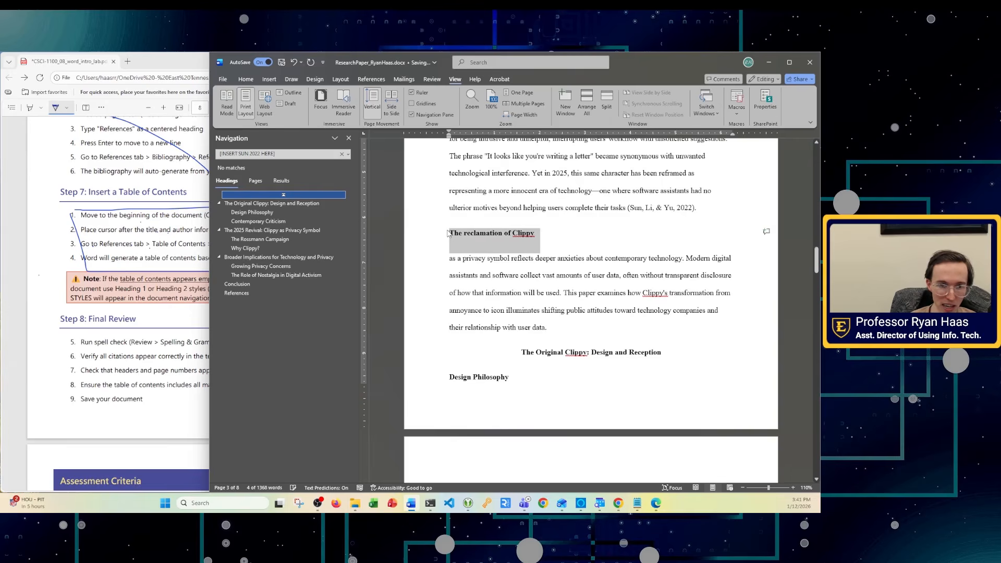
pyautogui.hotkey('ctrl', 'u')
pyautogui.hotkey('ctrl', 'z')
pyautogui.press('Delete')
pyautogui.hotkey('ctrl', 'z')
pyautogui.click(245, 79)
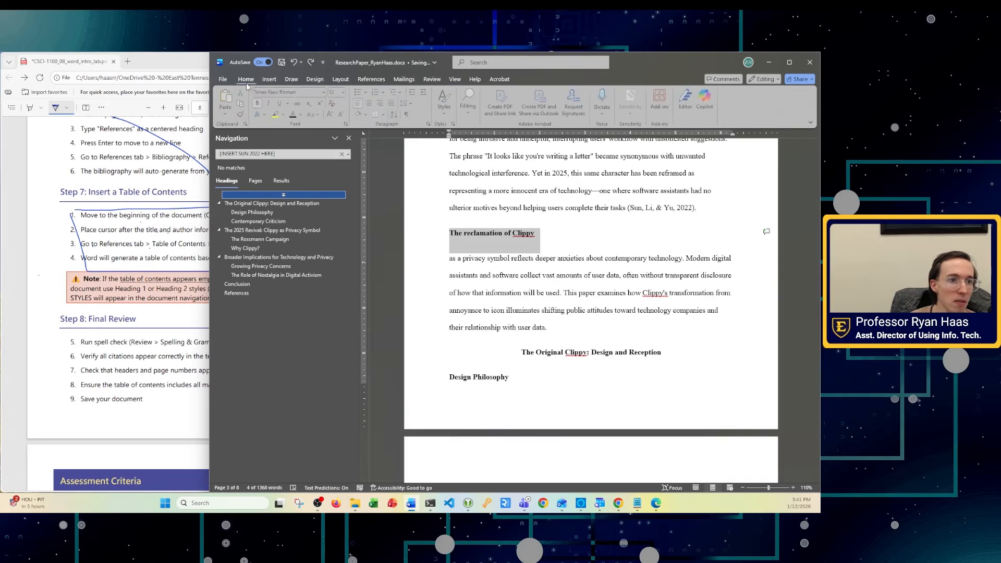
pyautogui.click(370, 104)
pyautogui.click(678, 328)
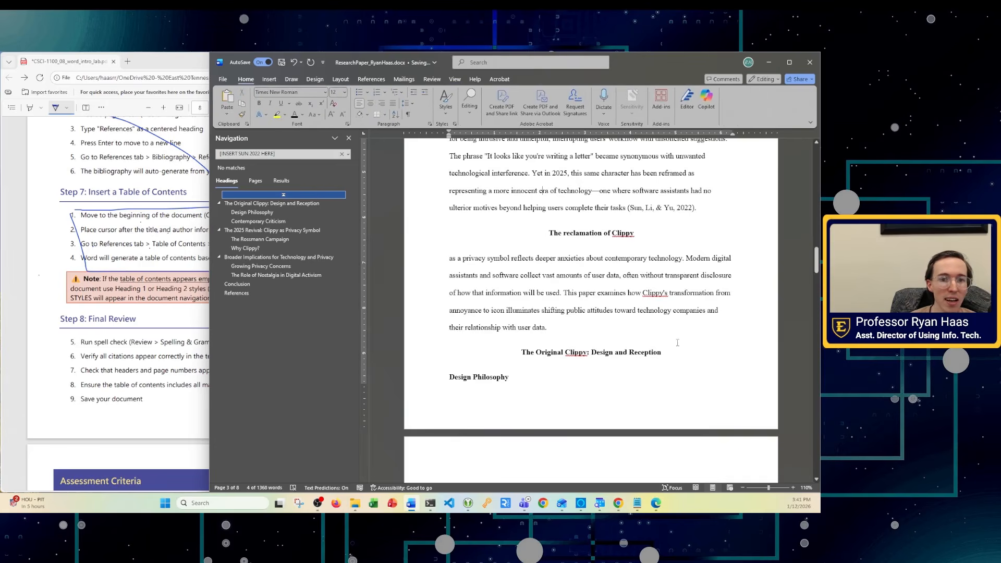
pyautogui.tripleClick(582, 232)
pyautogui.click(446, 109)
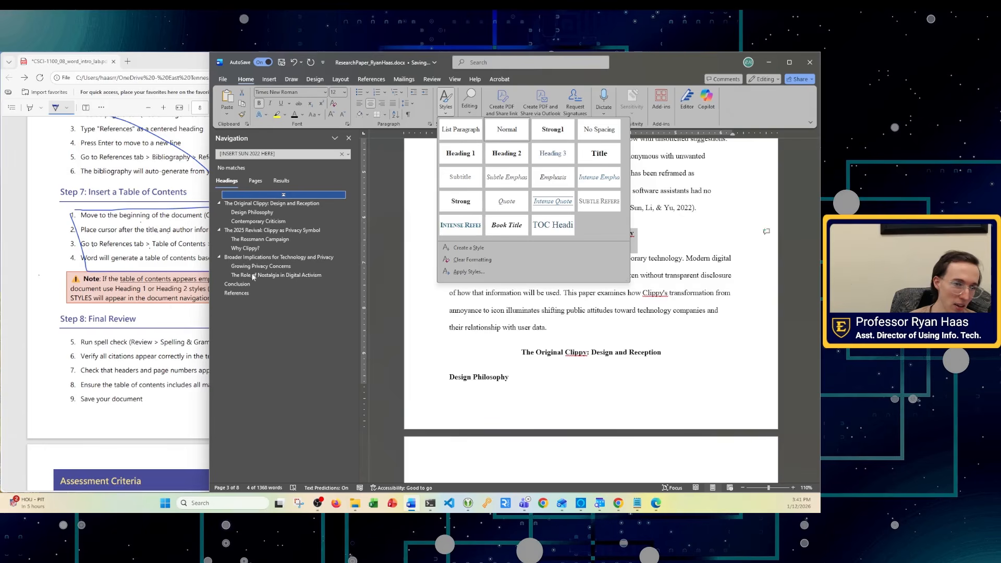
pyautogui.click(680, 285)
pyautogui.click(649, 235)
pyautogui.hotkey('ctrl', 'z')
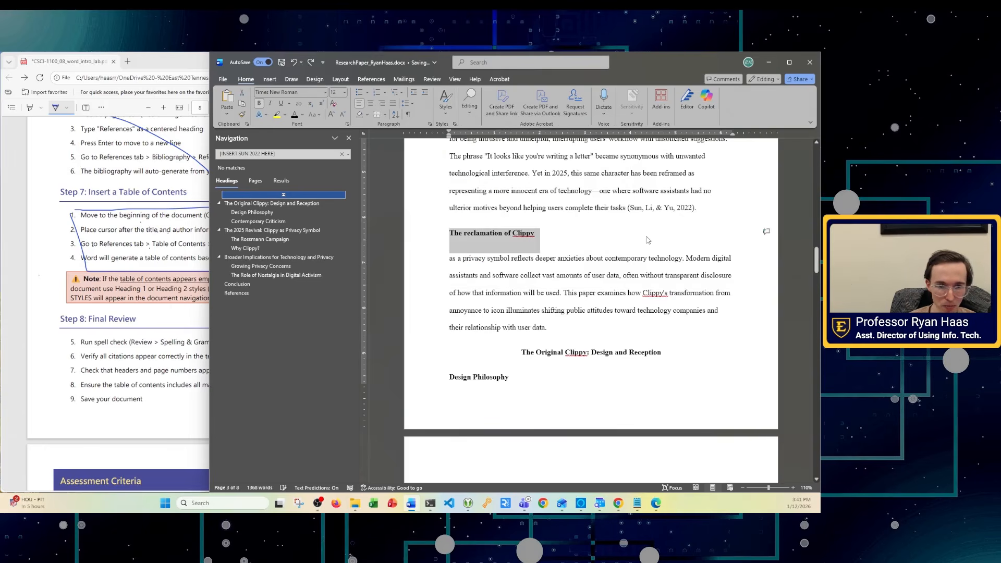
pyautogui.hotkey('ctrl', 'z')
pyautogui.scroll(3, 604, 324)
pyautogui.scroll(10, 603, 324)
pyautogui.scroll(5, 609, 346)
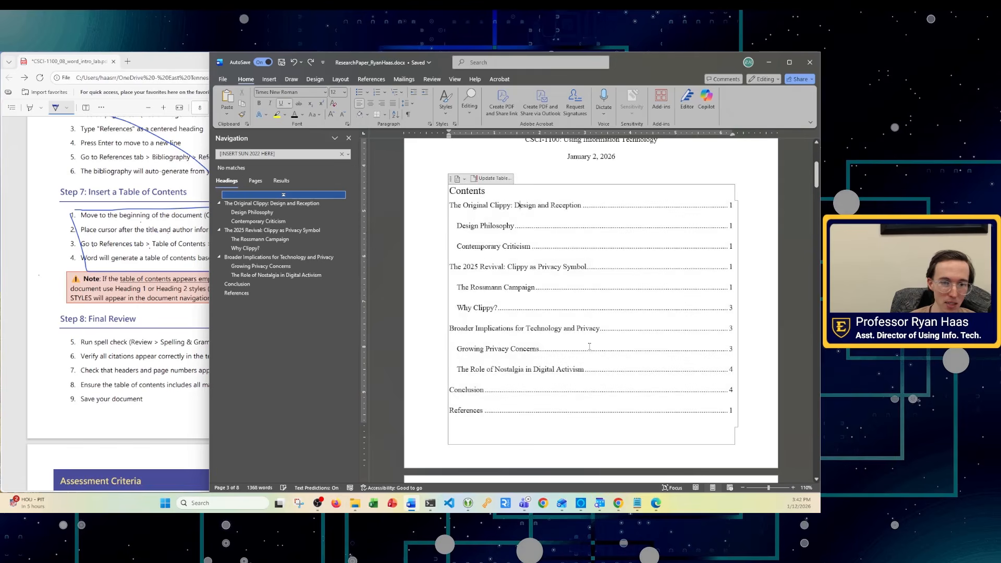
pyautogui.scroll(-5, 589, 346)
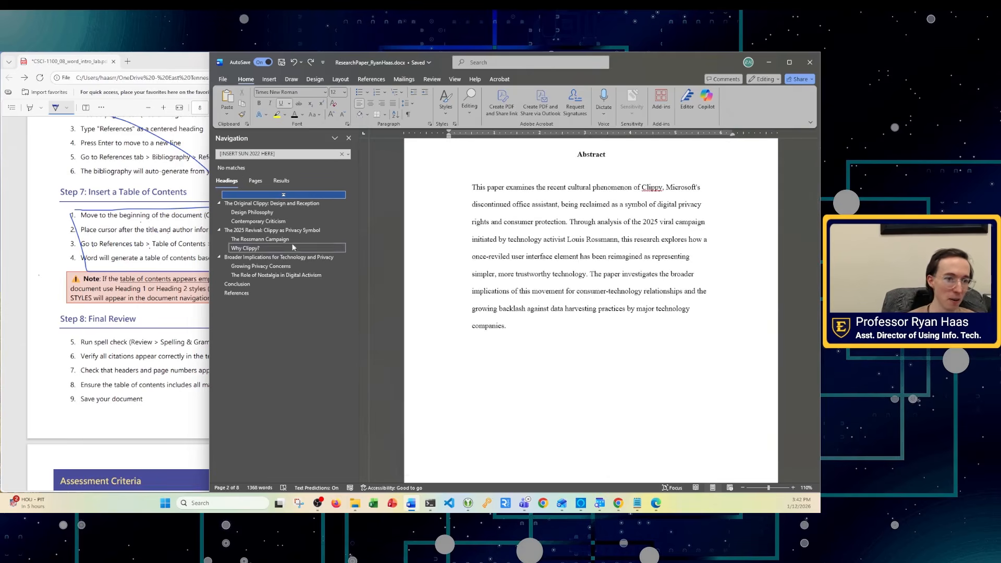
pyautogui.click(275, 212)
pyautogui.click(263, 239)
pyautogui.click(261, 282)
pyautogui.click(260, 222)
pyautogui.click(263, 203)
pyautogui.scroll(10, 596, 357)
pyautogui.scroll(-8, 579, 332)
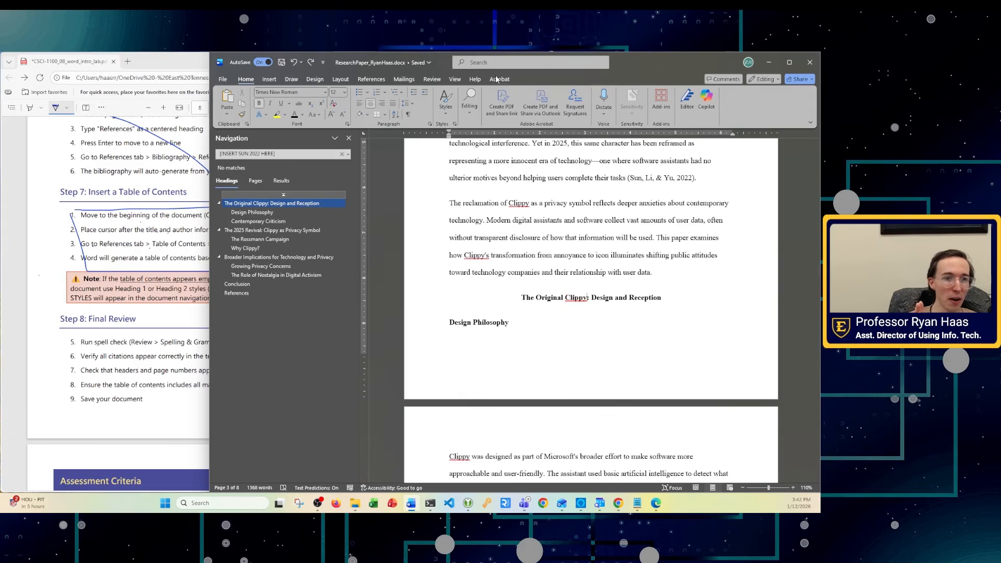
pyautogui.click(445, 102)
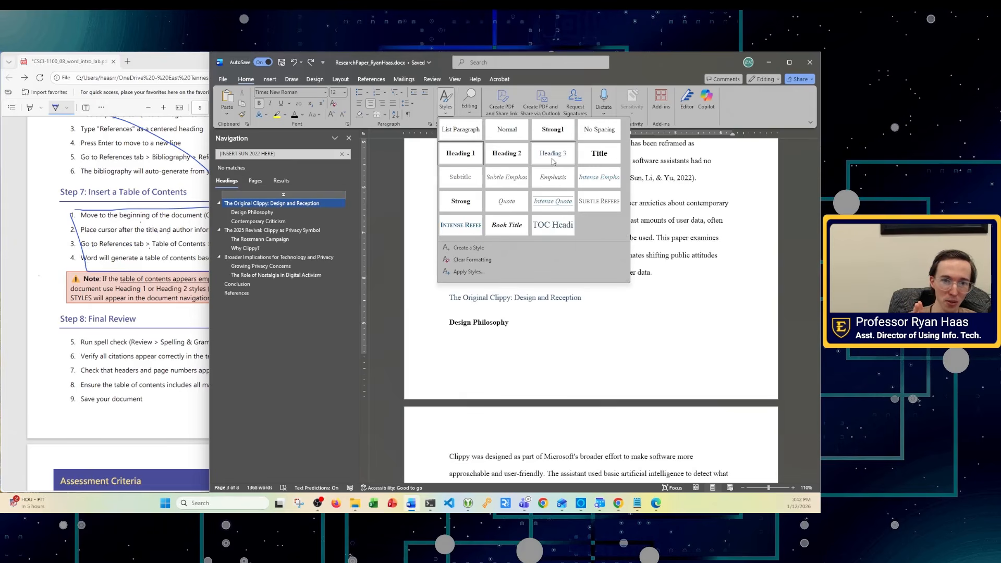
pyautogui.click(700, 303)
pyautogui.scroll(2, 652, 298)
pyautogui.scroll(6, 652, 298)
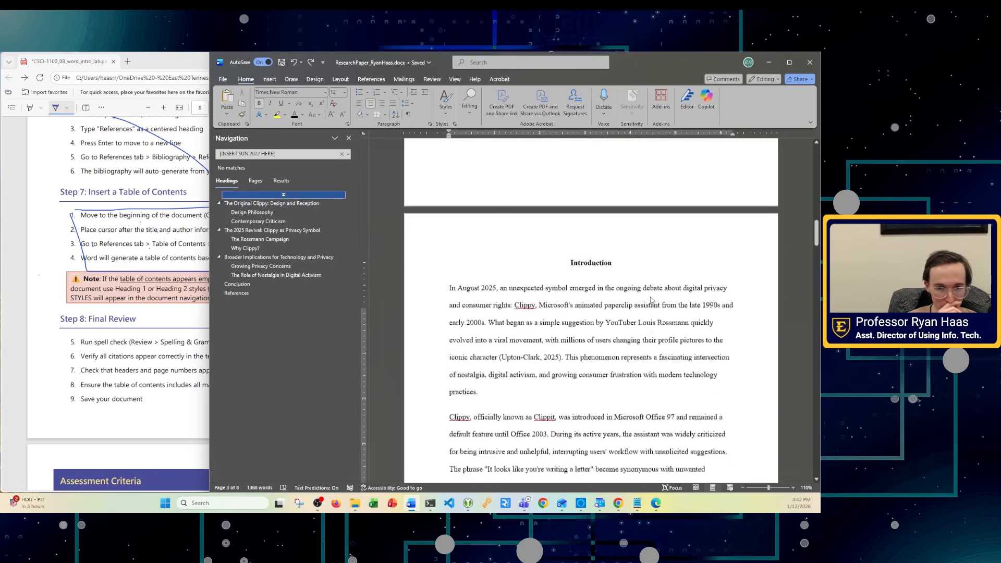
pyautogui.scroll(10, 652, 287)
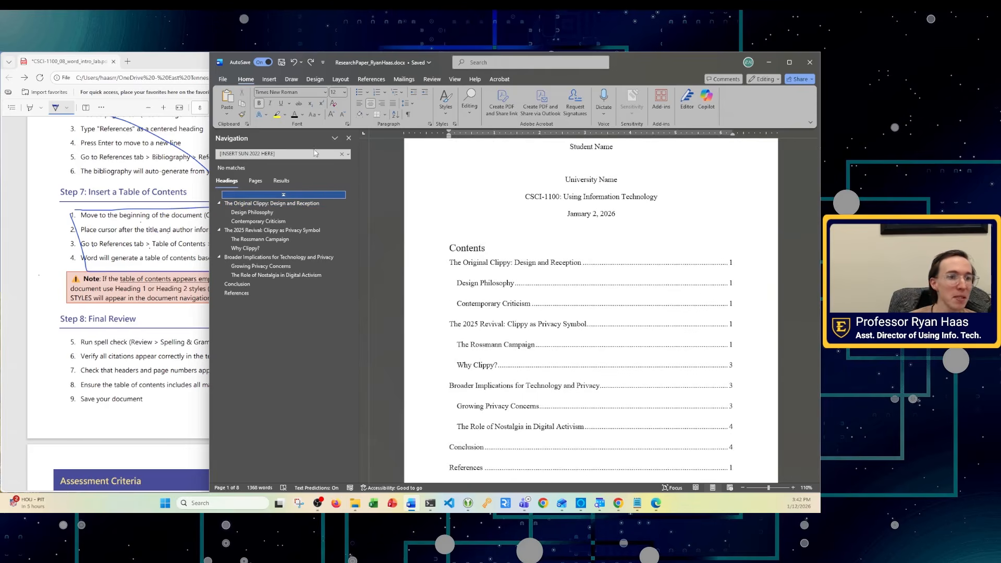
pyautogui.click(348, 138)
pyautogui.click(147, 309)
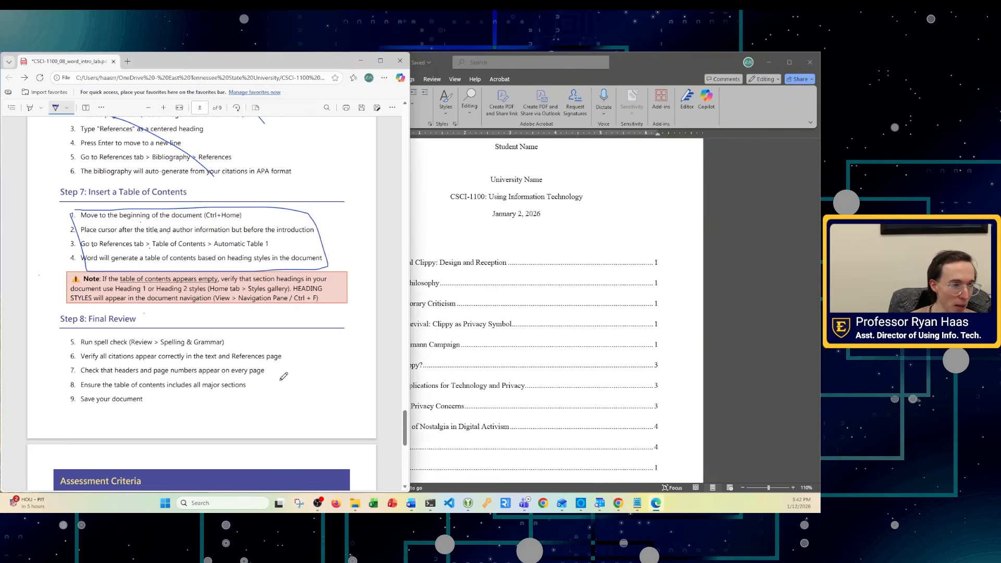
pyautogui.scroll(-1, 236, 363)
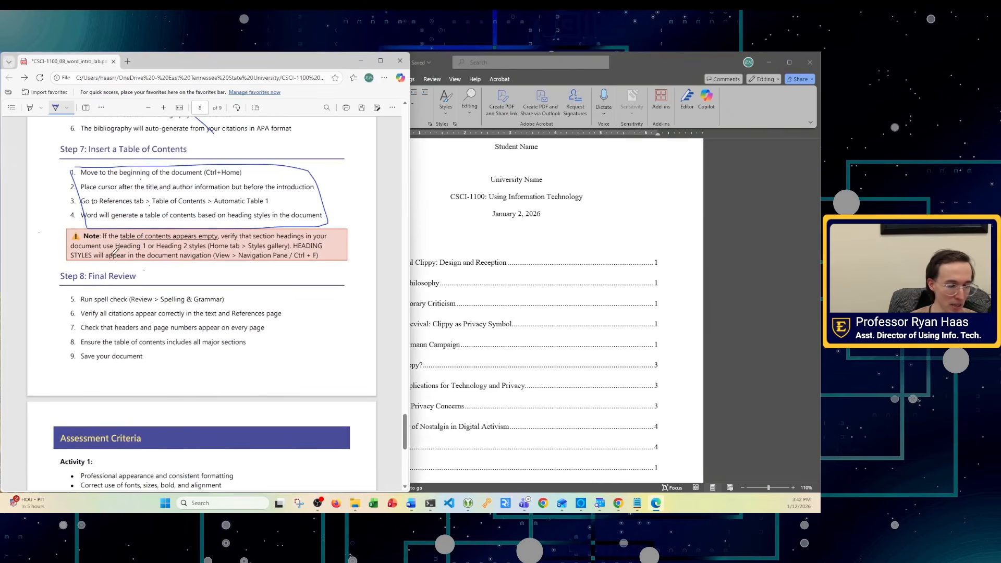
pyautogui.click(629, 201)
pyautogui.scroll(4, 424, 302)
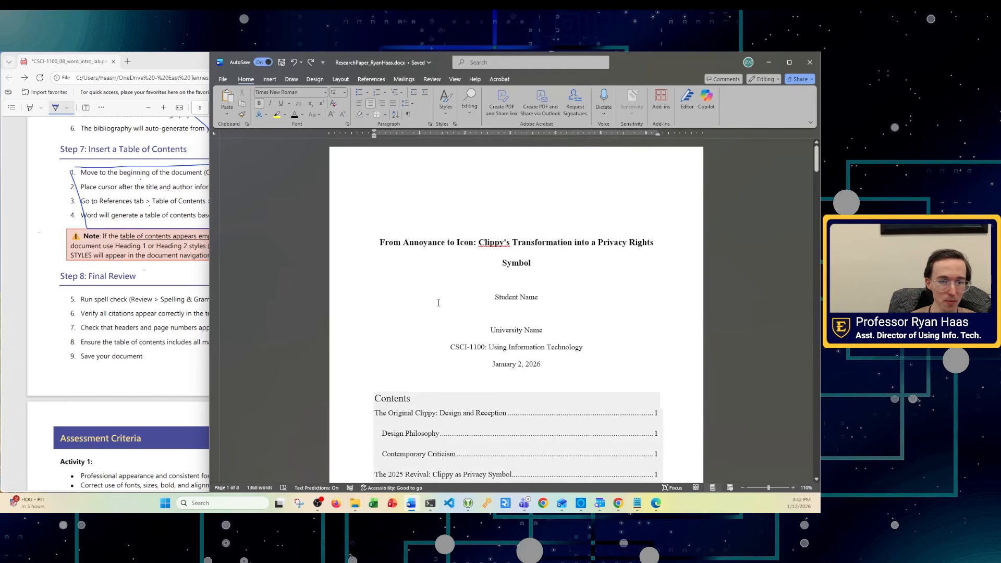
pyautogui.scroll(-10, 444, 325)
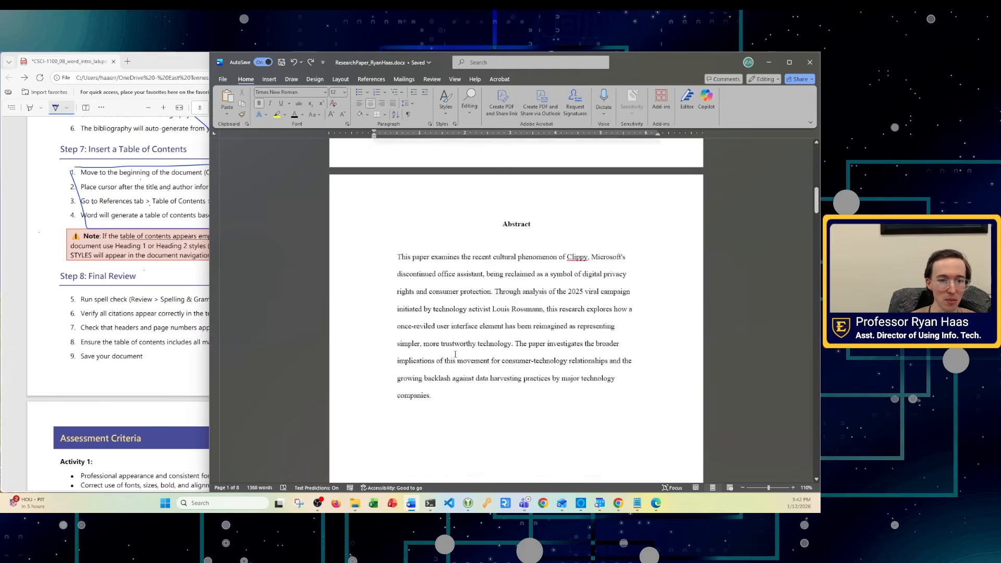
pyautogui.scroll(3, 458, 357)
pyautogui.scroll(8, 458, 357)
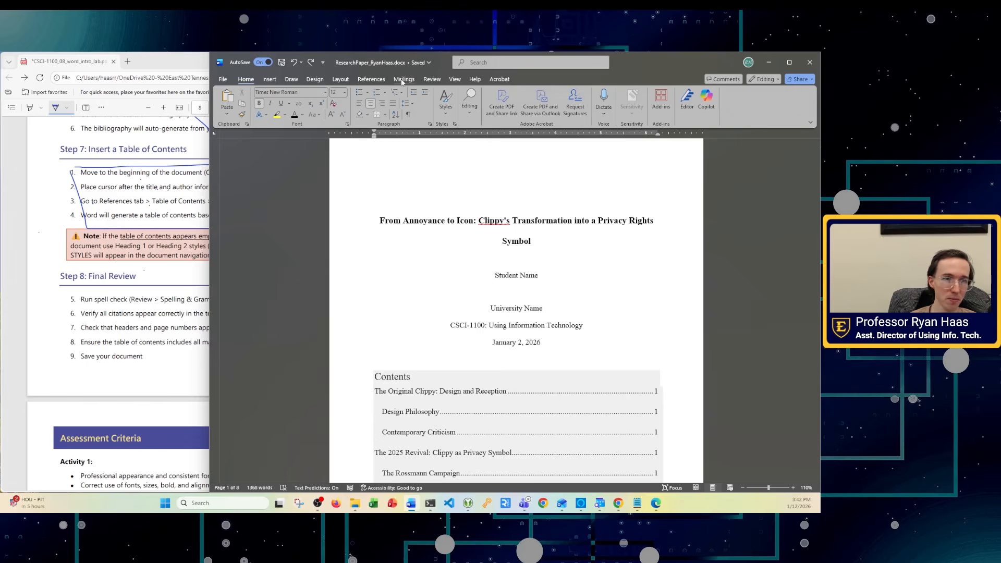
# - Run Spelling and Grammar and add Clippy's and Clippy to the dictionary
pyautogui.click(432, 79)
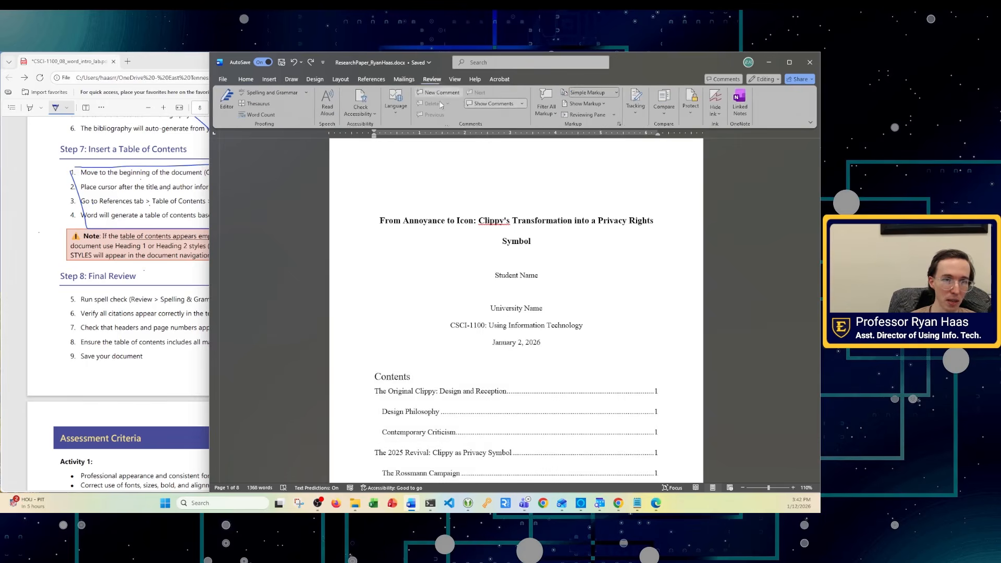
pyautogui.click(263, 94)
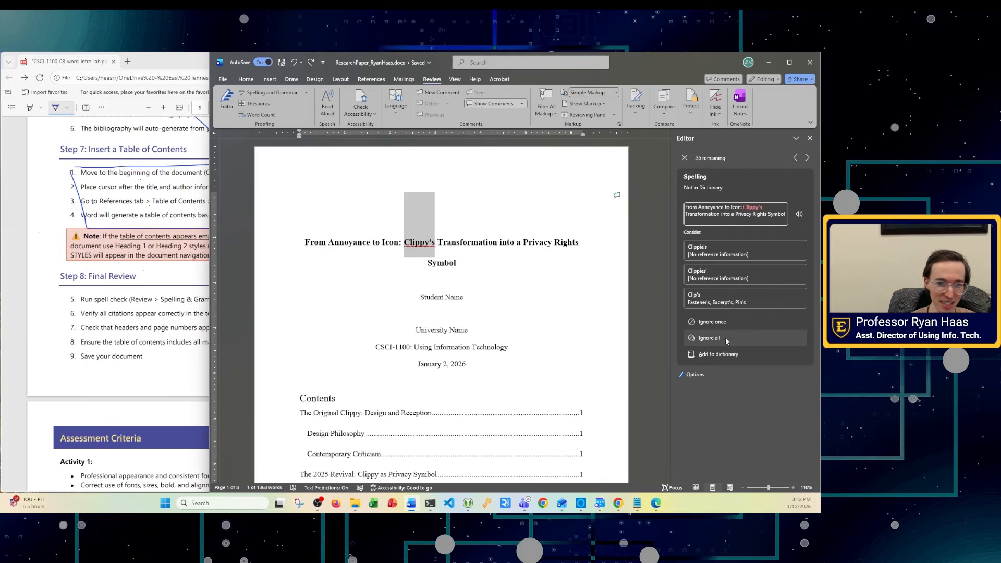
pyautogui.click(708, 357)
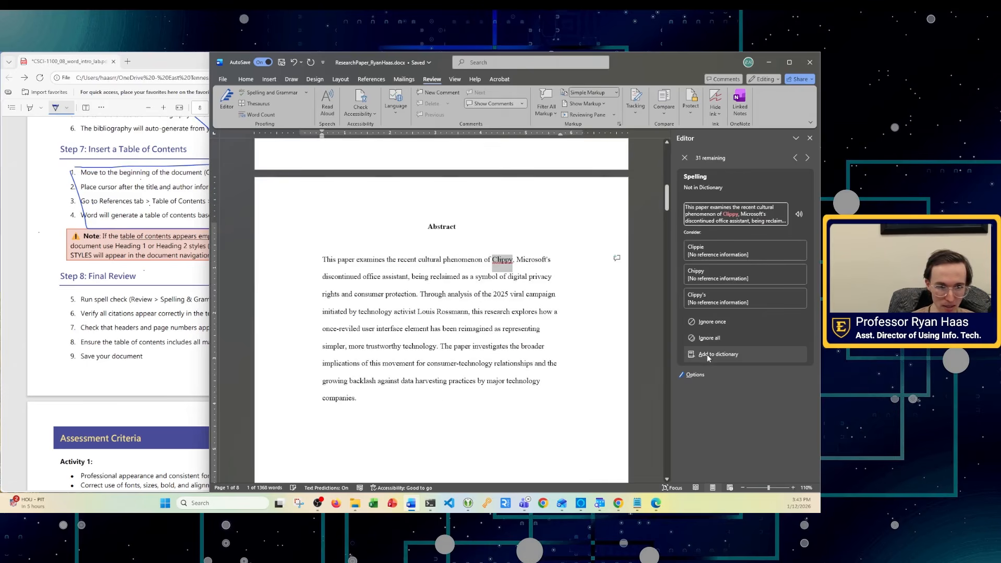
pyautogui.click(709, 338)
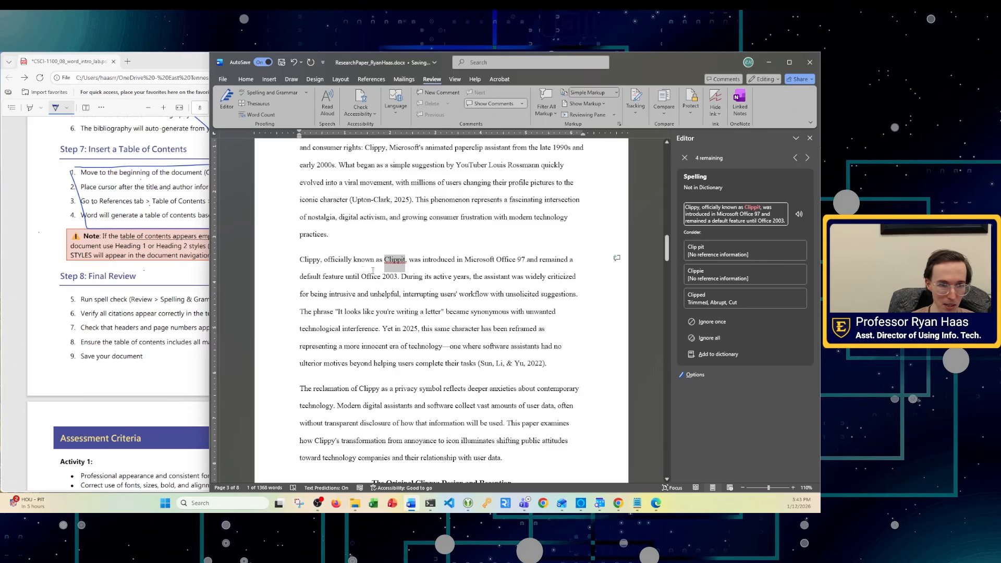
# - Ignore Clippit and lowercase clippy, and dismiss the two remaining grammar flags
pyautogui.click(711, 337)
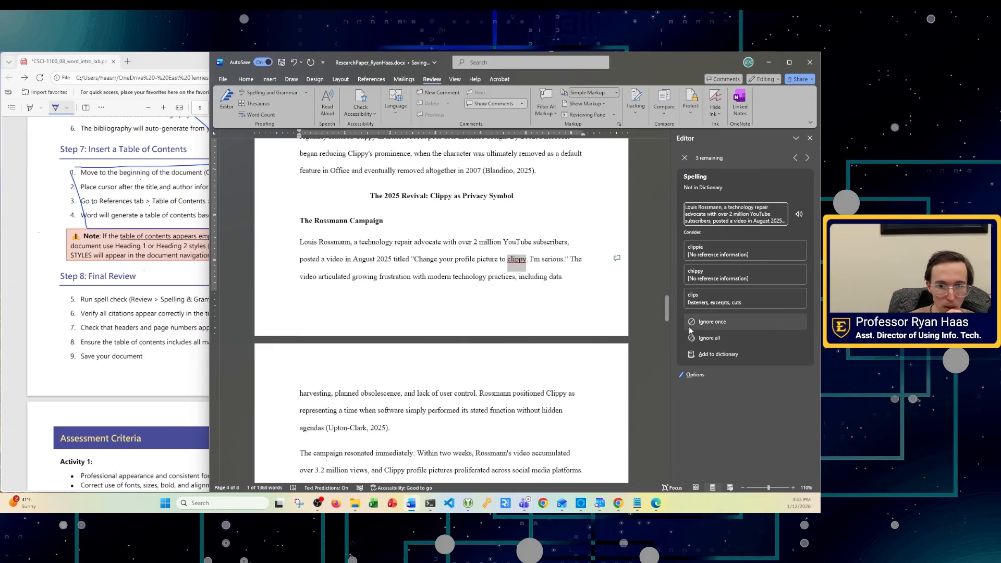
pyautogui.click(708, 323)
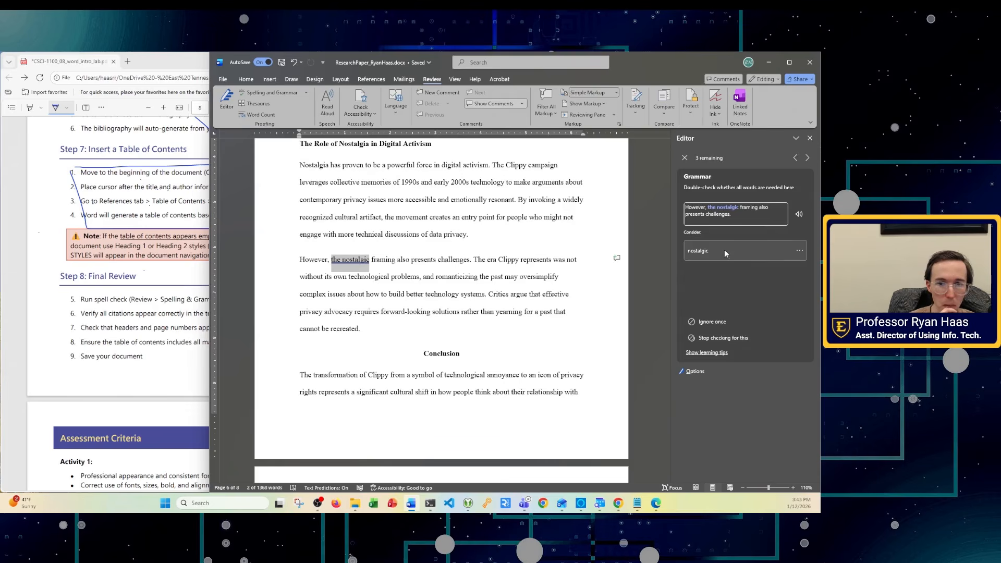
pyautogui.click(718, 323)
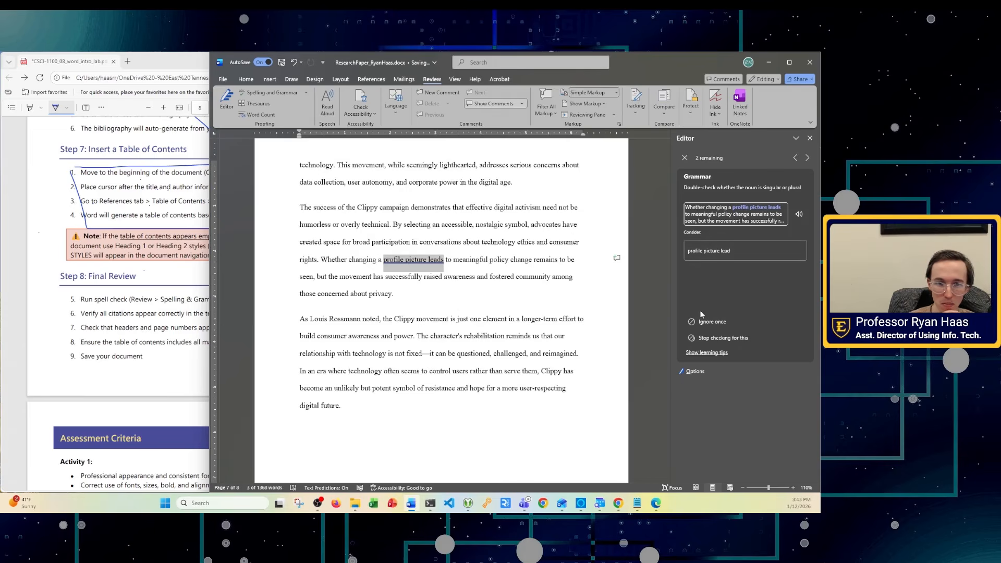
pyautogui.click(717, 322)
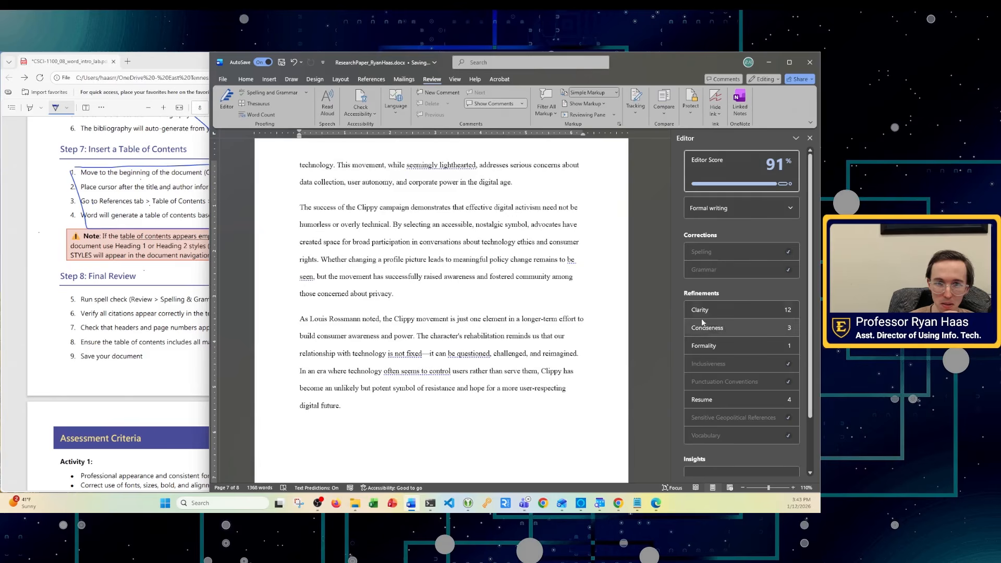
# - Skip Clarity and accept Conciseness fixes 'often controls', 'a letter' and 'lighthearted', then close Editor
pyautogui.scroll(-2, 714, 323)
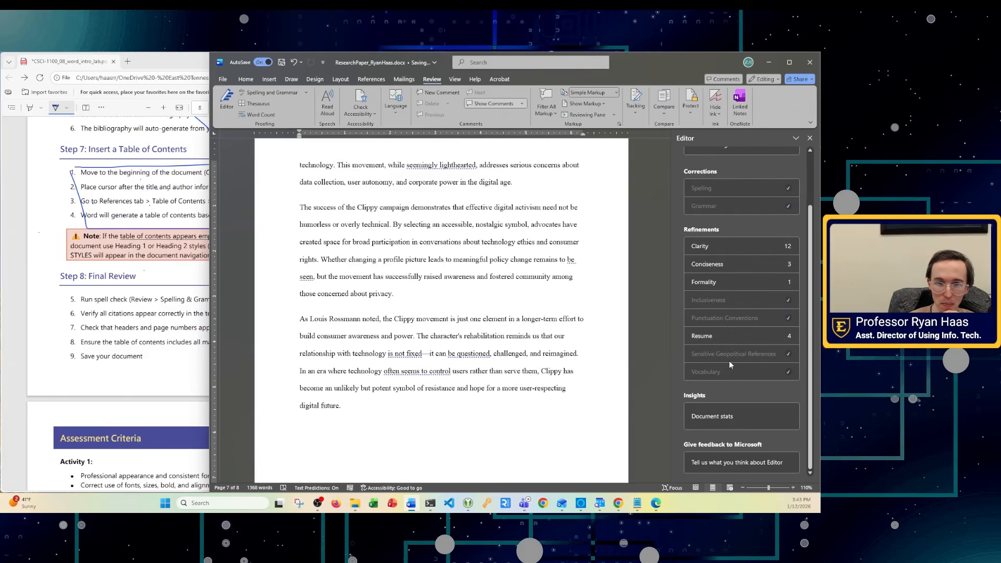
pyautogui.click(702, 246)
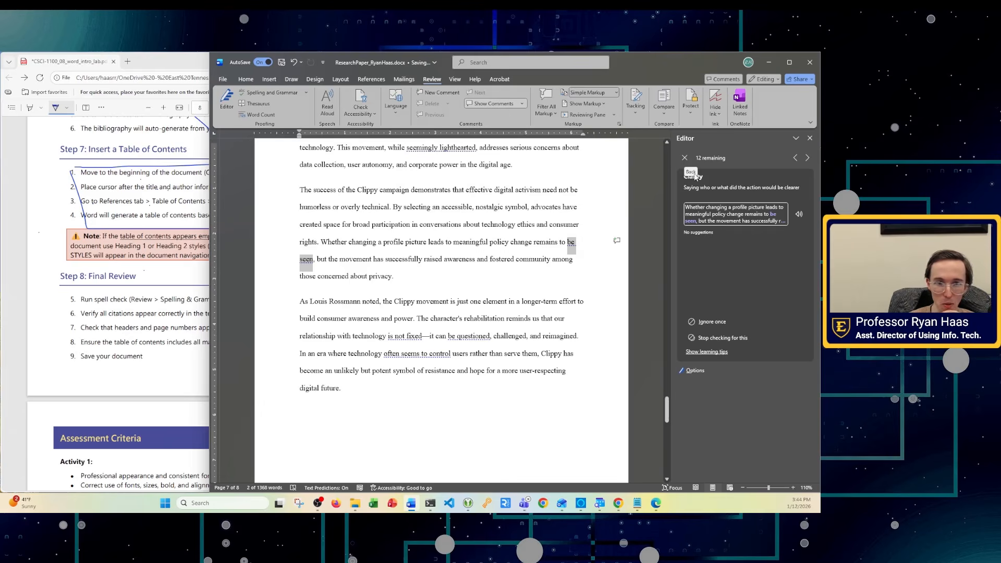
pyautogui.click(684, 158)
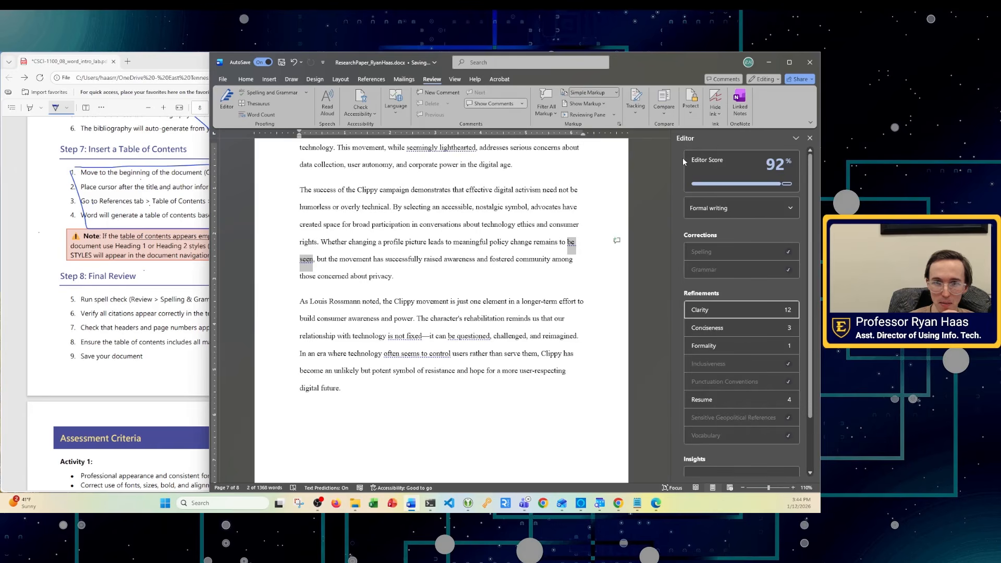
pyautogui.click(713, 329)
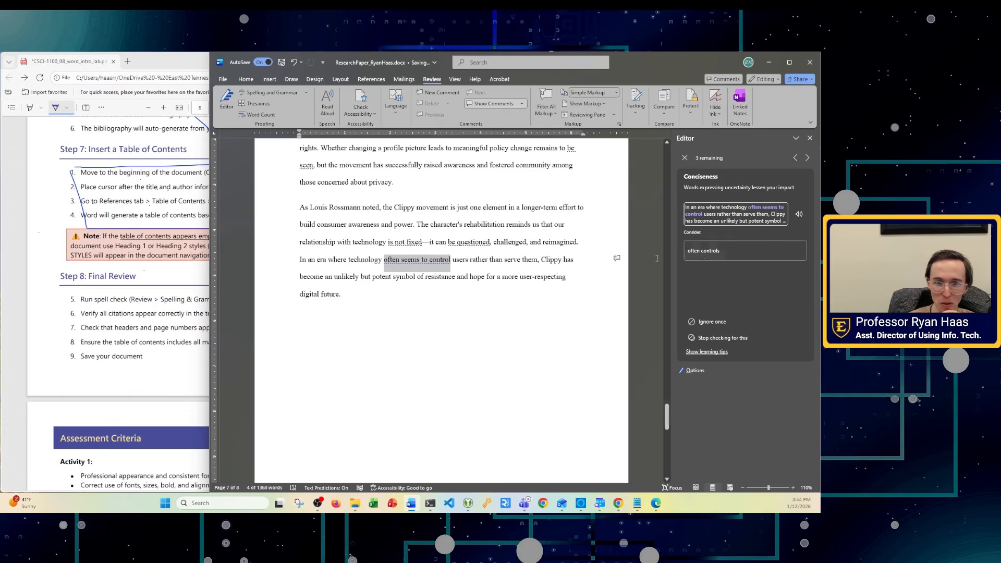
pyautogui.click(719, 251)
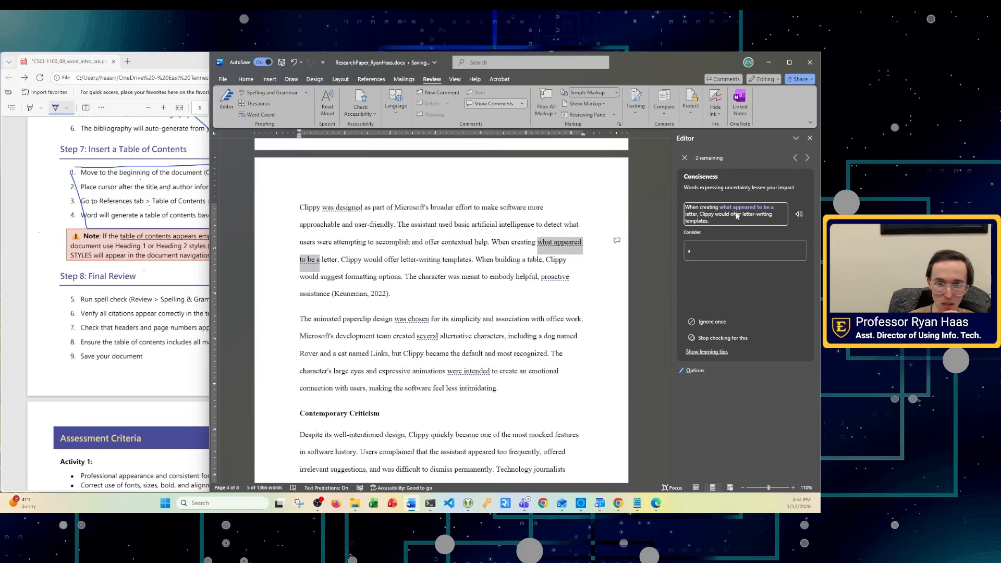
pyautogui.click(720, 255)
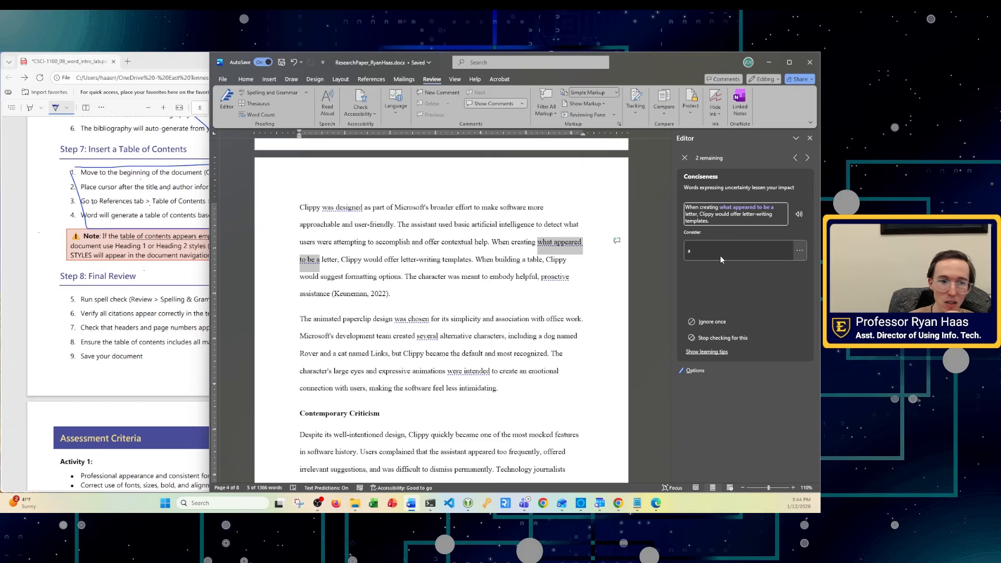
pyautogui.click(718, 250)
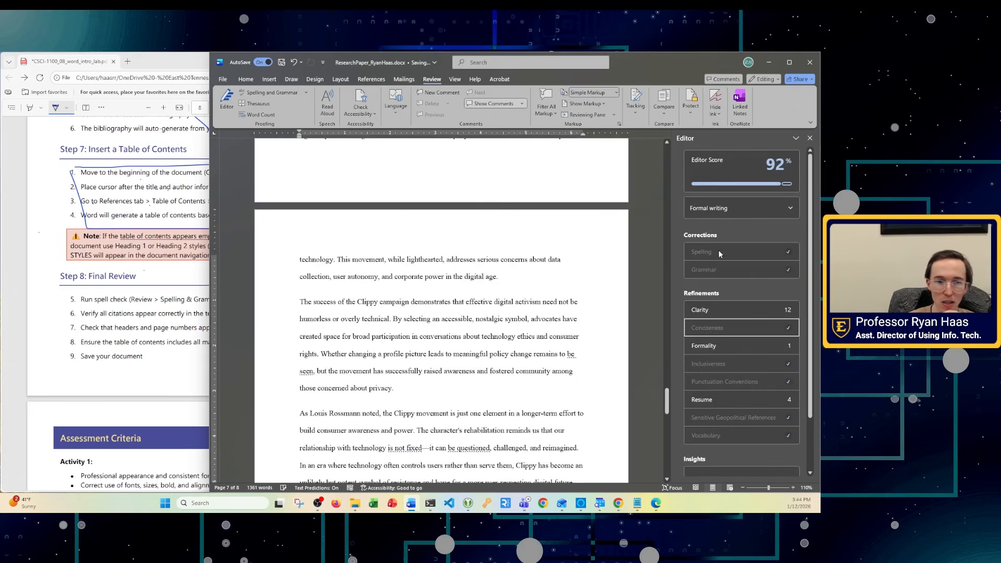
pyautogui.scroll(-2, 806, 148)
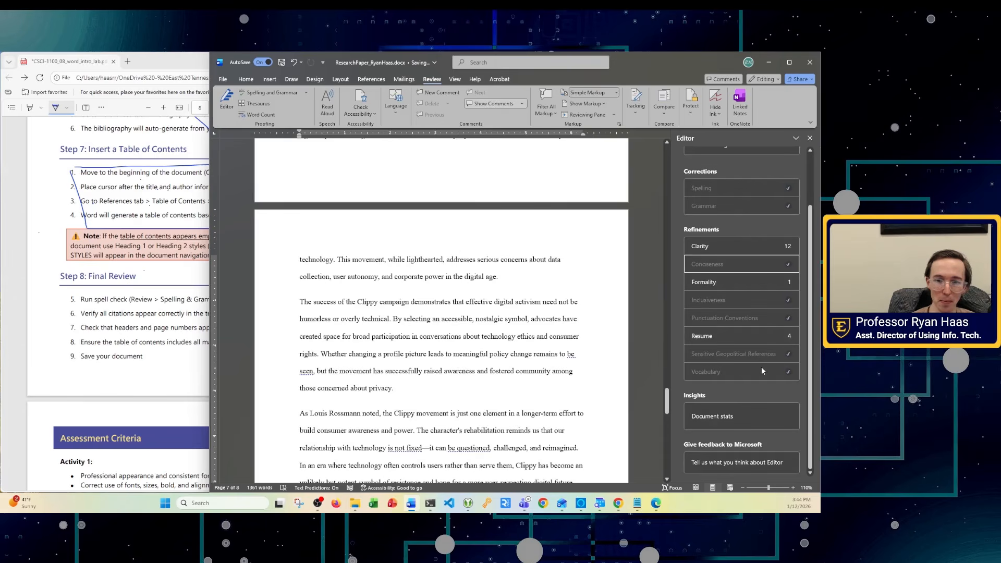
pyautogui.click(809, 138)
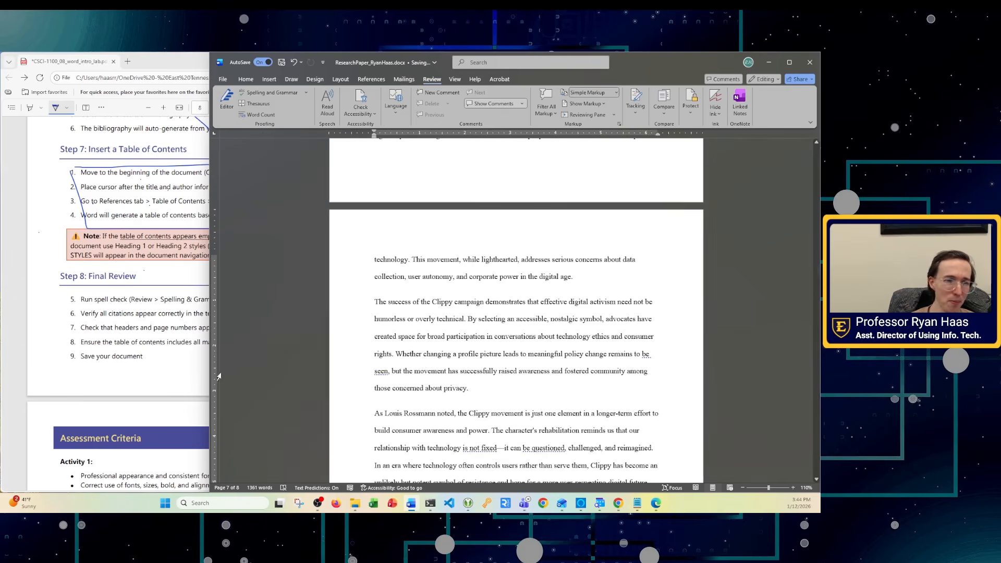
# - Scroll through the paper to the References page, checking the clarity note on 'is not fixed'
pyautogui.scroll(-3, 469, 376)
pyautogui.moveTo(816, 415); pyautogui.dragTo(804, 374)
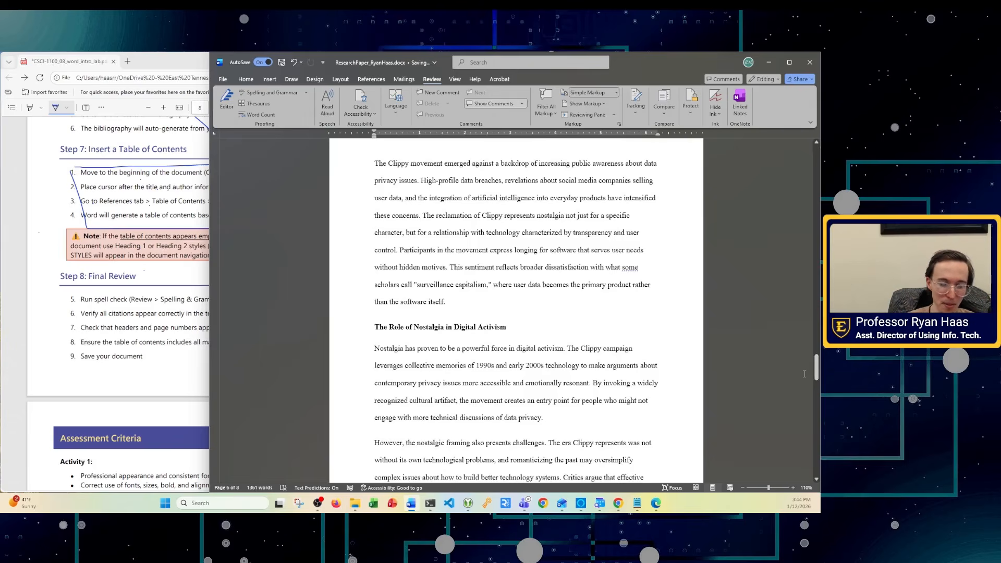
pyautogui.scroll(-15, 587, 373)
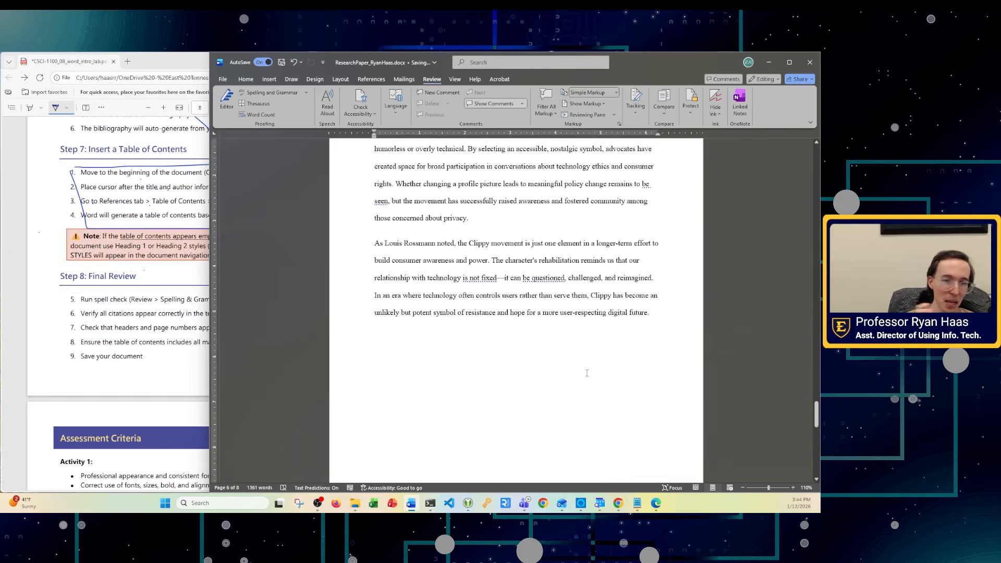
pyautogui.scroll(-1, 556, 388)
pyautogui.click(470, 234)
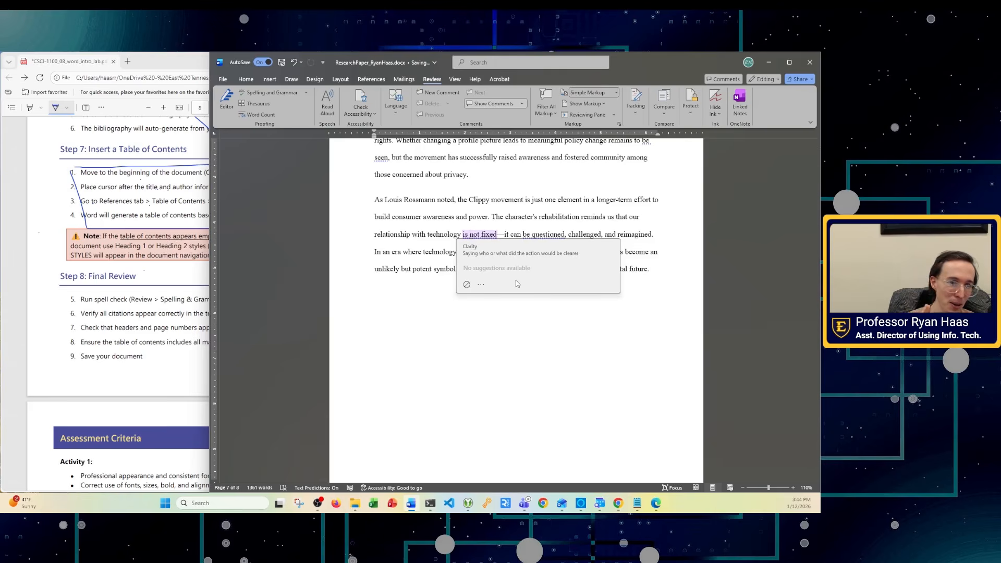
pyautogui.scroll(-10, 517, 284)
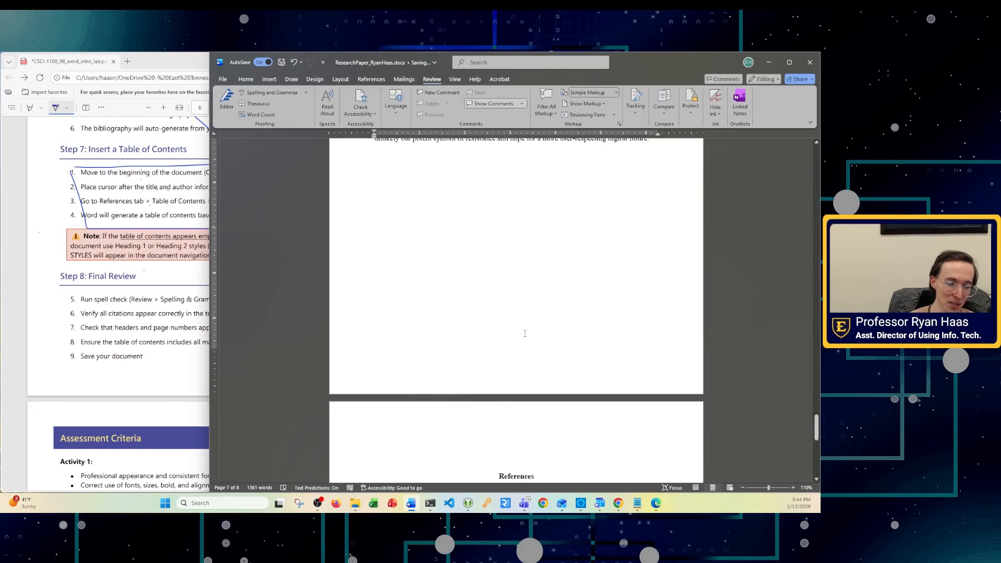
pyautogui.scroll(4, 525, 333)
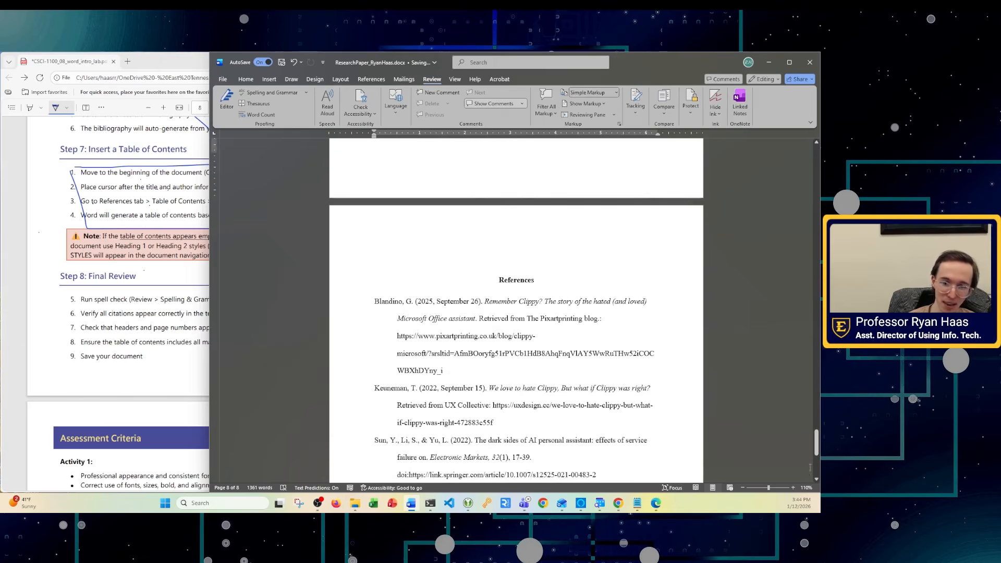
# - Return to the paper's top and draw an ink mark by Step 8 in the lab instructions PDF
pyautogui.moveTo(816, 442); pyautogui.dragTo(802, 154)
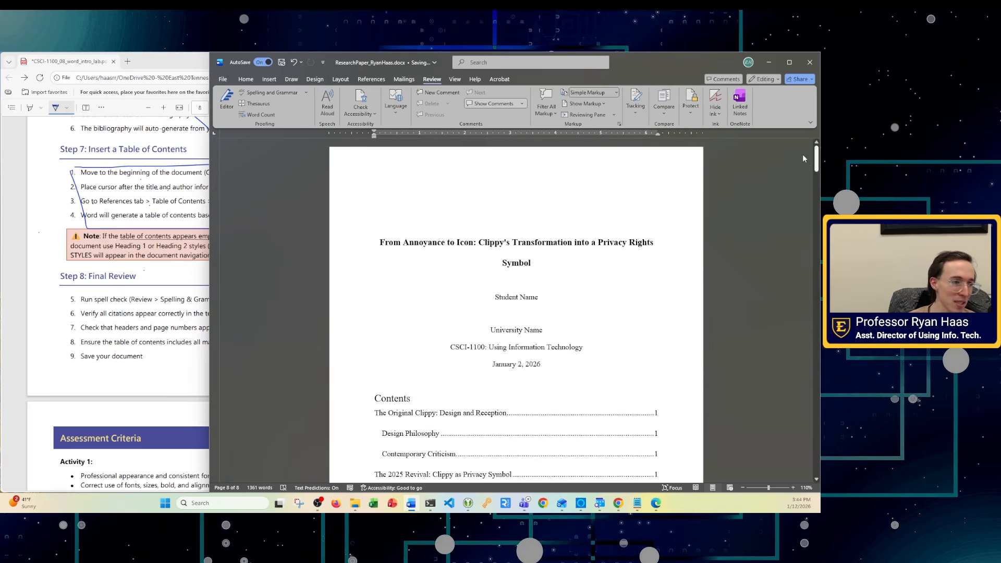
pyautogui.click(74, 307)
pyautogui.moveTo(54, 224); pyautogui.dragTo(161, 295)
# - Scroll the lab PDF in Edge down to the Assessment Criteria and Submission Instructions
pyautogui.scroll(-5, 173, 352)
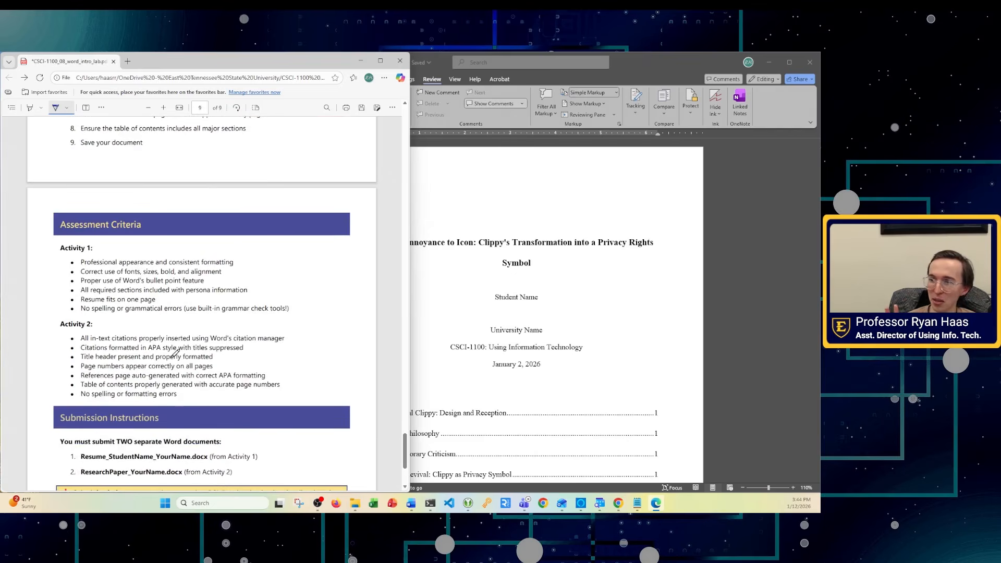
pyautogui.scroll(-2, 175, 353)
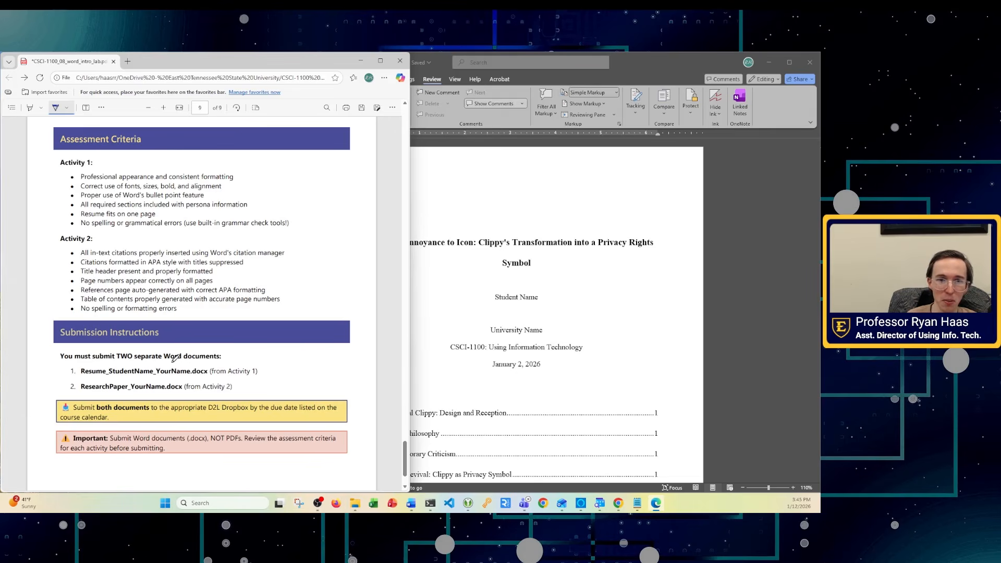
pyautogui.scroll(-2, 512, 393)
pyautogui.scroll(-1, 514, 394)
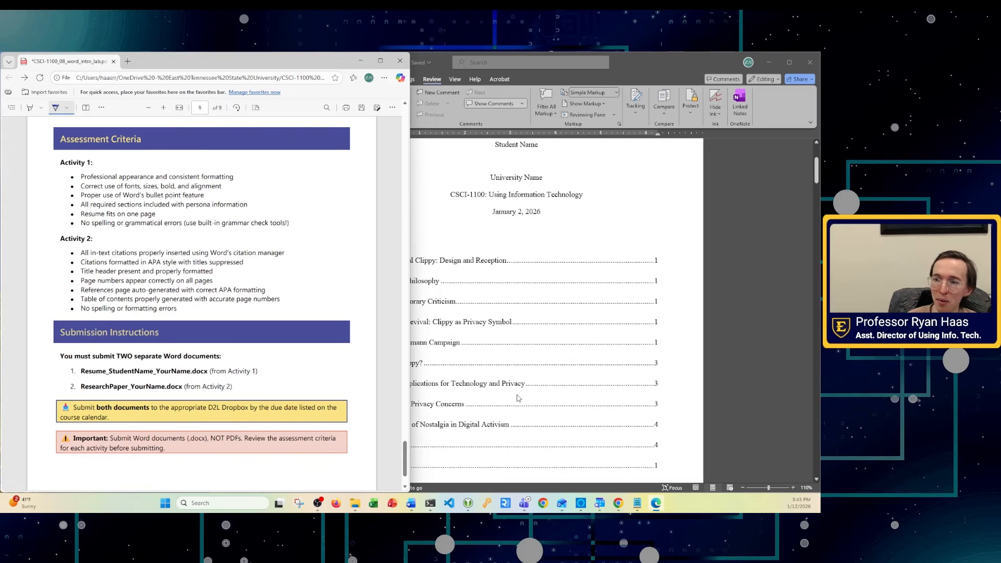
# - Return to the Word paper and scroll through the table of contents back to the title page
pyautogui.click(511, 341)
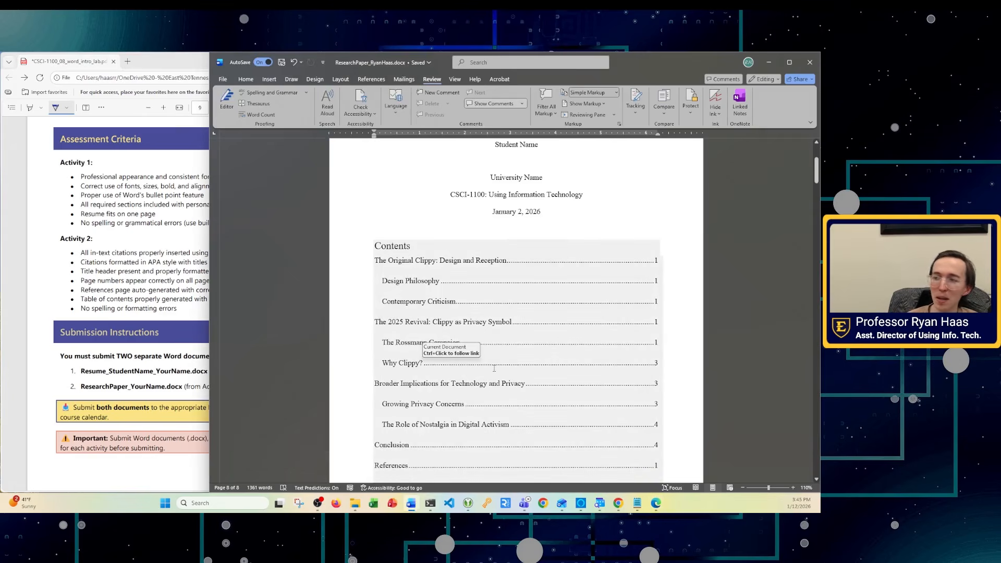
pyautogui.scroll(-2, 494, 368)
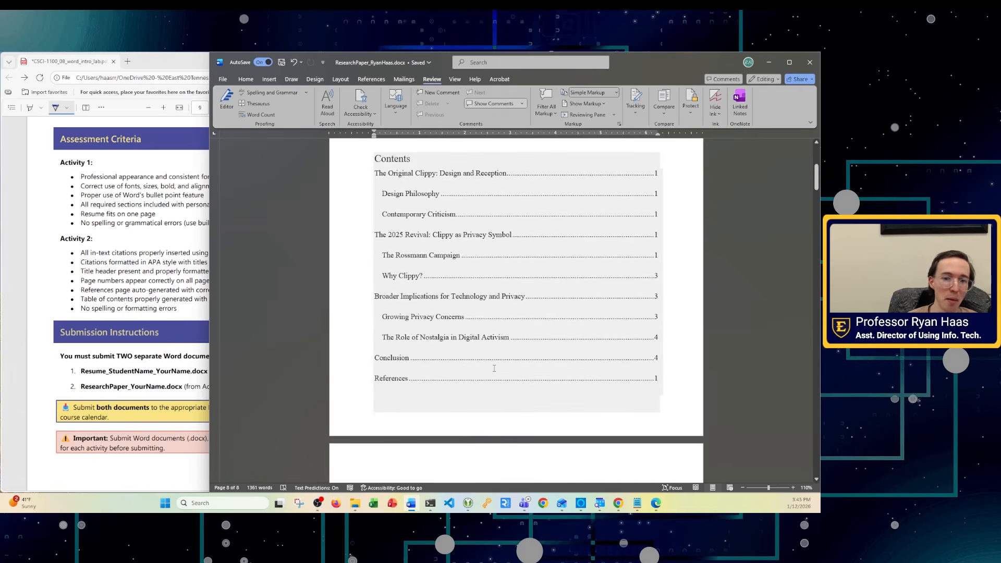
pyautogui.scroll(-2, 494, 367)
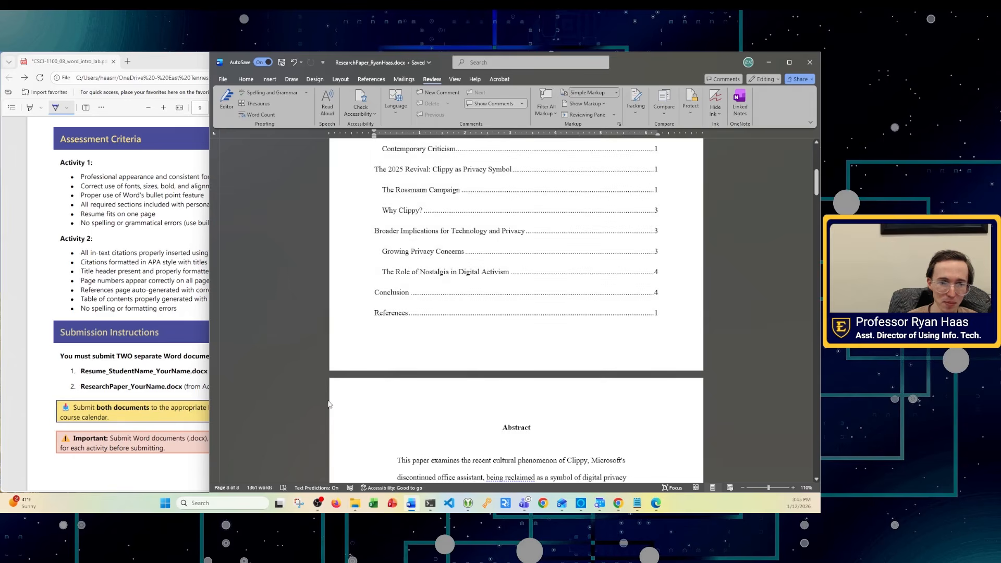
pyautogui.scroll(4, 444, 412)
pyautogui.scroll(3, 444, 412)
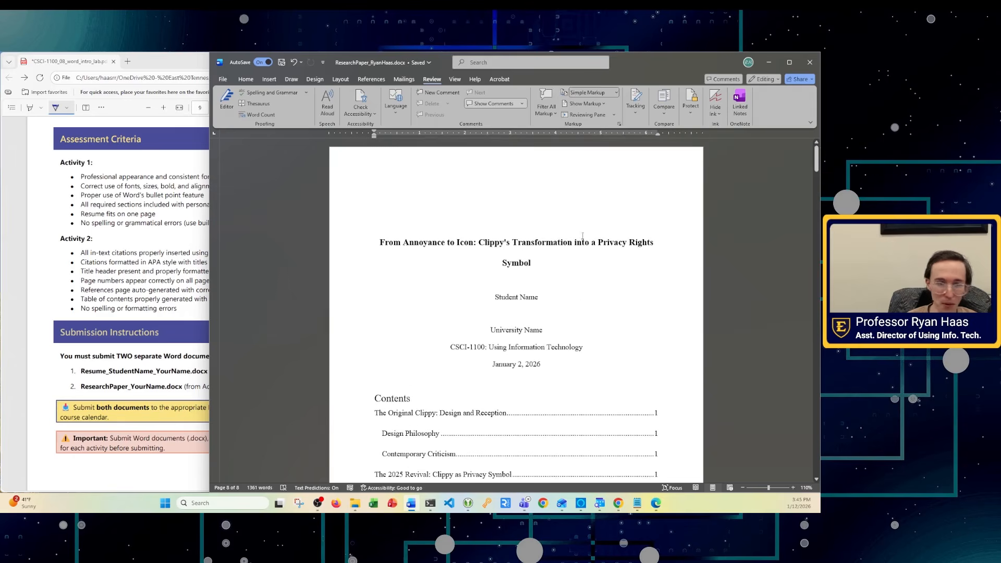